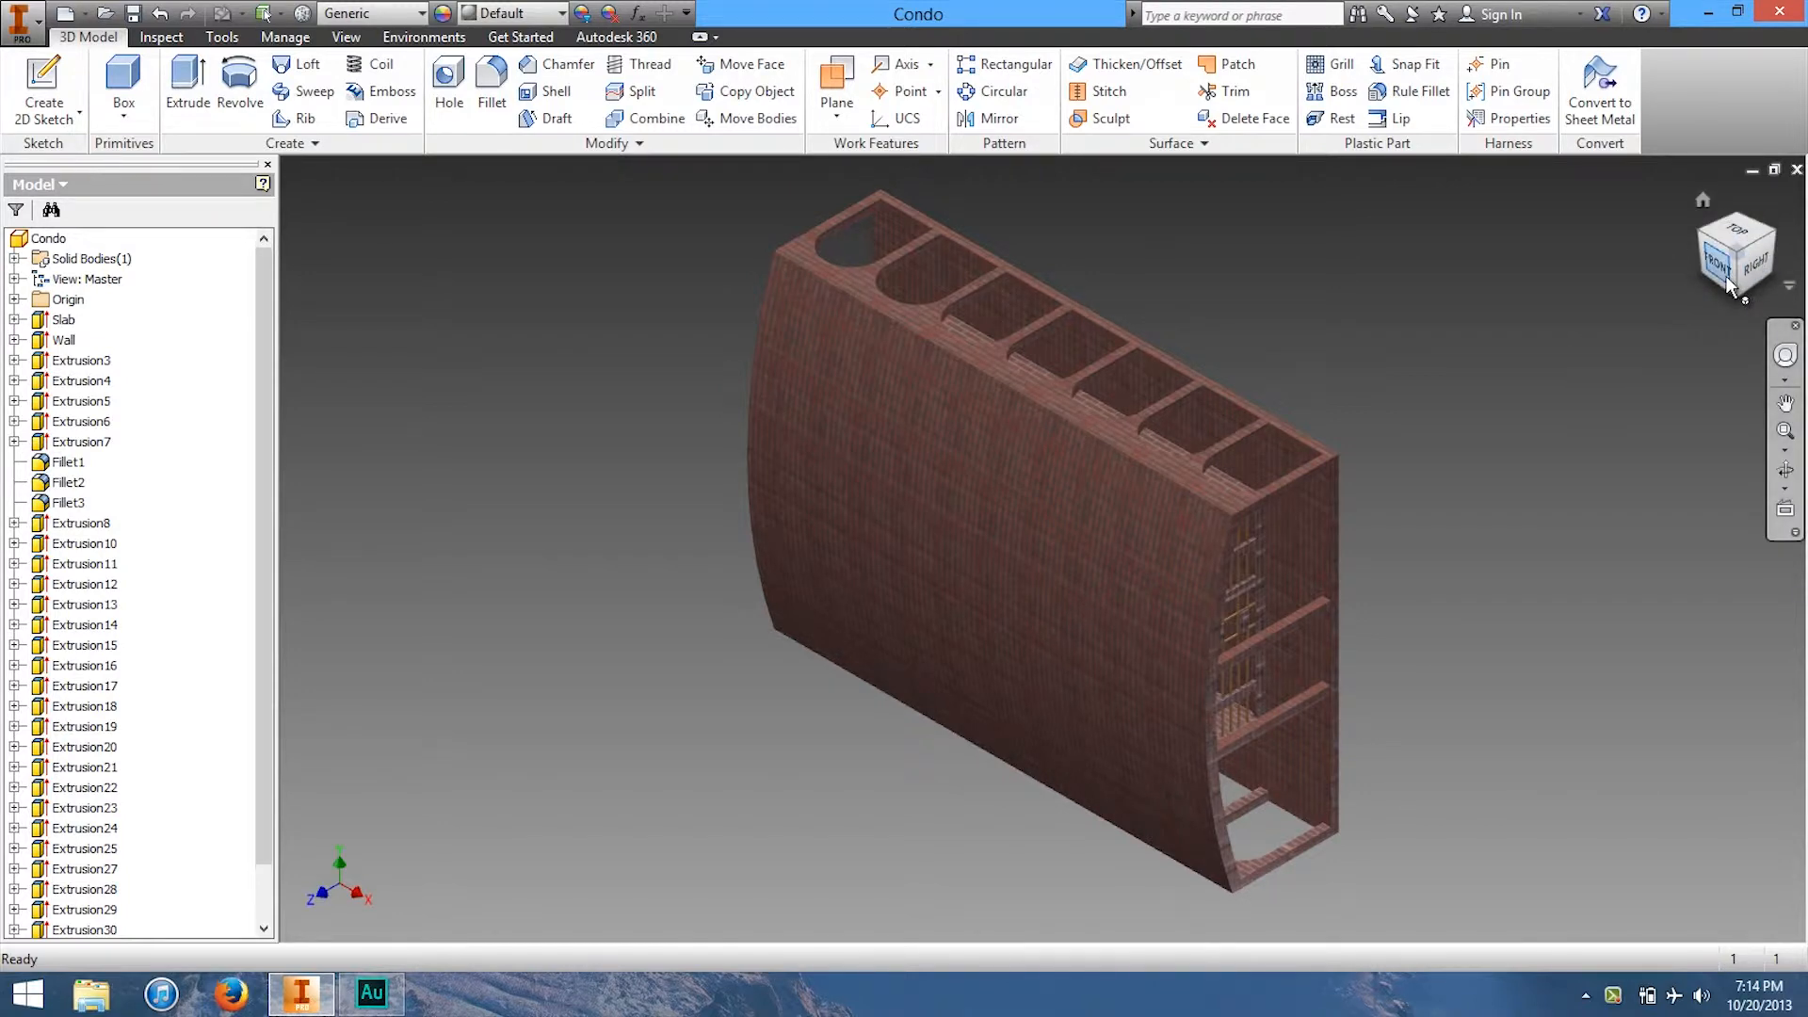
# Step: Set an upright angled view of the condo, with the roof on top and wooden doors facing, as the home view using Fit to View
pyautogui.moveTo(1724, 257); pyautogui.dragTo(484, 204)
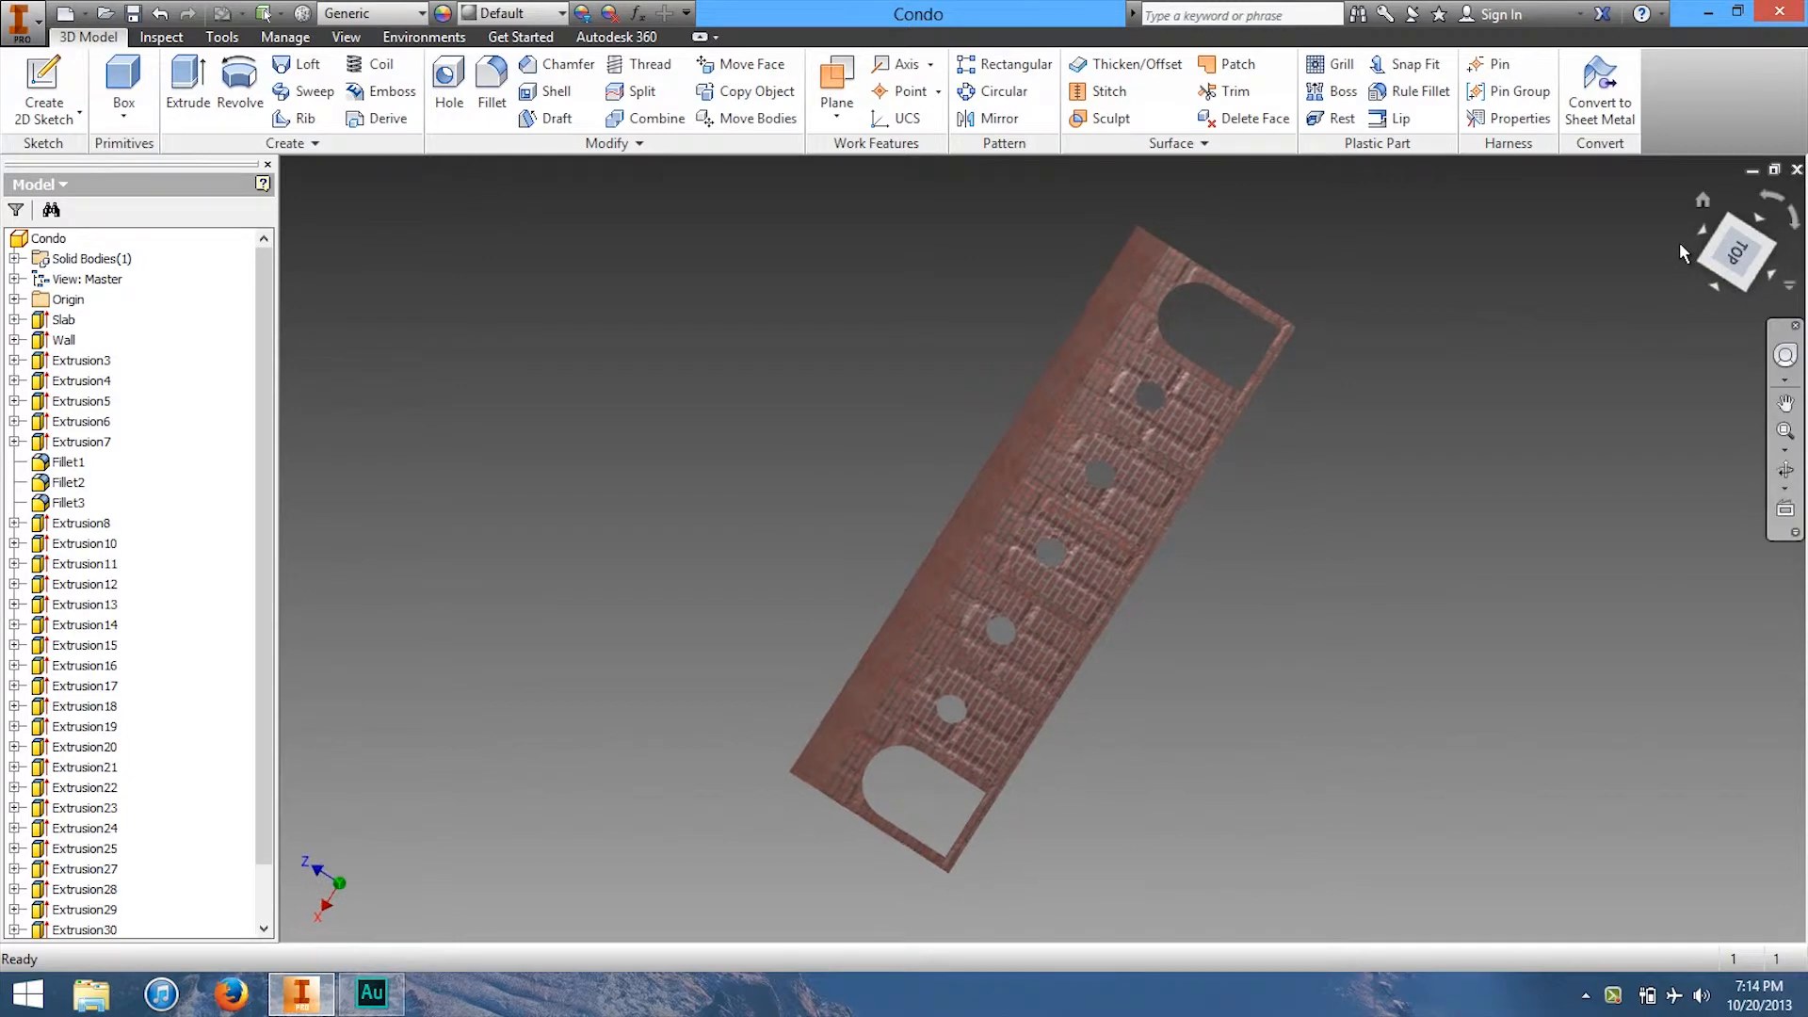
pyautogui.moveTo(1736, 223)
pyautogui.mouseDown()
pyautogui.moveTo(415, 189)
pyautogui.moveTo(396, 896)
pyautogui.moveTo(286, 865)
pyautogui.moveTo(1578, 597)
pyautogui.moveTo(1400, 452)
pyautogui.moveTo(1767, 248)
pyautogui.mouseUp()
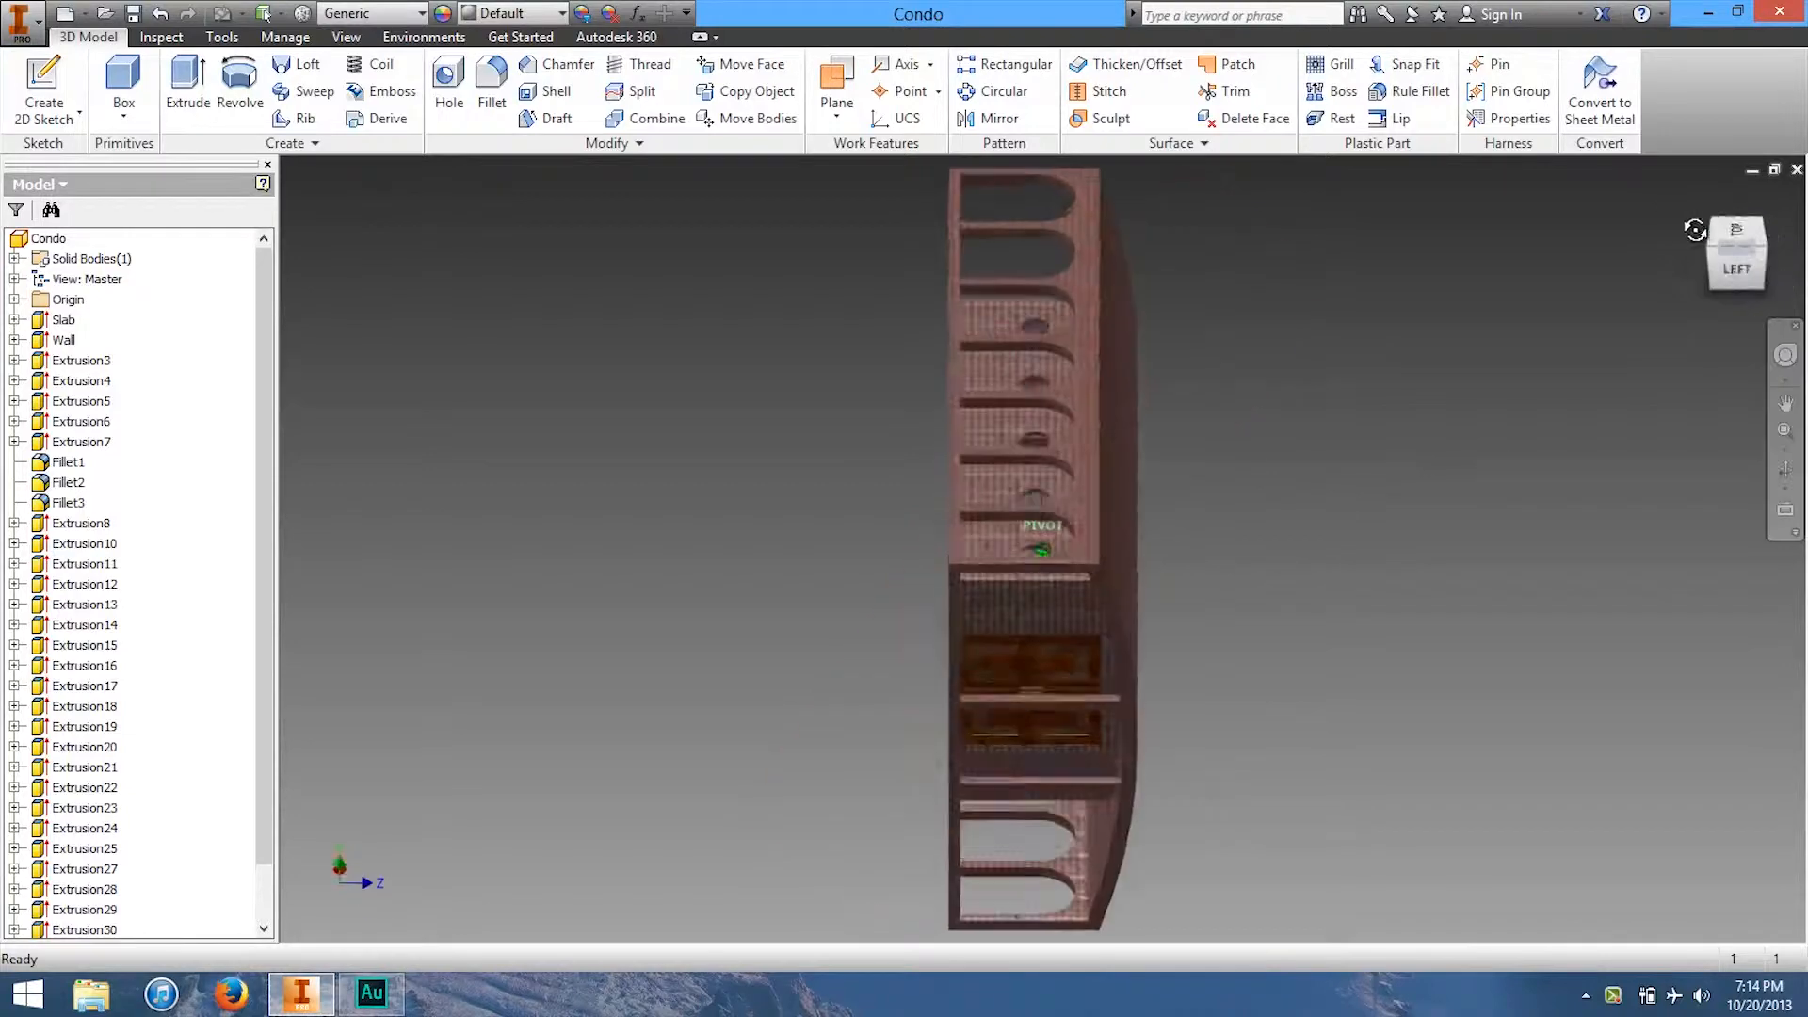
pyautogui.click(1759, 244)
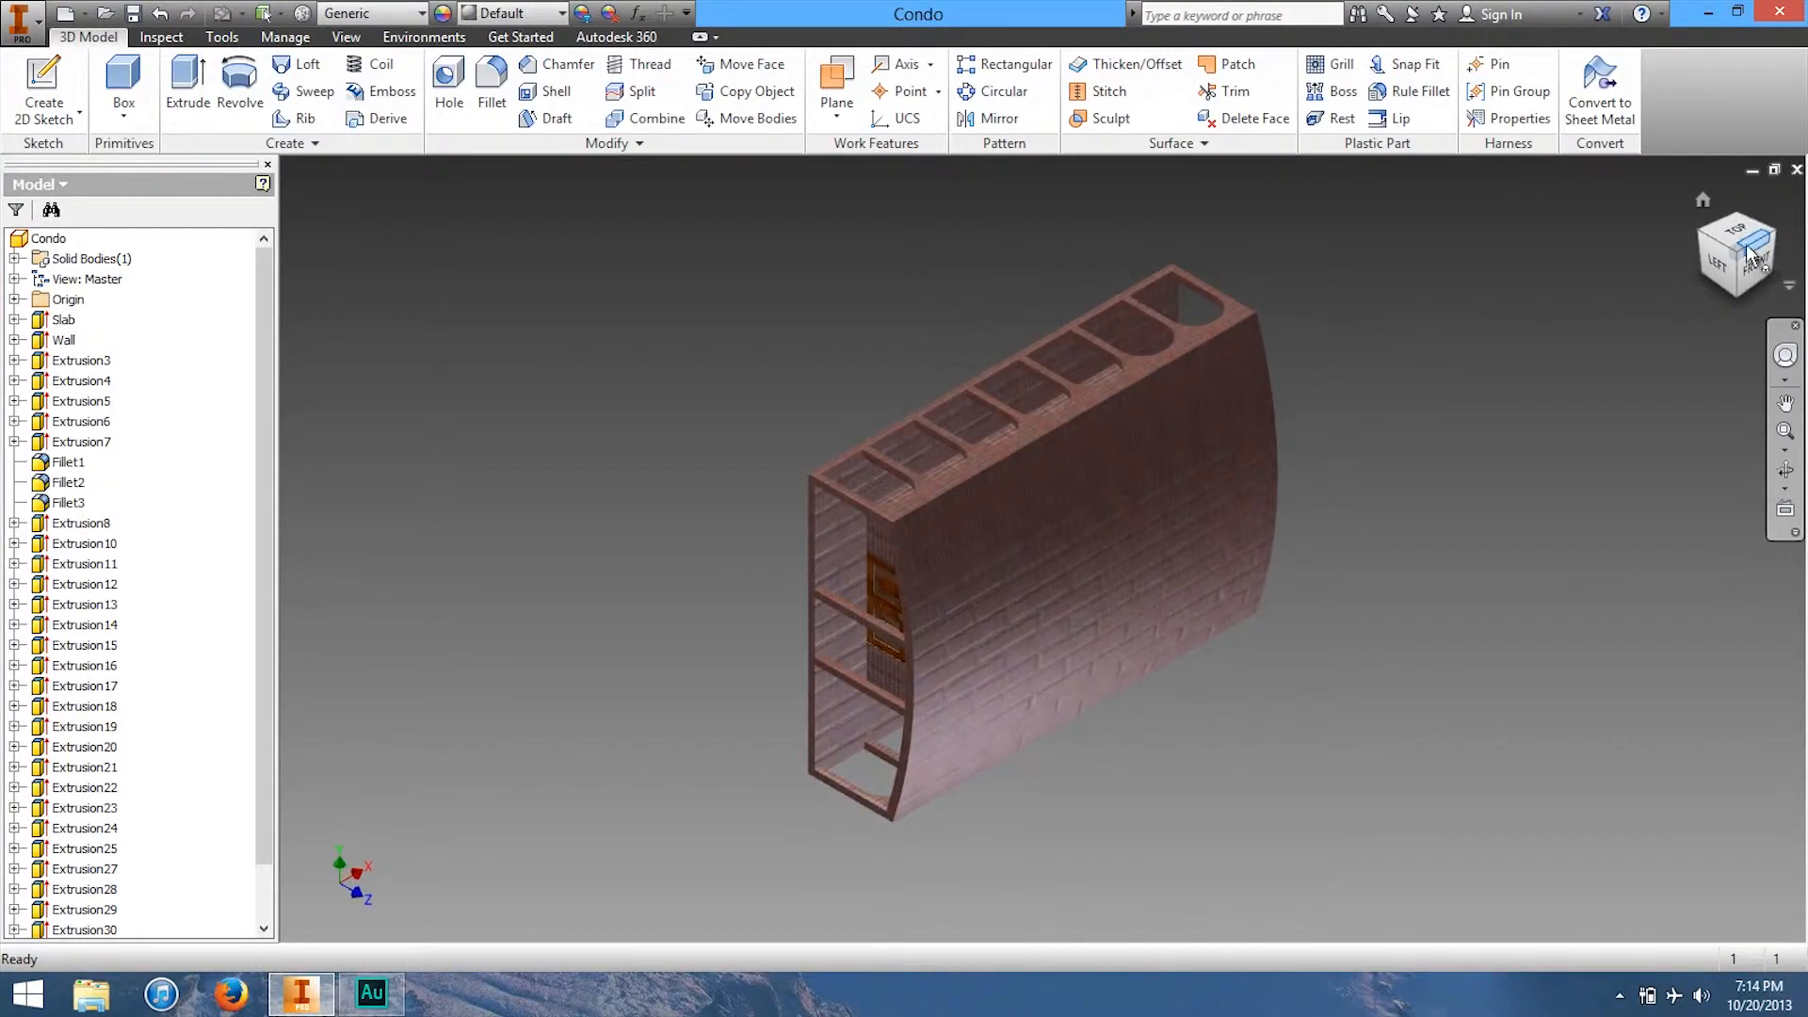
pyautogui.click(1735, 268)
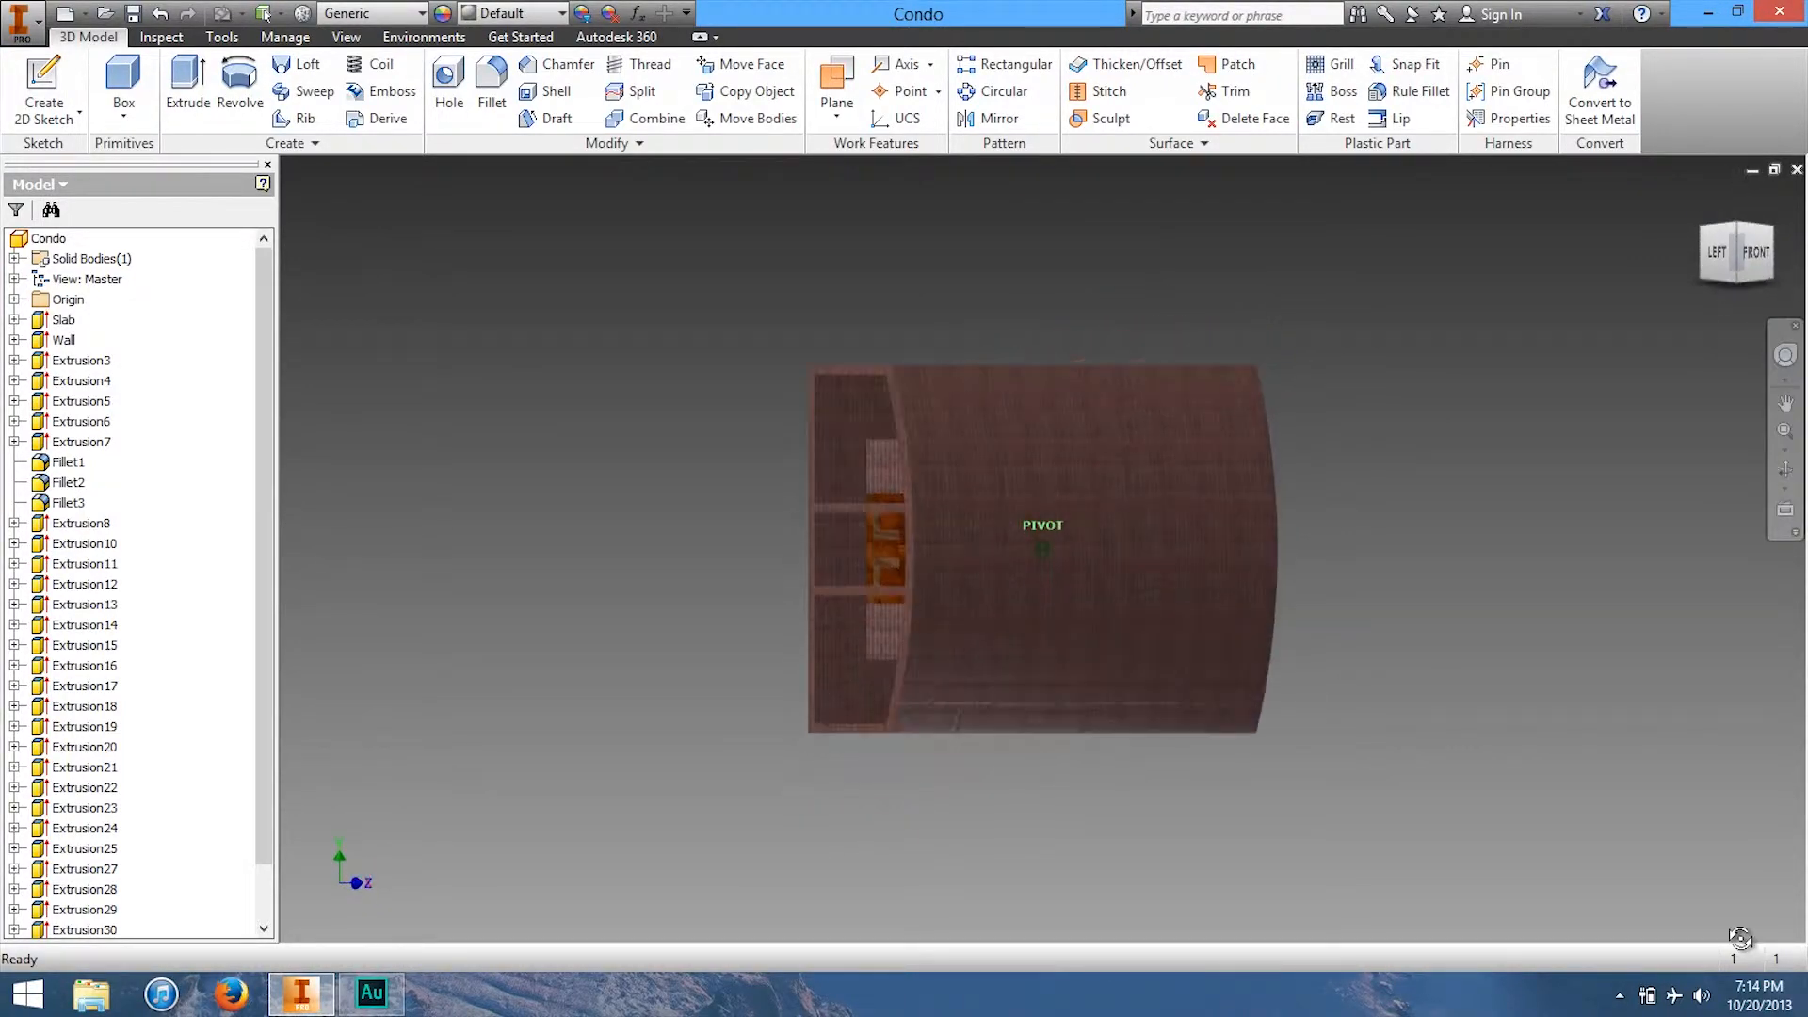
pyautogui.click(1737, 276)
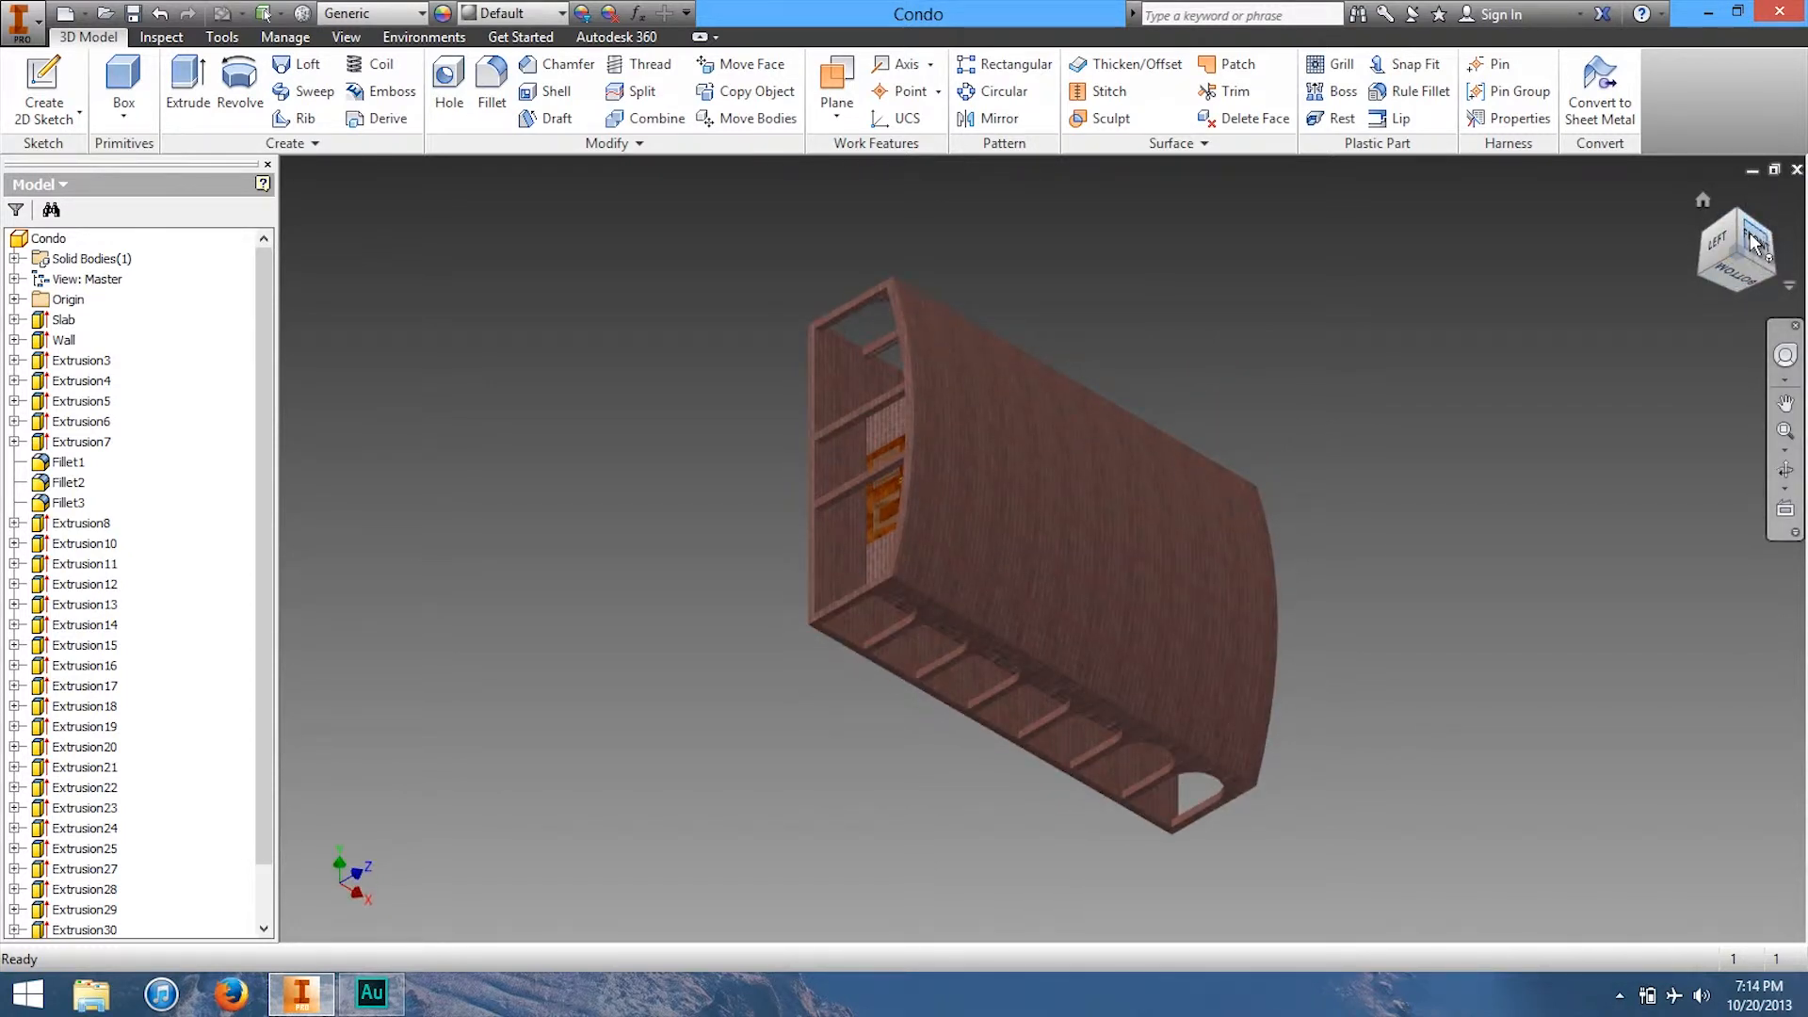
pyautogui.click(1775, 246)
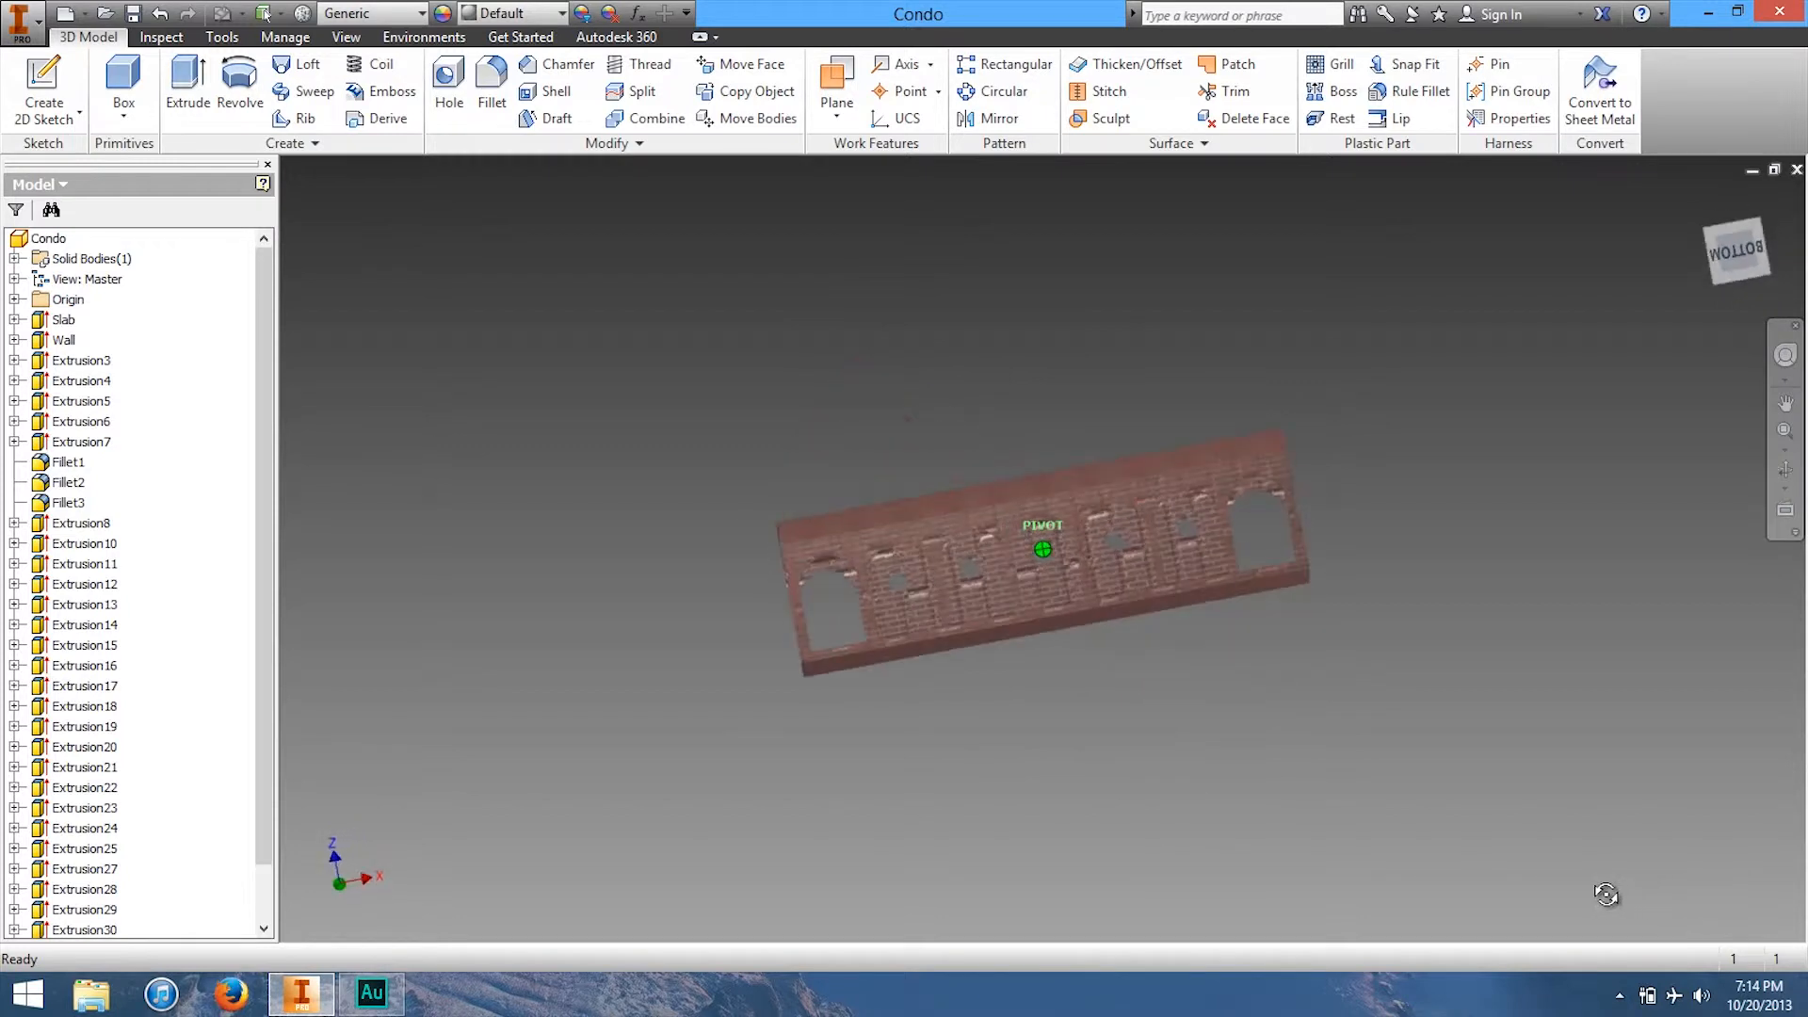
pyautogui.moveTo(1773, 253); pyautogui.dragTo(371, 277)
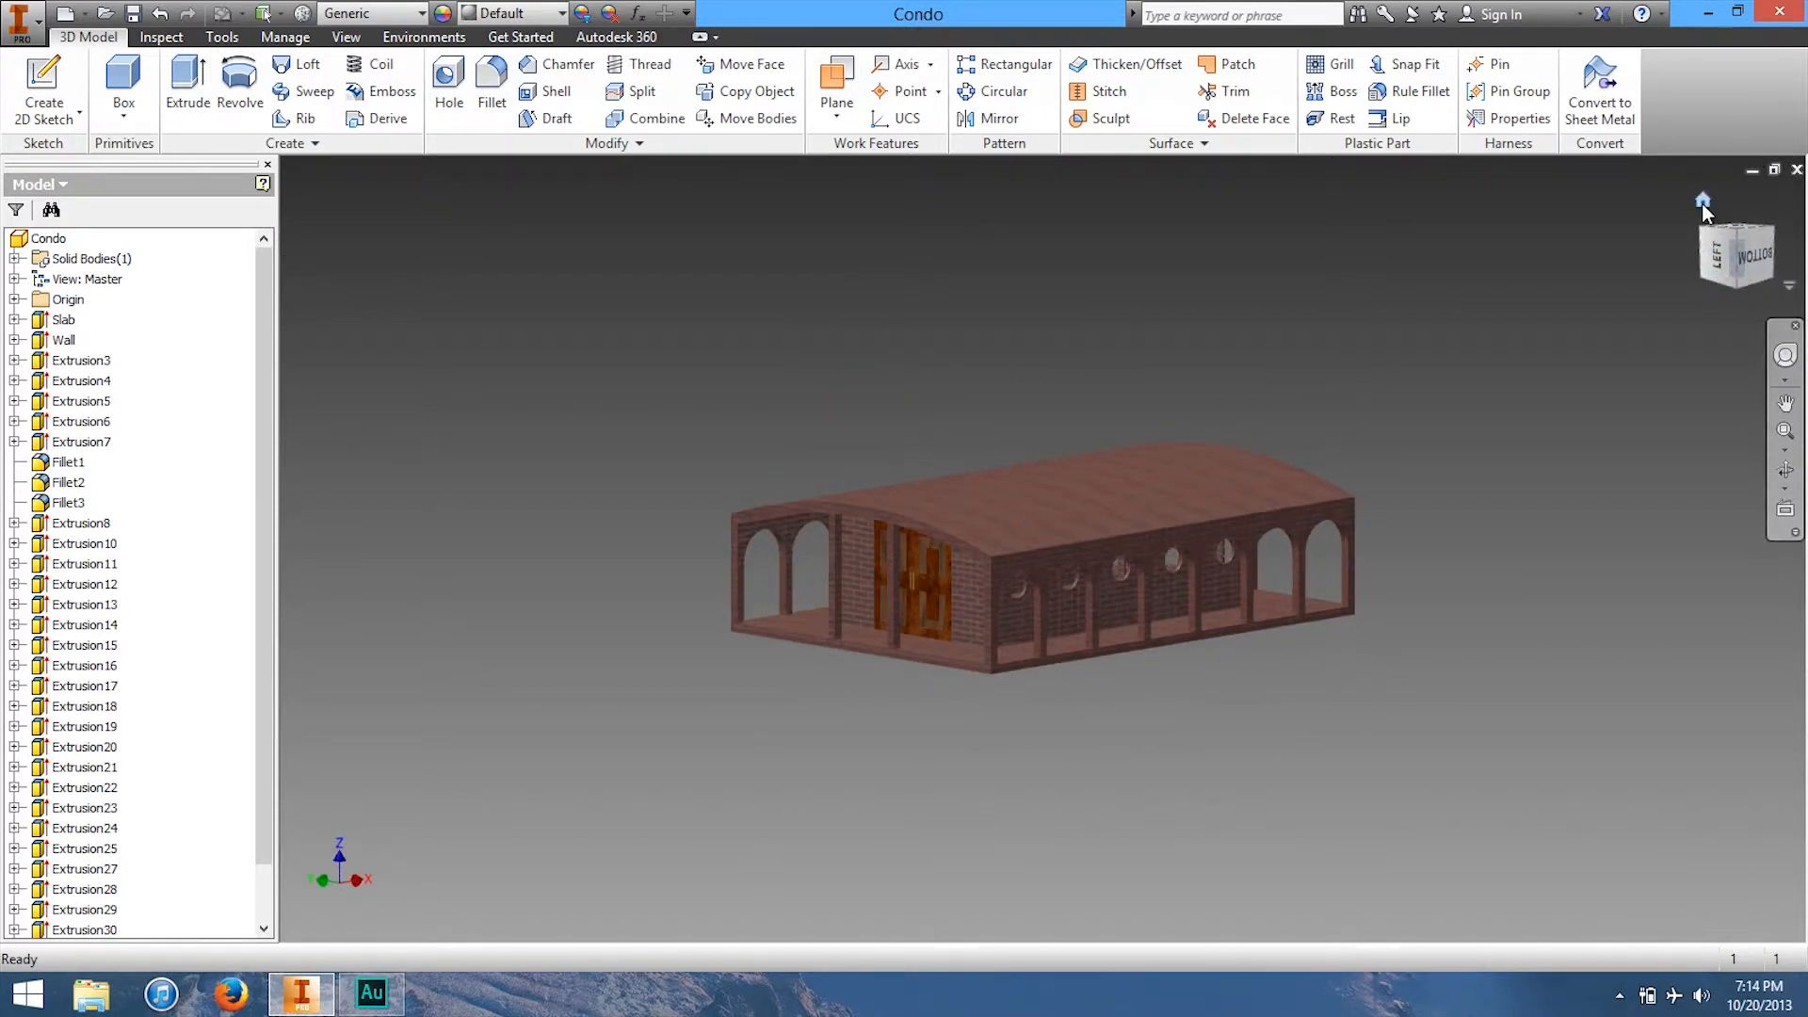
pyautogui.rightClick(1705, 212)
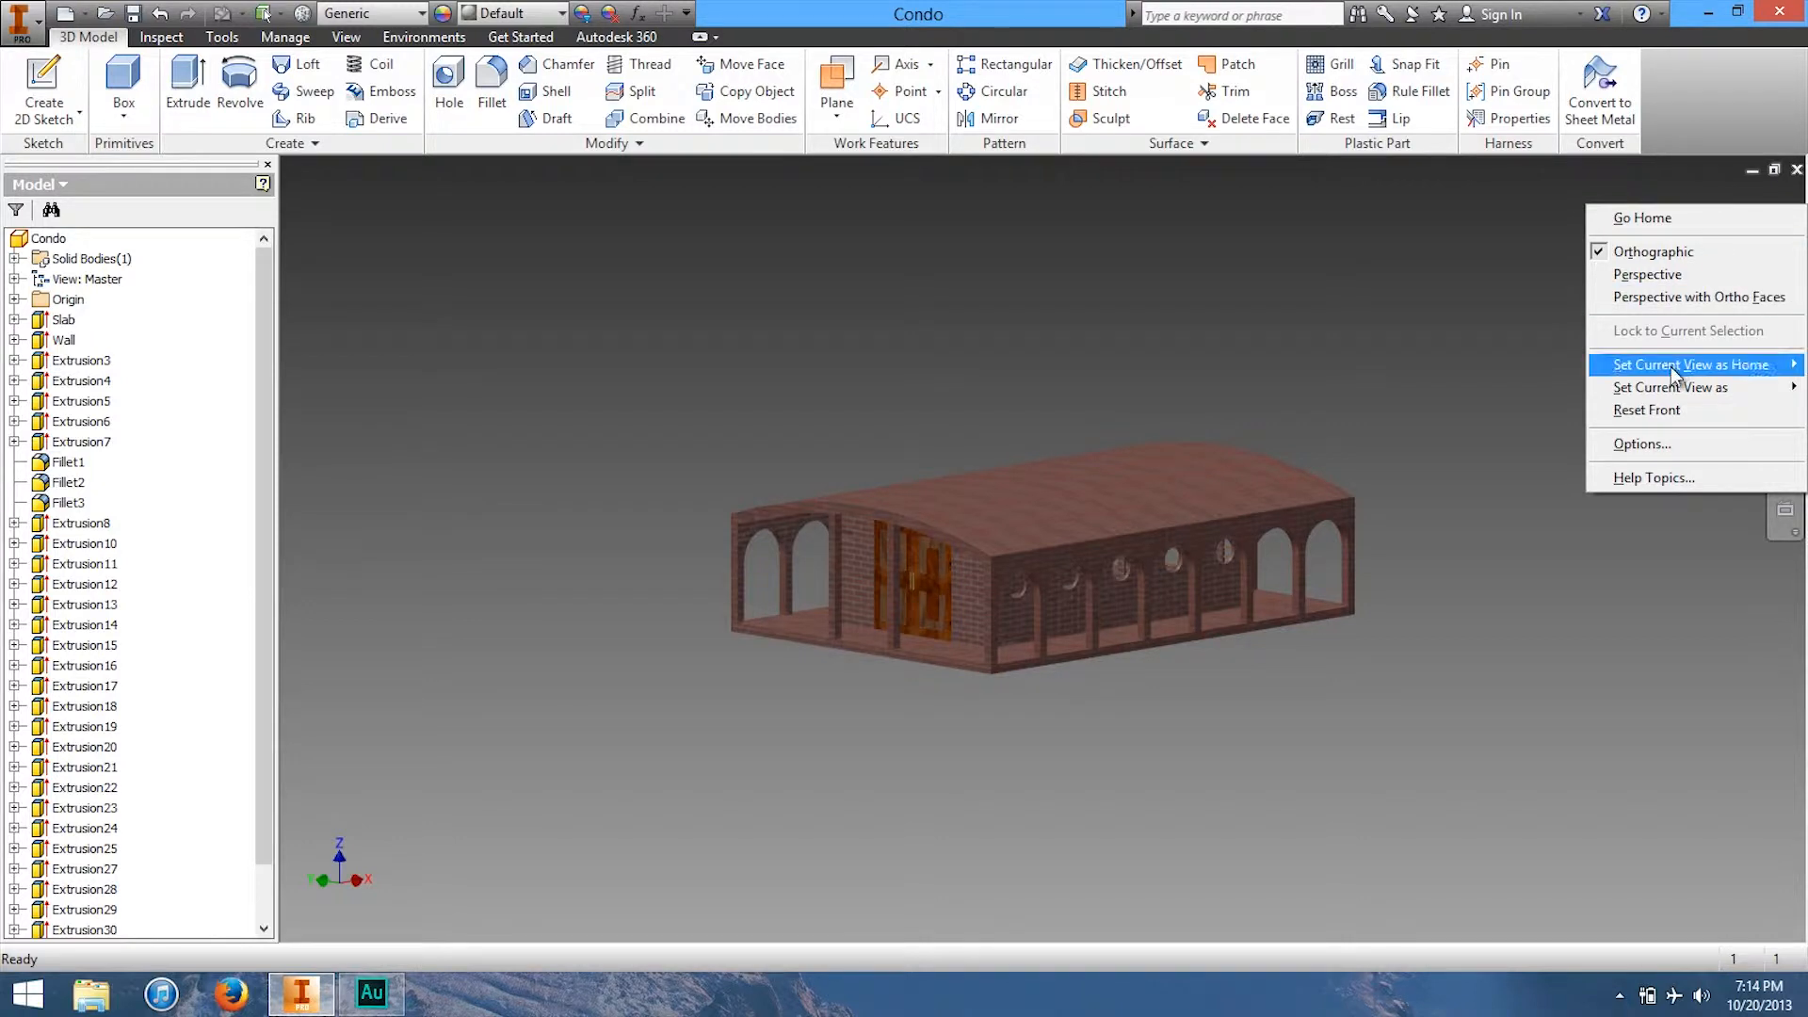
pyautogui.moveTo(1650, 367)
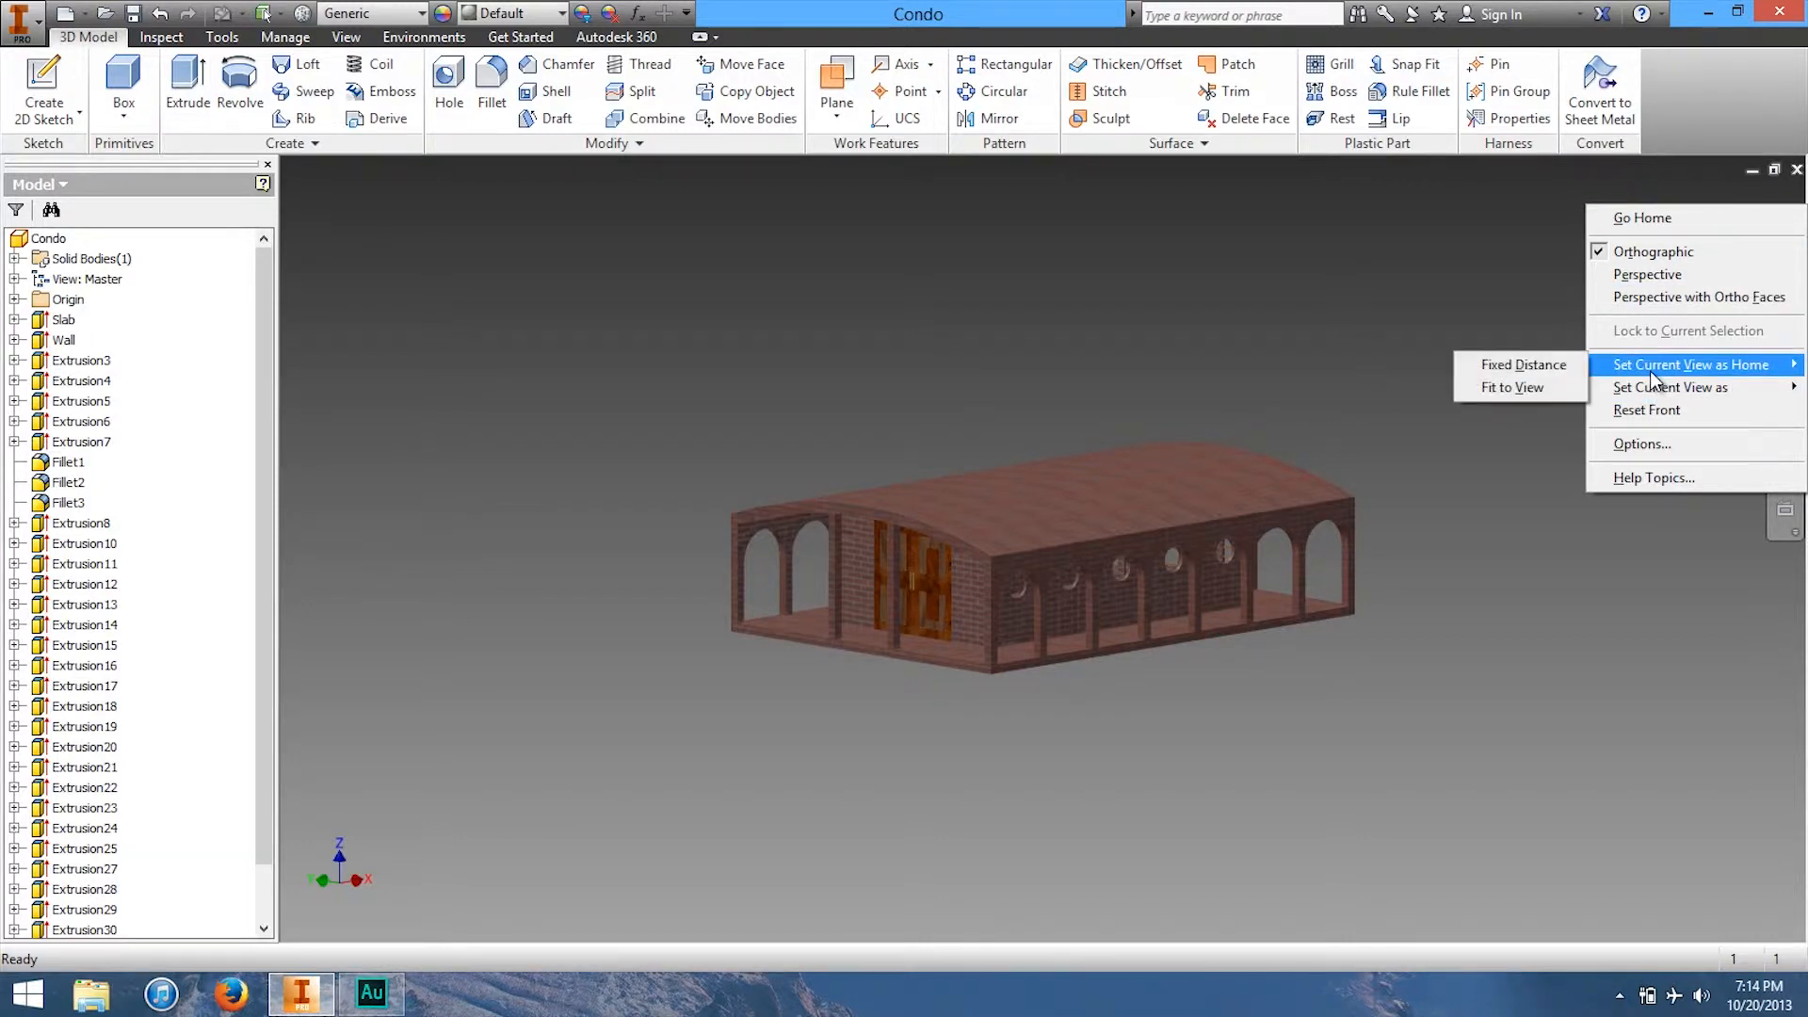
pyautogui.click(1518, 396)
pyautogui.click(1711, 202)
# Step: Check the new home view by orbiting away from it and returning to it
pyautogui.click(1727, 255)
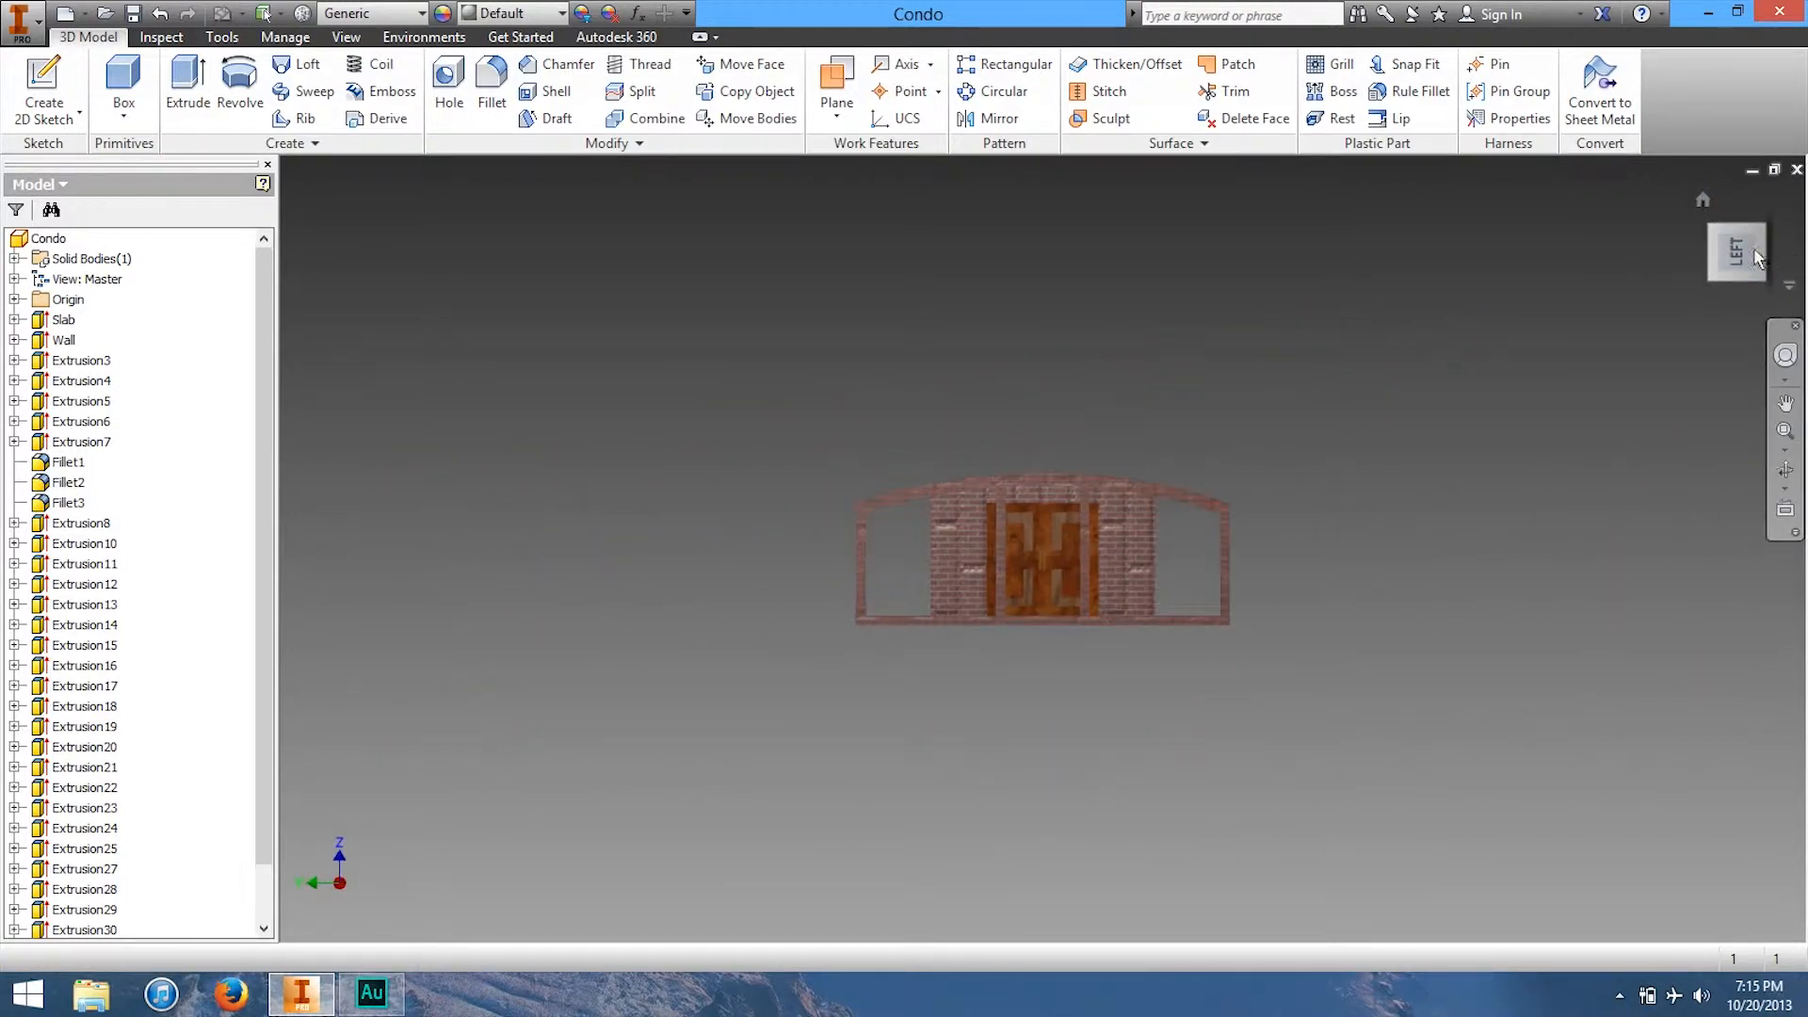
pyautogui.moveTo(1736, 250); pyautogui.dragTo(1469, 311)
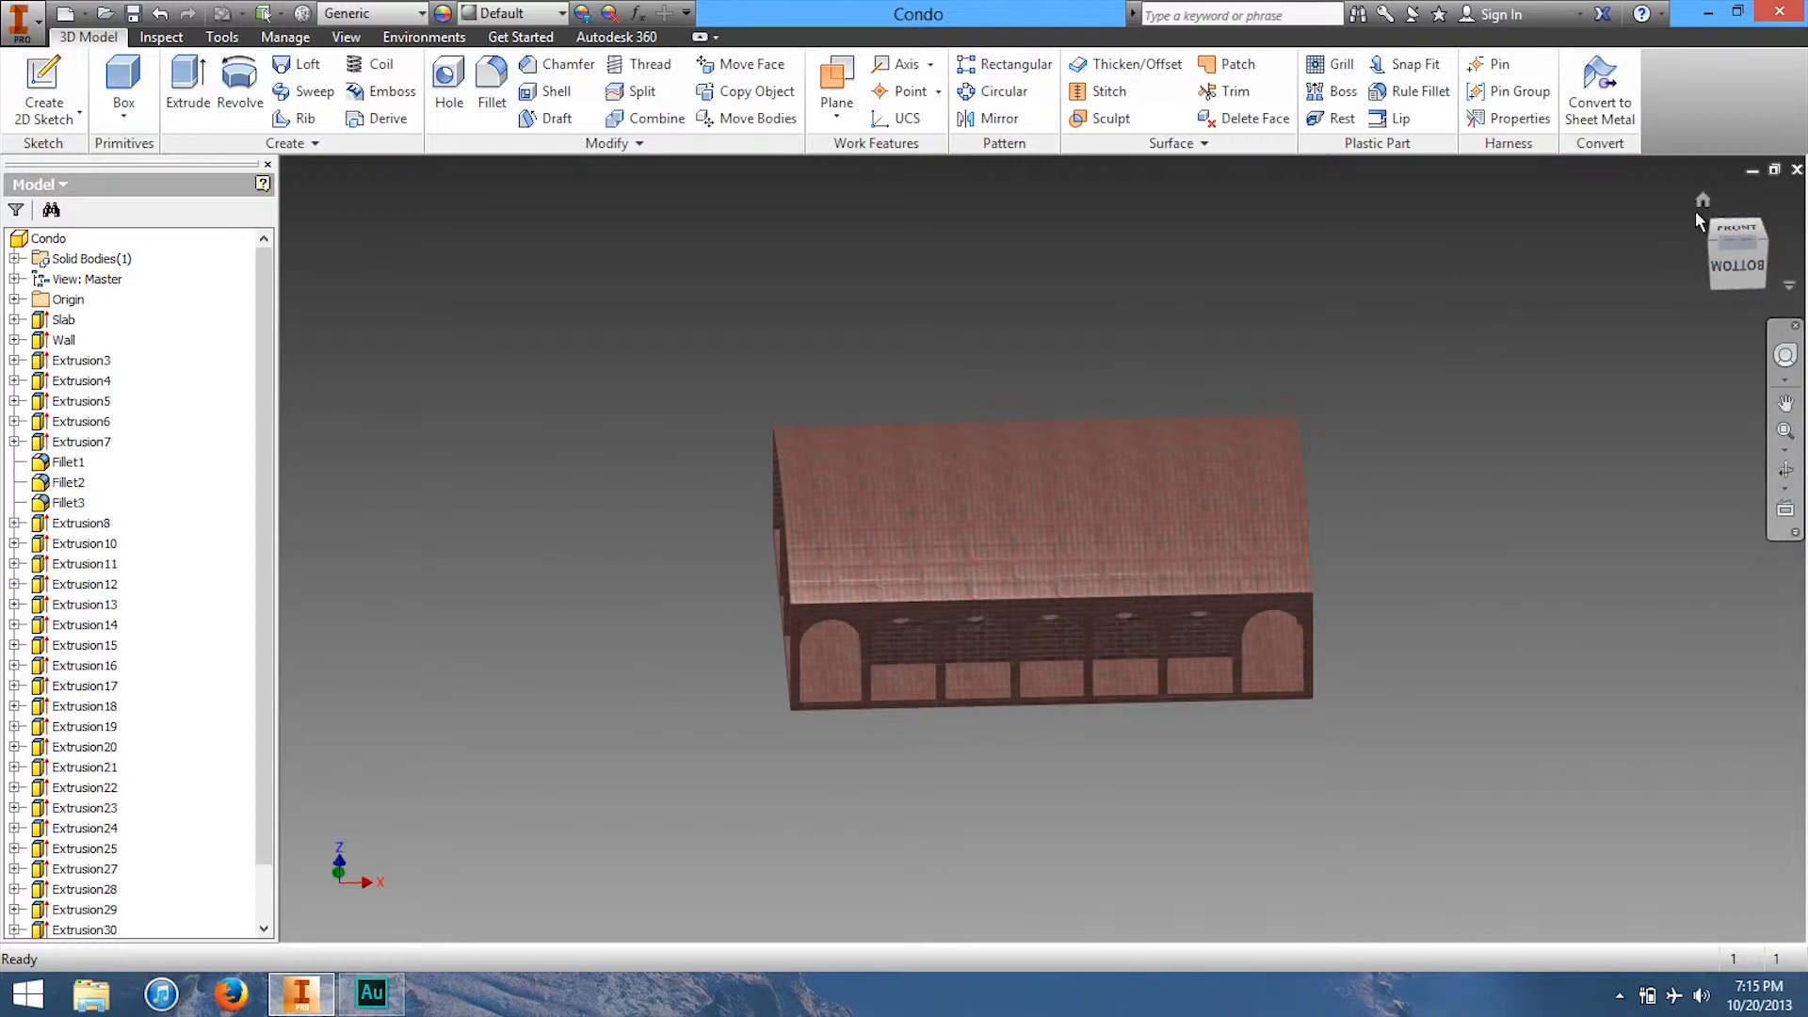
pyautogui.click(1701, 198)
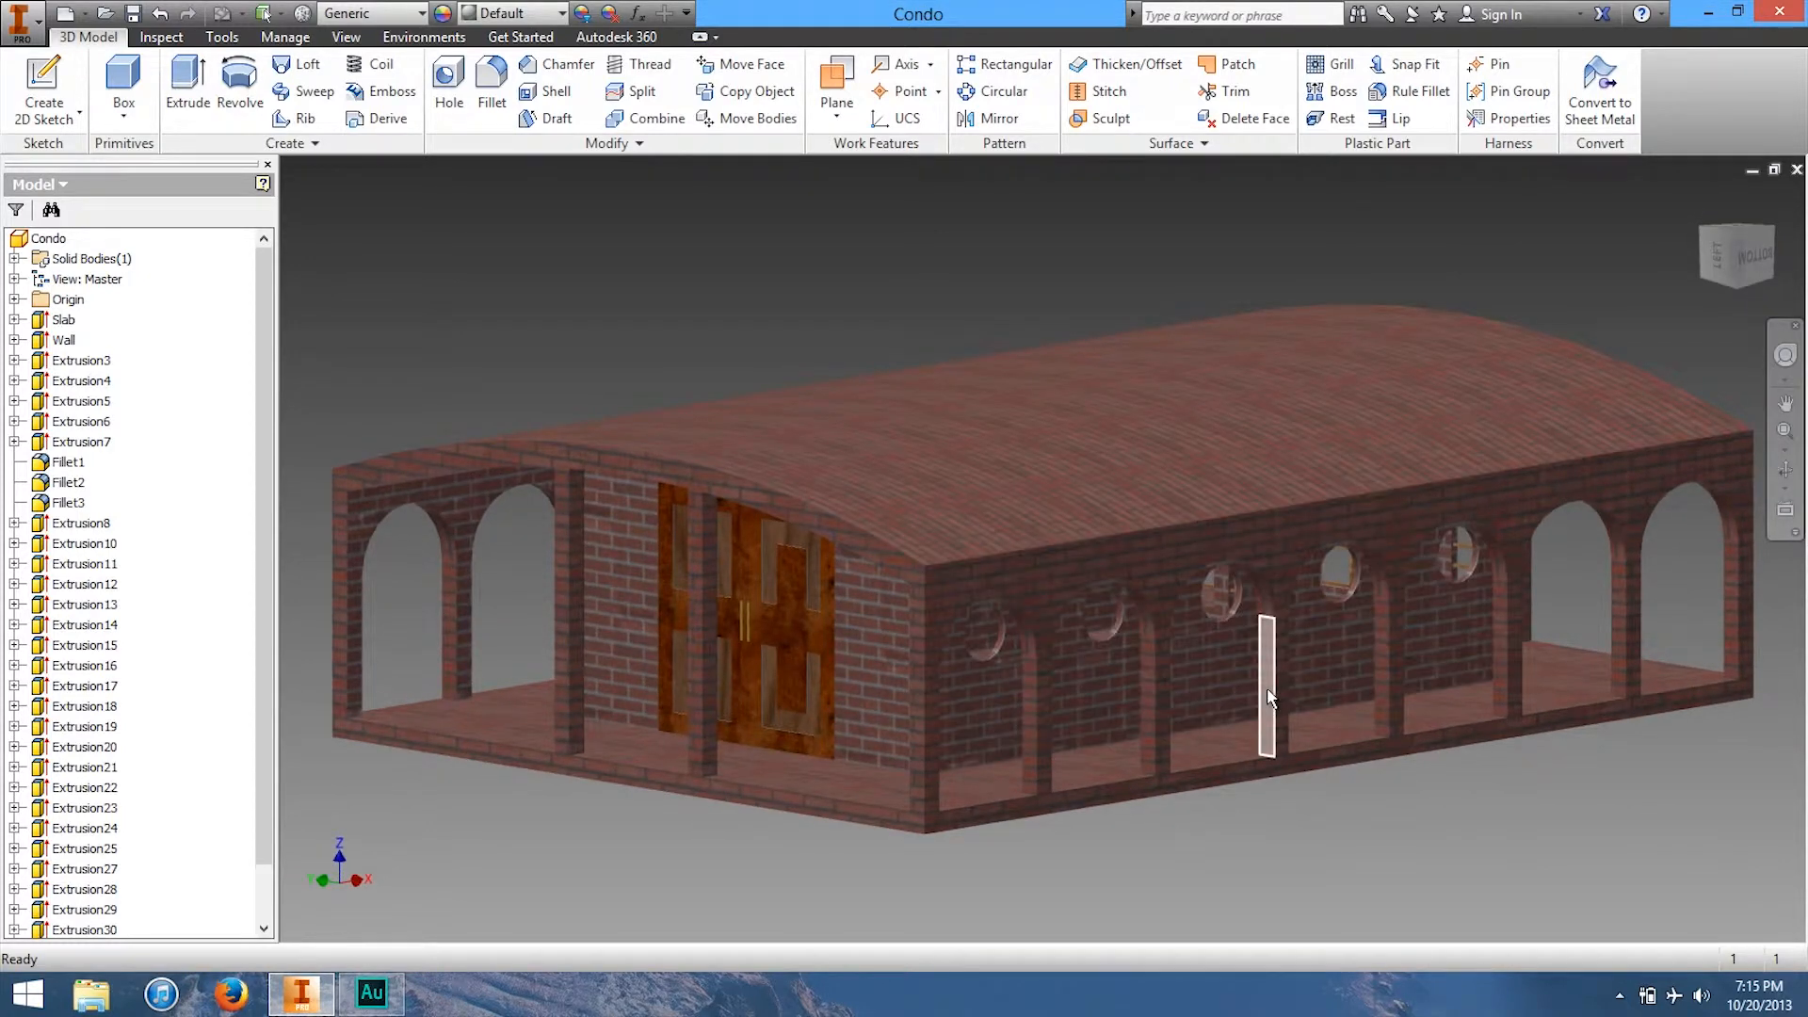
# Step: Set the straight-down view of the condo's brick roof as the Top view
pyautogui.click(1727, 254)
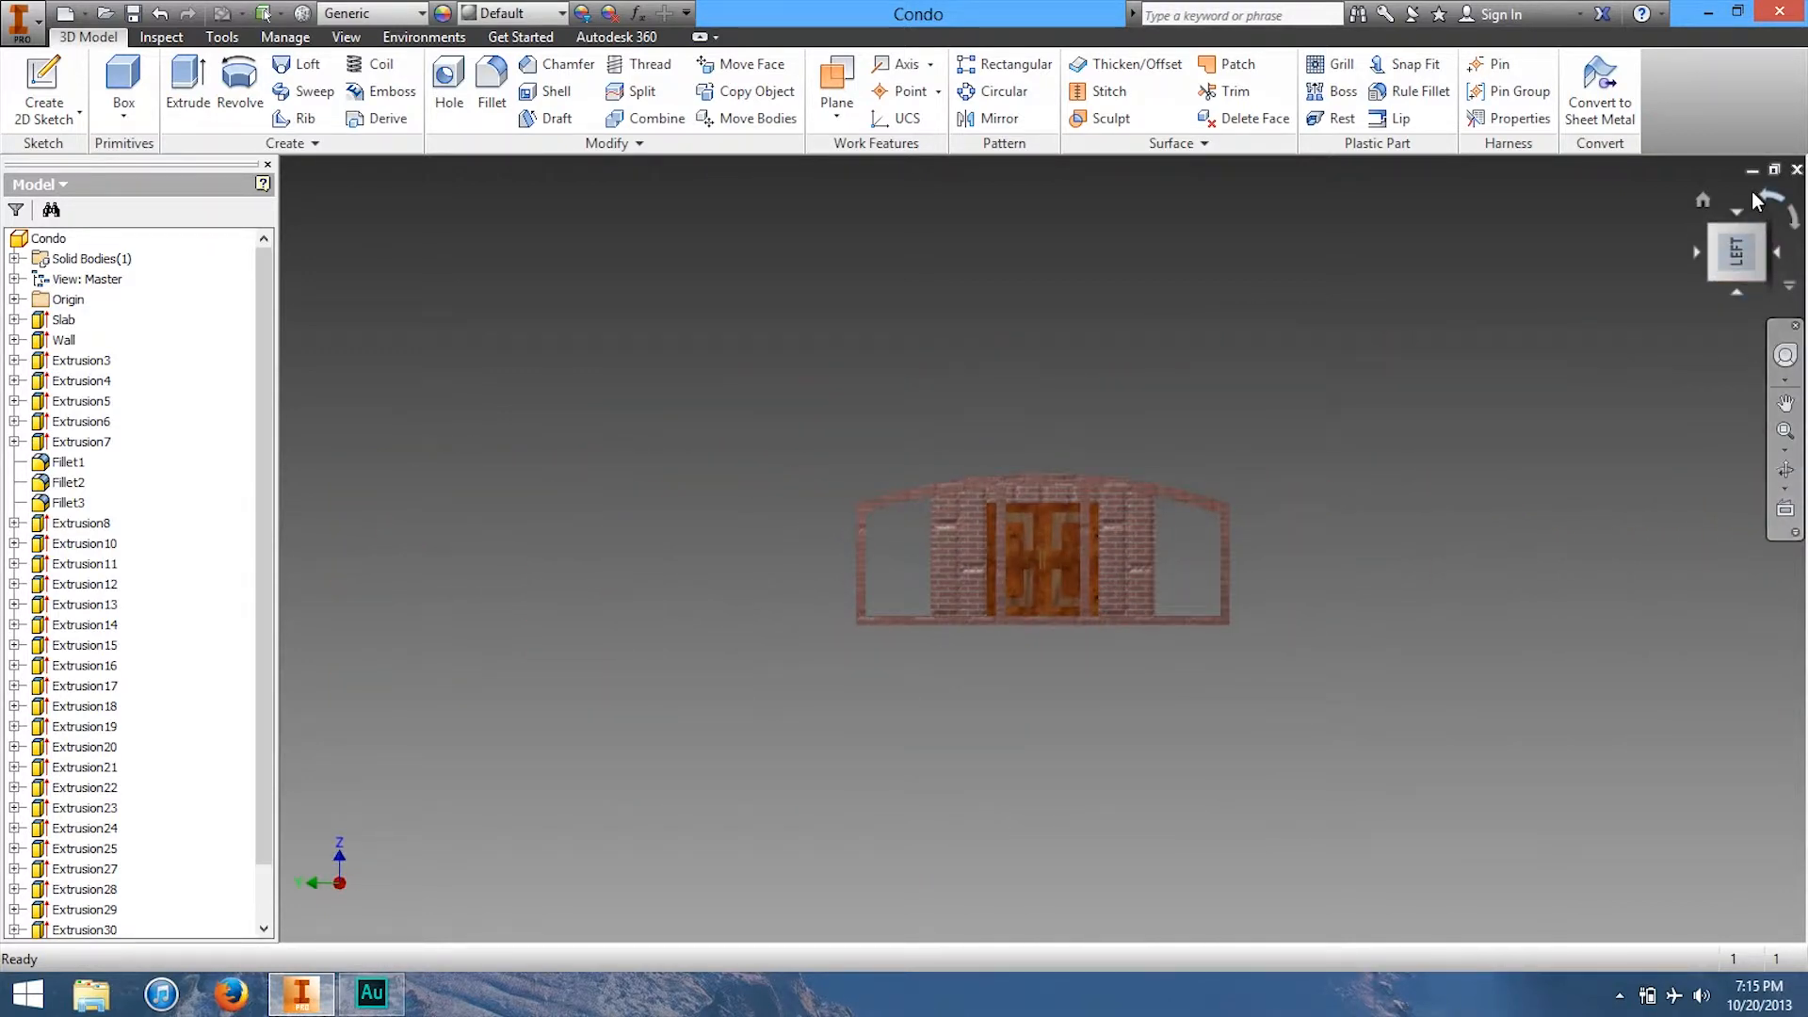
pyautogui.moveTo(1742, 251); pyautogui.dragTo(1672, 315)
pyautogui.moveTo(1738, 235); pyautogui.dragTo(521, 178)
pyautogui.click(1729, 275)
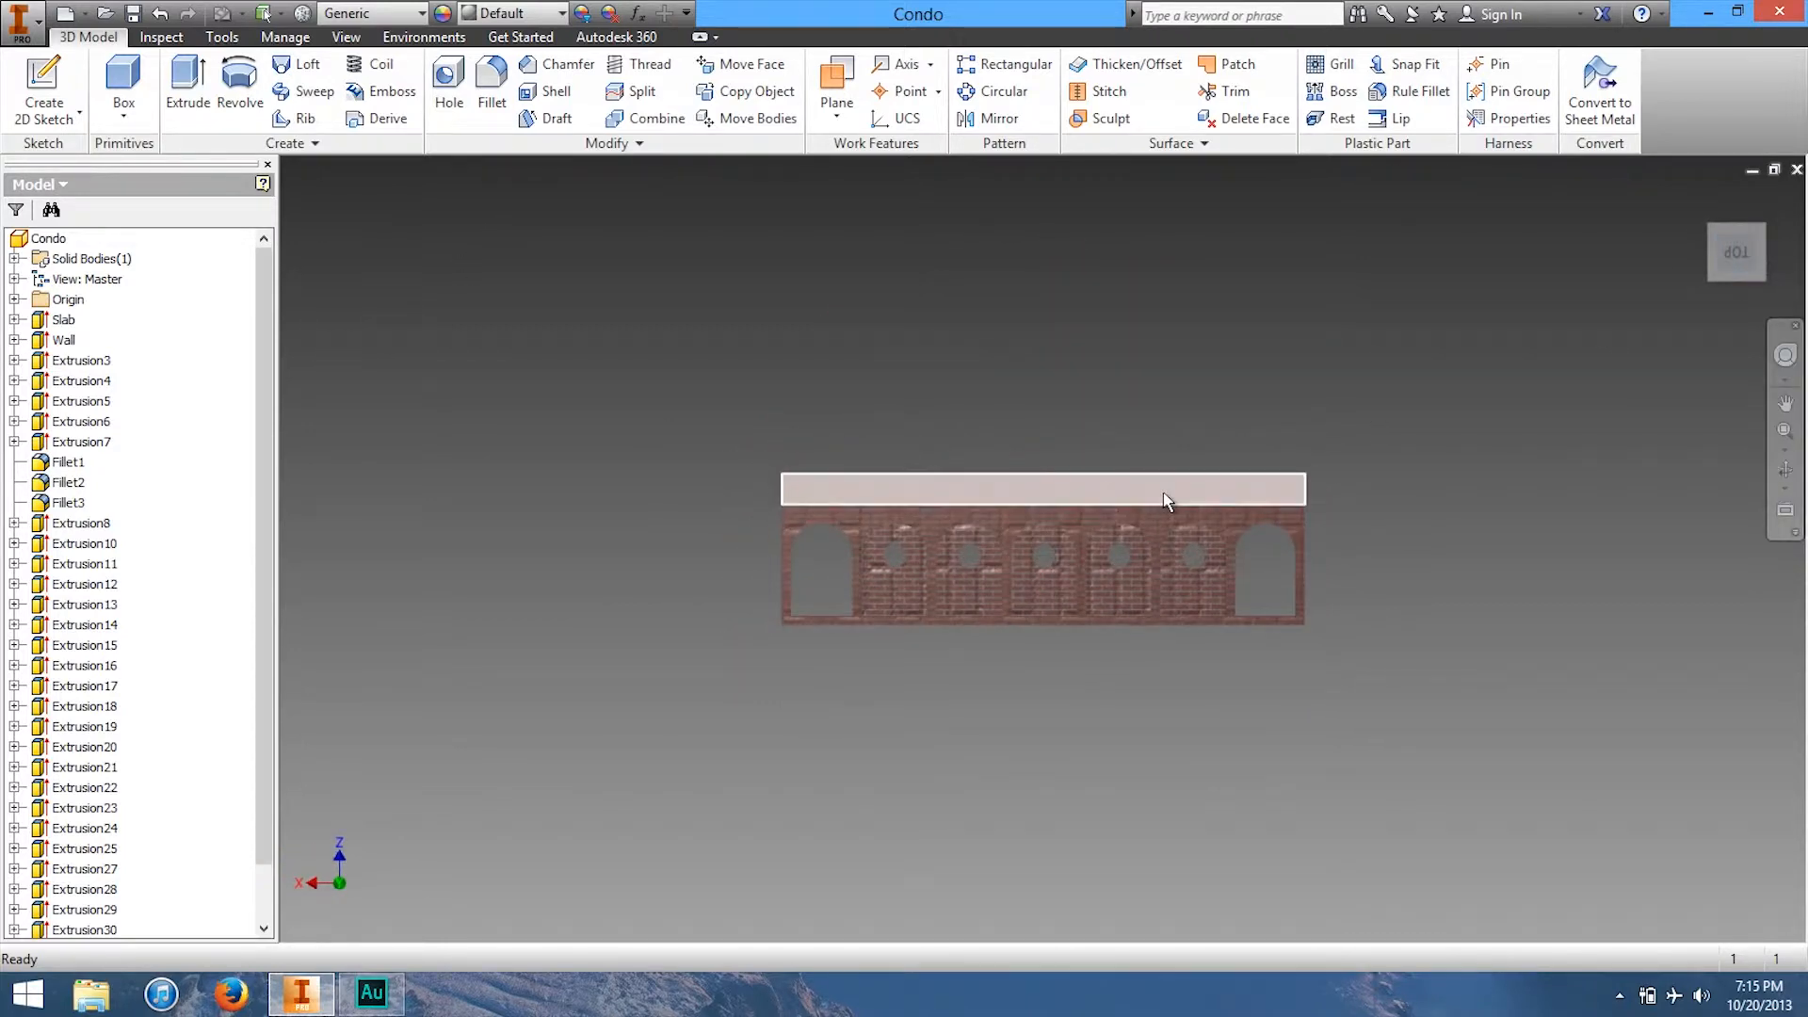
pyautogui.moveTo(1729, 254); pyautogui.dragTo(1709, 381)
pyautogui.click(1741, 237)
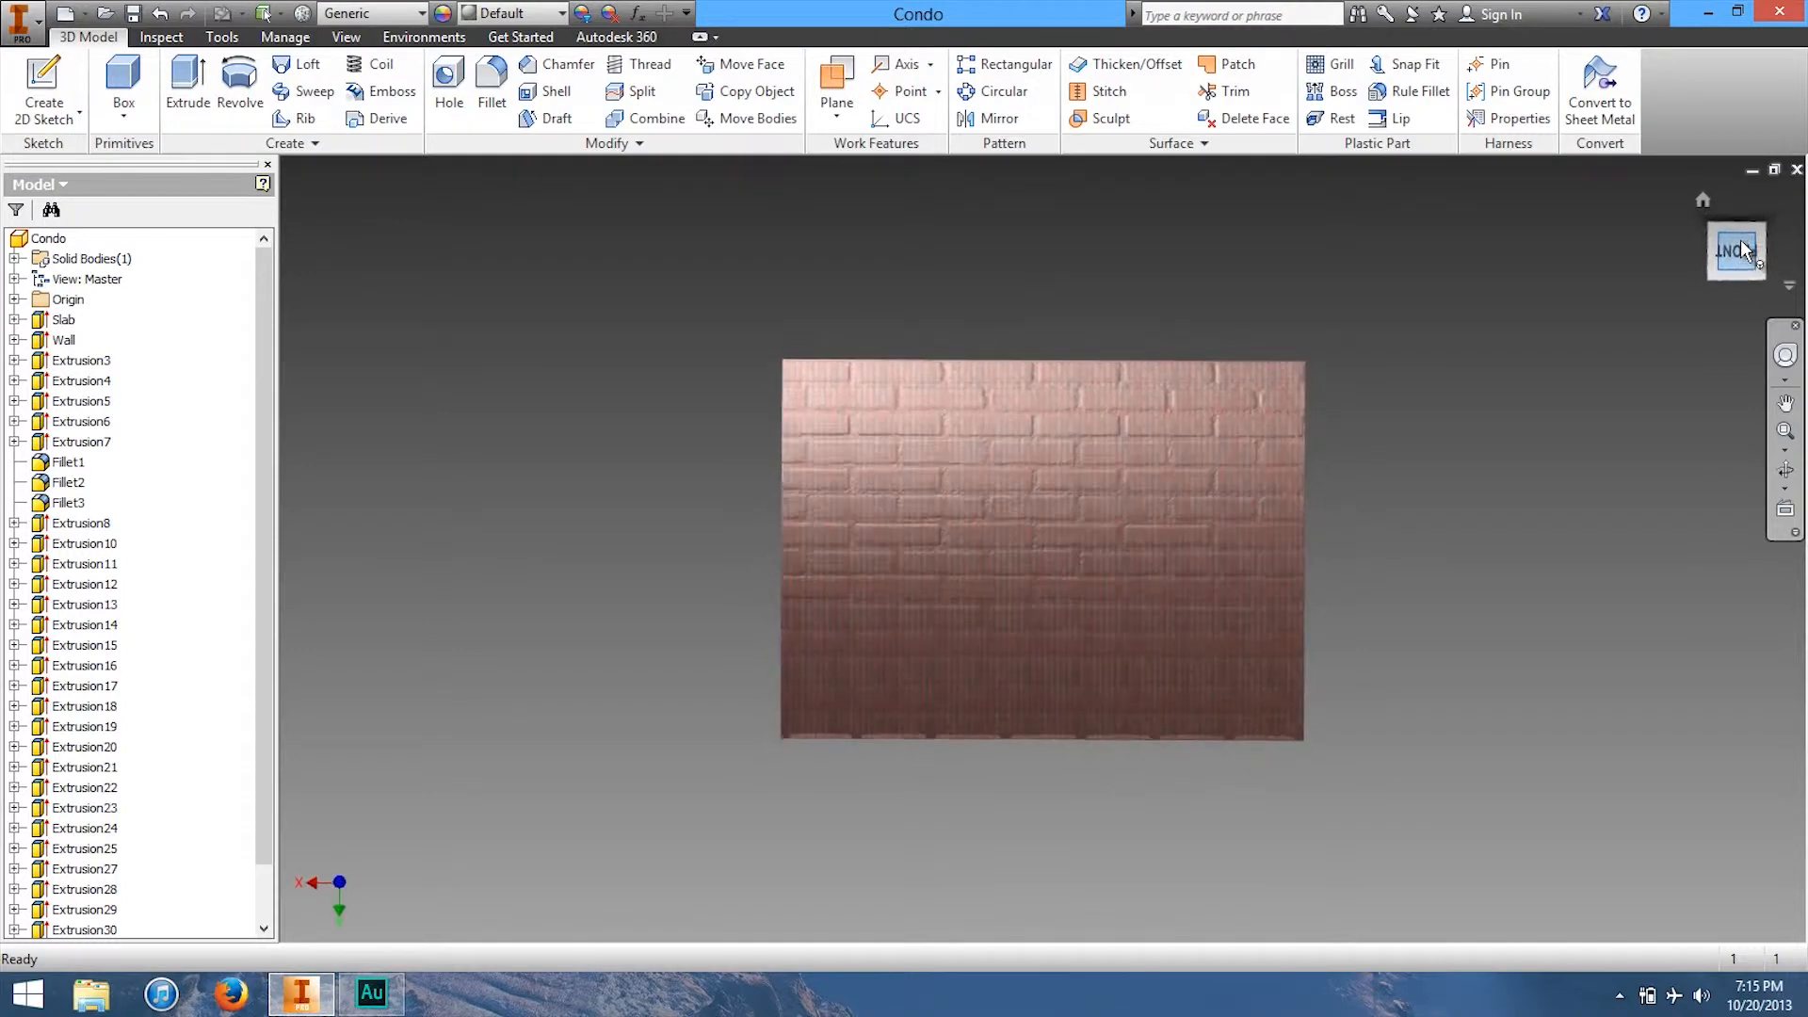
pyautogui.rightClick(1739, 256)
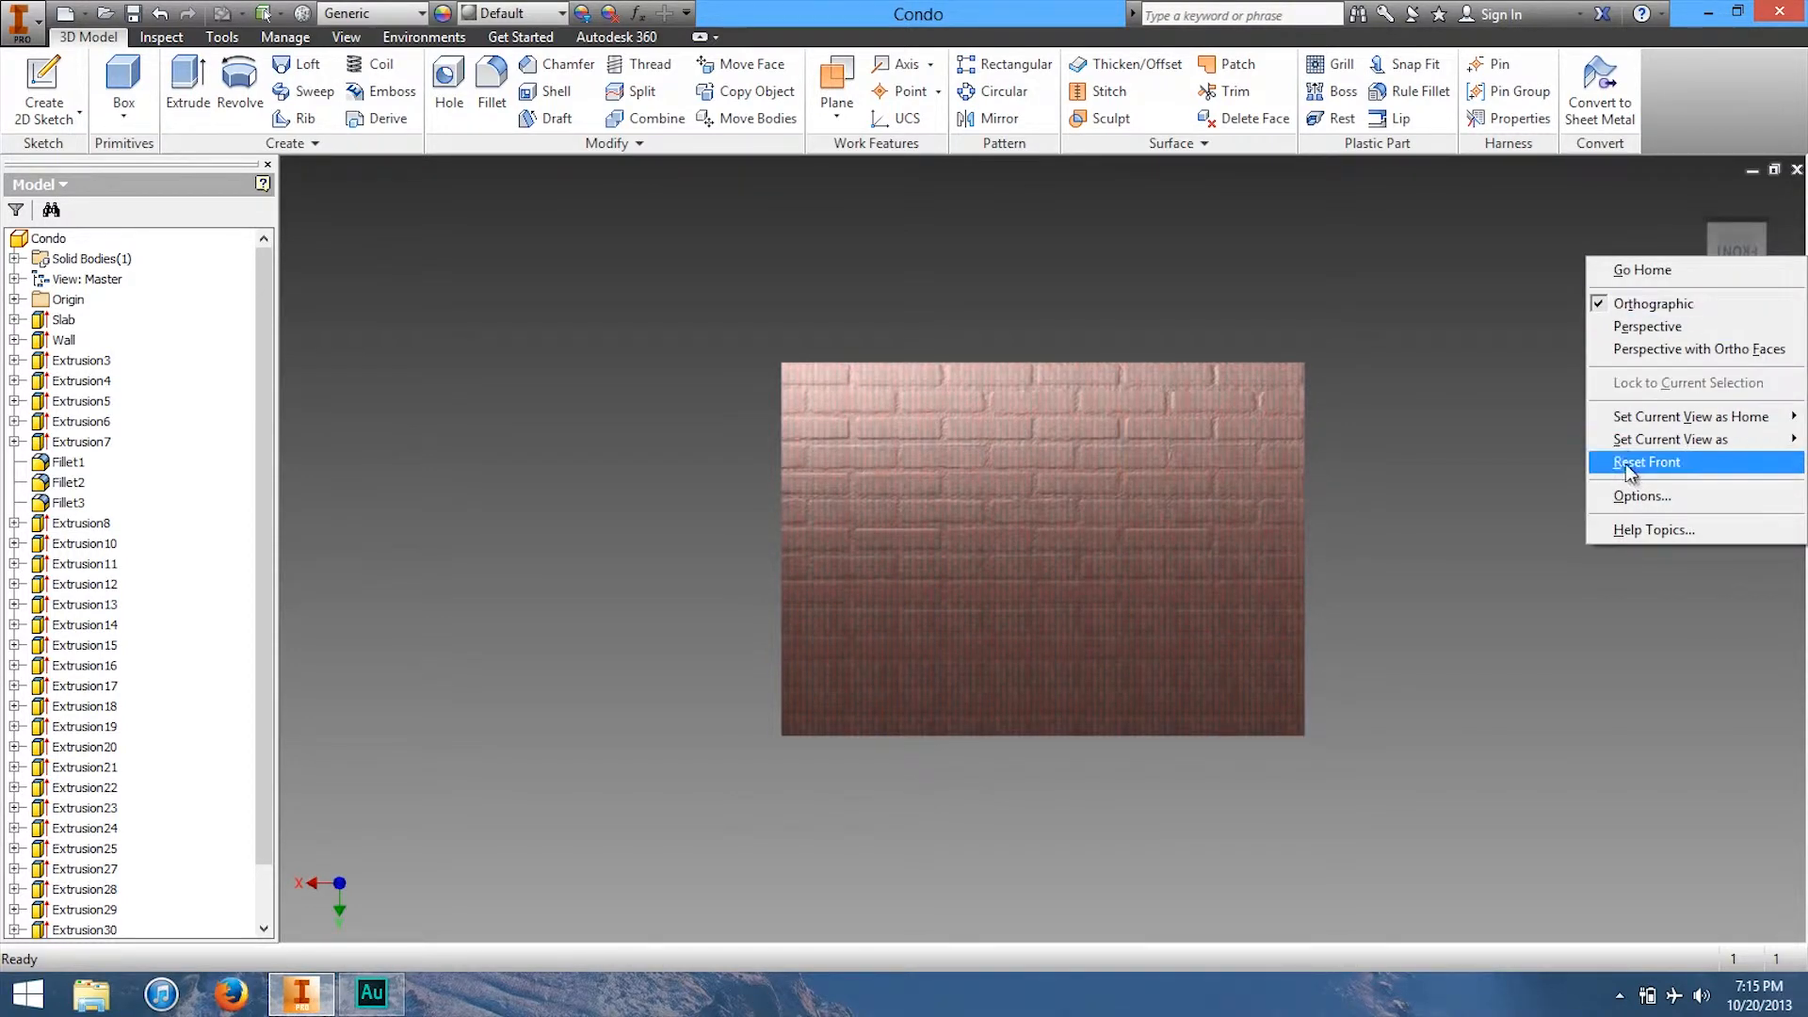
pyautogui.moveTo(1621, 447)
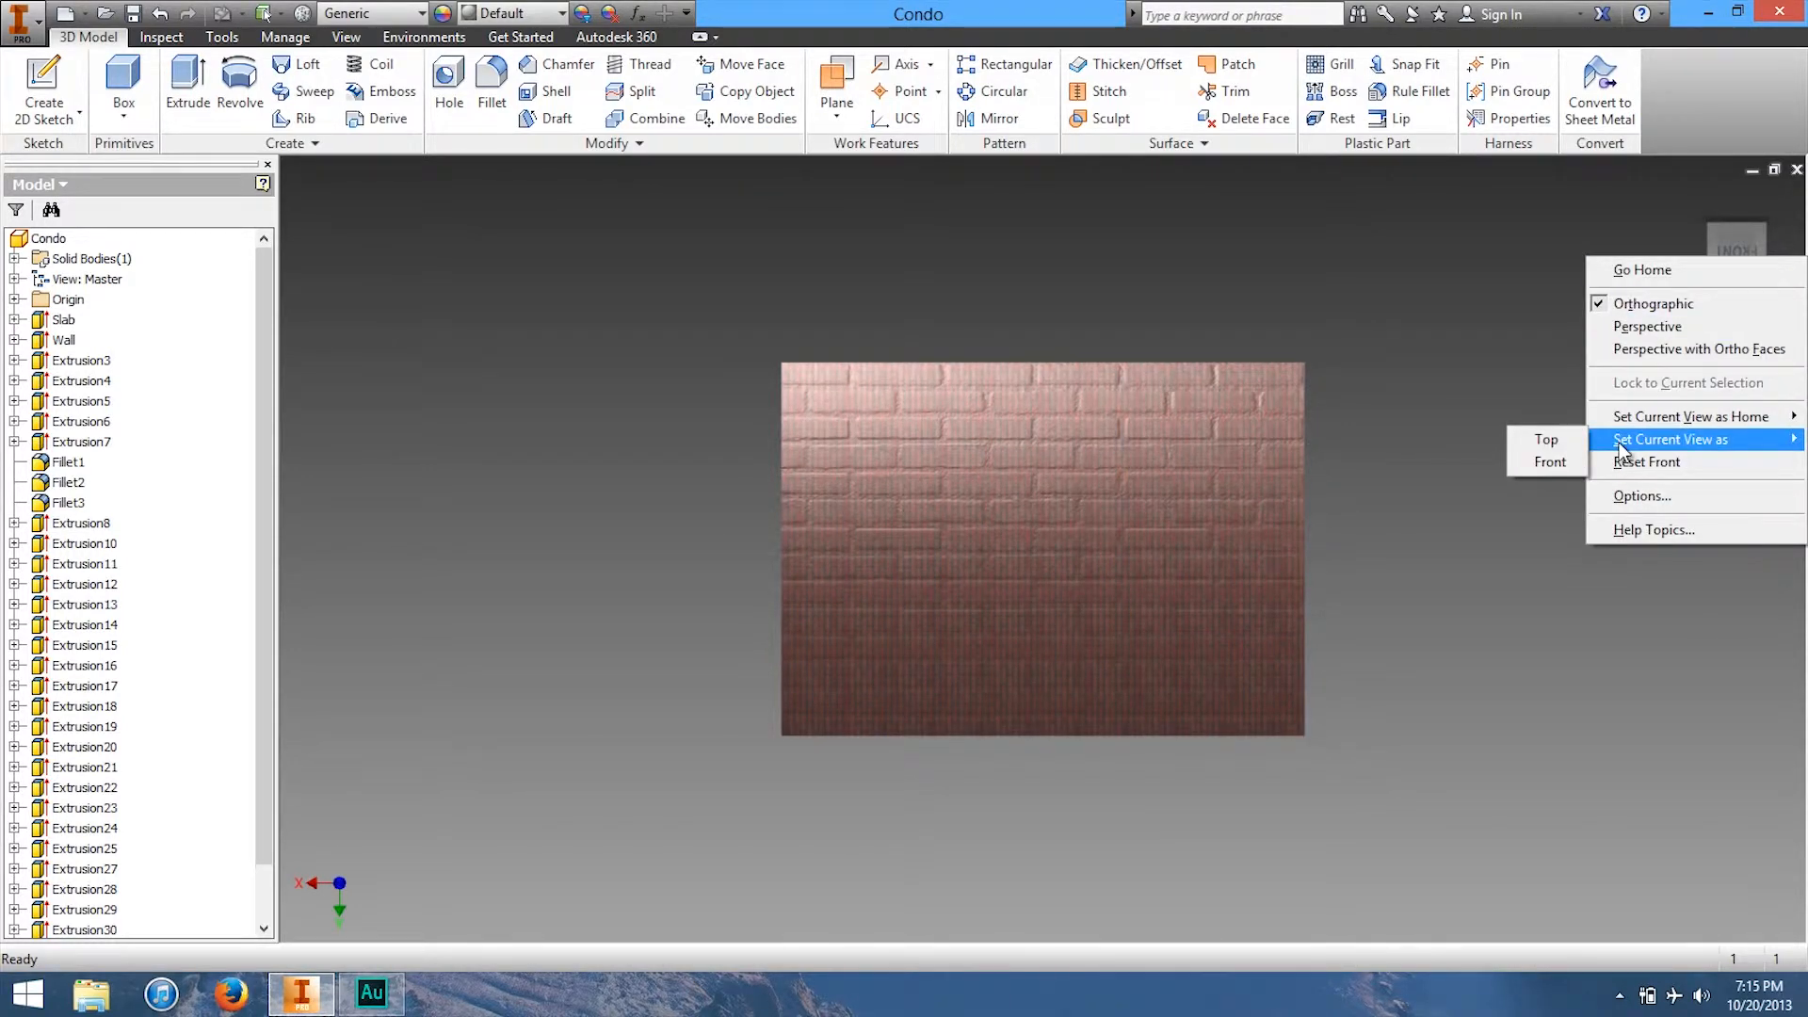
pyautogui.click(1546, 439)
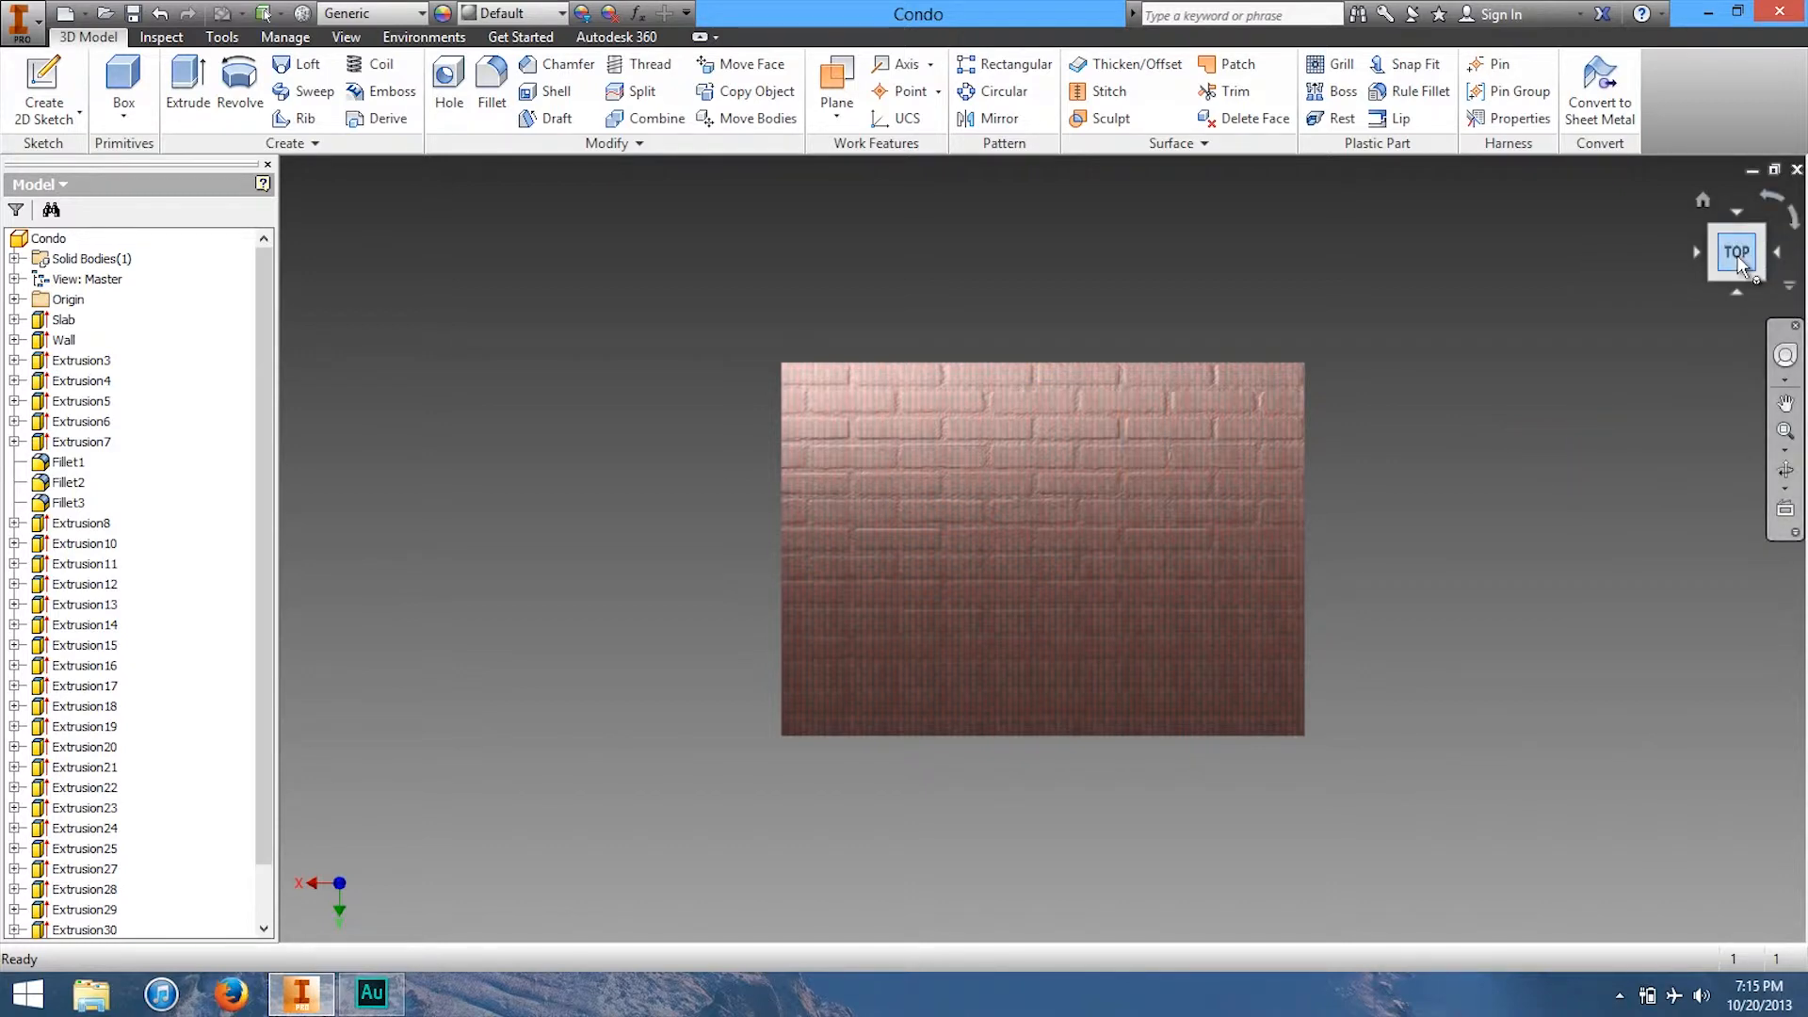
# Step: Set the upright, straight-on view of the end wall with the wooden doors as the Front view
pyautogui.moveTo(1689, 245)
pyautogui.mouseDown()
pyautogui.moveTo(1666, 916)
pyautogui.moveTo(1711, 906)
pyautogui.moveTo(1733, 247)
pyautogui.moveTo(1342, 241)
pyautogui.mouseUp()
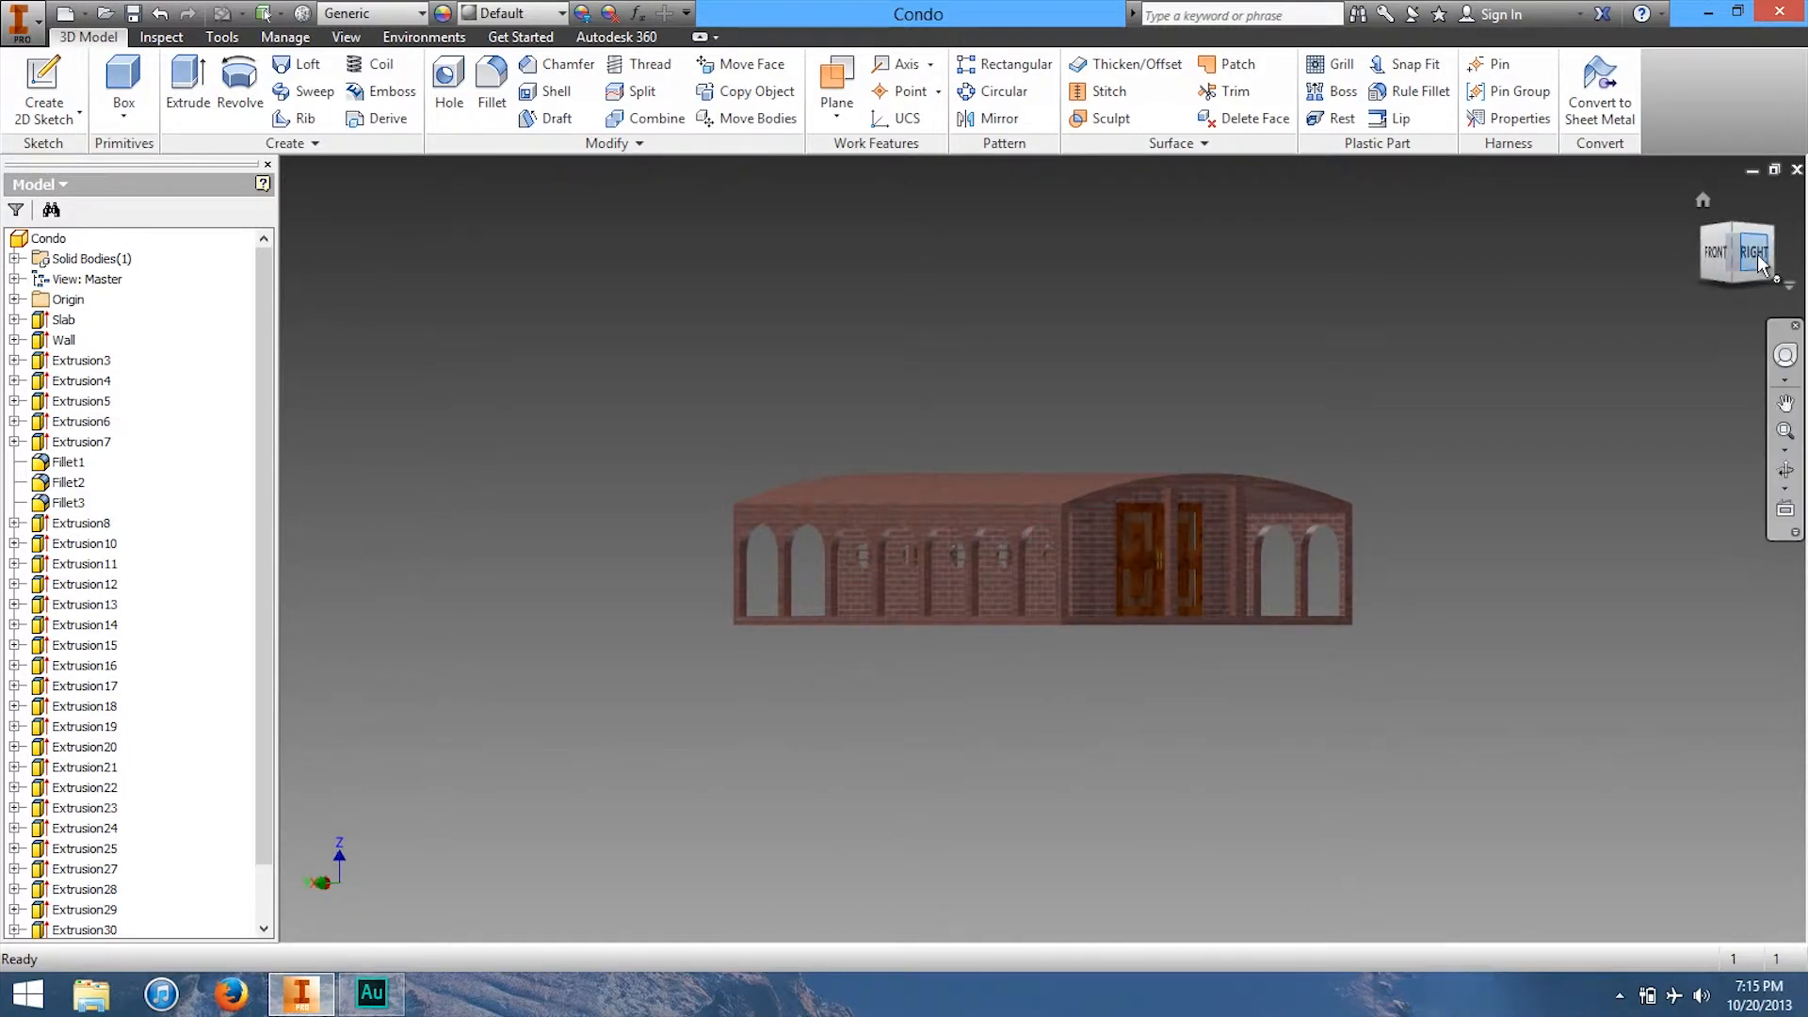
pyautogui.click(1757, 262)
pyautogui.rightClick(1735, 249)
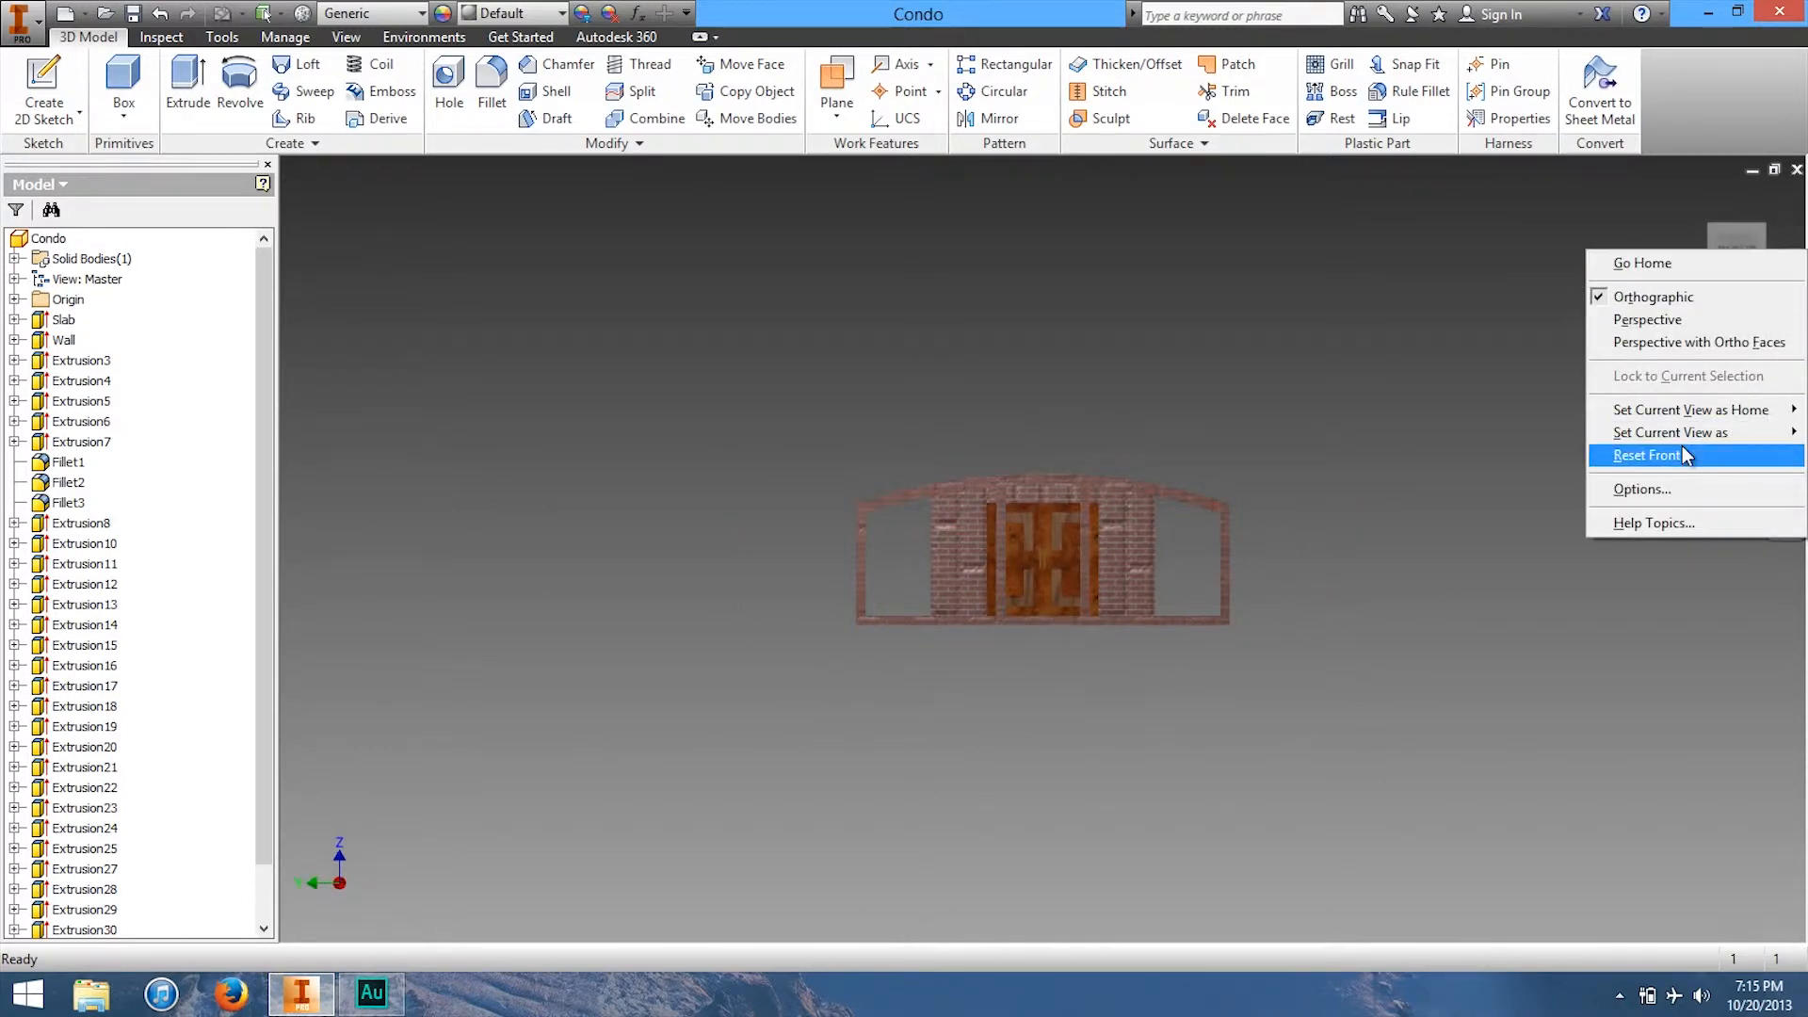
pyautogui.moveTo(1667, 434)
pyautogui.click(1552, 455)
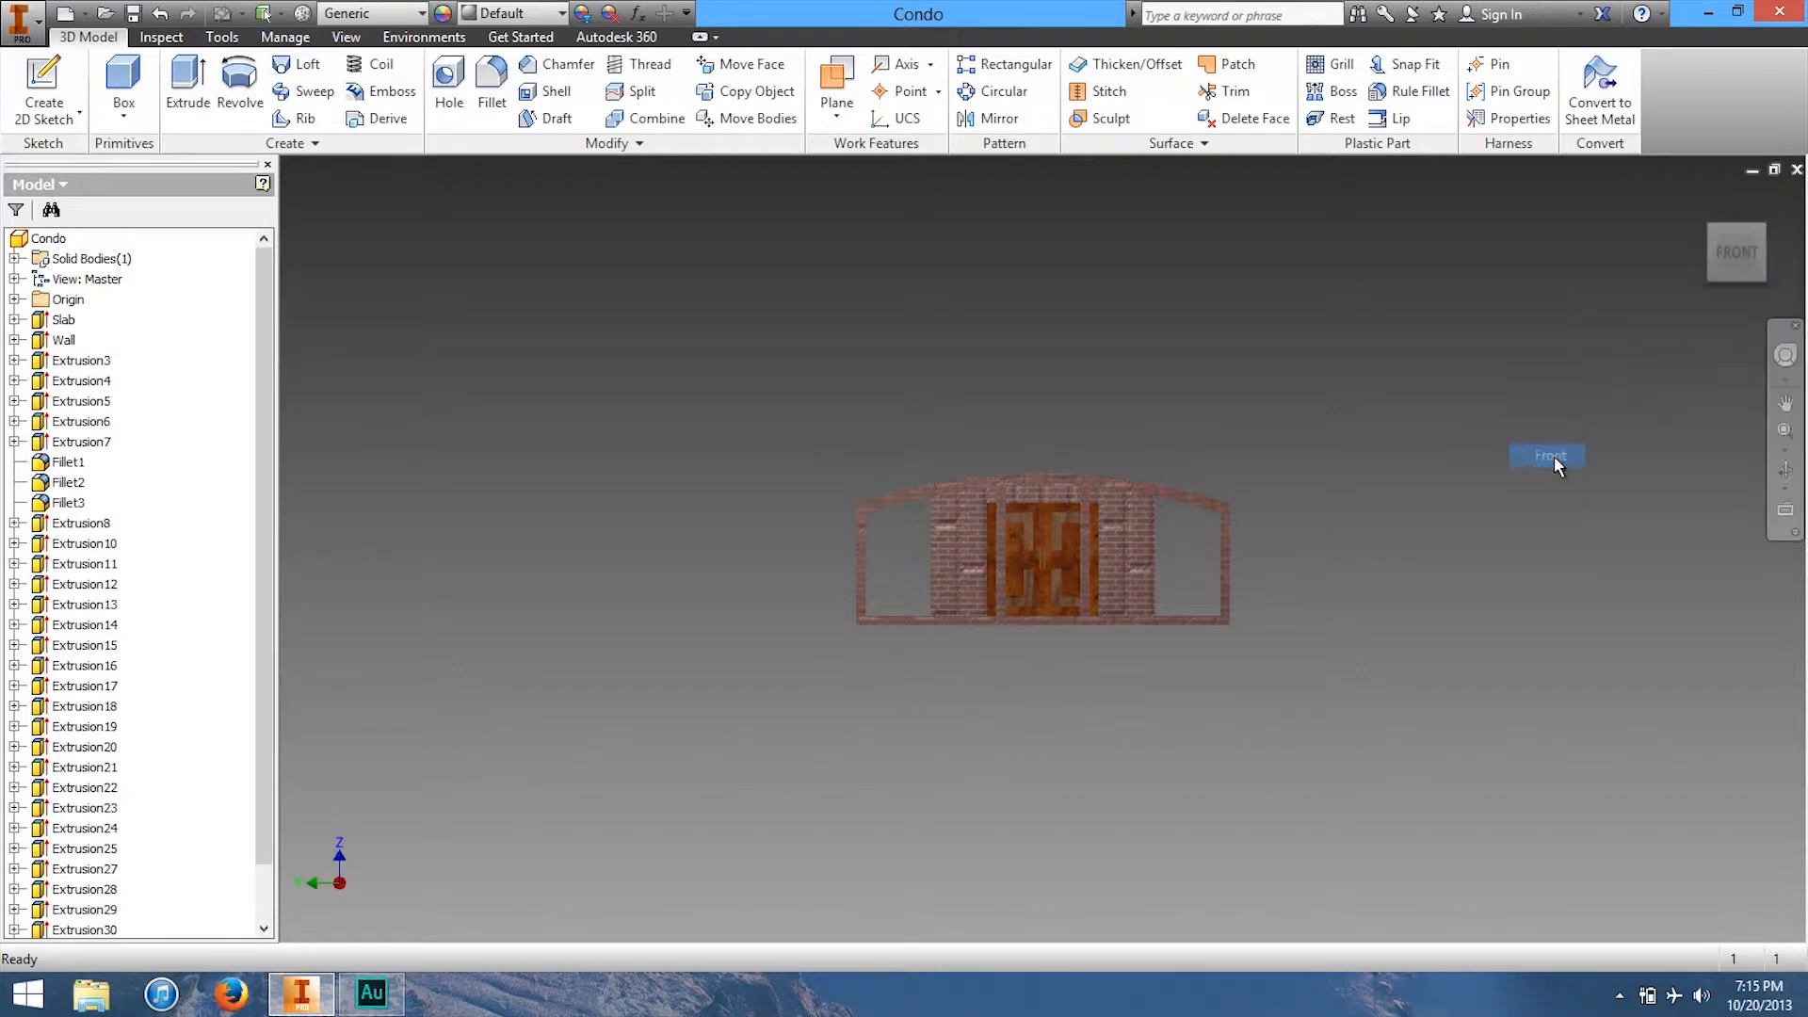
# Step: Turn on shadows for the condo, shown from the corner between its arched side and door end
pyautogui.moveTo(1742, 273)
pyautogui.mouseDown()
pyautogui.moveTo(375, 258)
pyautogui.moveTo(329, 163)
pyautogui.moveTo(1799, 273)
pyautogui.moveTo(314, 239)
pyautogui.moveTo(1735, 254)
pyautogui.moveTo(1763, 225)
pyautogui.moveTo(855, 332)
pyautogui.mouseUp()
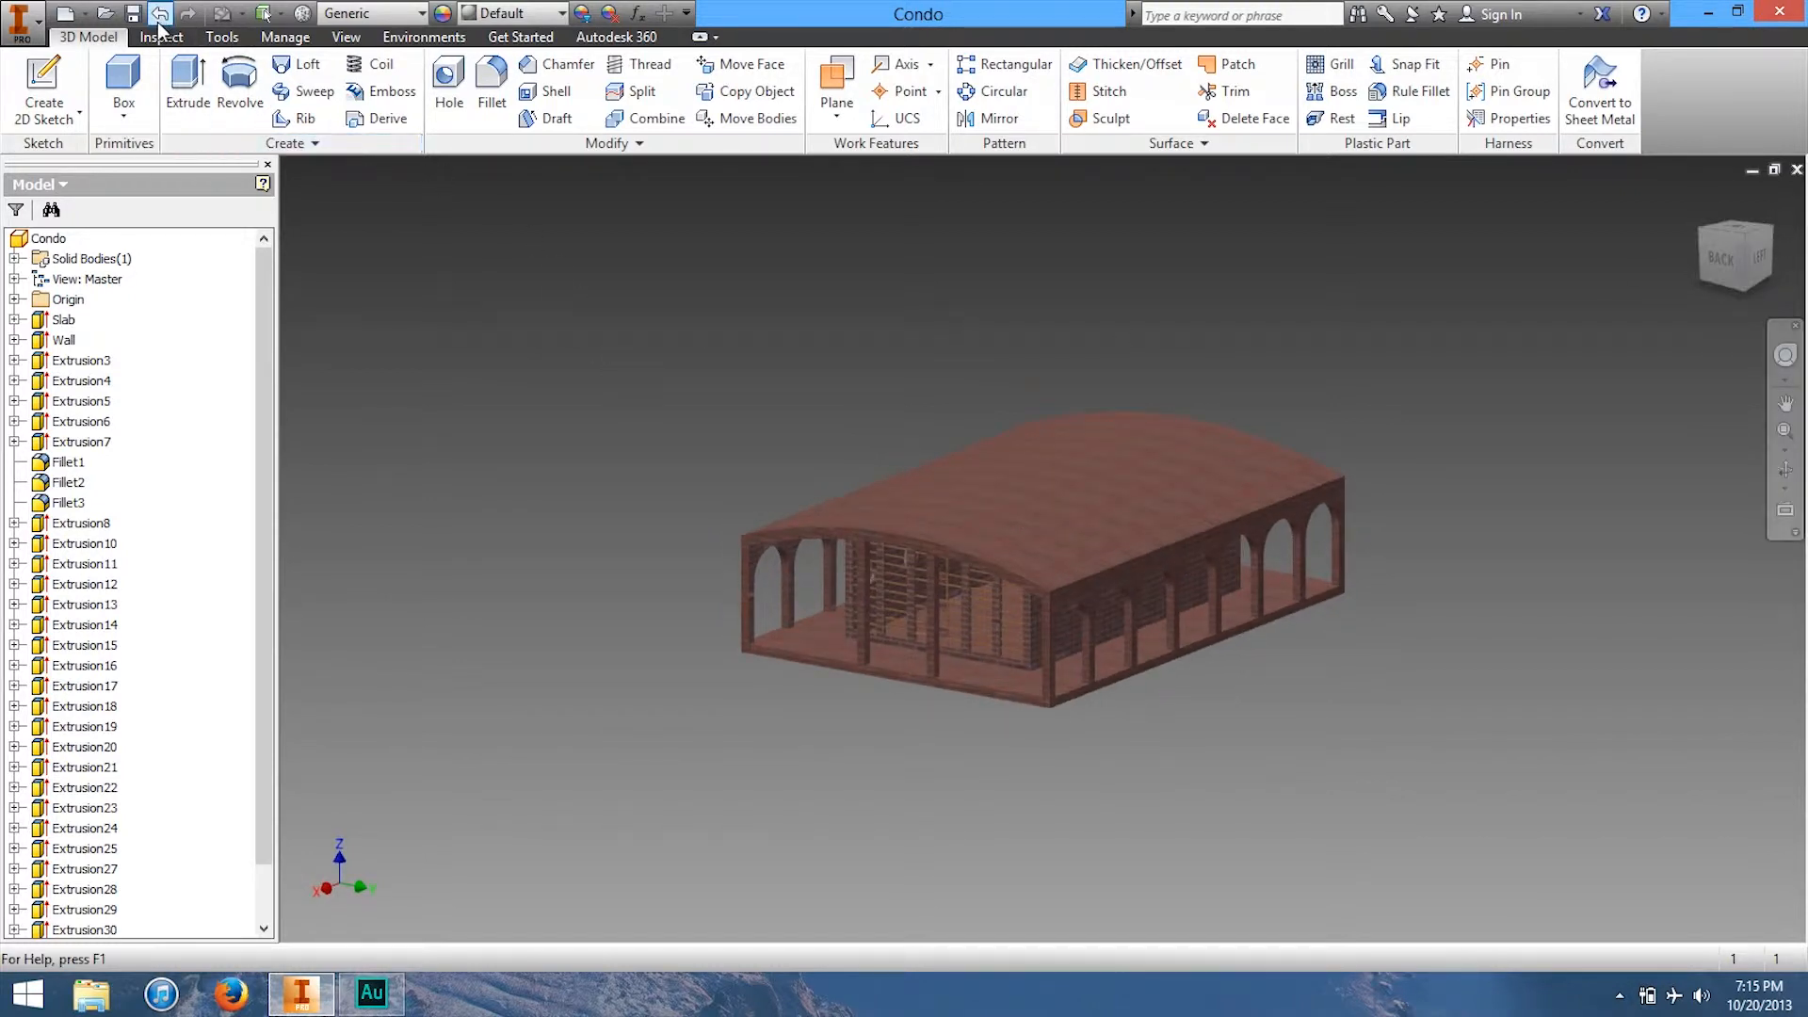
pyautogui.moveTo(1753, 273)
pyautogui.mouseDown()
pyautogui.moveTo(1732, 214)
pyautogui.moveTo(1759, 283)
pyautogui.moveTo(1243, 307)
pyautogui.moveTo(1506, 395)
pyautogui.mouseUp()
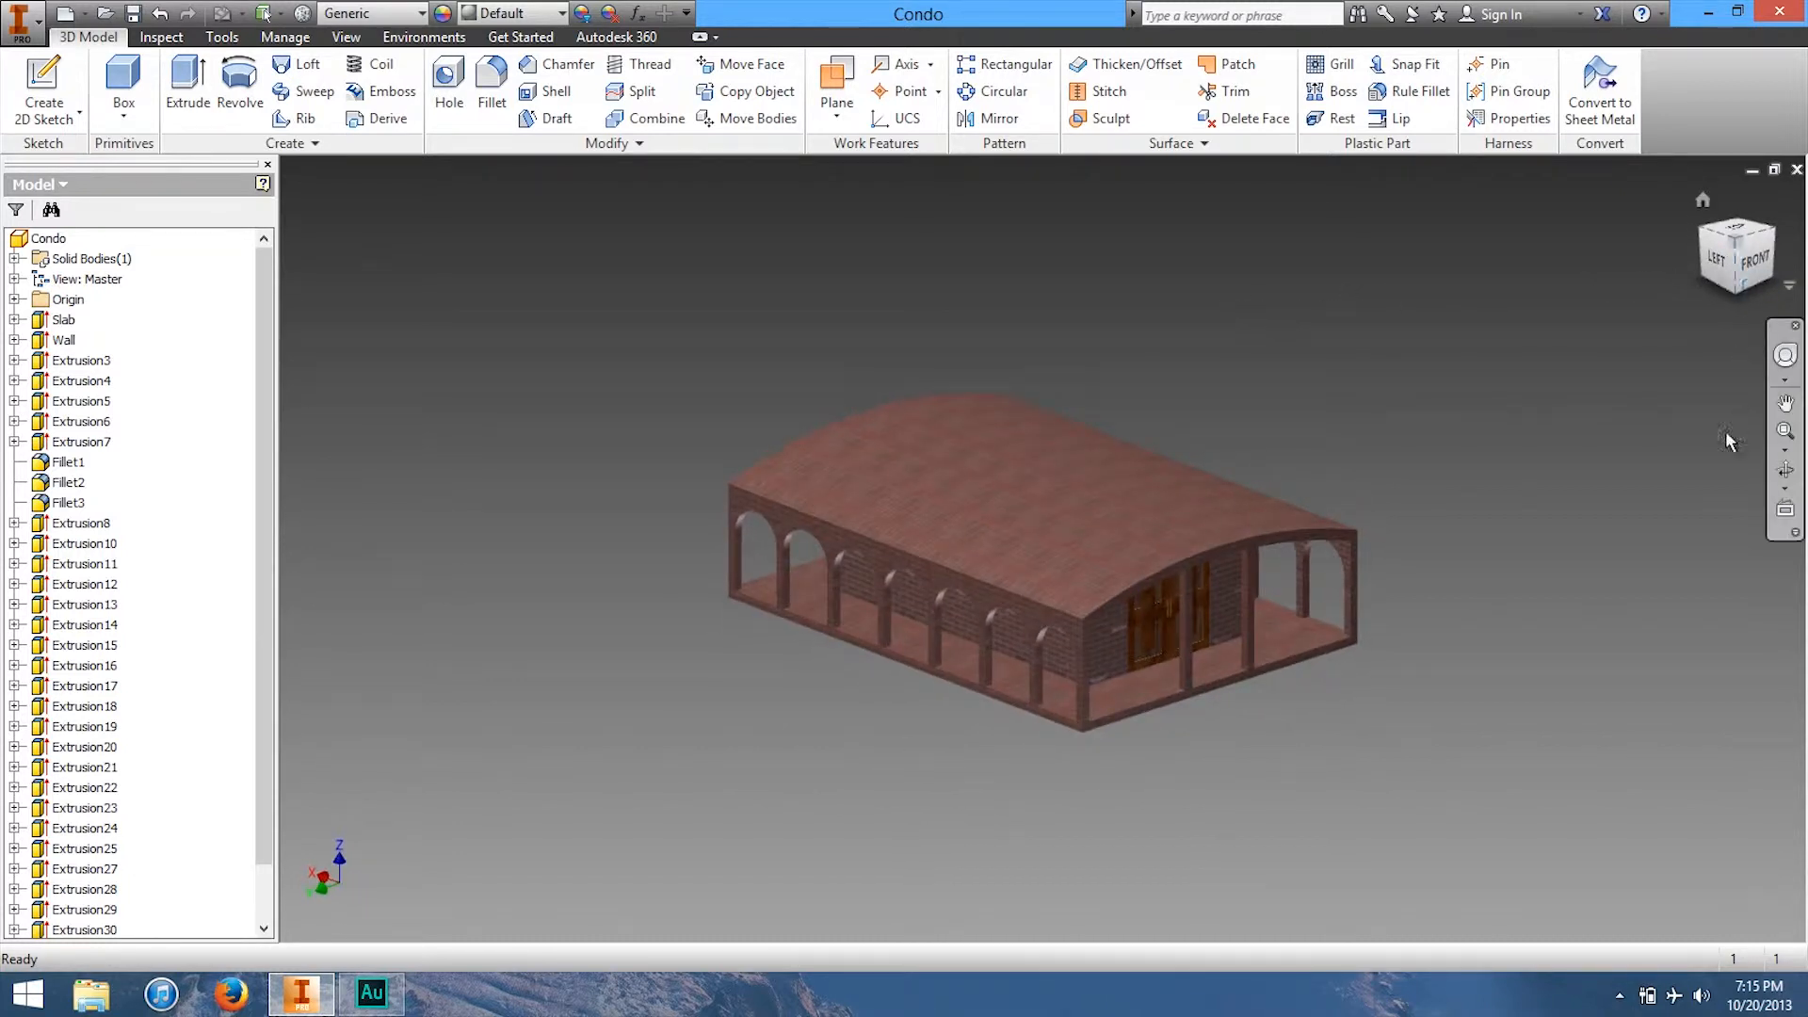
pyautogui.press('F3')
pyautogui.moveTo(1323, 487); pyautogui.dragTo(1317, 548)
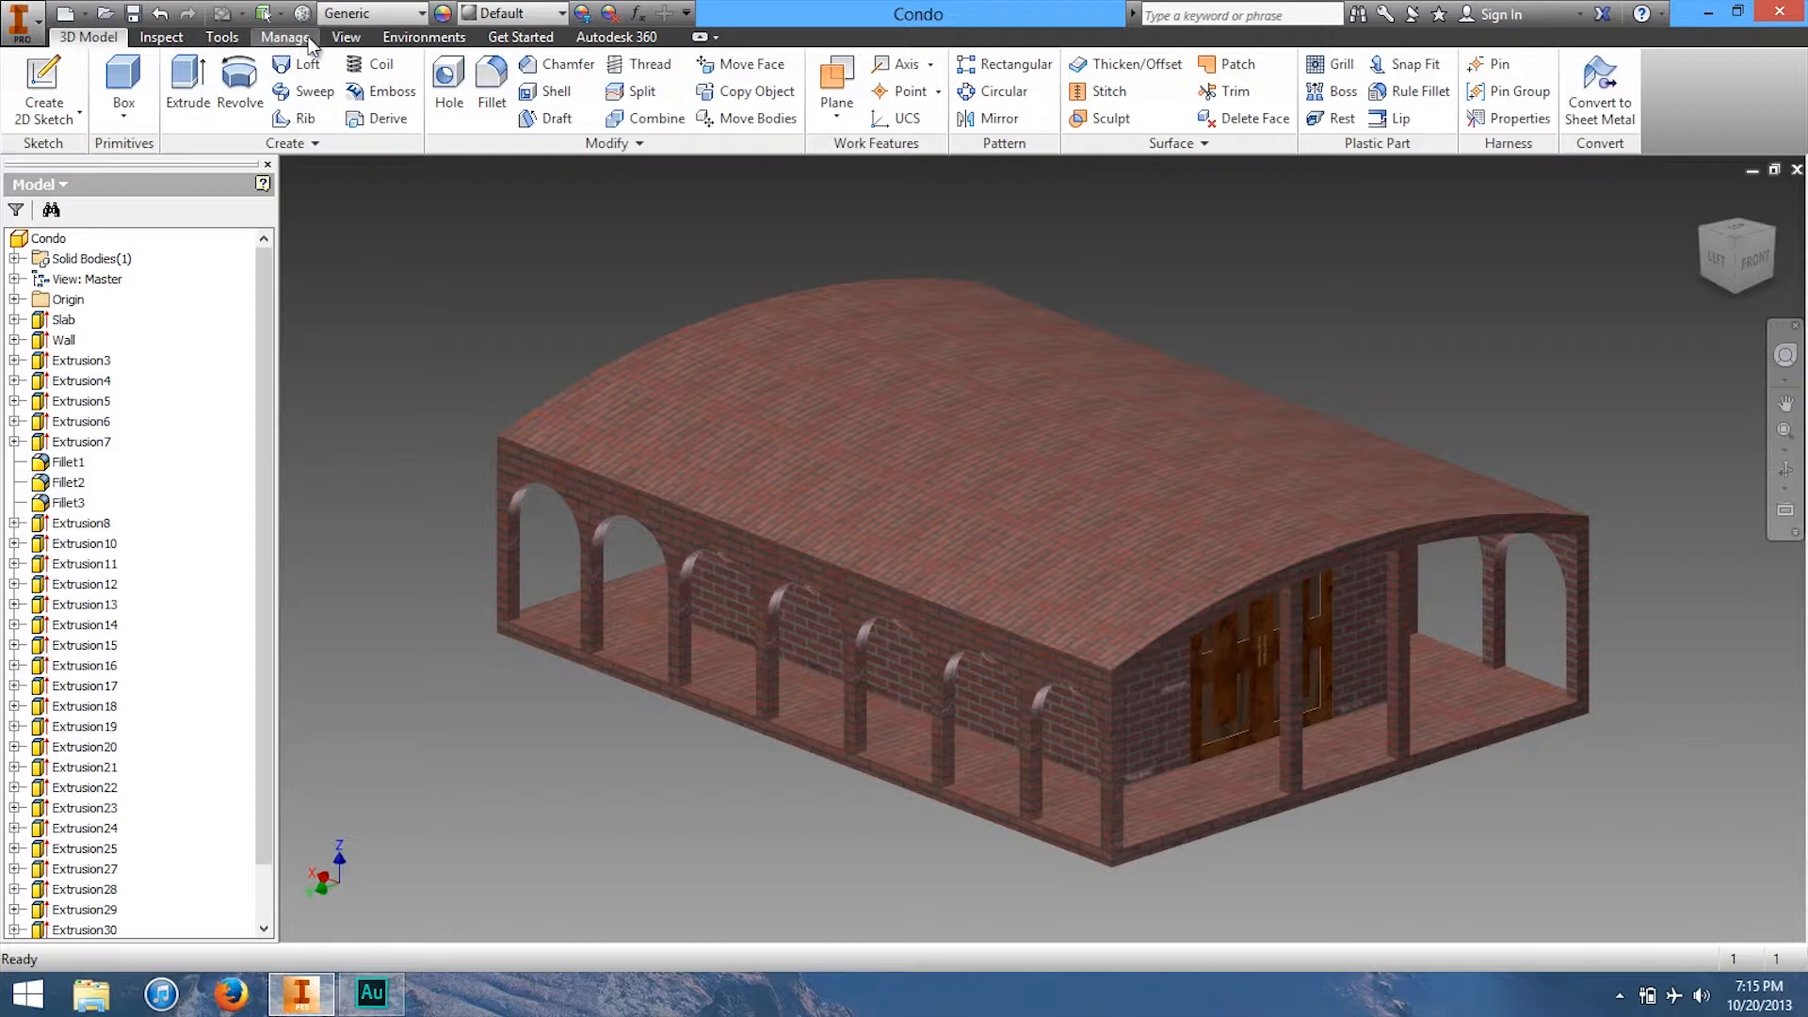
pyautogui.click(347, 38)
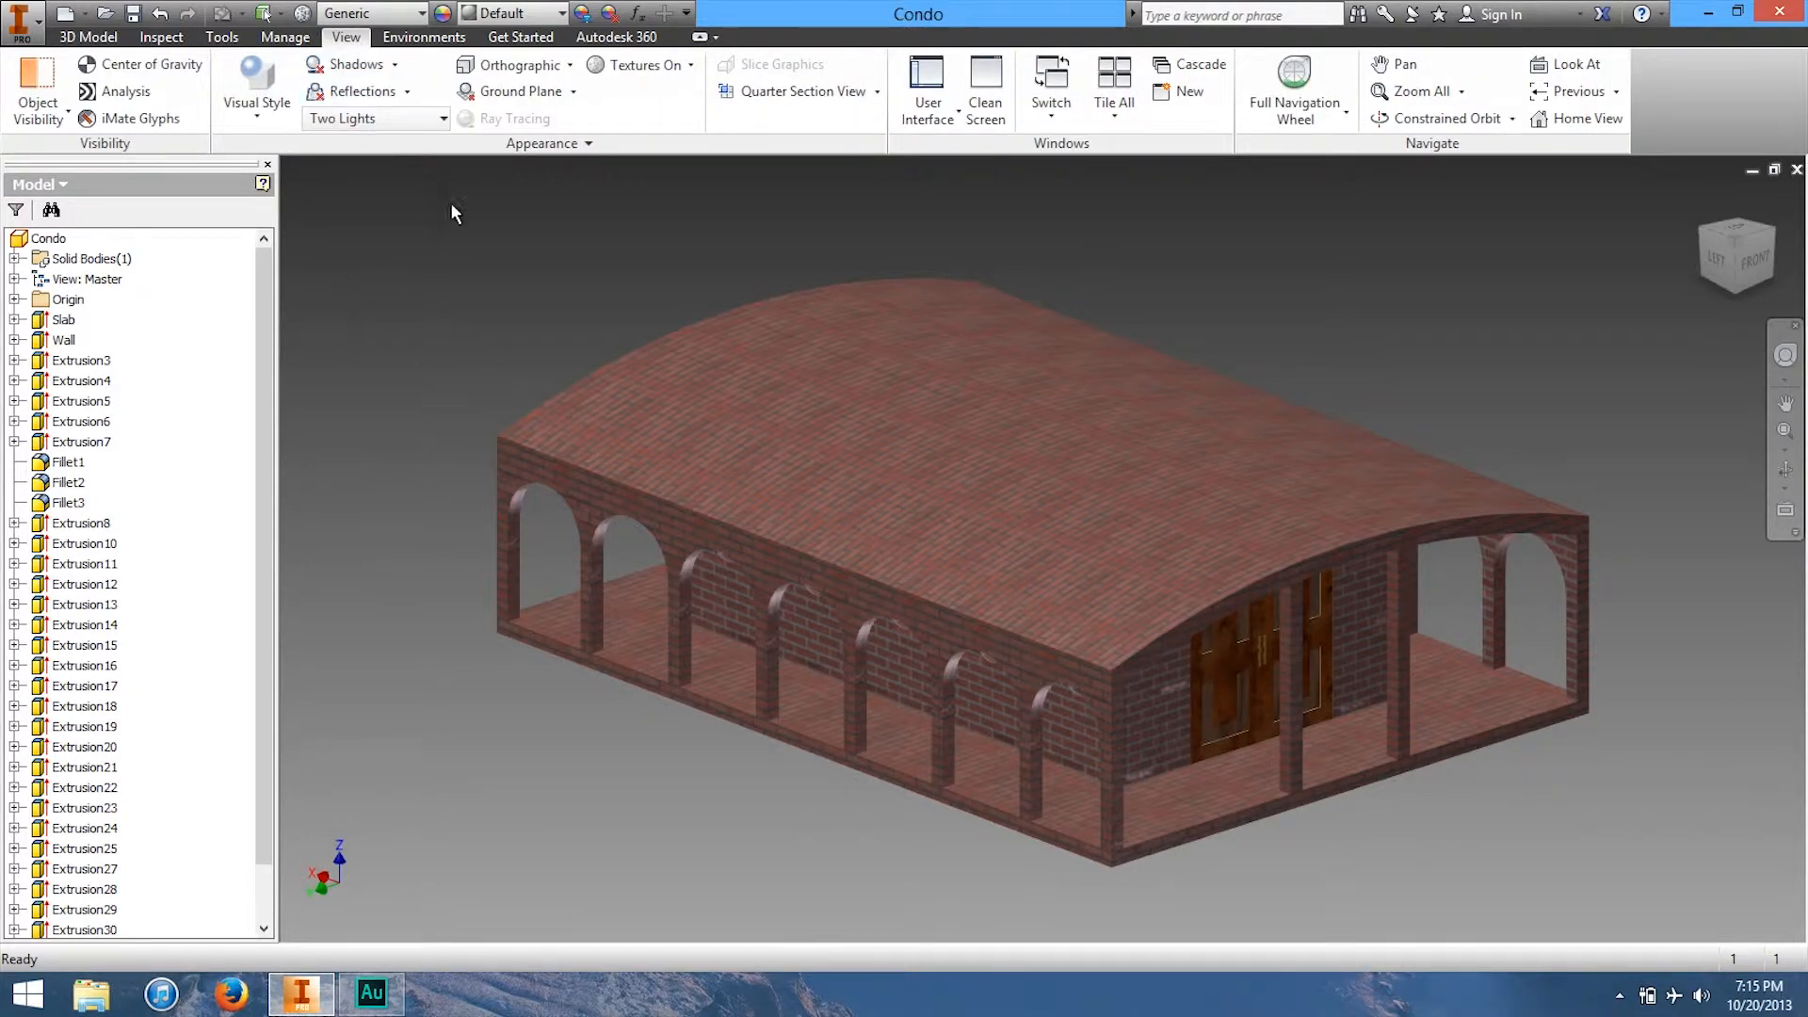
pyautogui.moveTo(1741, 266); pyautogui.dragTo(1741, 254)
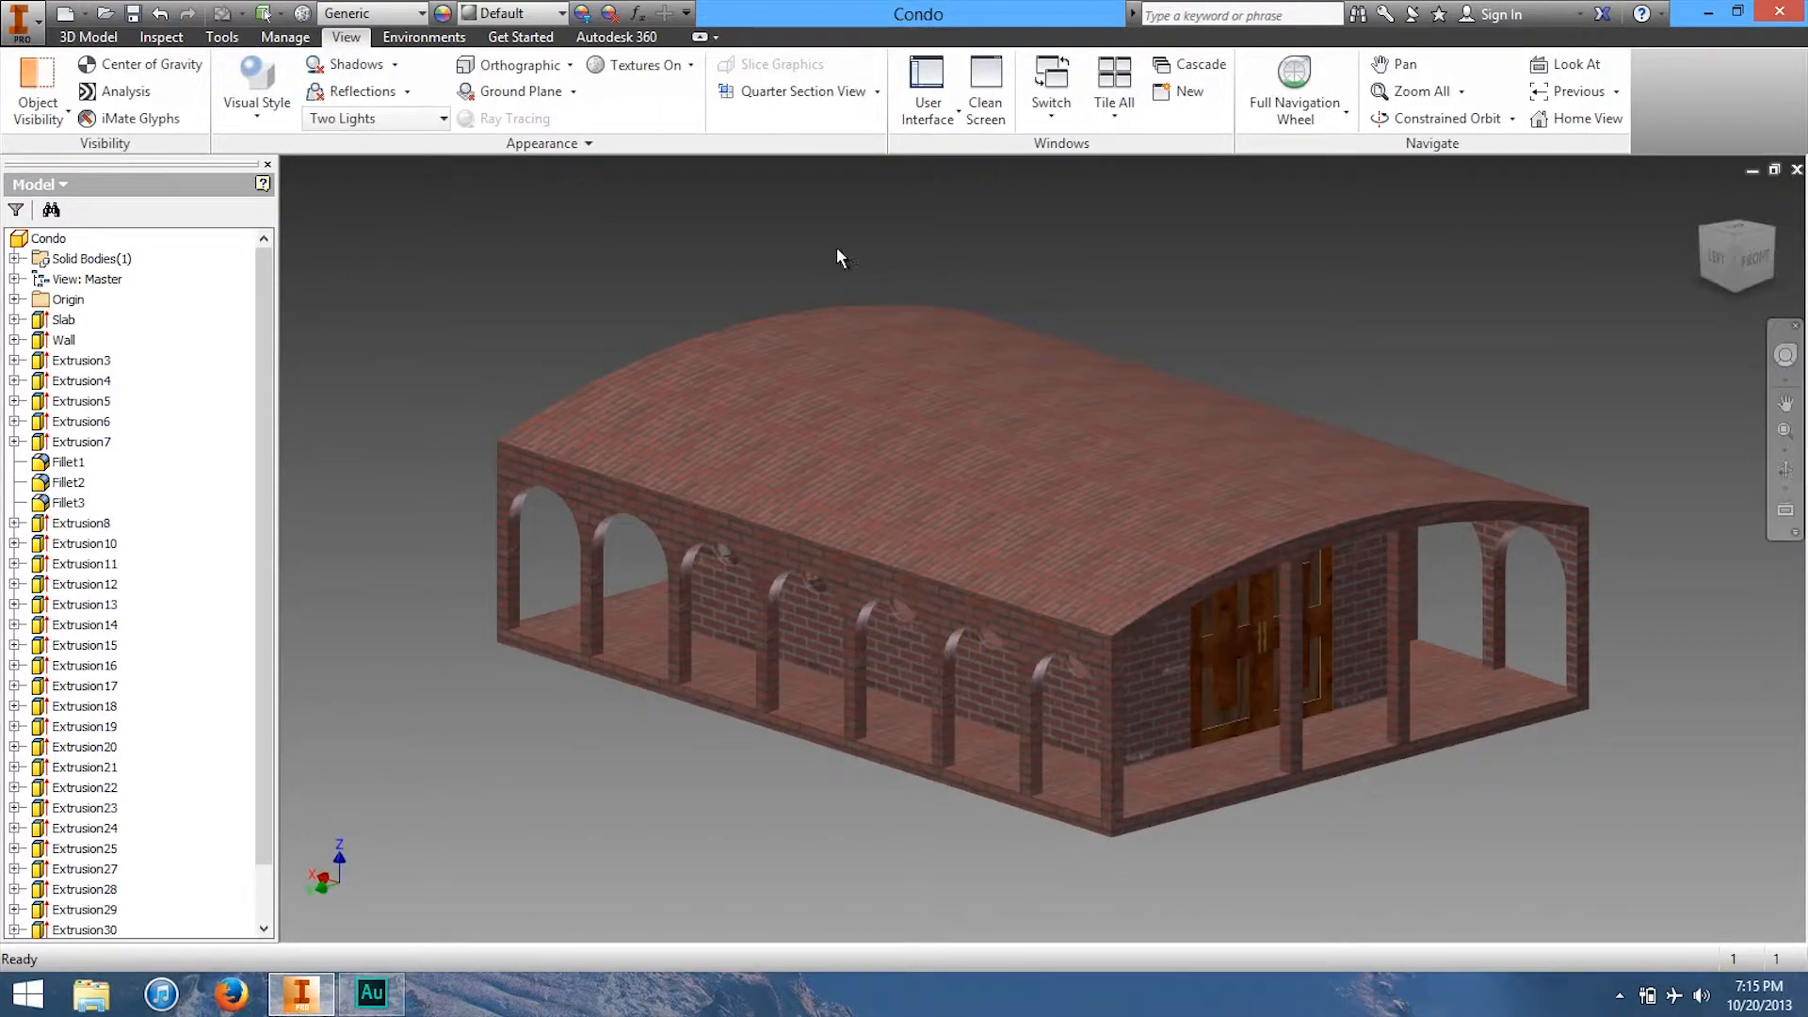
pyautogui.click(314, 66)
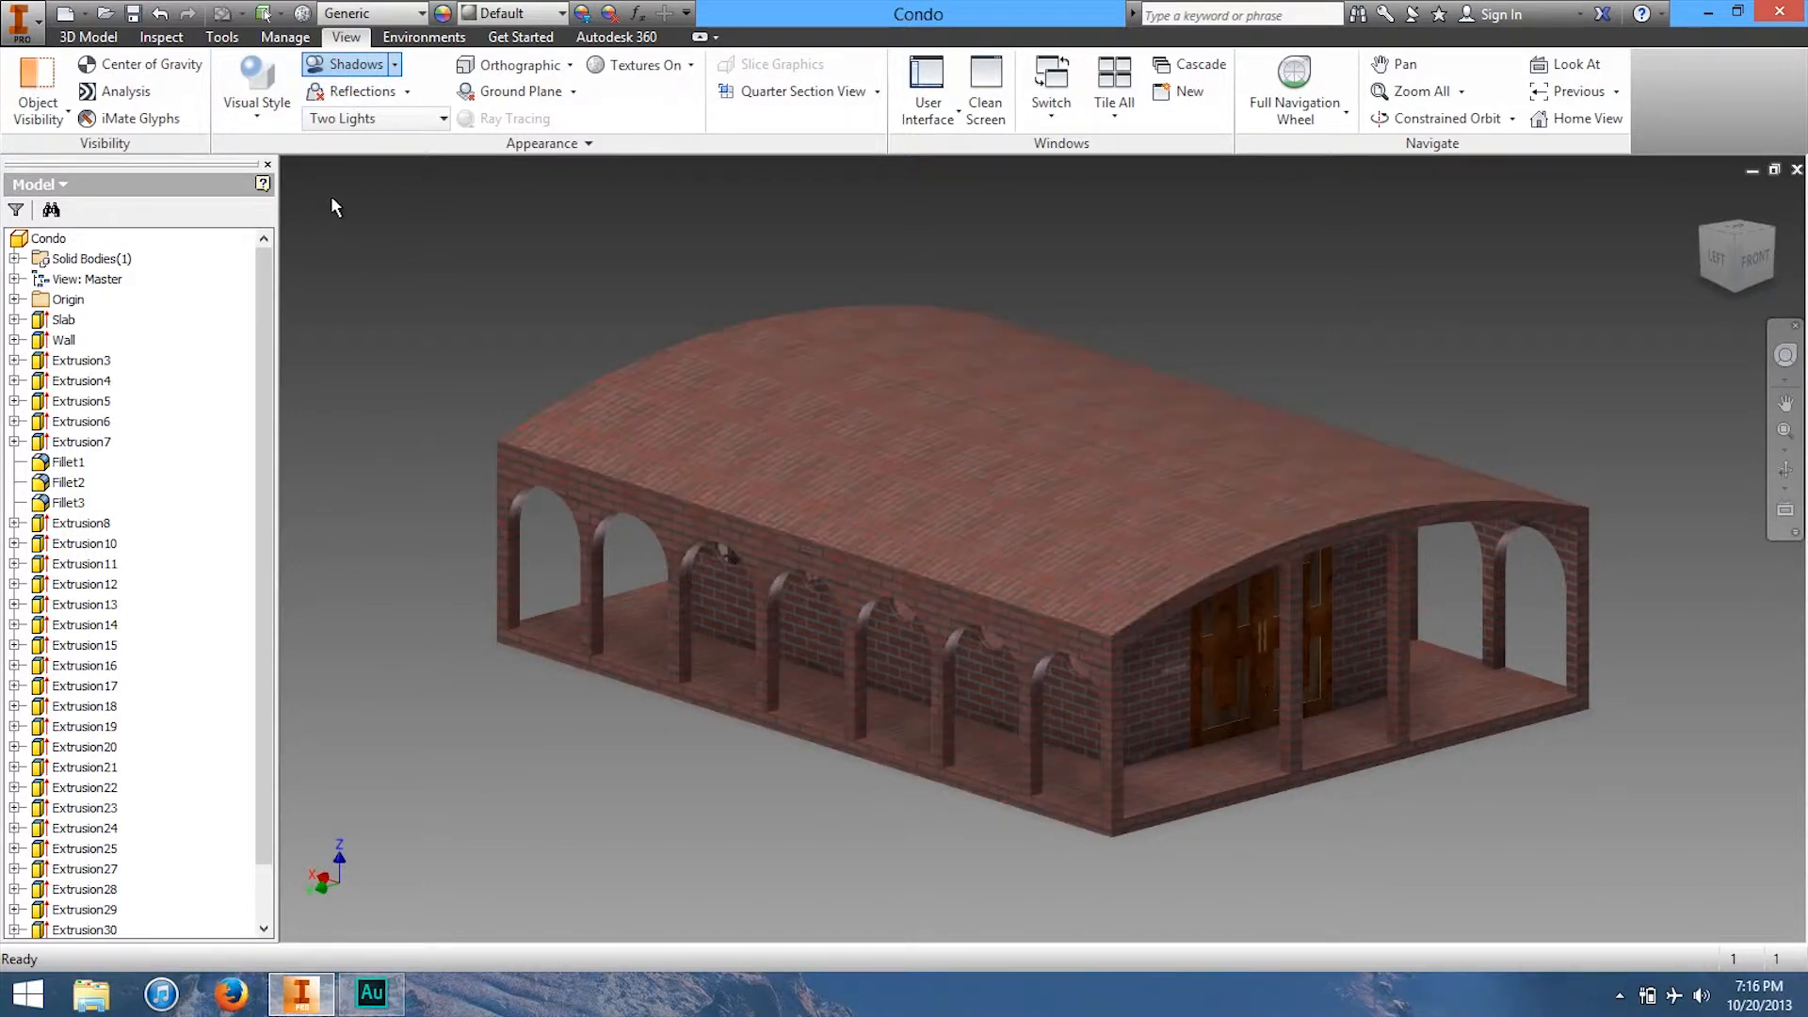
pyautogui.click(395, 66)
pyautogui.click(393, 68)
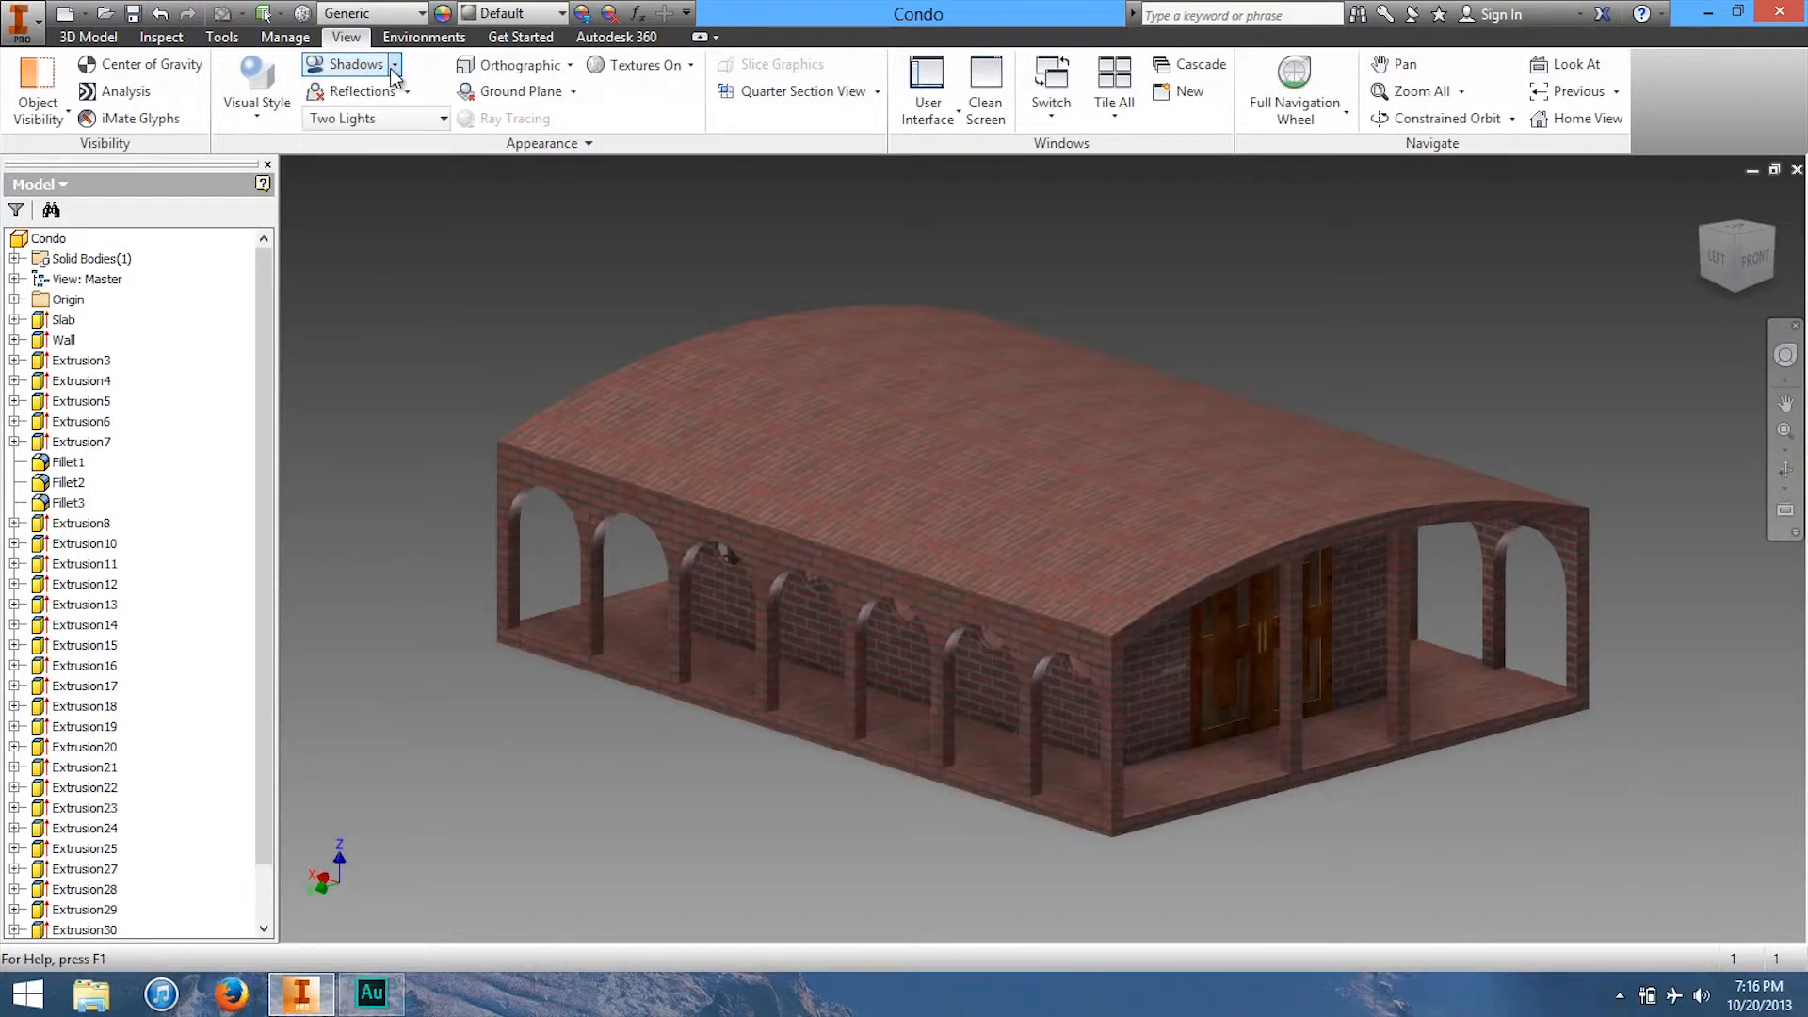
# Step: Turn on reflections beneath the condo model
pyautogui.click(321, 94)
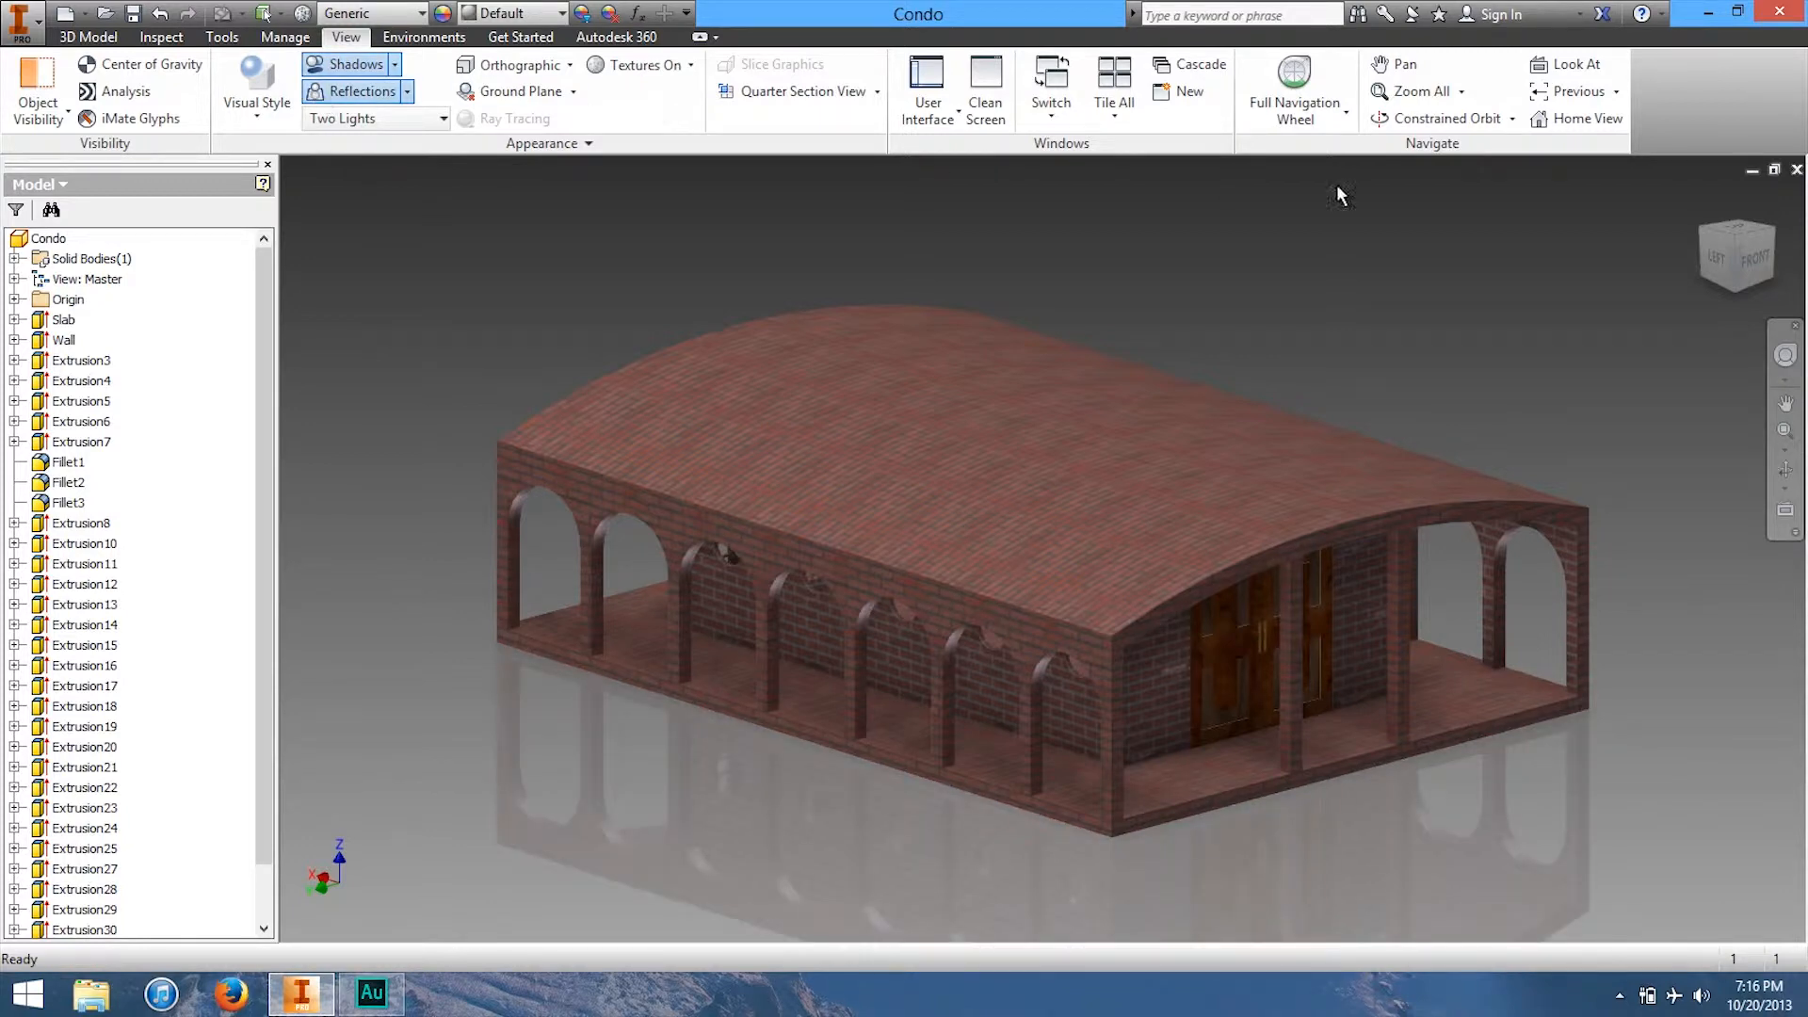
pyautogui.click(1735, 255)
pyautogui.moveTo(1744, 194); pyautogui.dragTo(1615, 283)
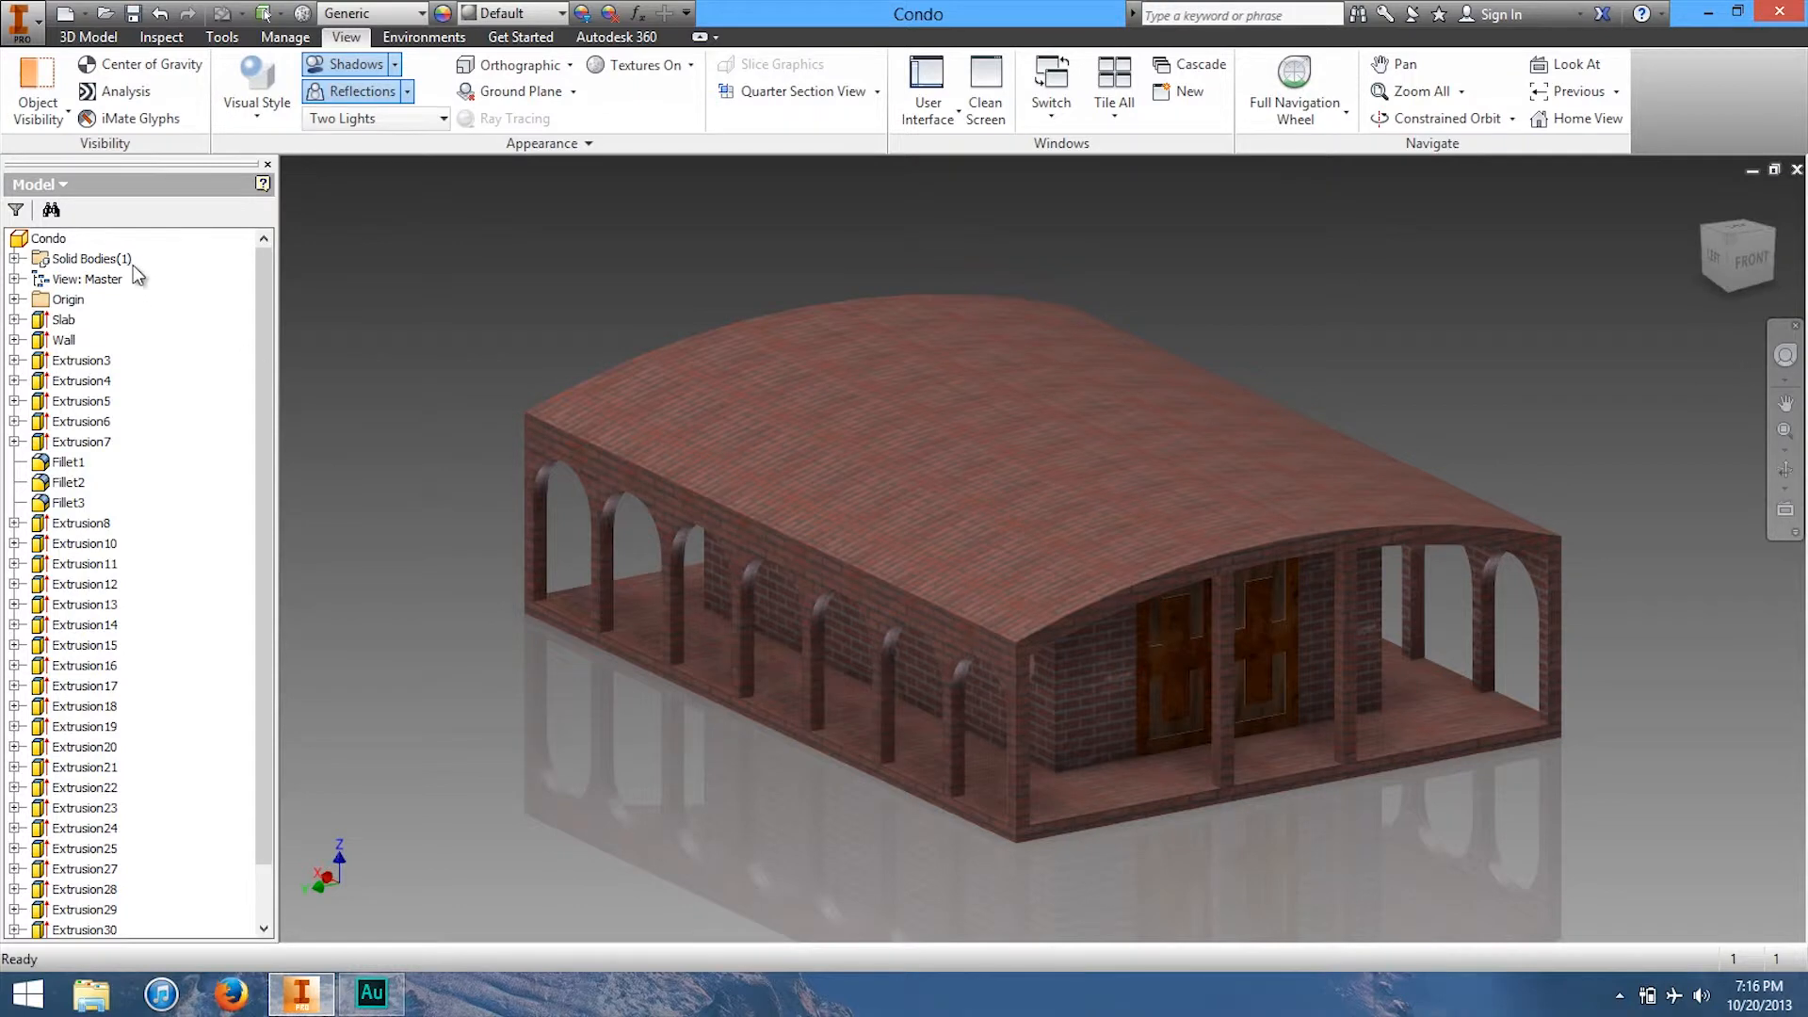
# Step: Set the lighting style to Plain Room and the visual style to Shaded with Edges
pyautogui.click(382, 122)
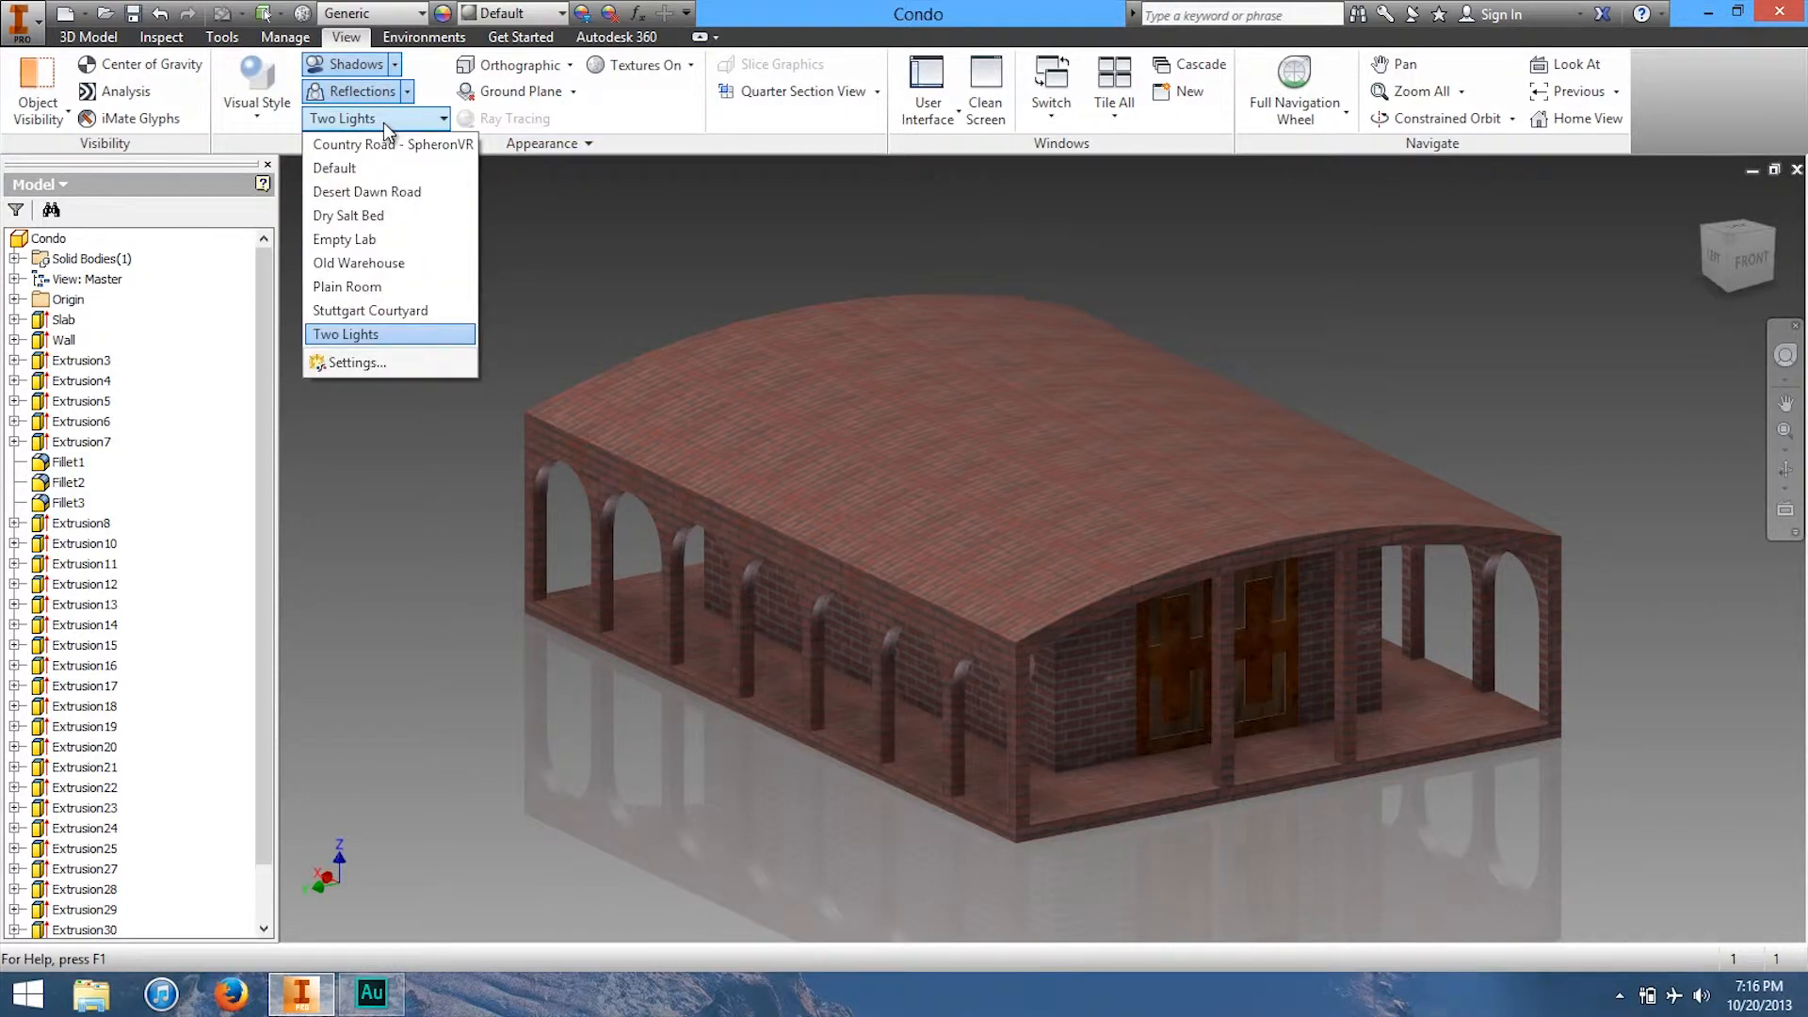
pyautogui.click(375, 287)
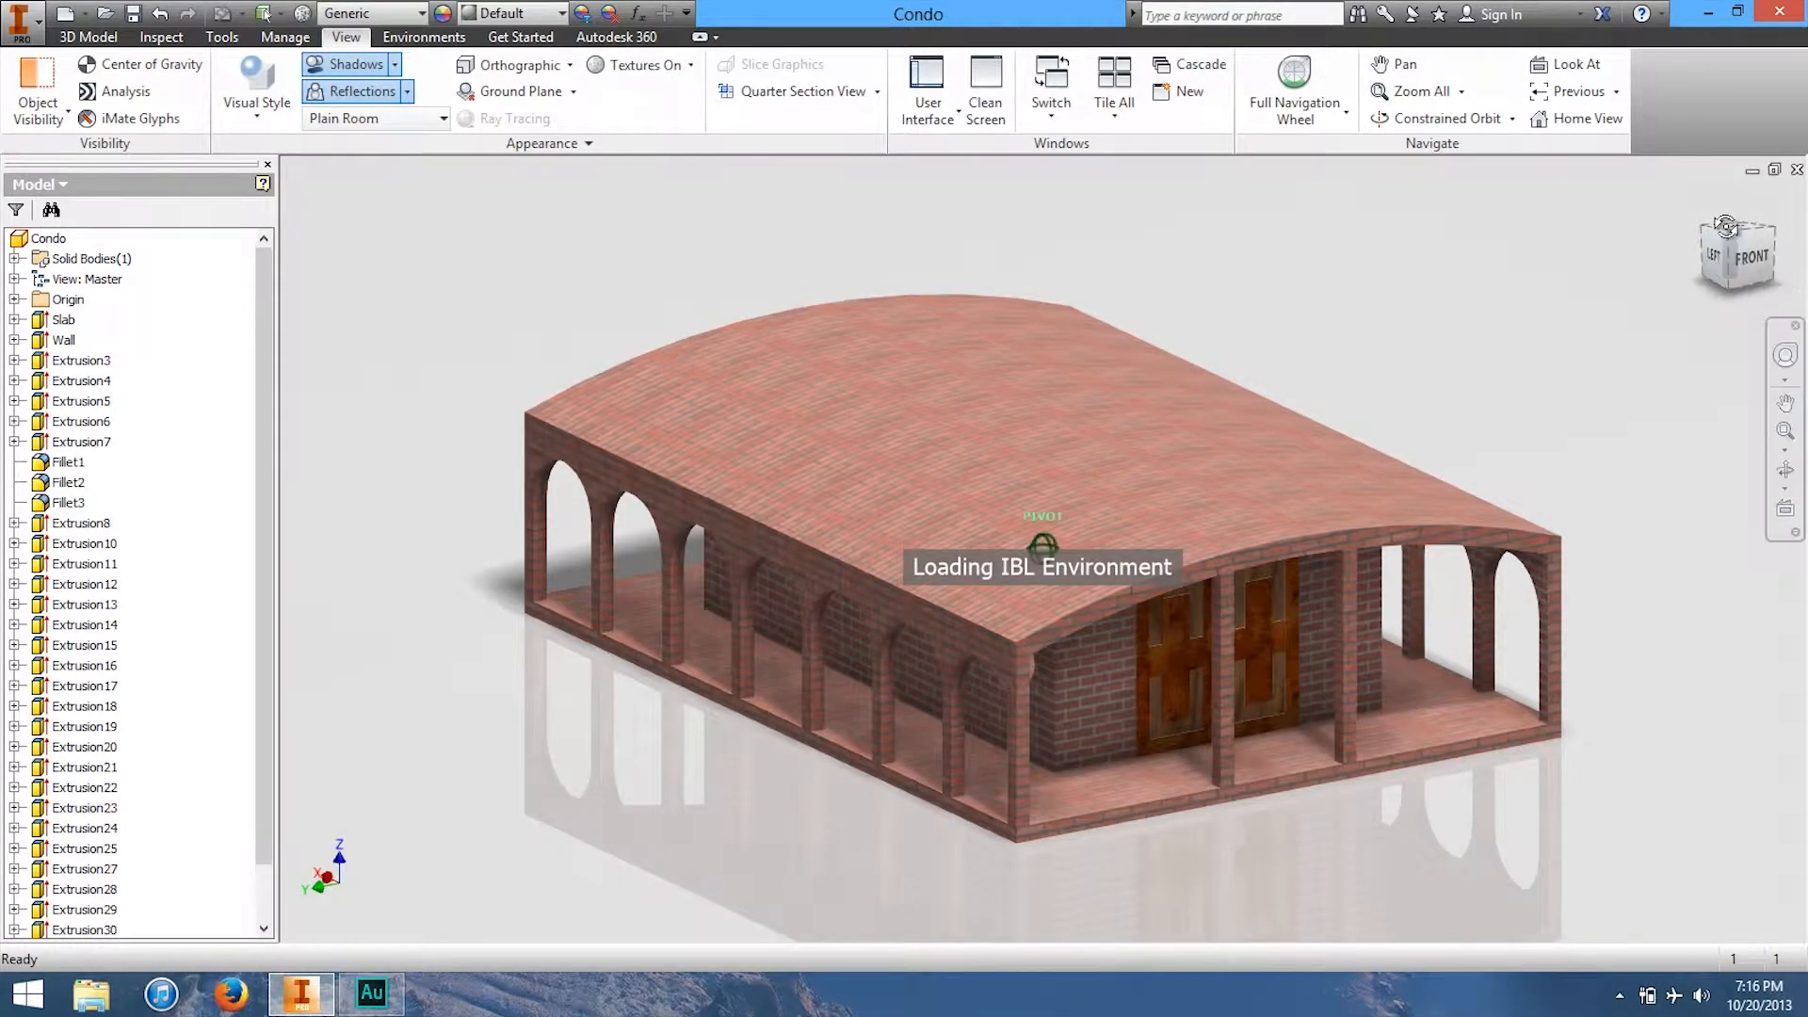
pyautogui.click(1731, 265)
pyautogui.click(1721, 273)
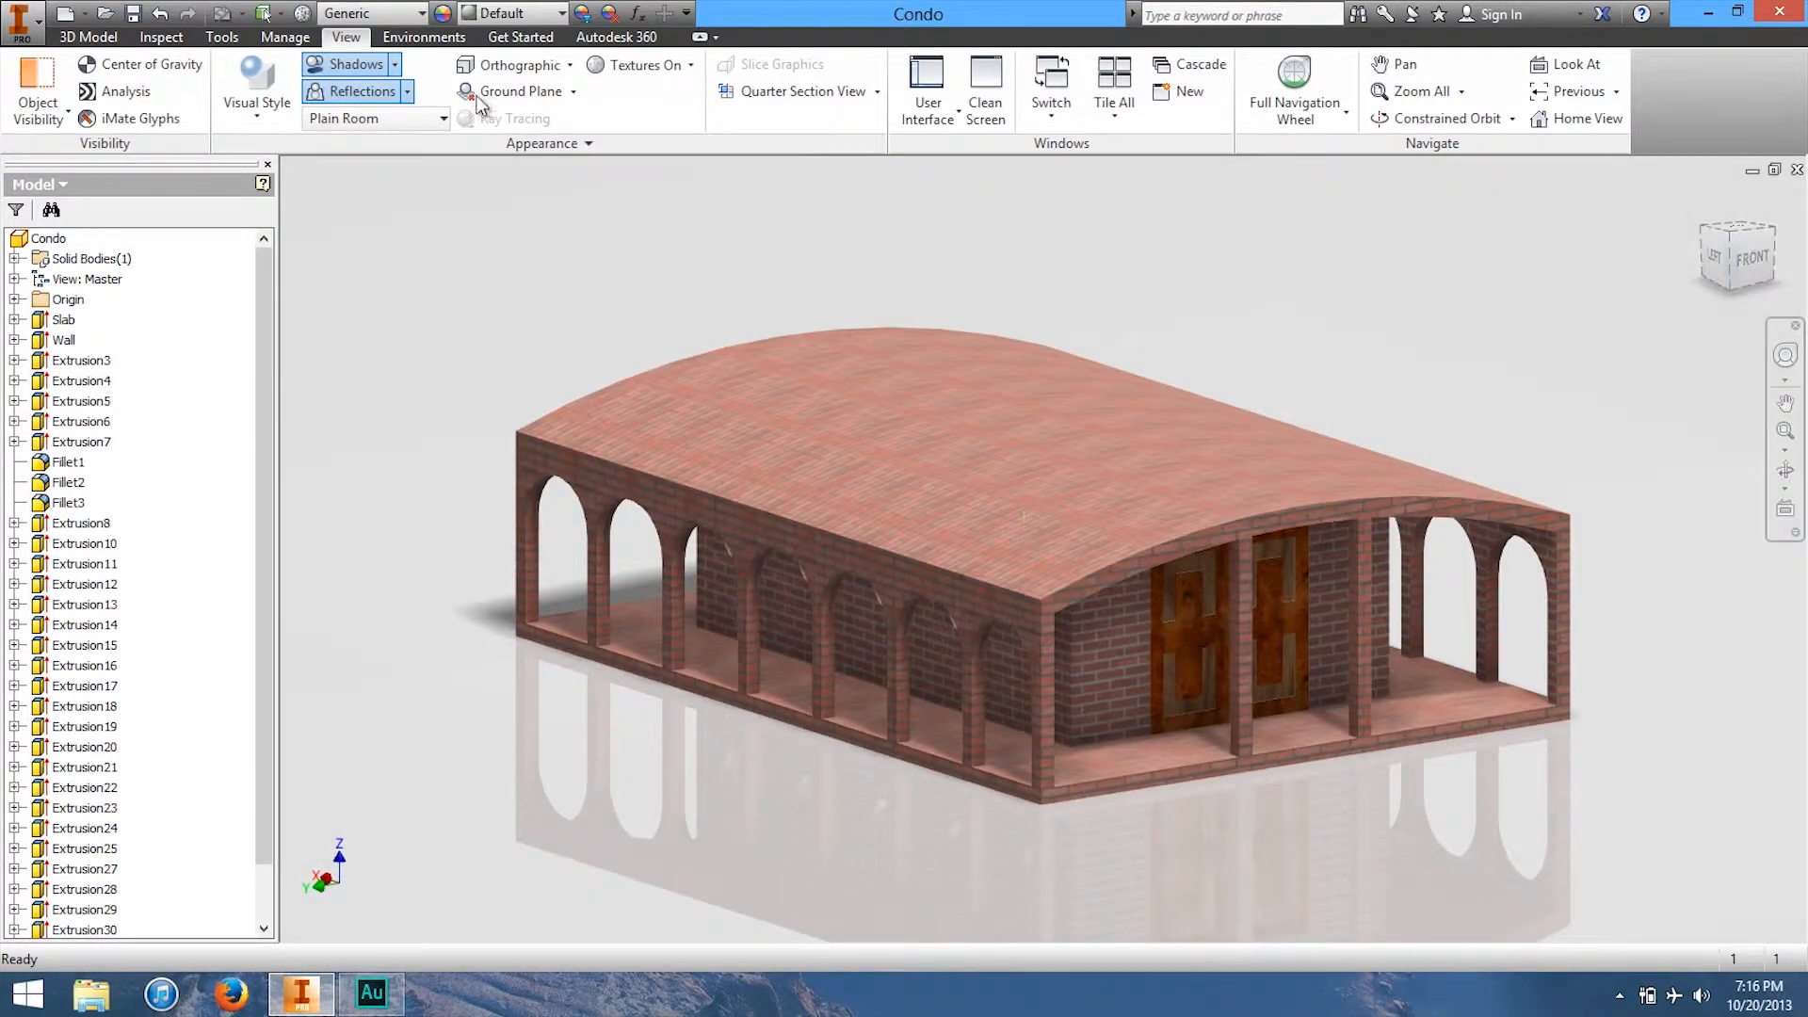
pyautogui.click(294, 116)
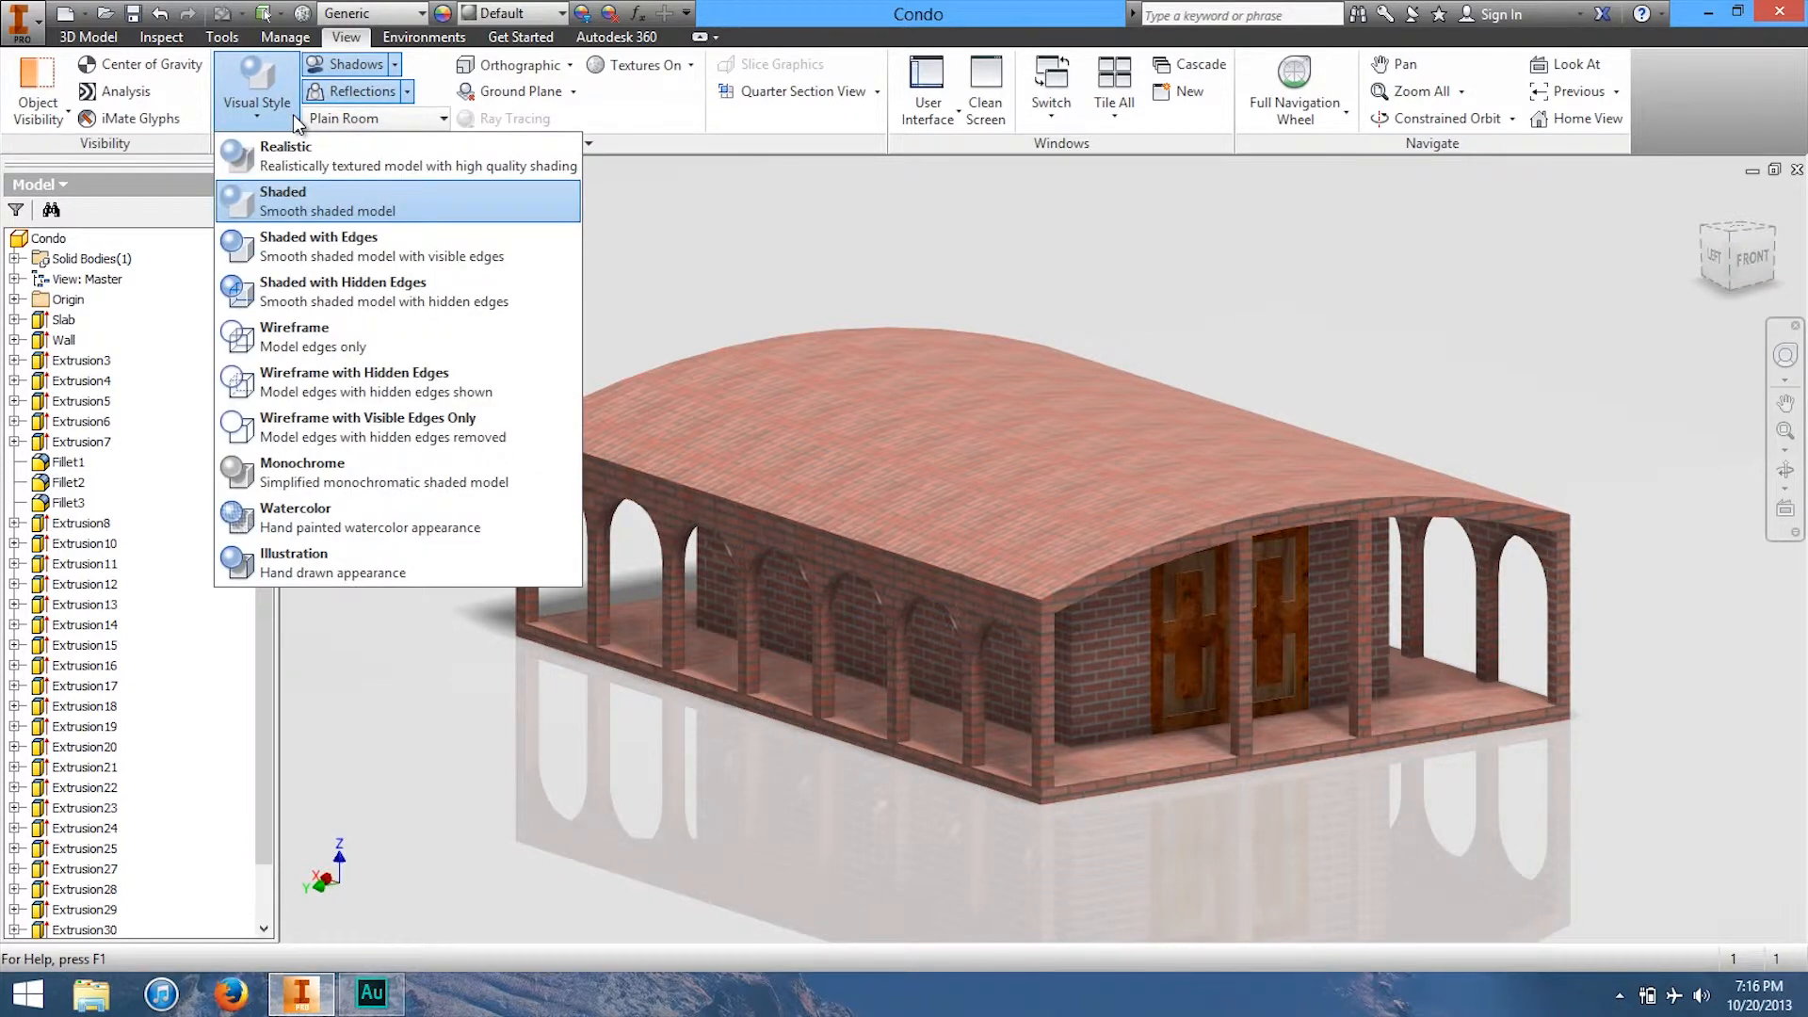
pyautogui.click(312, 246)
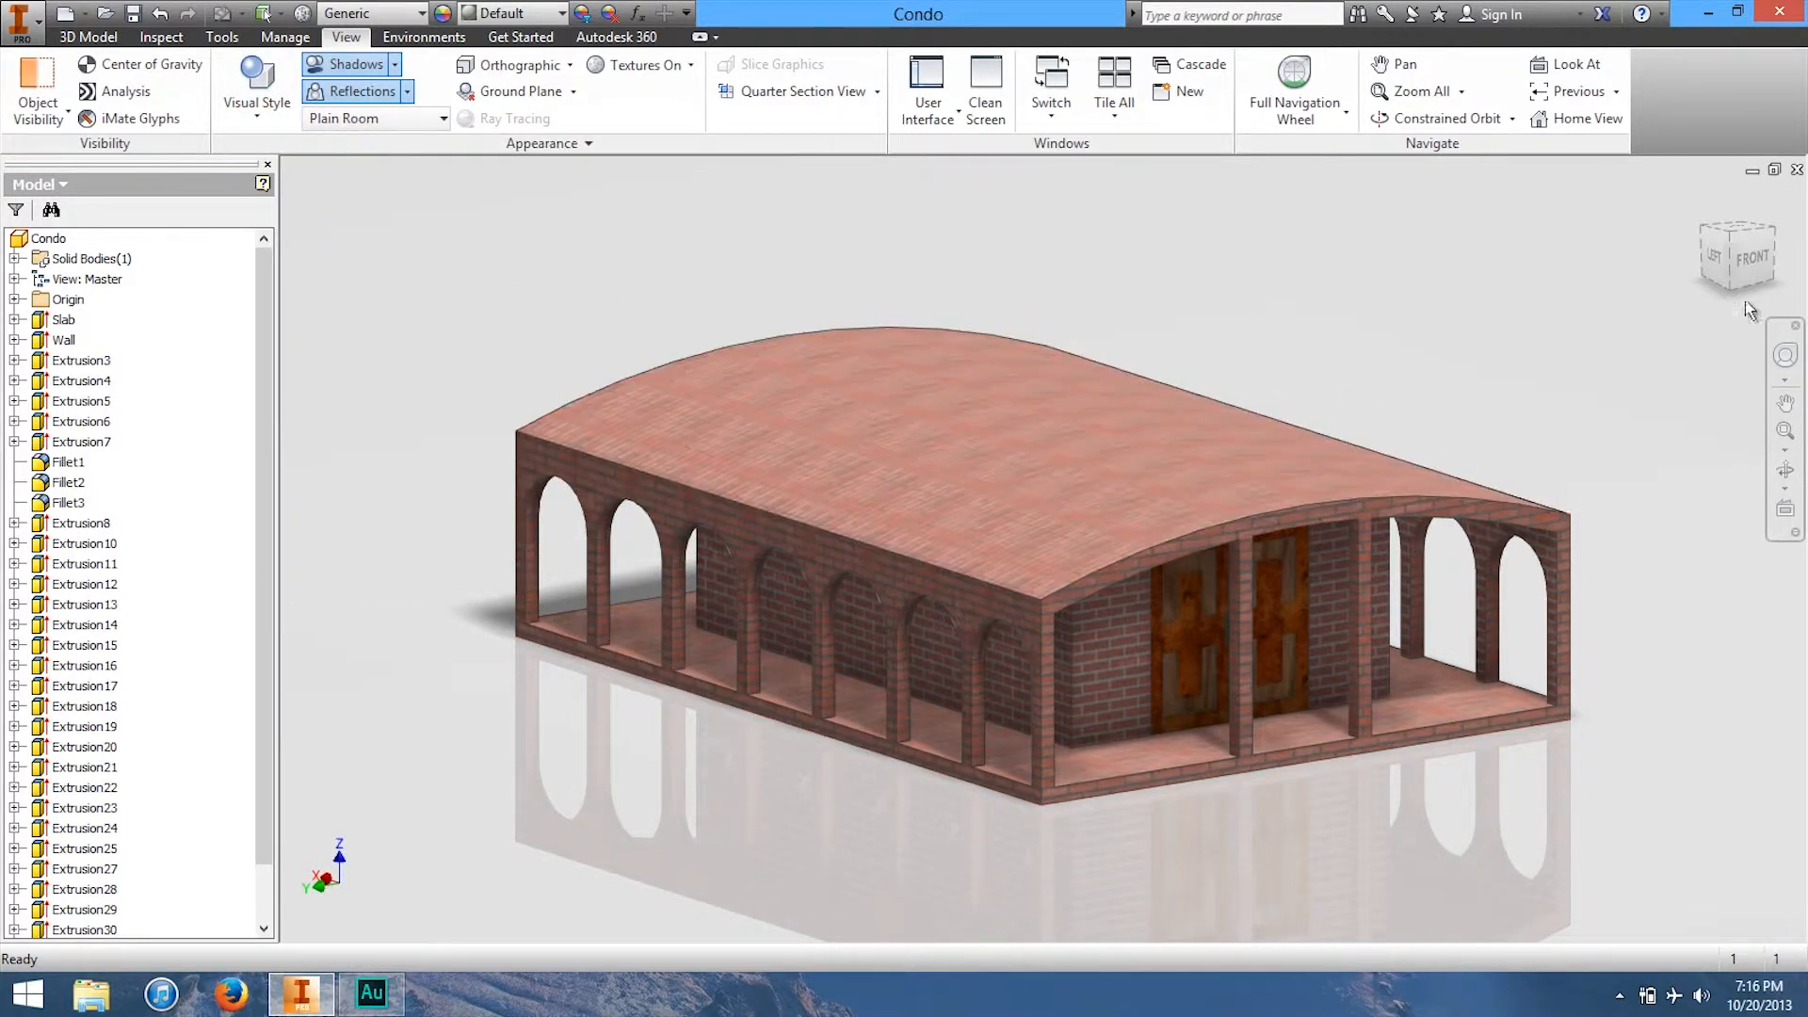
# Step: Set the visual style to Shaded with Hidden Edges, with the whole condo shown from above its arched side and door end
pyautogui.moveTo(1740, 269); pyautogui.dragTo(1741, 312)
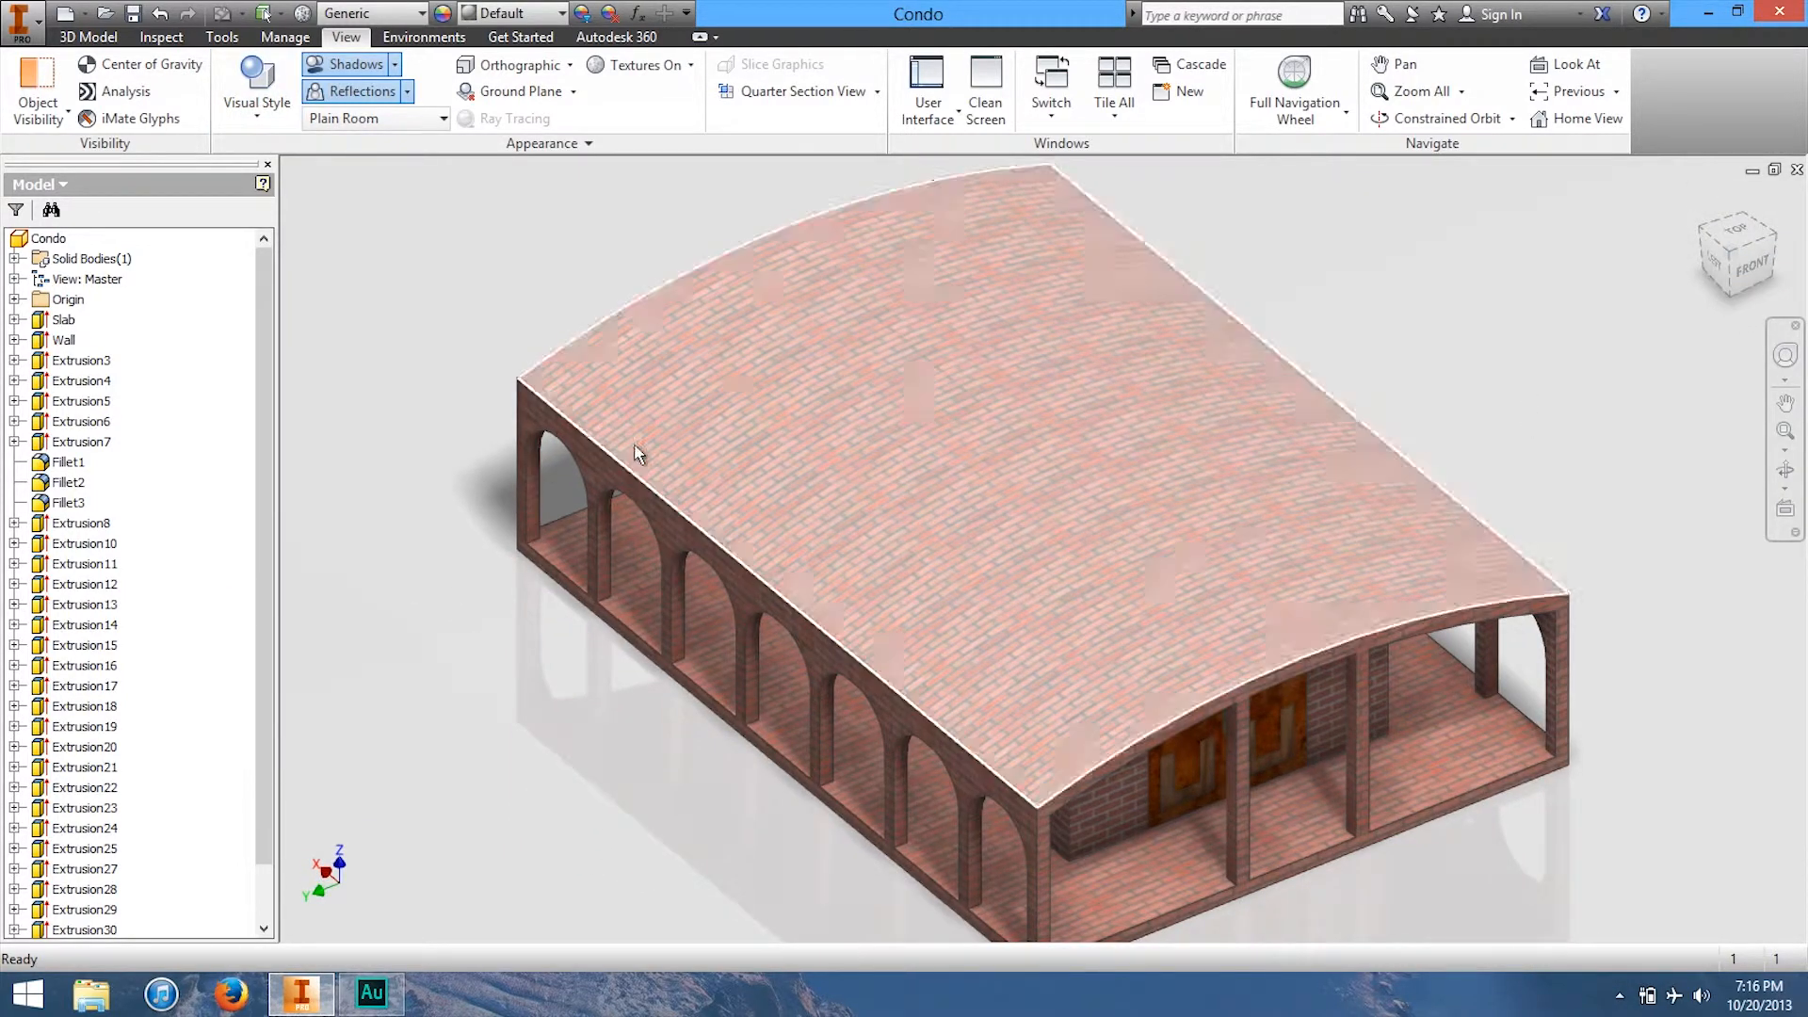
pyautogui.moveTo(1743, 273); pyautogui.dragTo(1743, 253)
pyautogui.scroll(-8, 1122, 703)
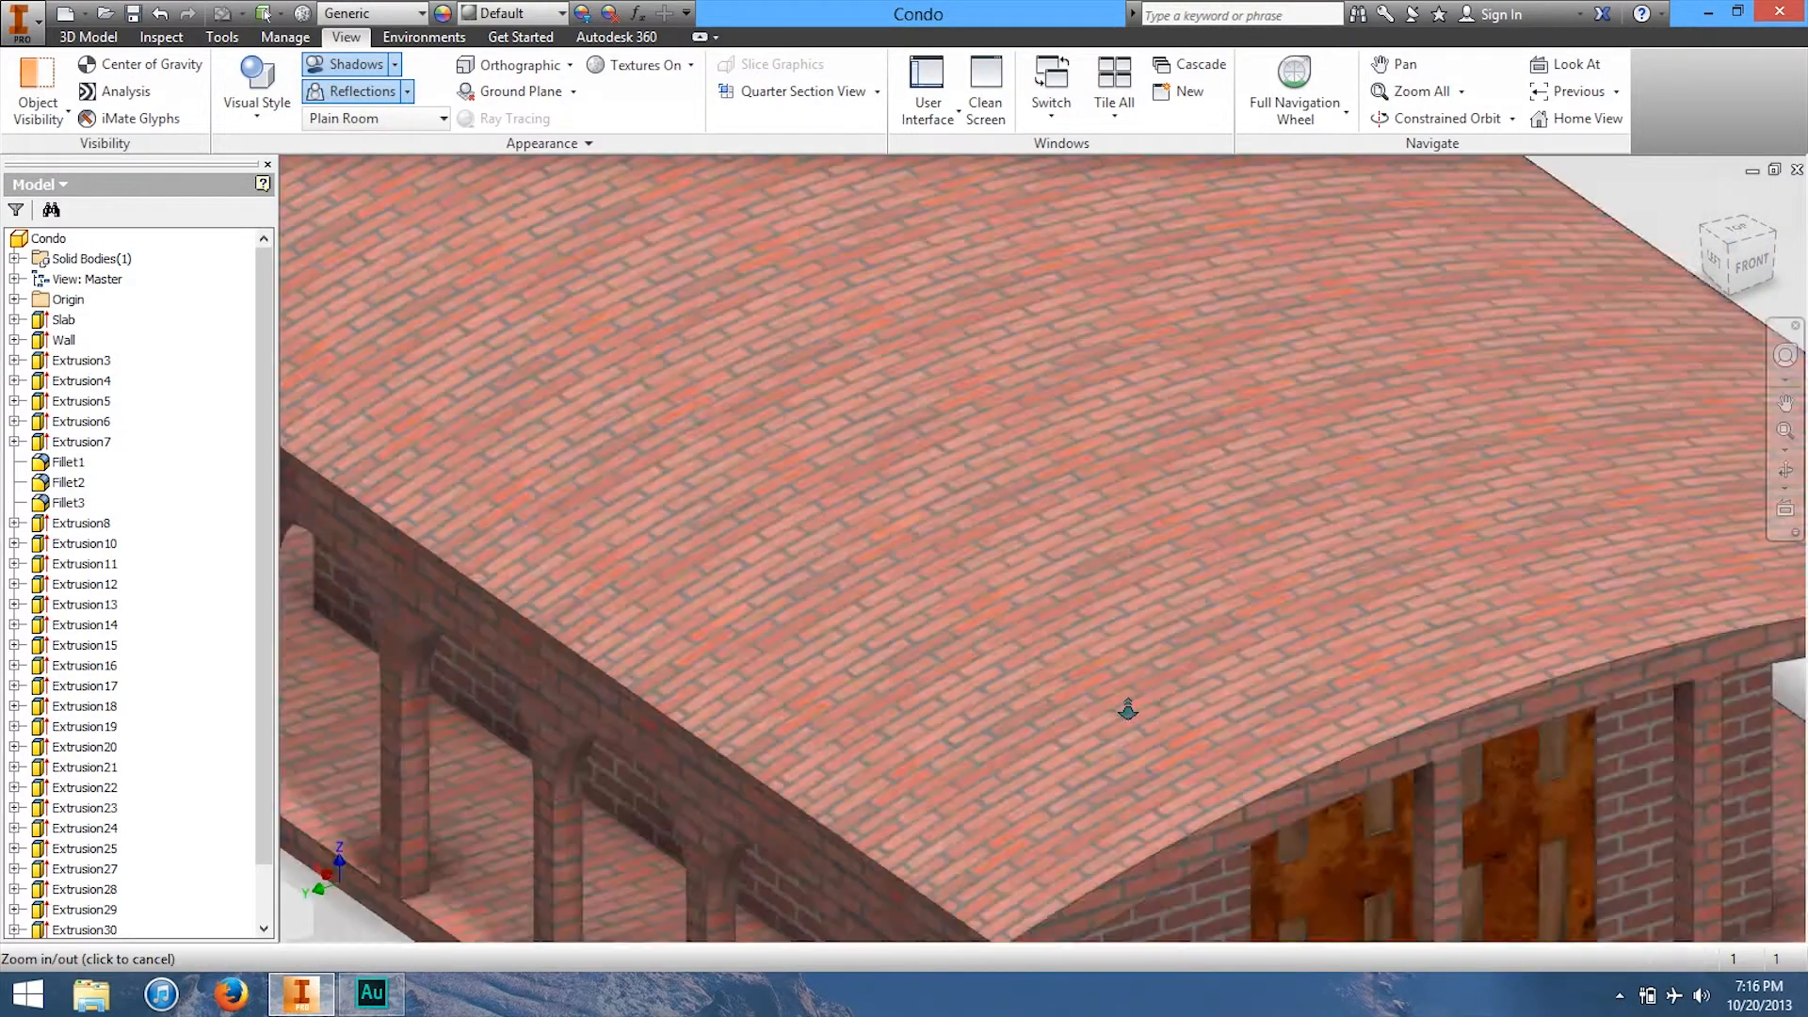
pyautogui.moveTo(603, 725); pyautogui.dragTo(763, 435, button='middle')
pyautogui.scroll(10, 807, 607)
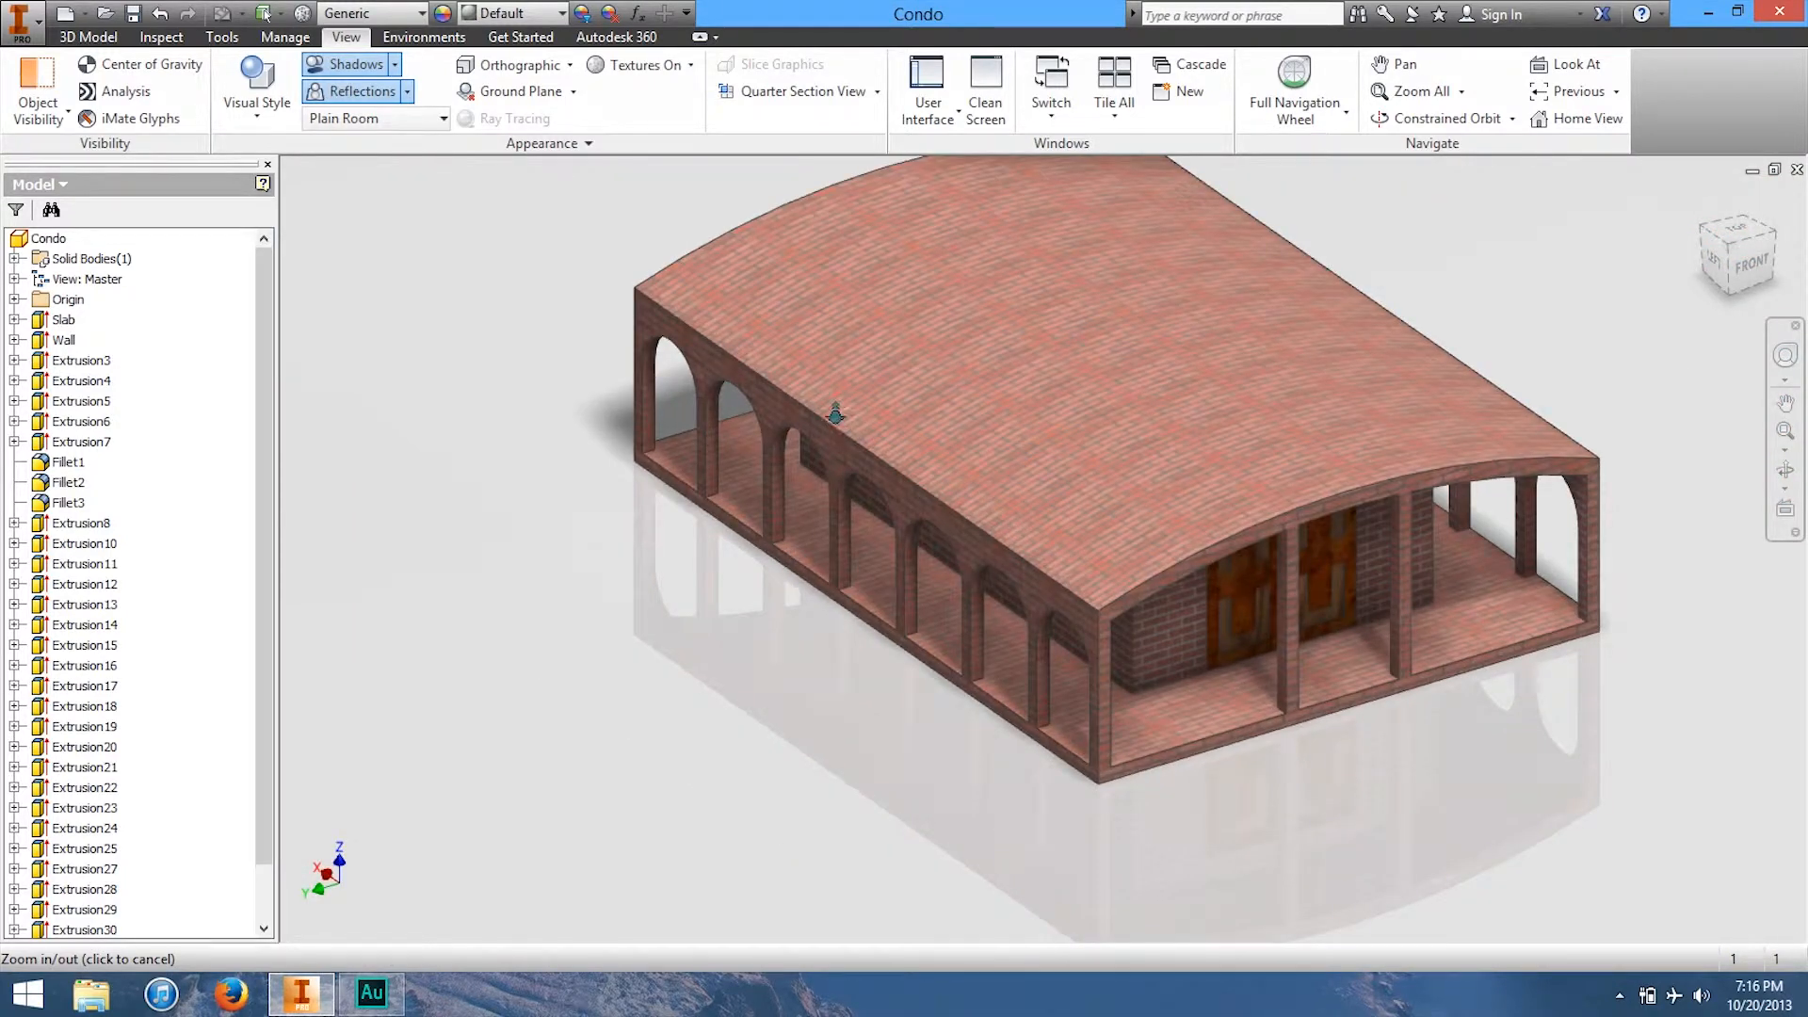
pyautogui.scroll(2, 838, 423)
pyautogui.click(278, 111)
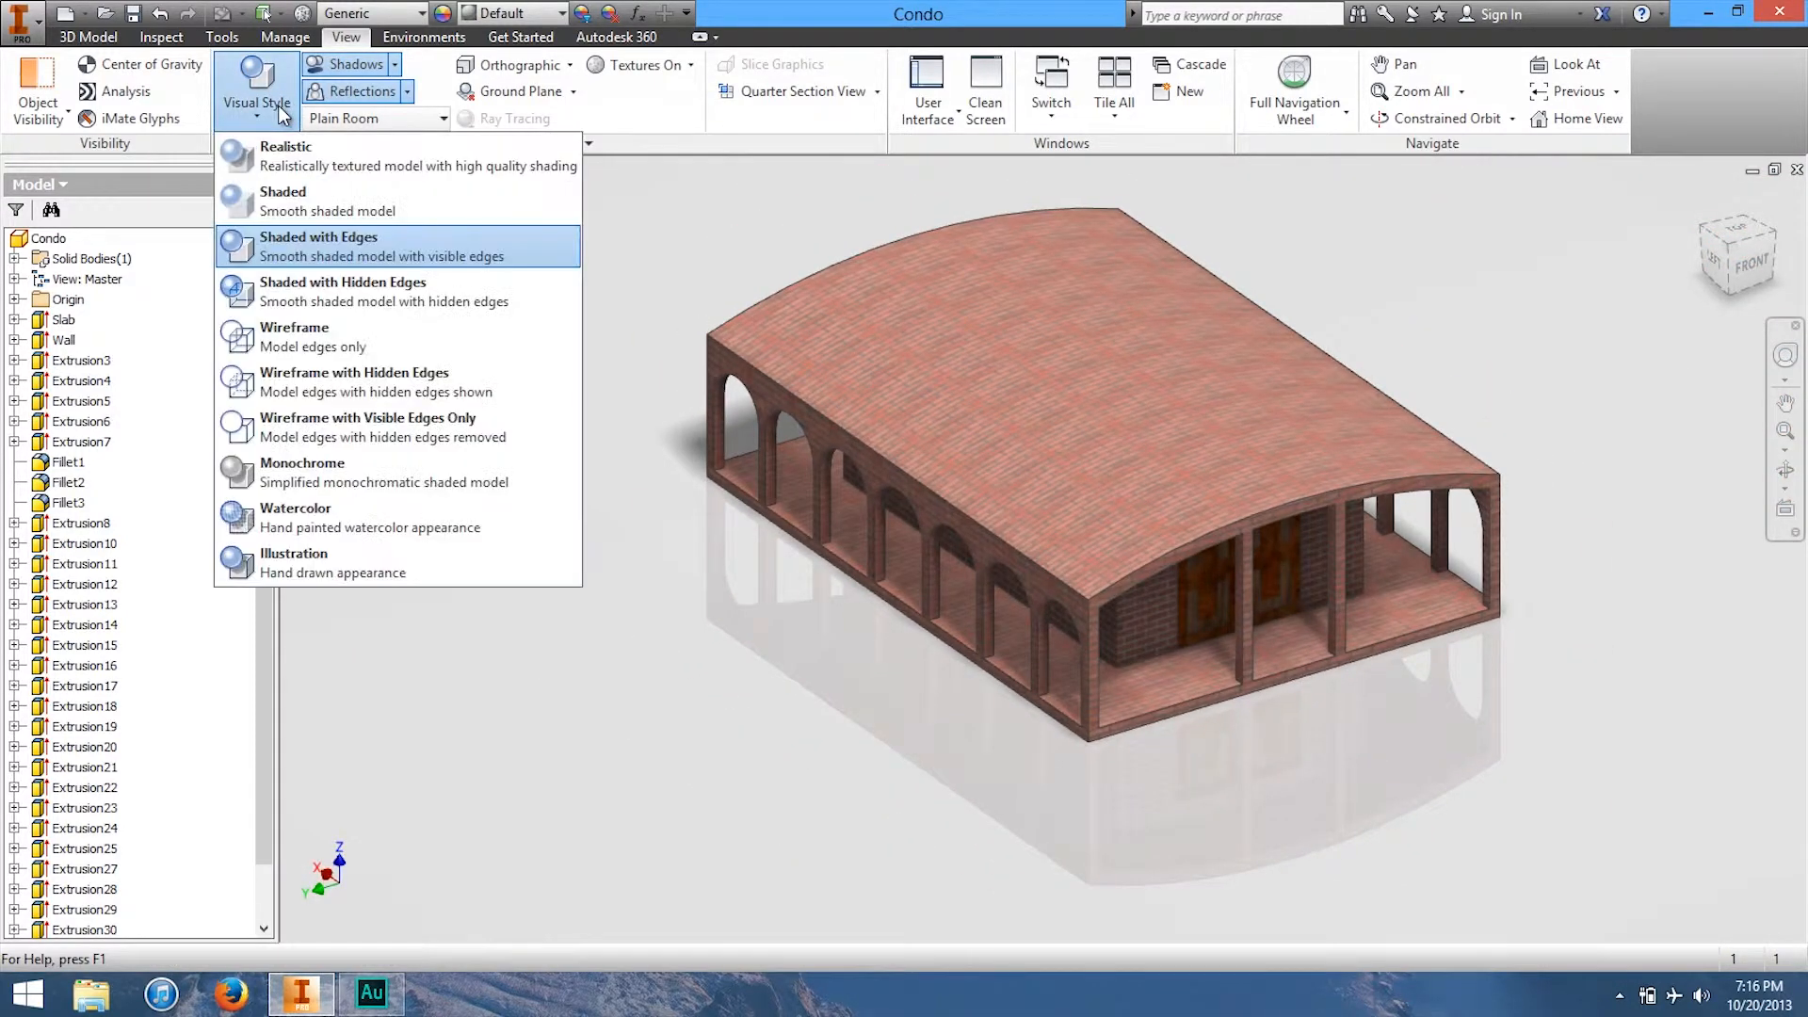
pyautogui.click(339, 292)
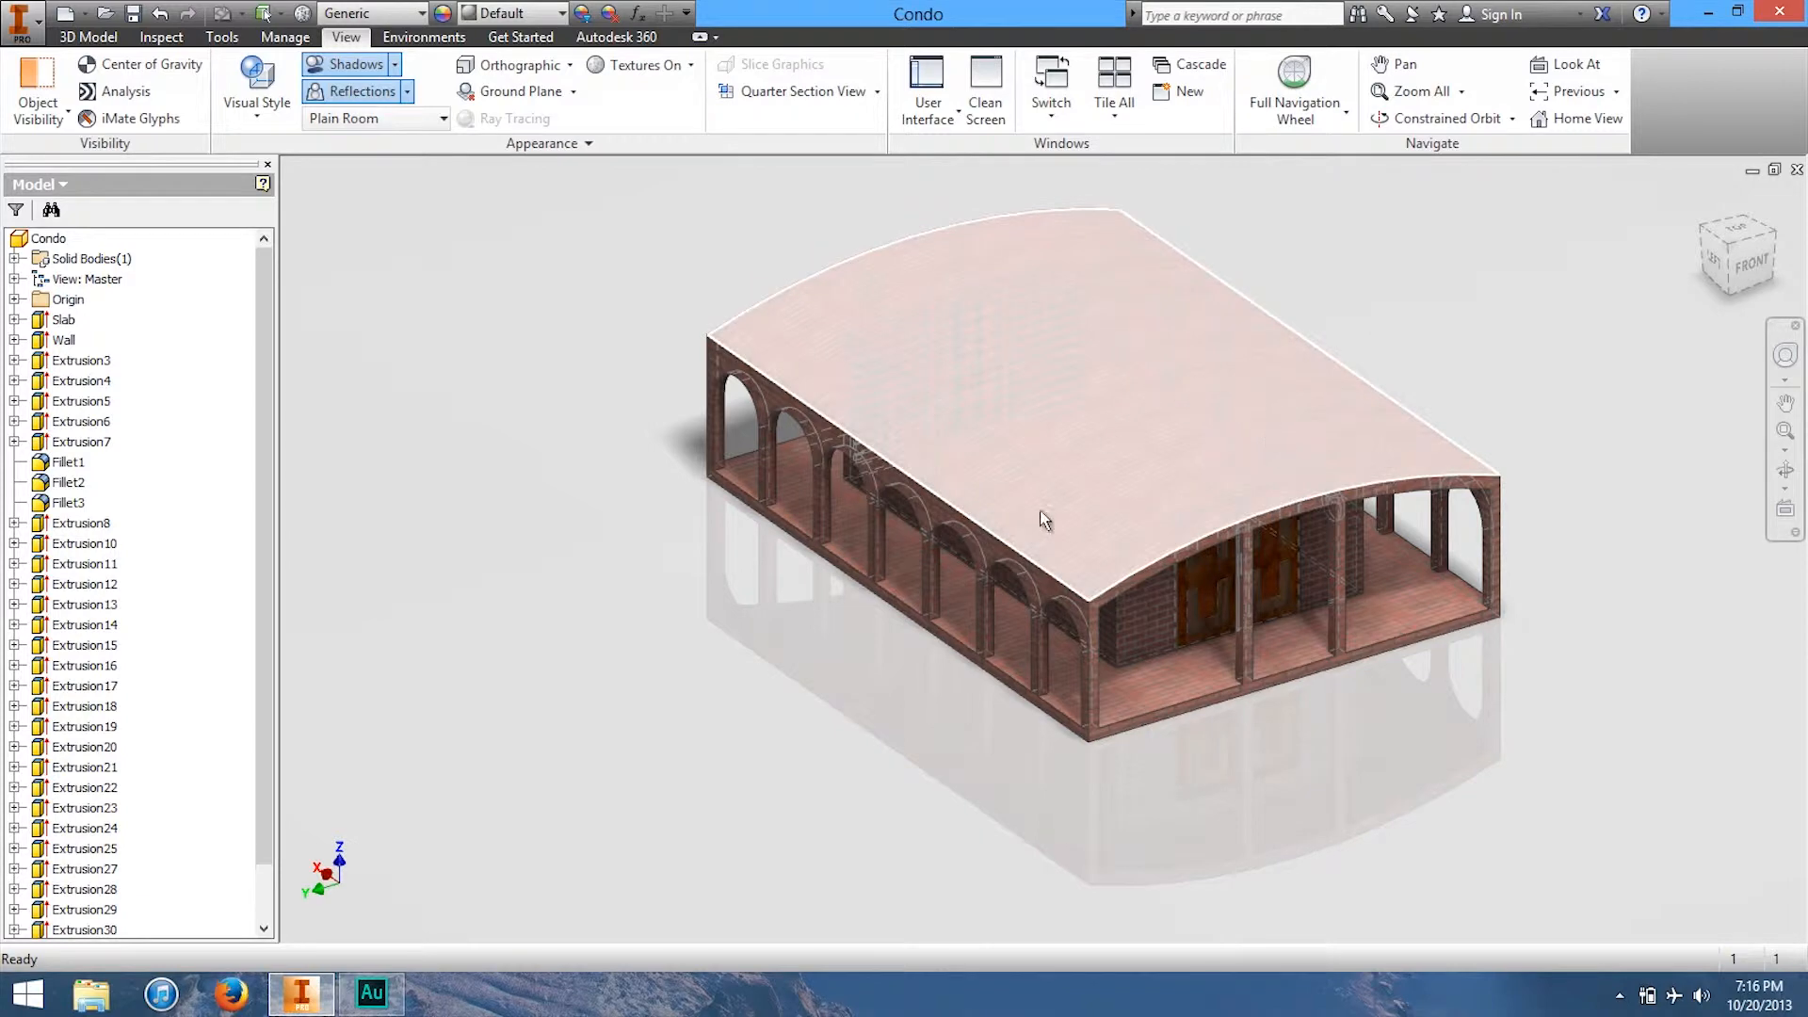
# Step: Set the condo's visual style to Wireframe and look through the structure at its interior edges
pyautogui.click(243, 120)
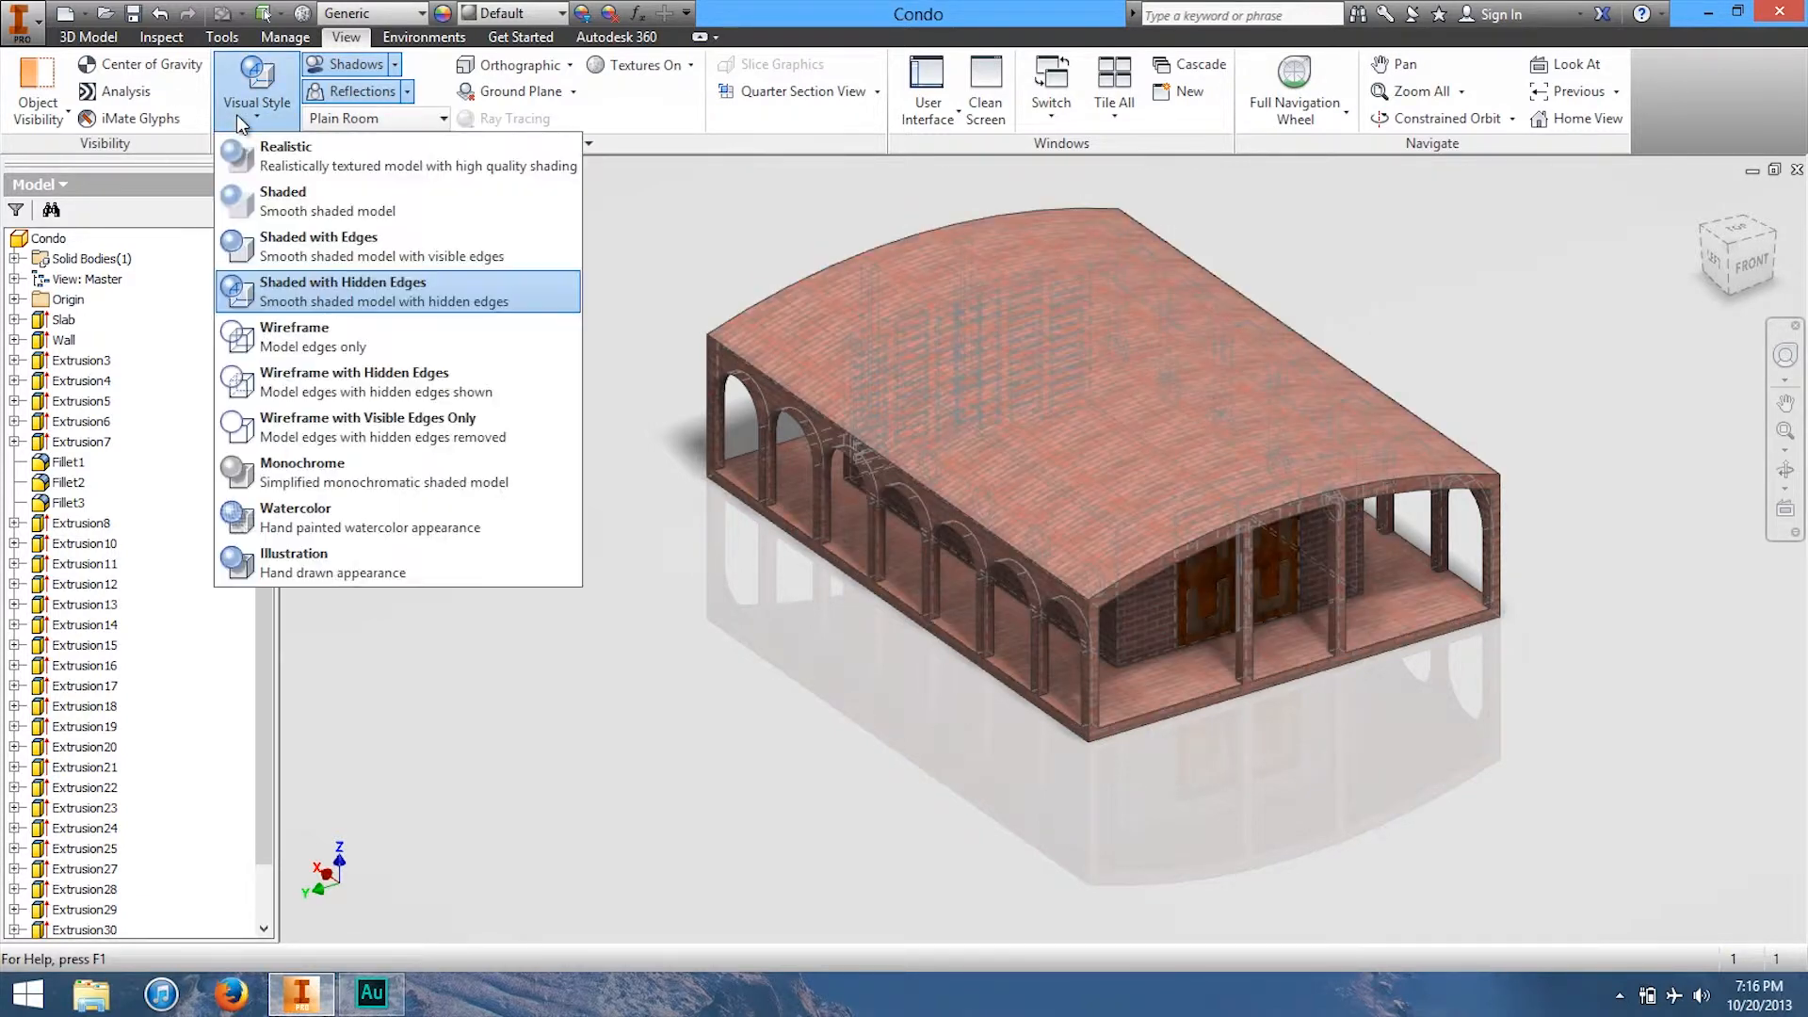
pyautogui.click(352, 341)
pyautogui.press('F4')
pyautogui.moveTo(1773, 207); pyautogui.dragTo(1638, 287)
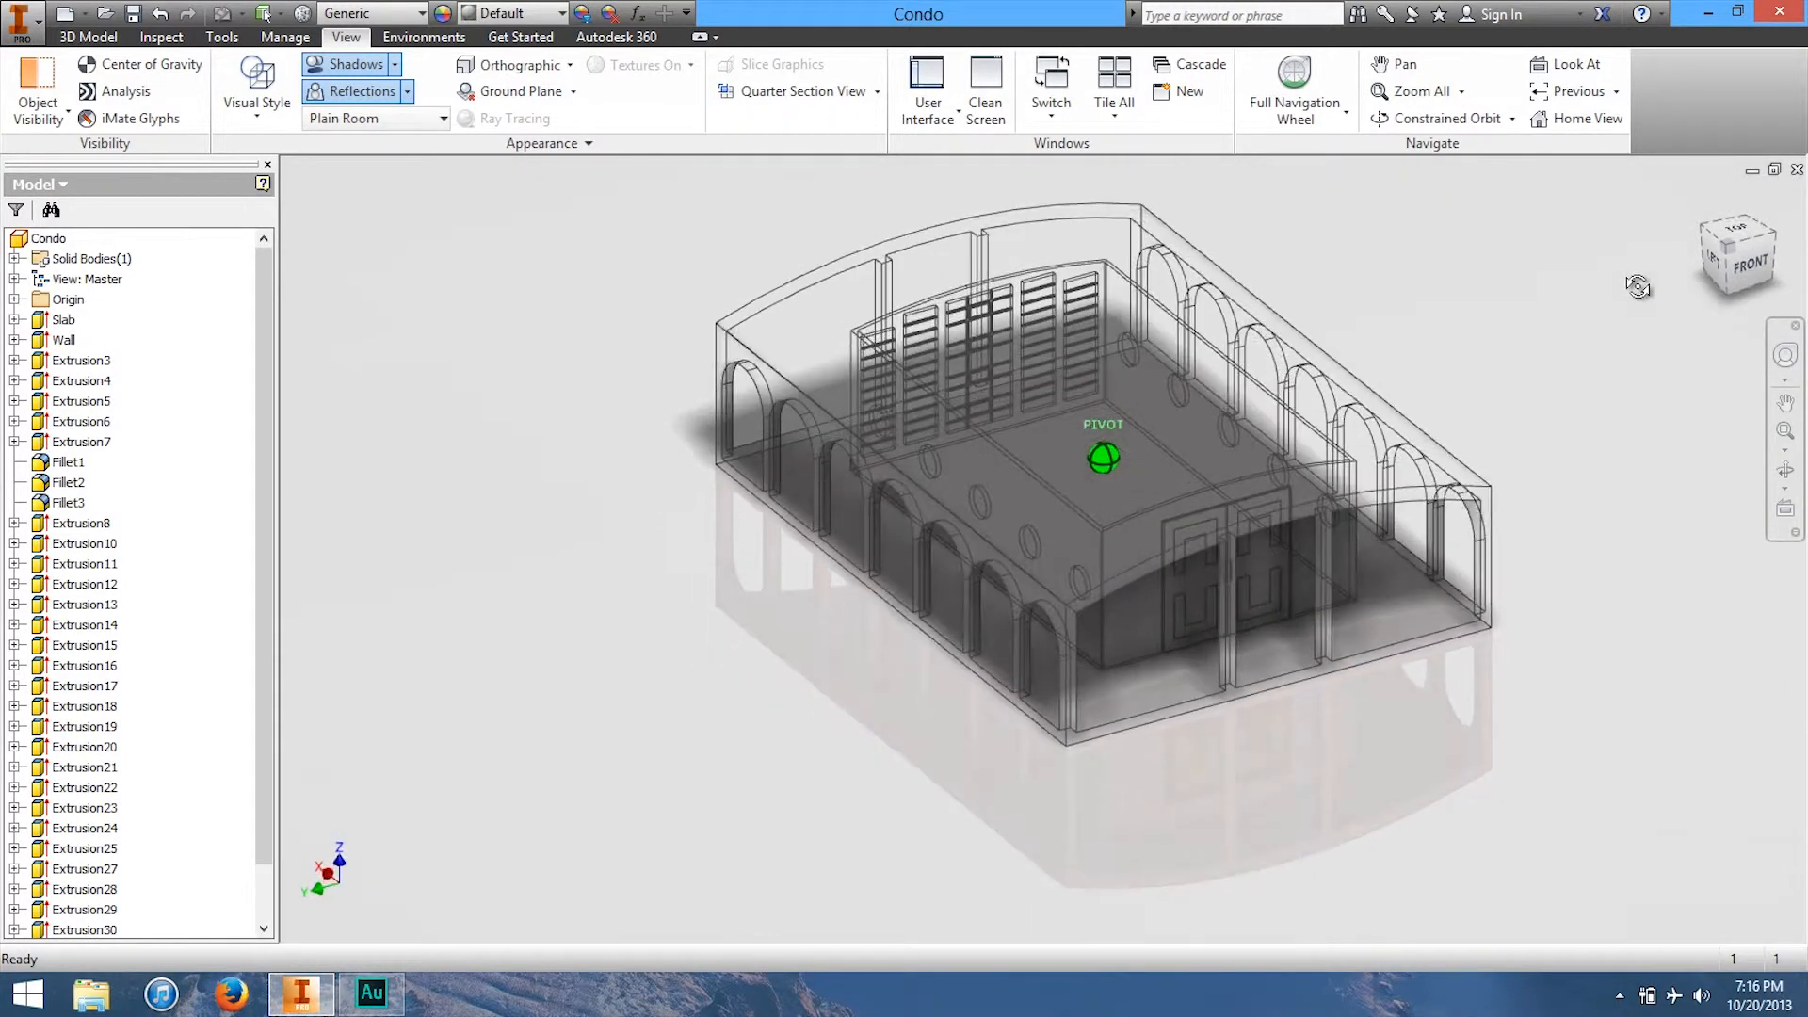
# Step: Try the Realistic visual style on the condo and switch it to Shaded
pyautogui.click(263, 108)
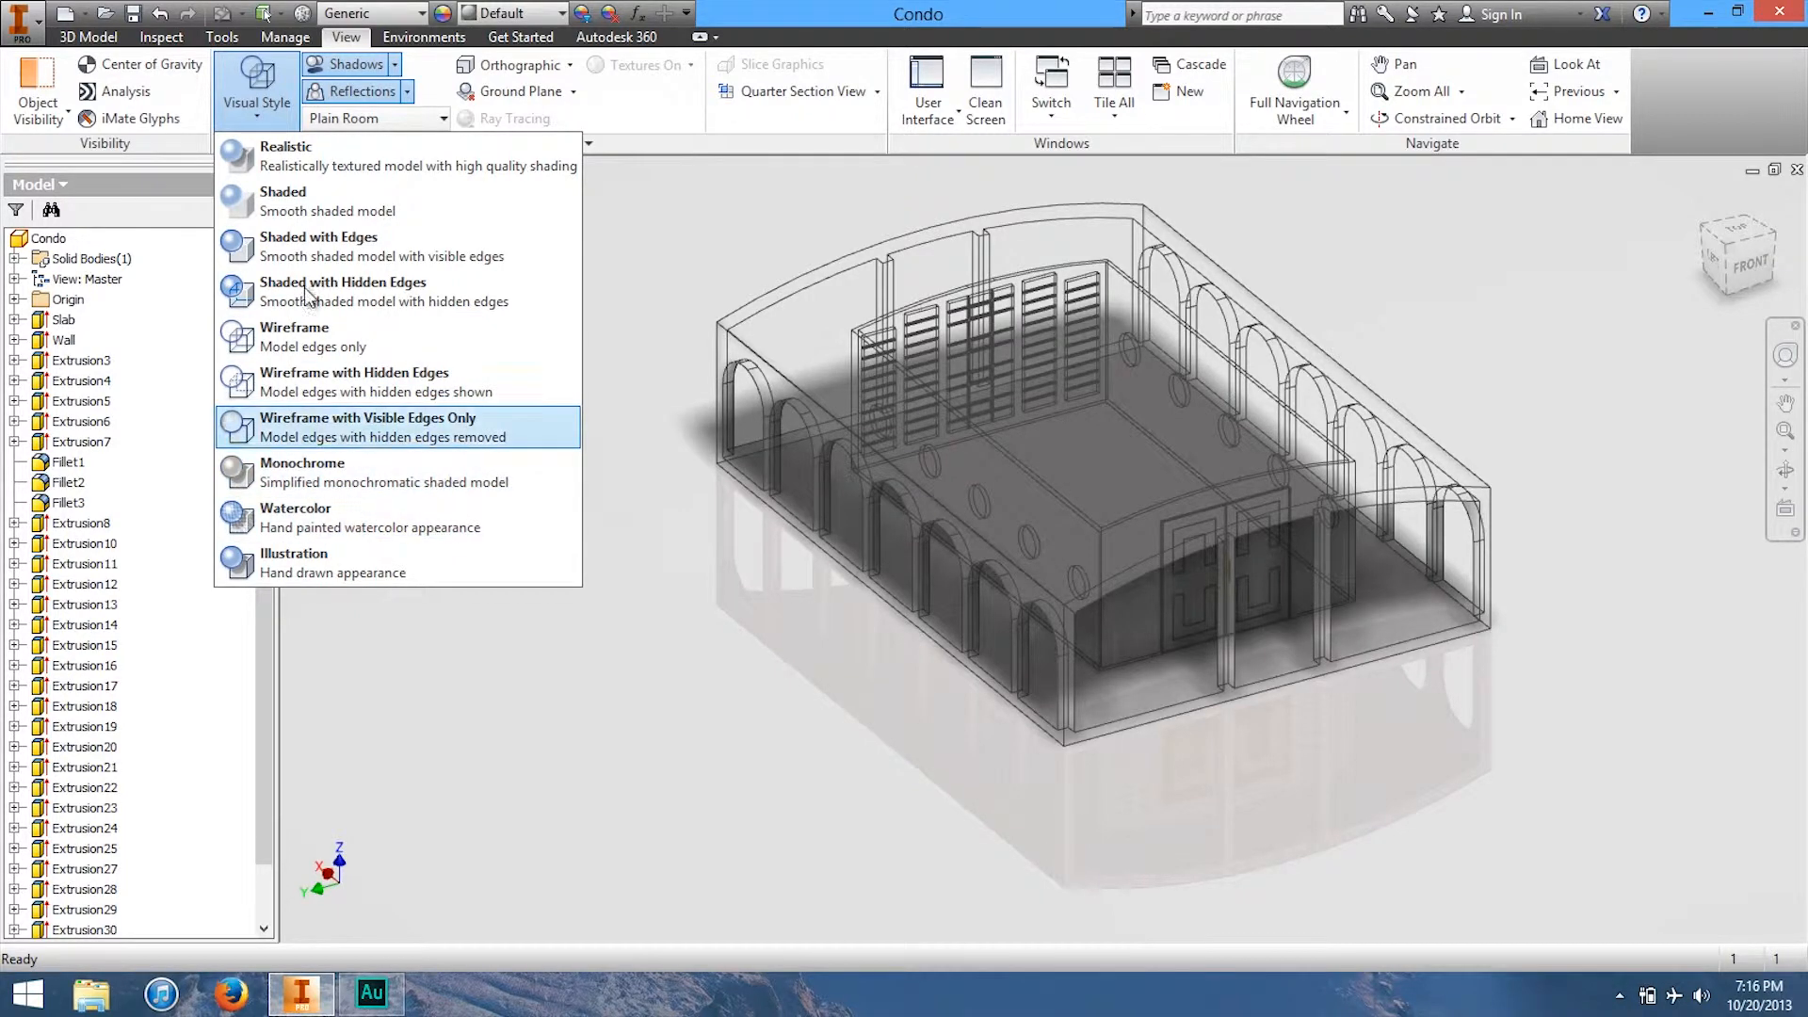
pyautogui.click(283, 150)
pyautogui.click(279, 108)
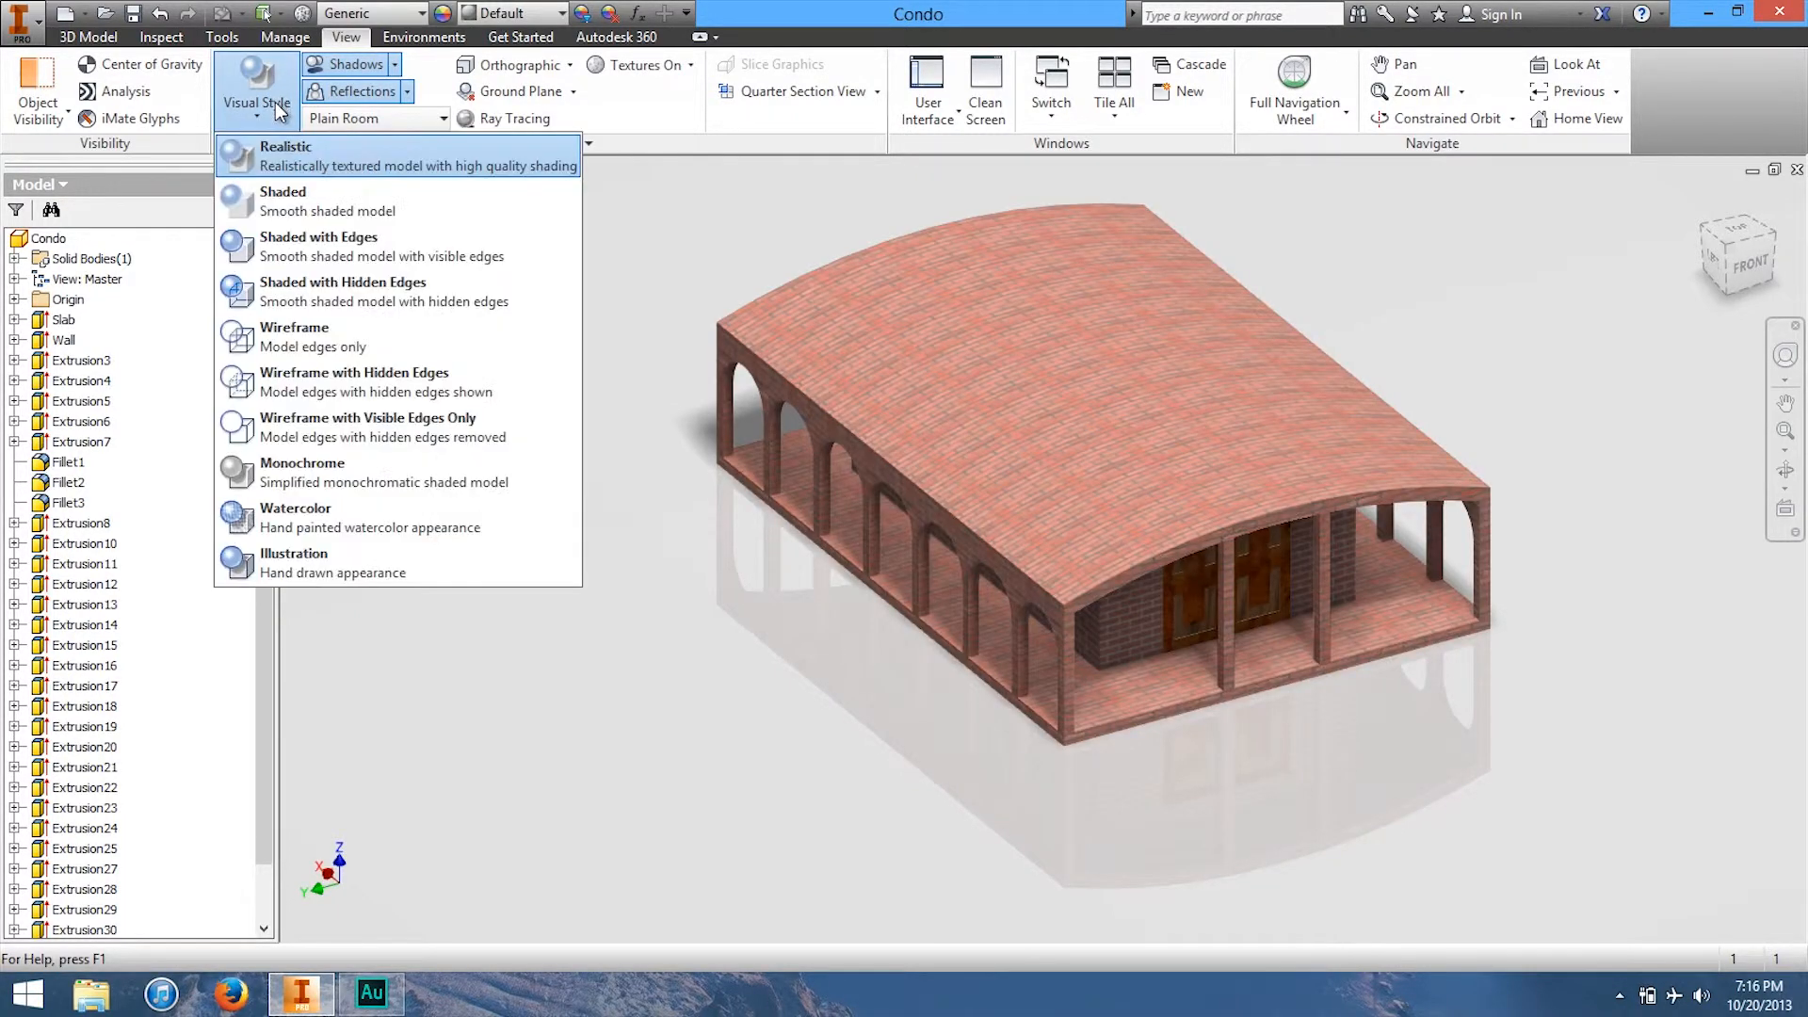
pyautogui.click(282, 189)
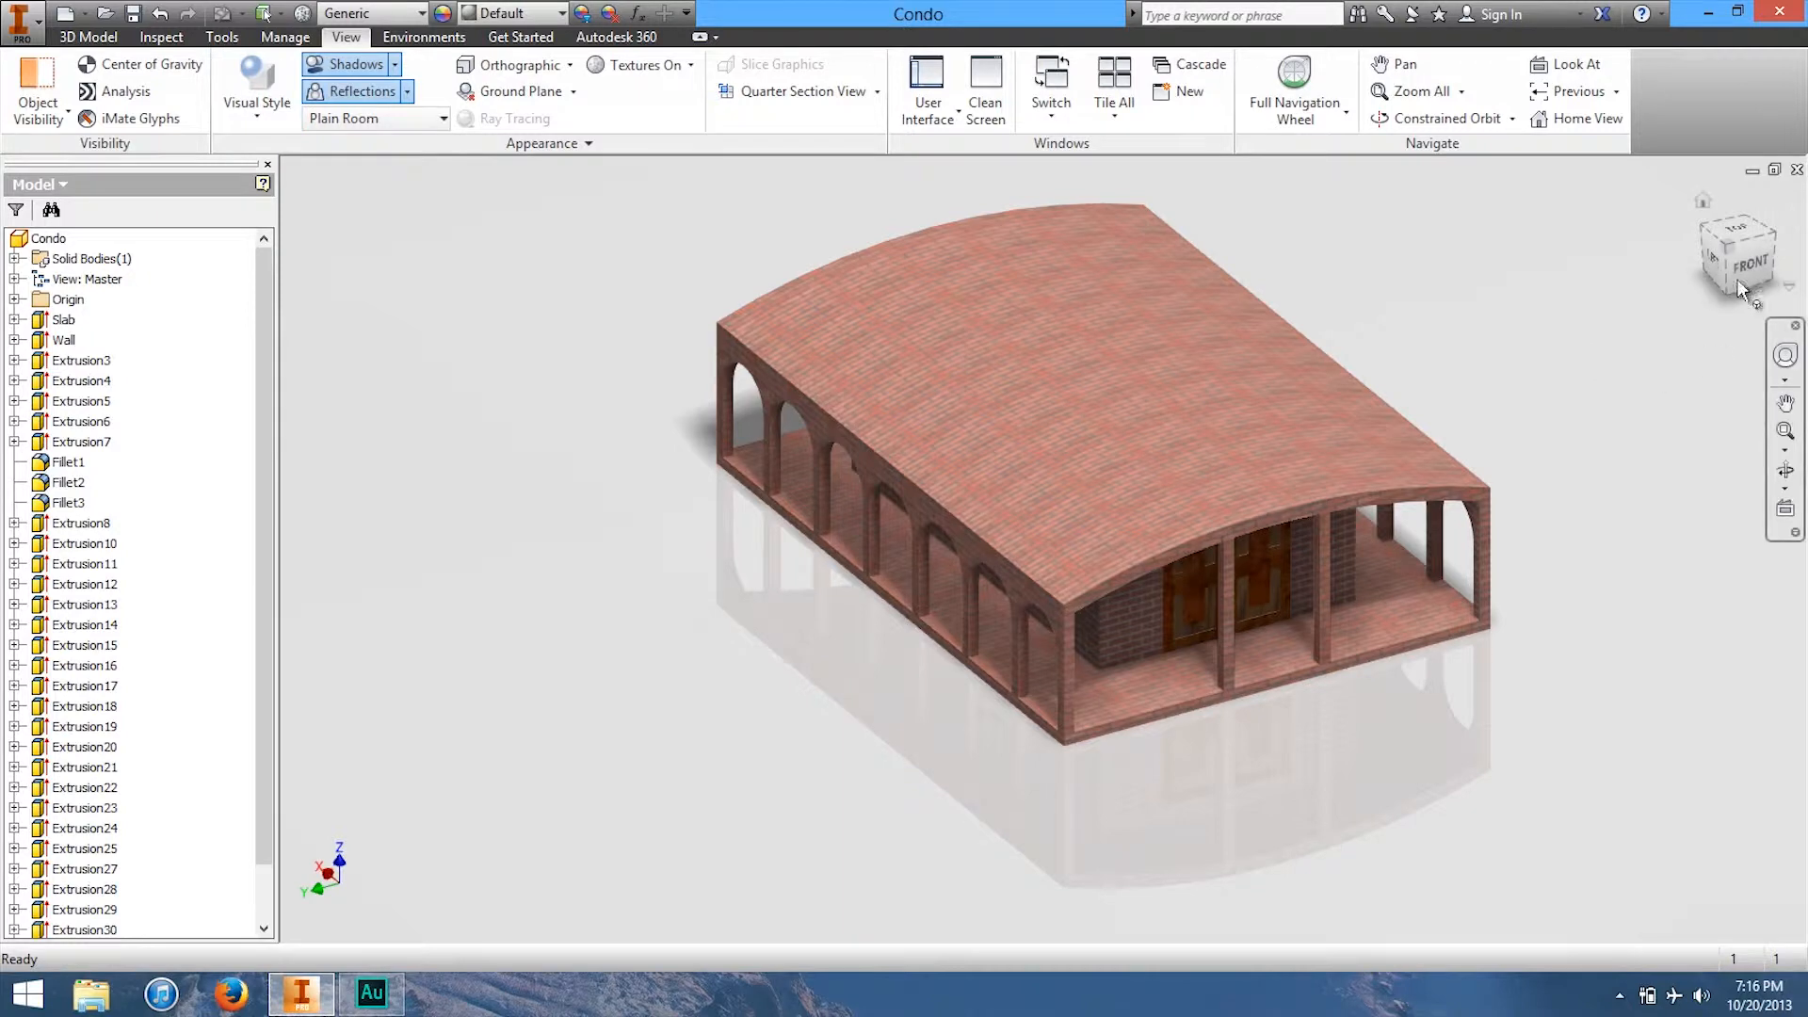
# Step: Switch the condo's view projection from Orthographic to Perspective and check it from the door-end corner
pyautogui.keyDown('shift'); pyautogui.moveTo(1098, 442); pyautogui.dragTo(1102, 458, button='middle'); pyautogui.keyUp('shift')
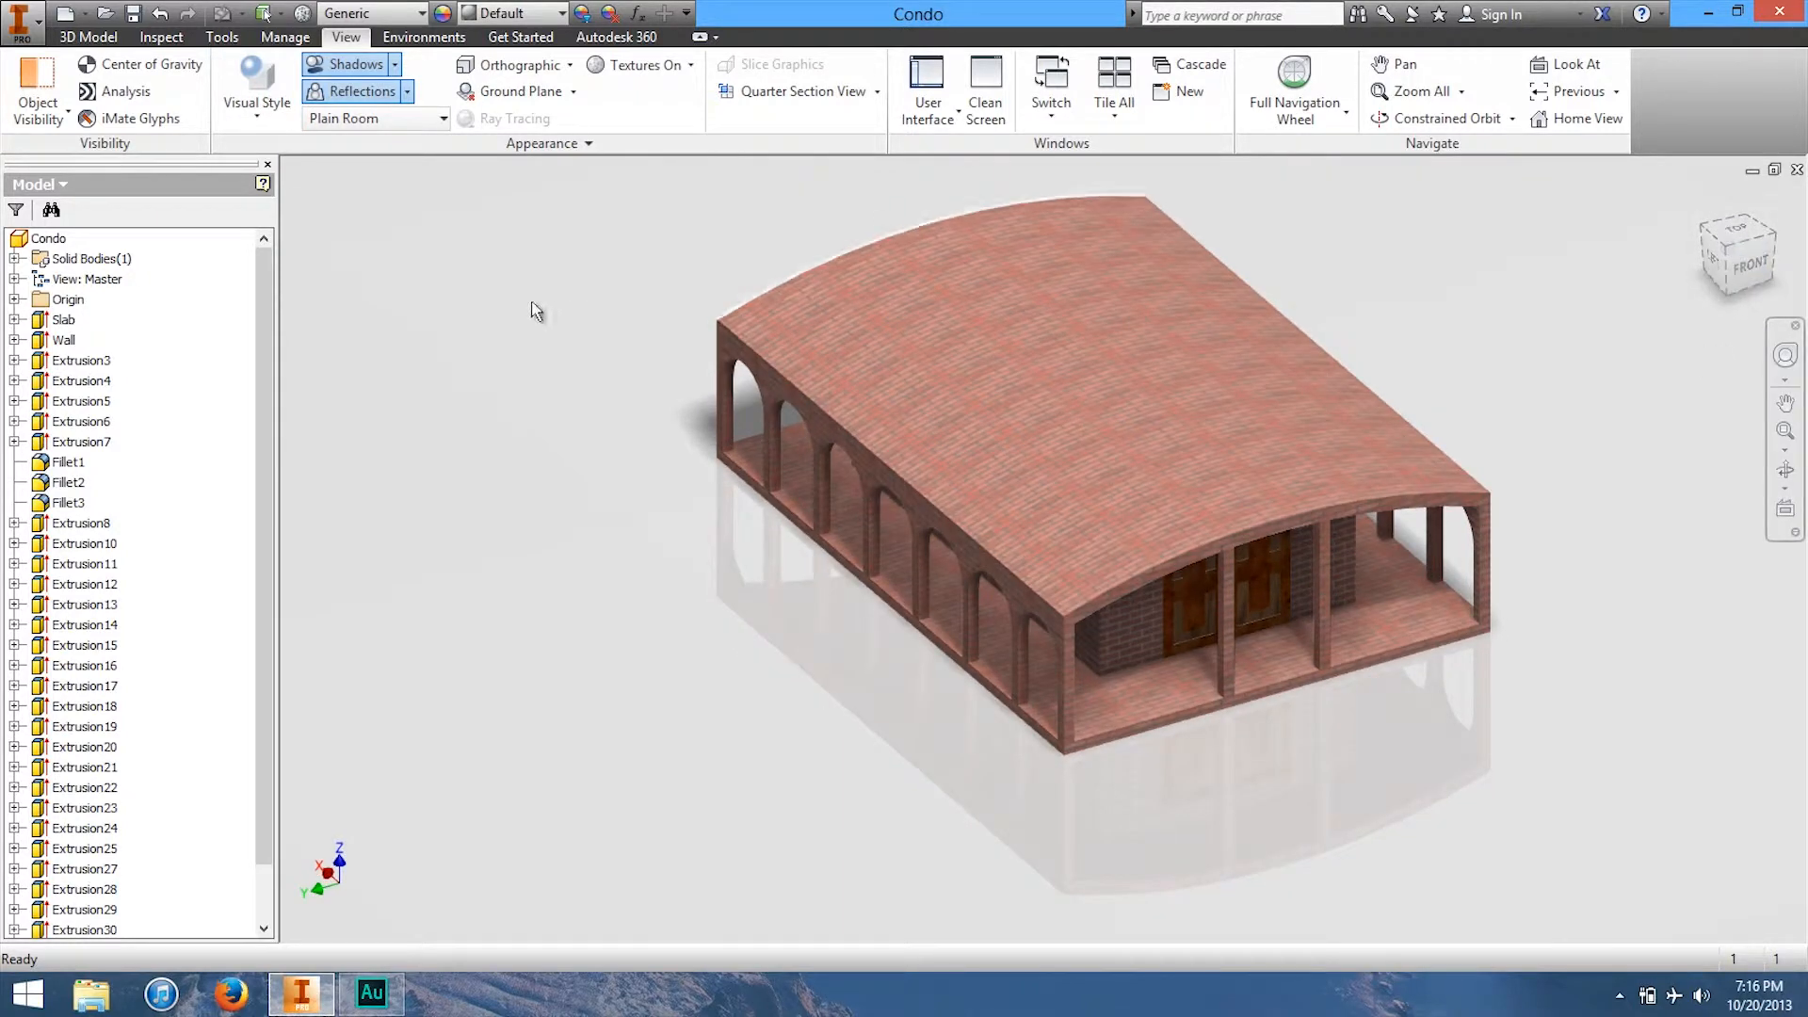
pyautogui.click(534, 71)
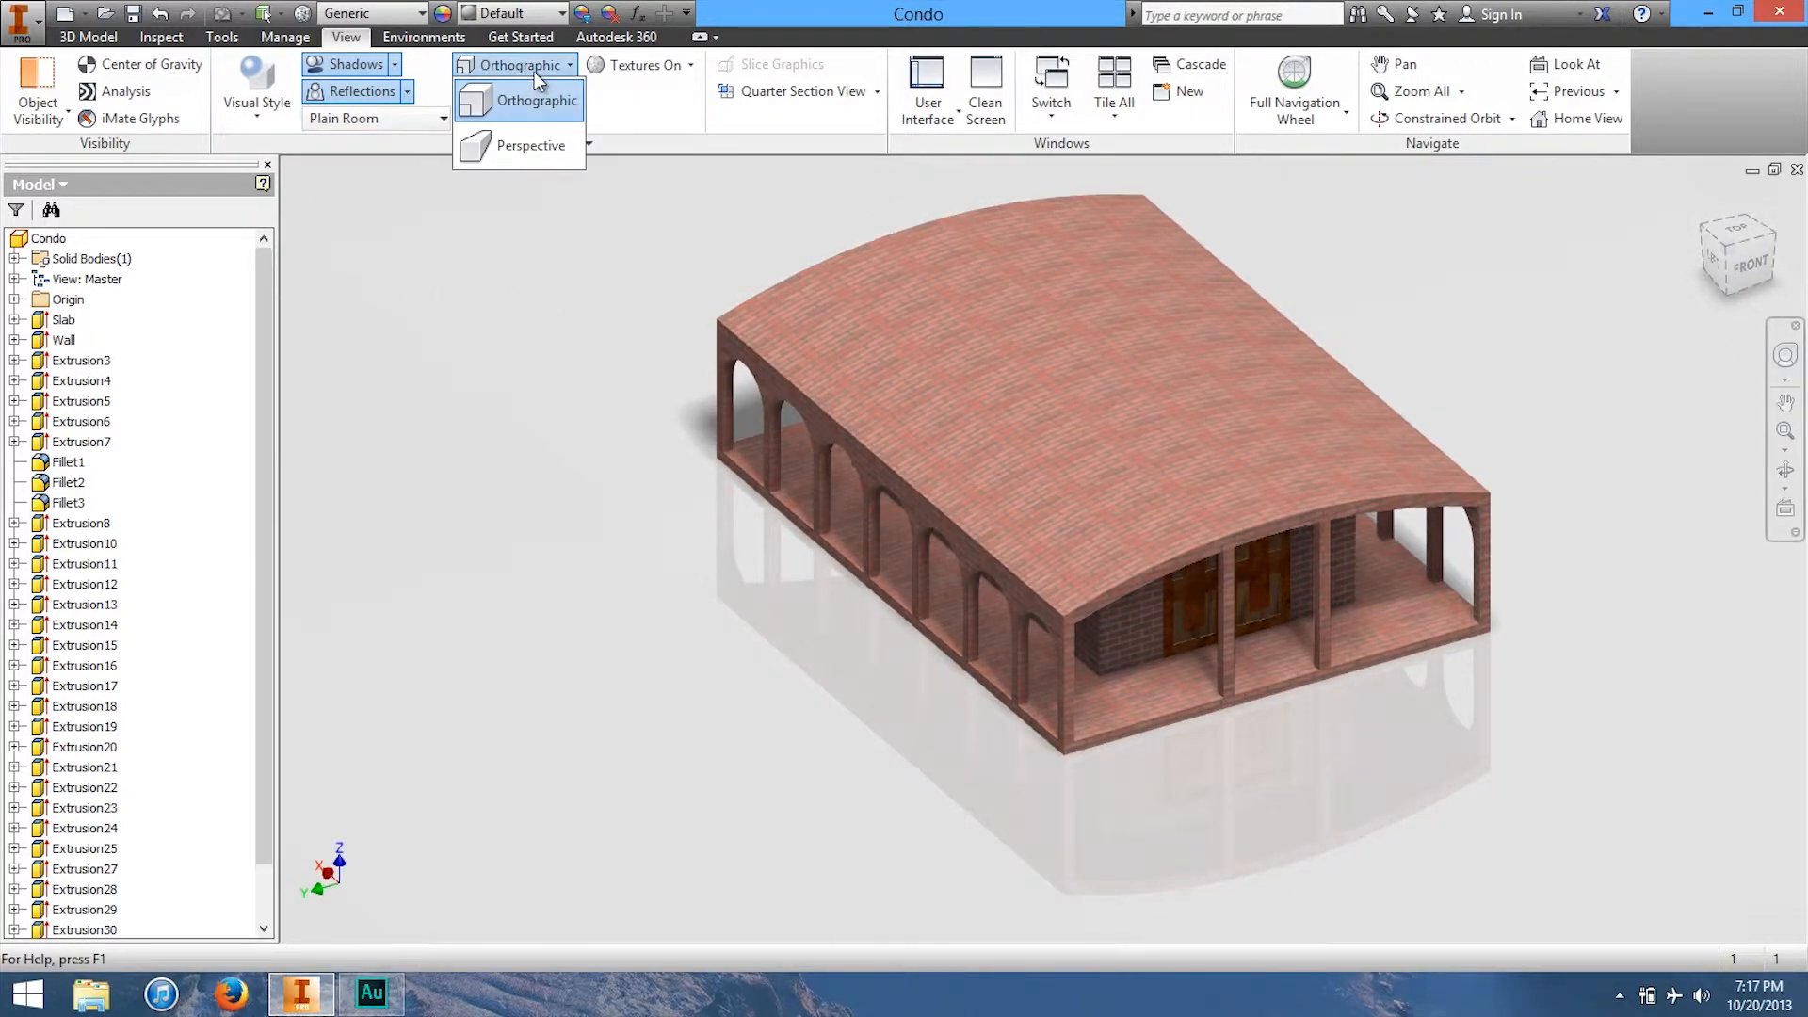
pyautogui.click(528, 145)
pyautogui.moveTo(1736, 273); pyautogui.dragTo(1701, 251)
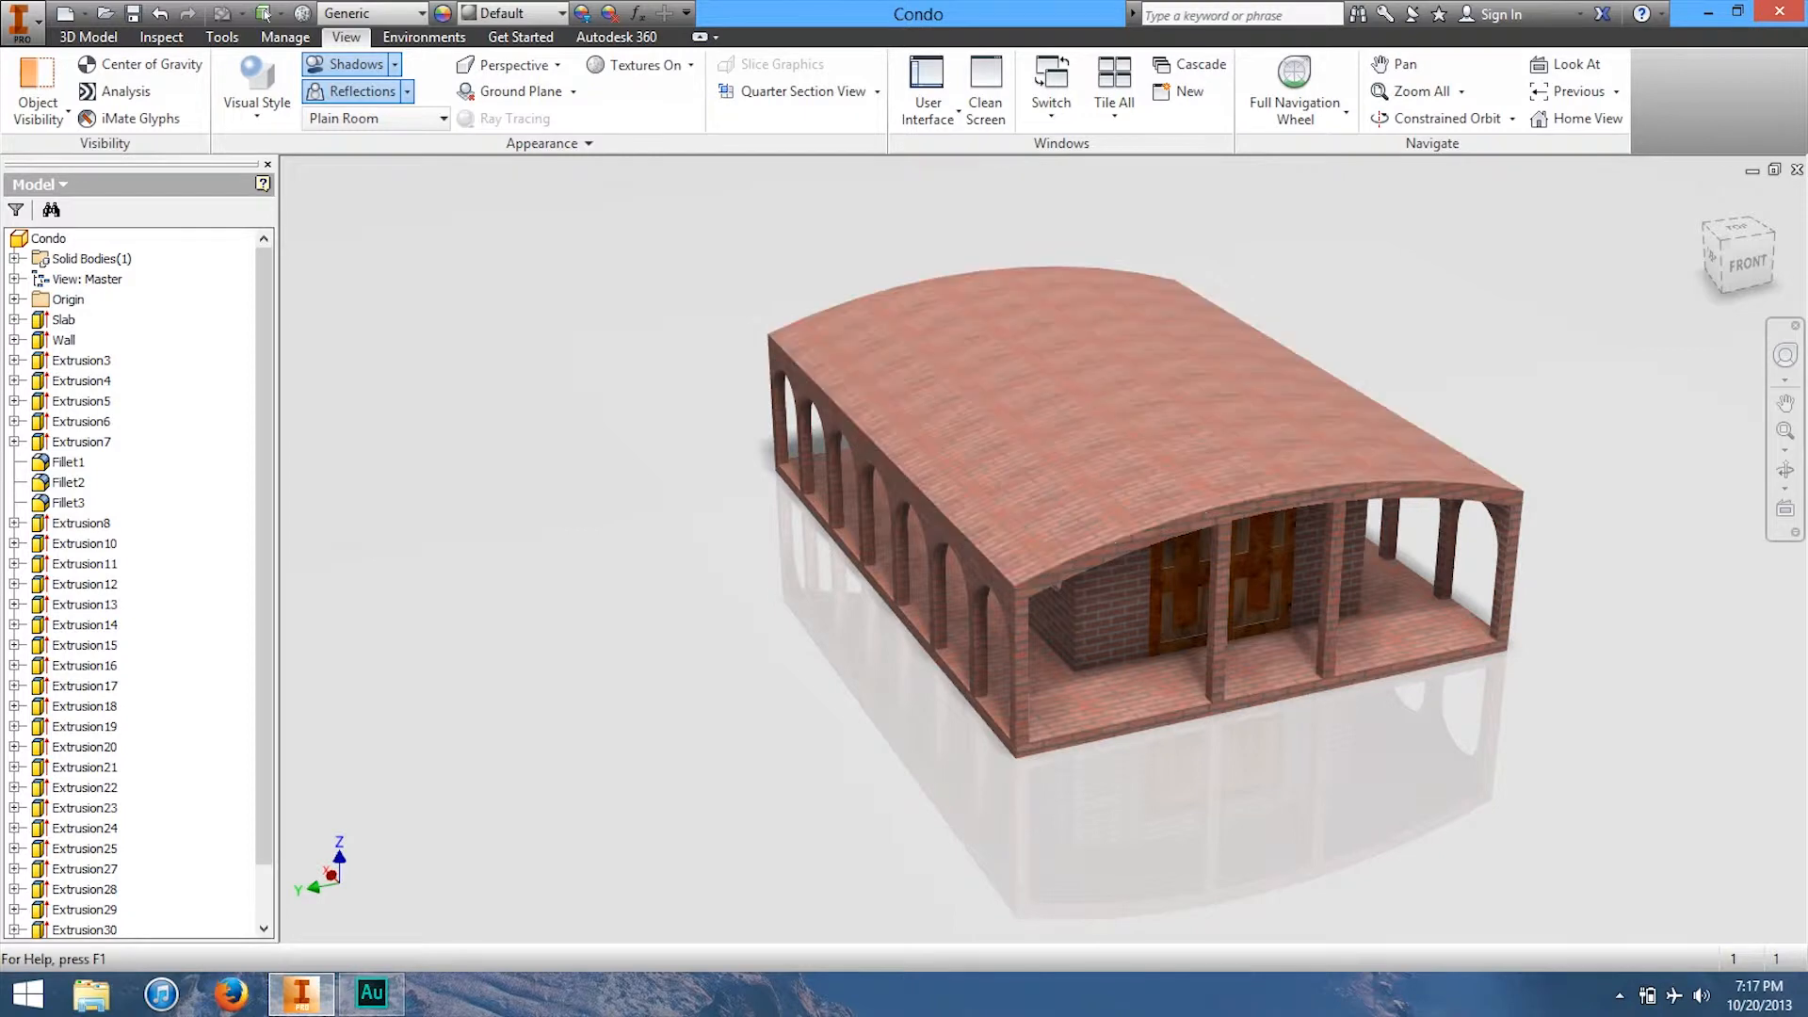
# Step: Turn on the ground plane and set the lighting style to Two Lights, viewing the condo and grid from above
pyautogui.moveTo(1737, 256)
pyautogui.mouseDown()
pyautogui.moveTo(1255, 235)
pyautogui.moveTo(1529, 250)
pyautogui.moveTo(1681, 230)
pyautogui.moveTo(1718, 281)
pyautogui.moveTo(1691, 304)
pyautogui.mouseUp()
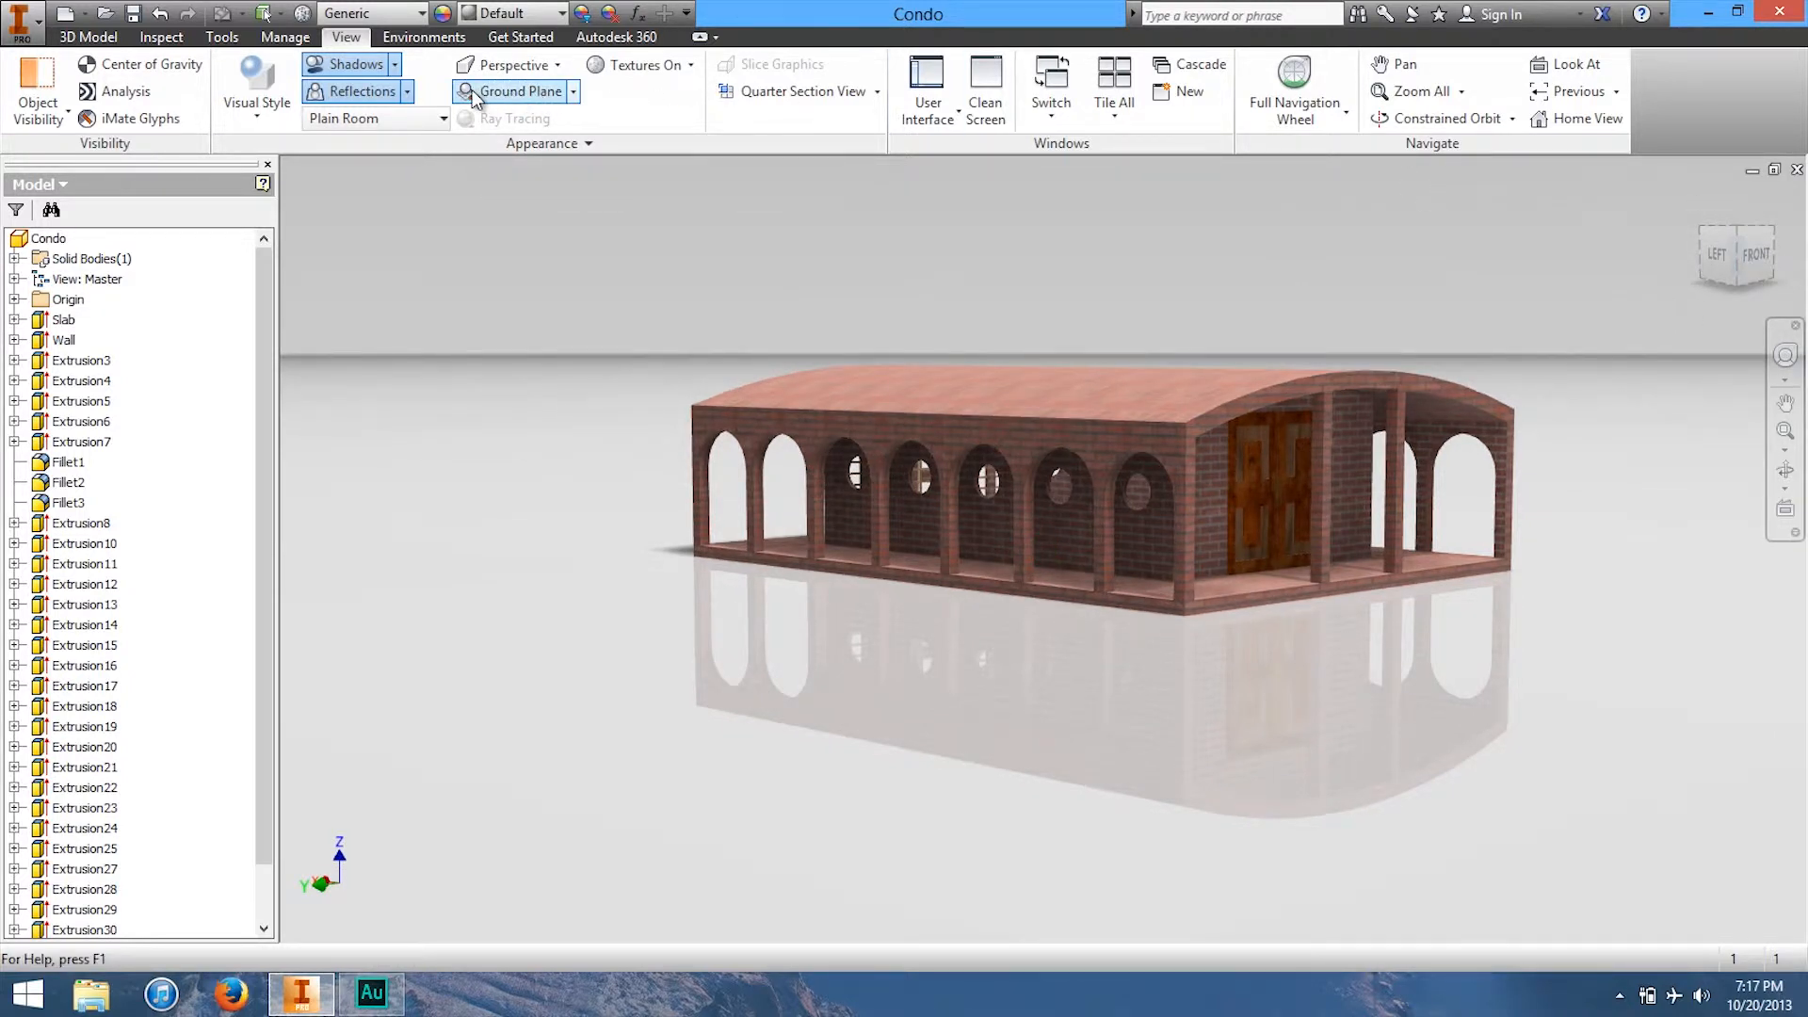
pyautogui.click(363, 119)
pyautogui.click(335, 336)
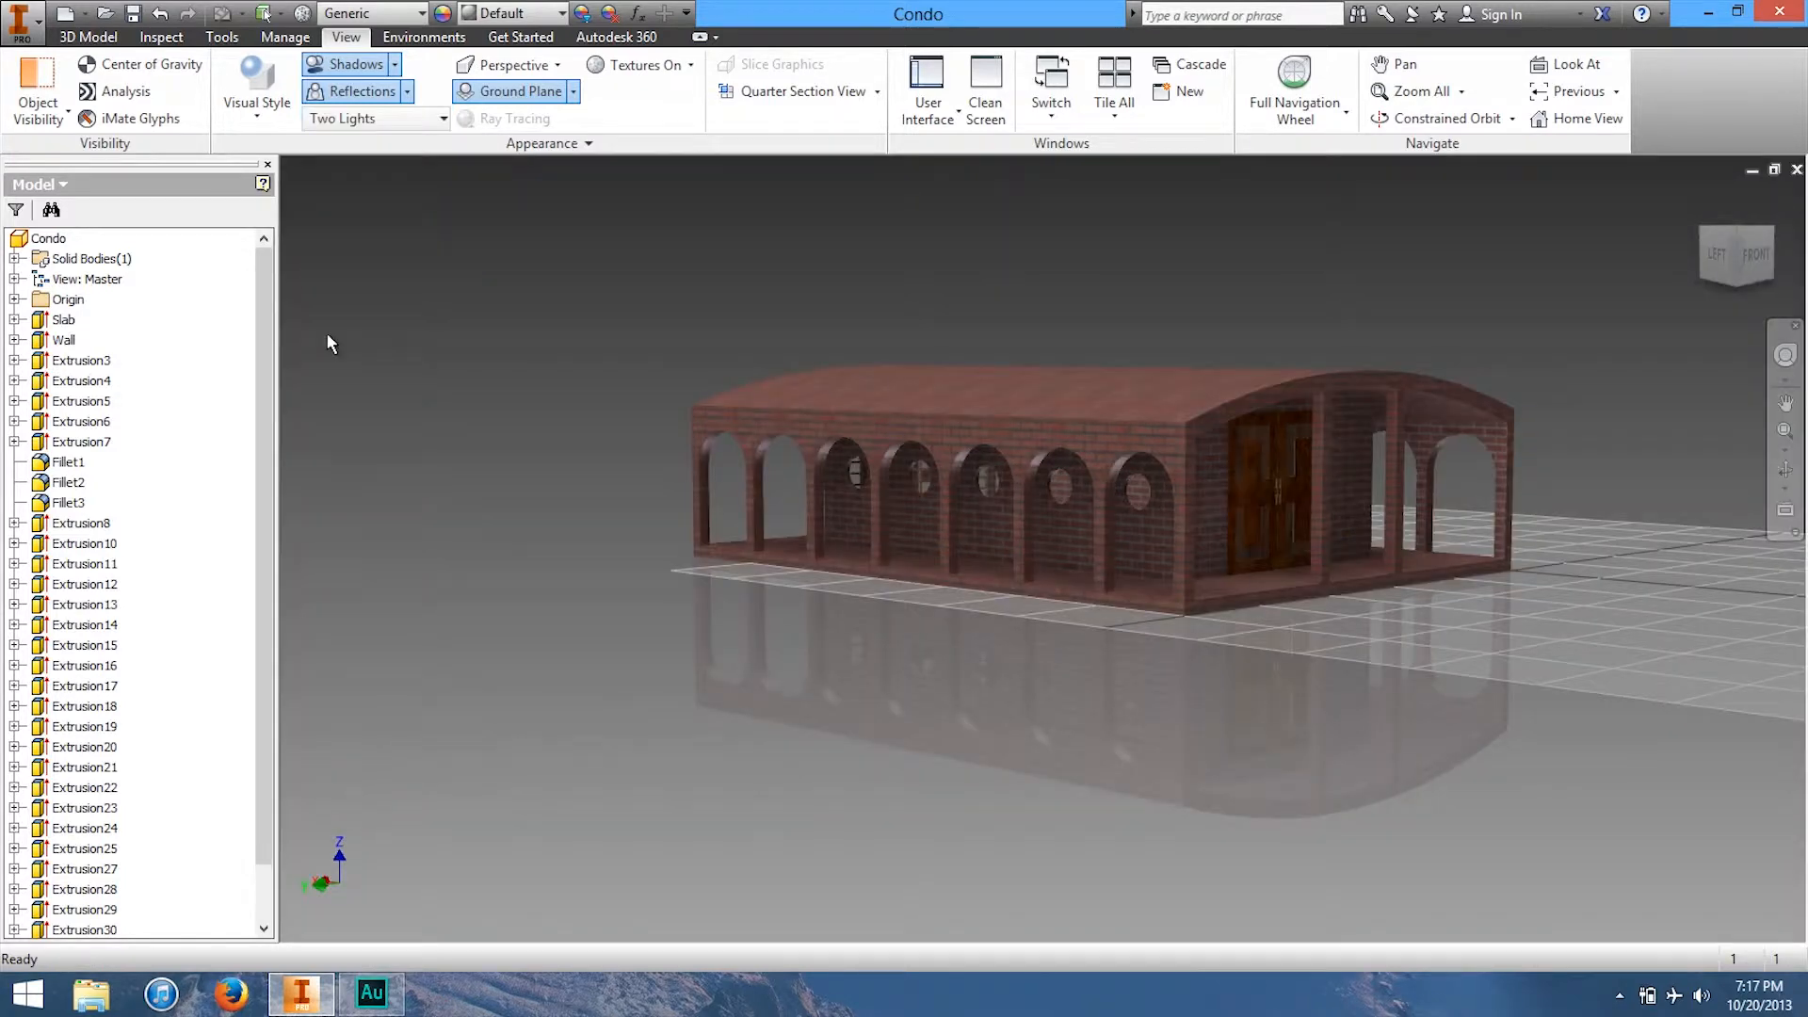
pyautogui.moveTo(1560, 261)
pyautogui.mouseDown()
pyautogui.moveTo(1570, 285)
pyautogui.moveTo(1368, 254)
pyautogui.moveTo(1393, 336)
pyautogui.moveTo(1466, 348)
pyautogui.moveTo(1626, 314)
pyautogui.moveTo(1750, 365)
pyautogui.mouseUp()
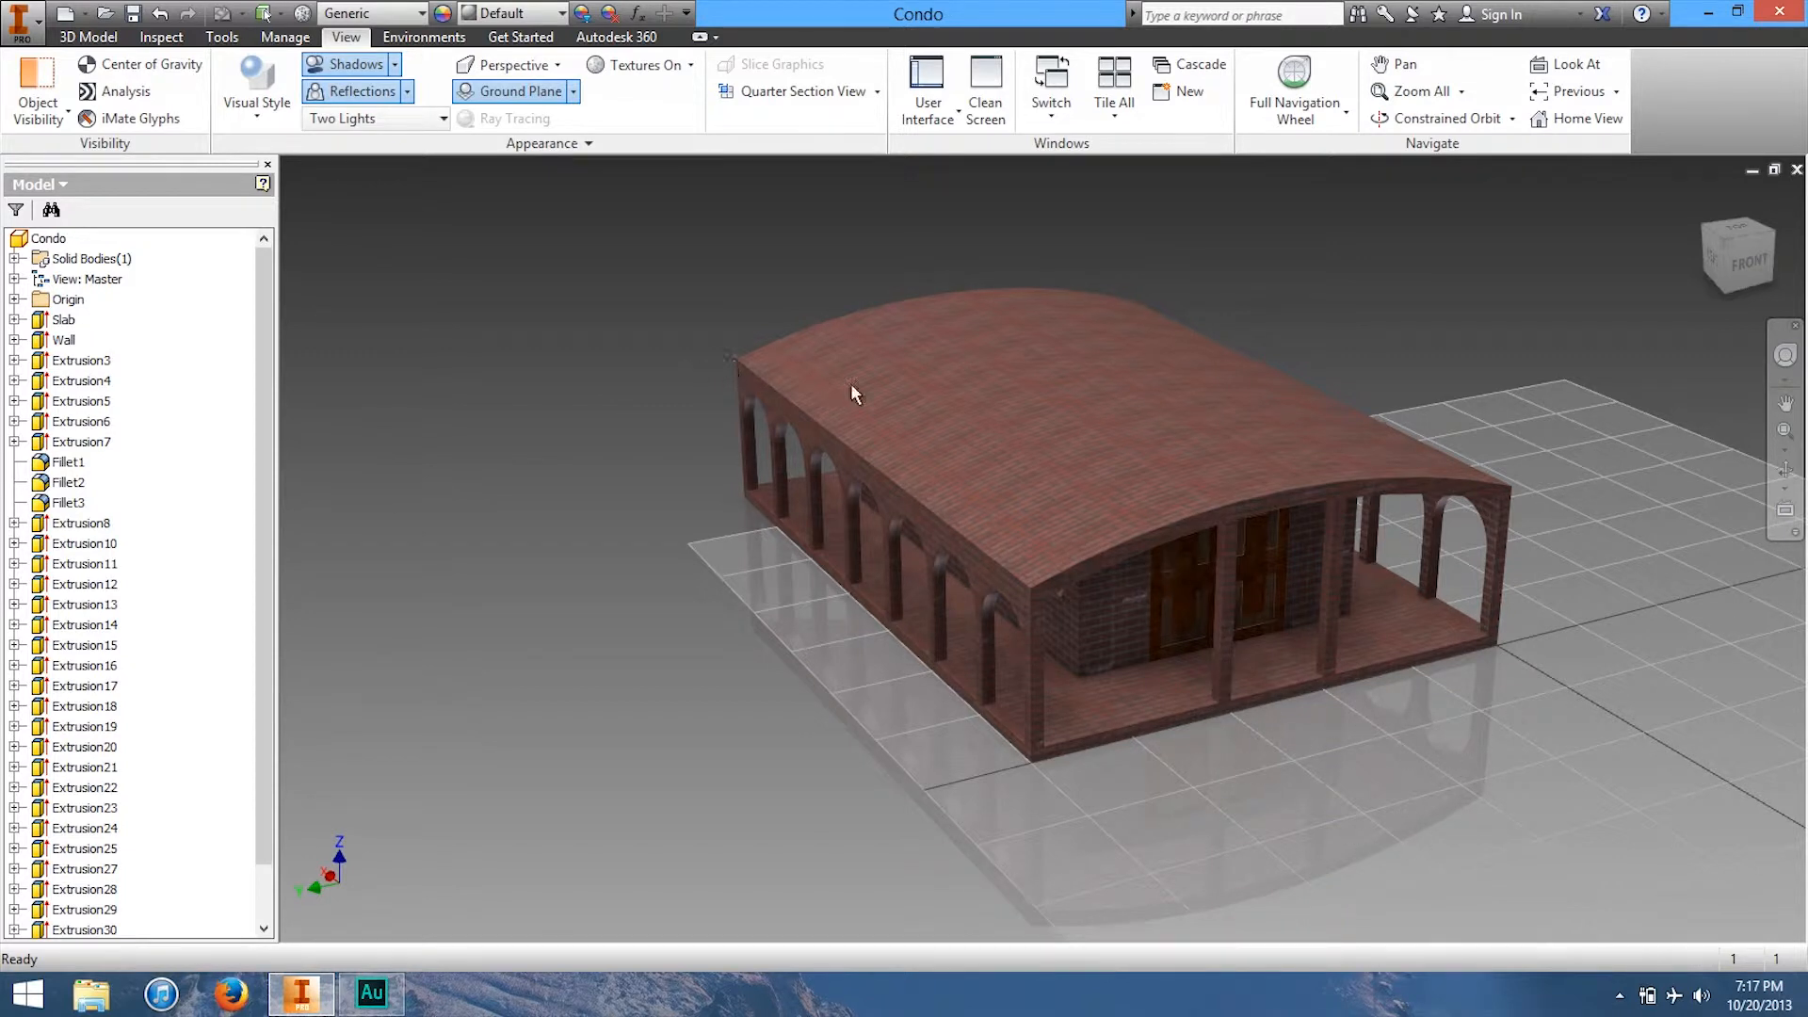
# Step: Set the lighting style back to Plain Room, keeping the ground plane on
pyautogui.click(571, 93)
pyautogui.click(572, 93)
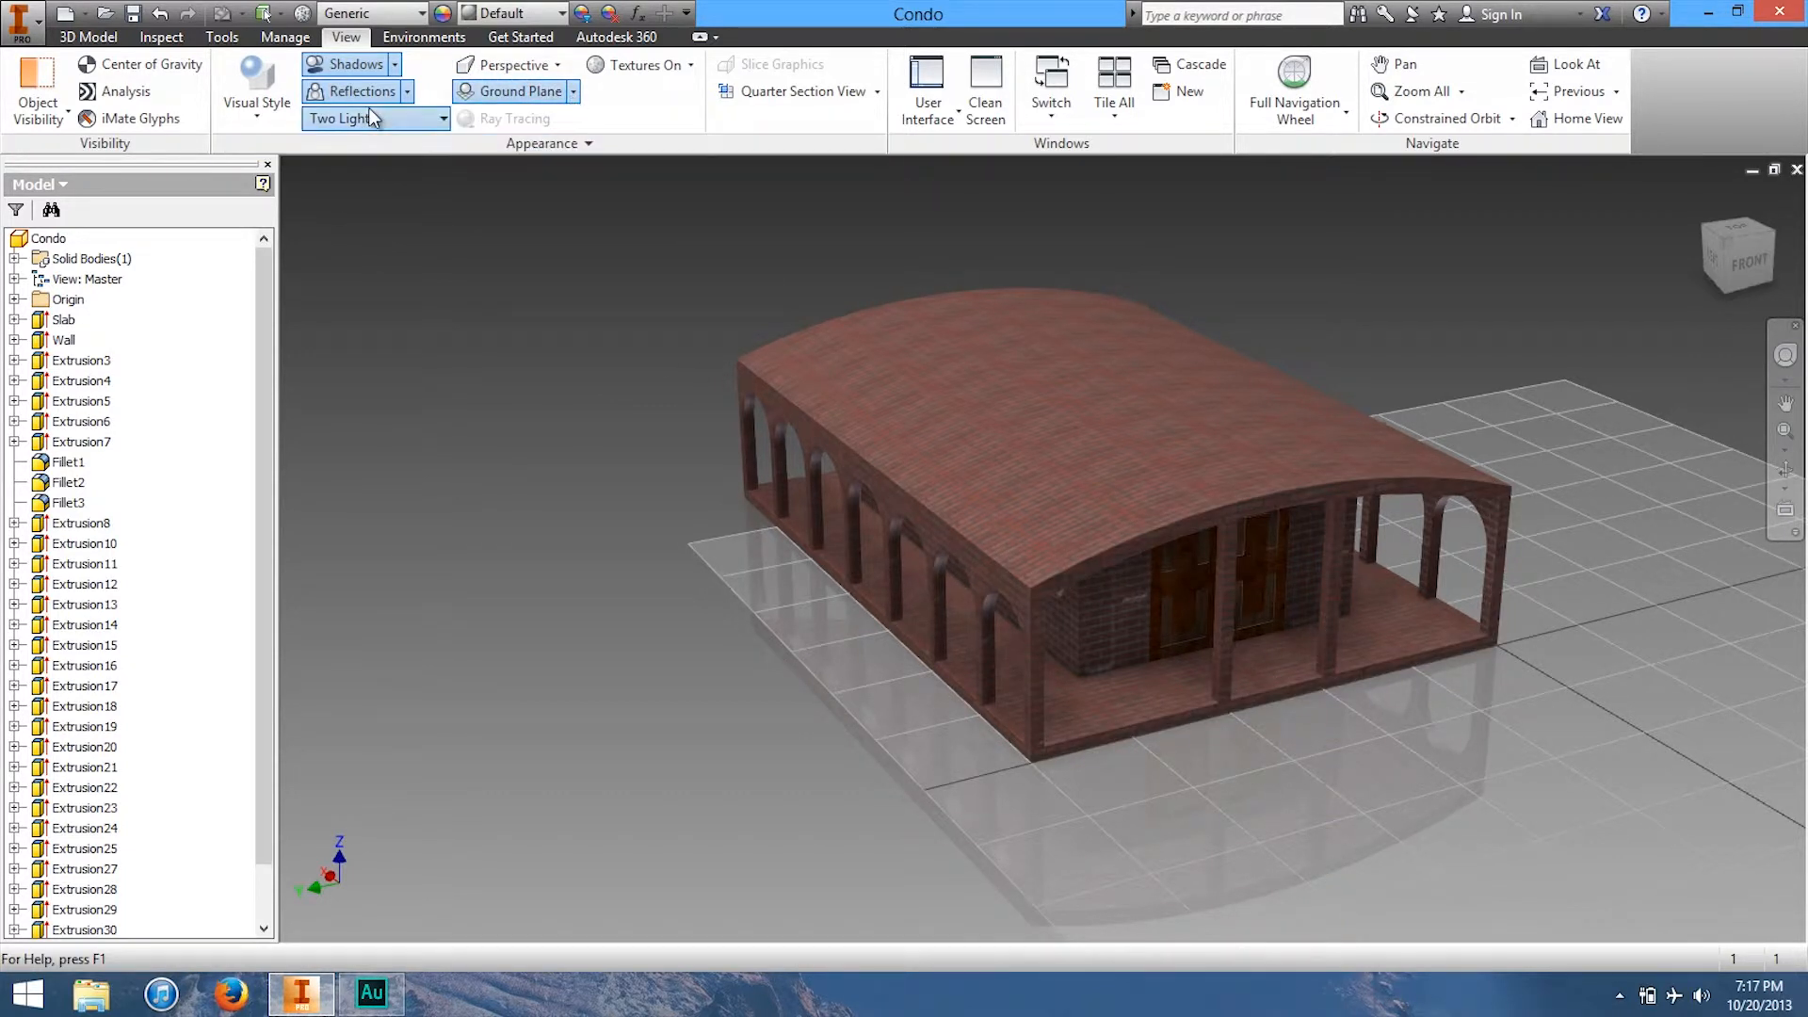
pyautogui.click(372, 117)
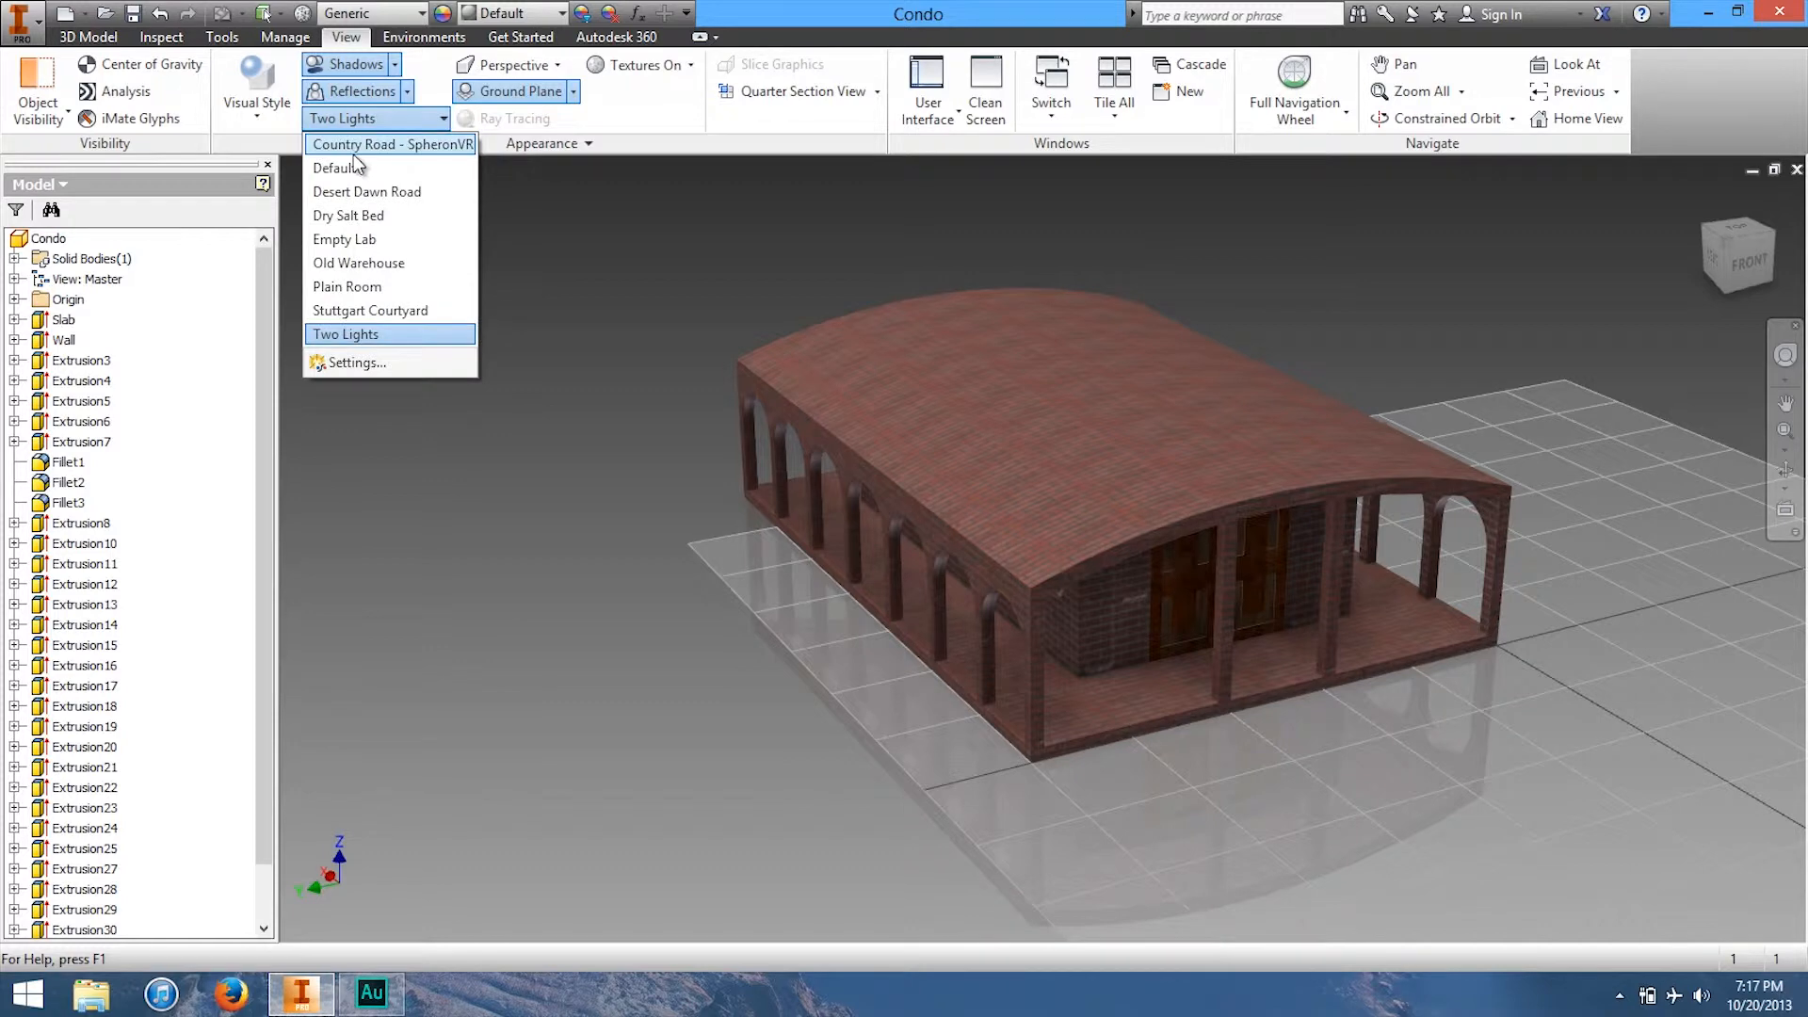
pyautogui.click(381, 287)
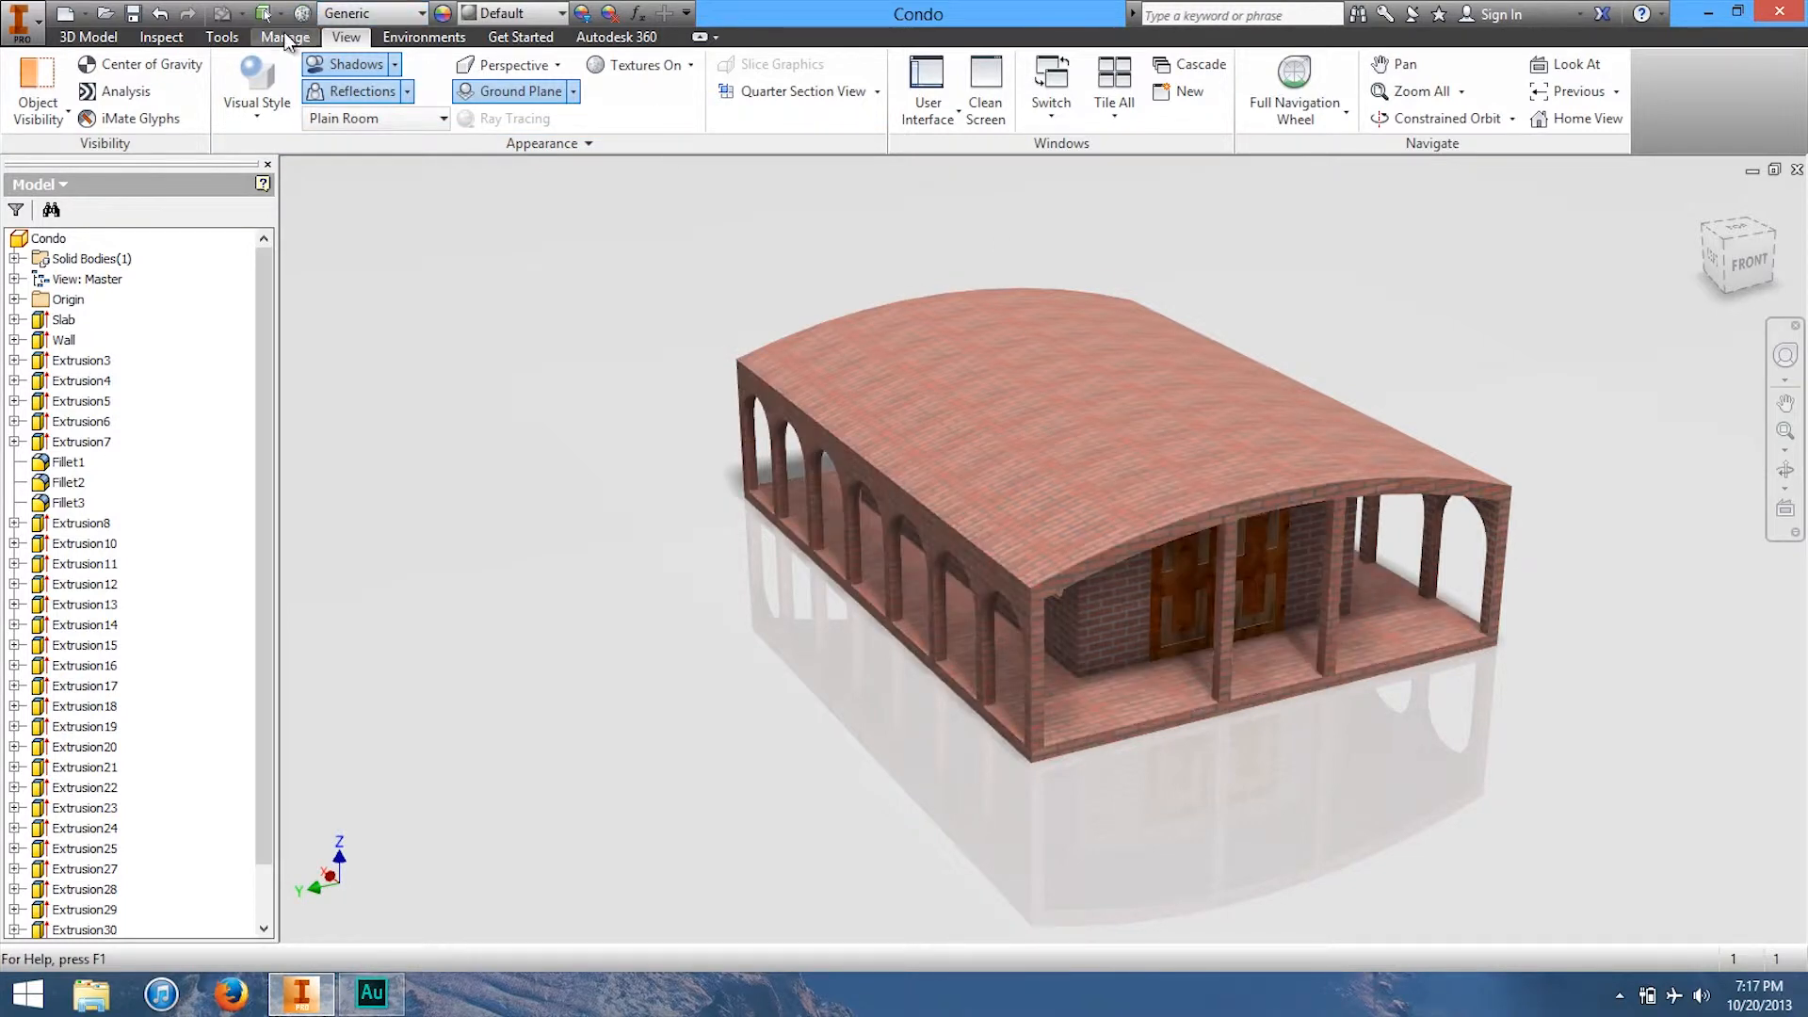
# Step: Open the Appearance Browser and place it clear of the condo model
pyautogui.click(423, 36)
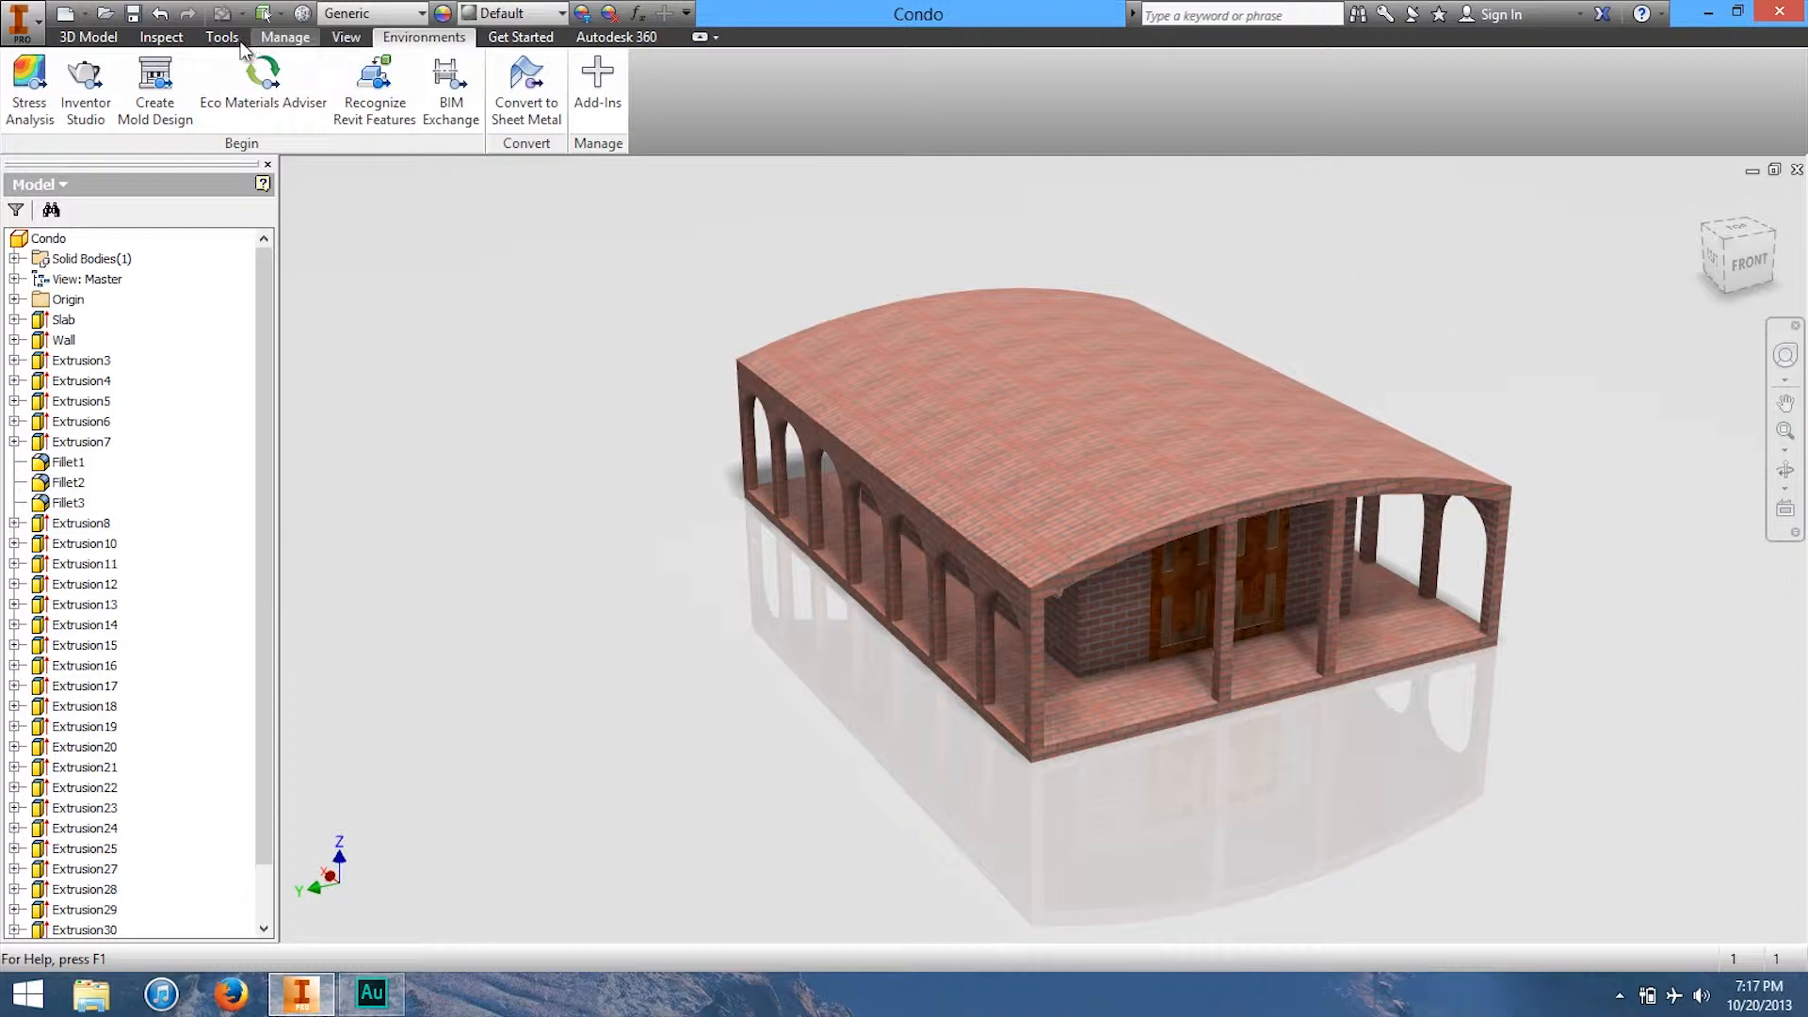
pyautogui.click(228, 40)
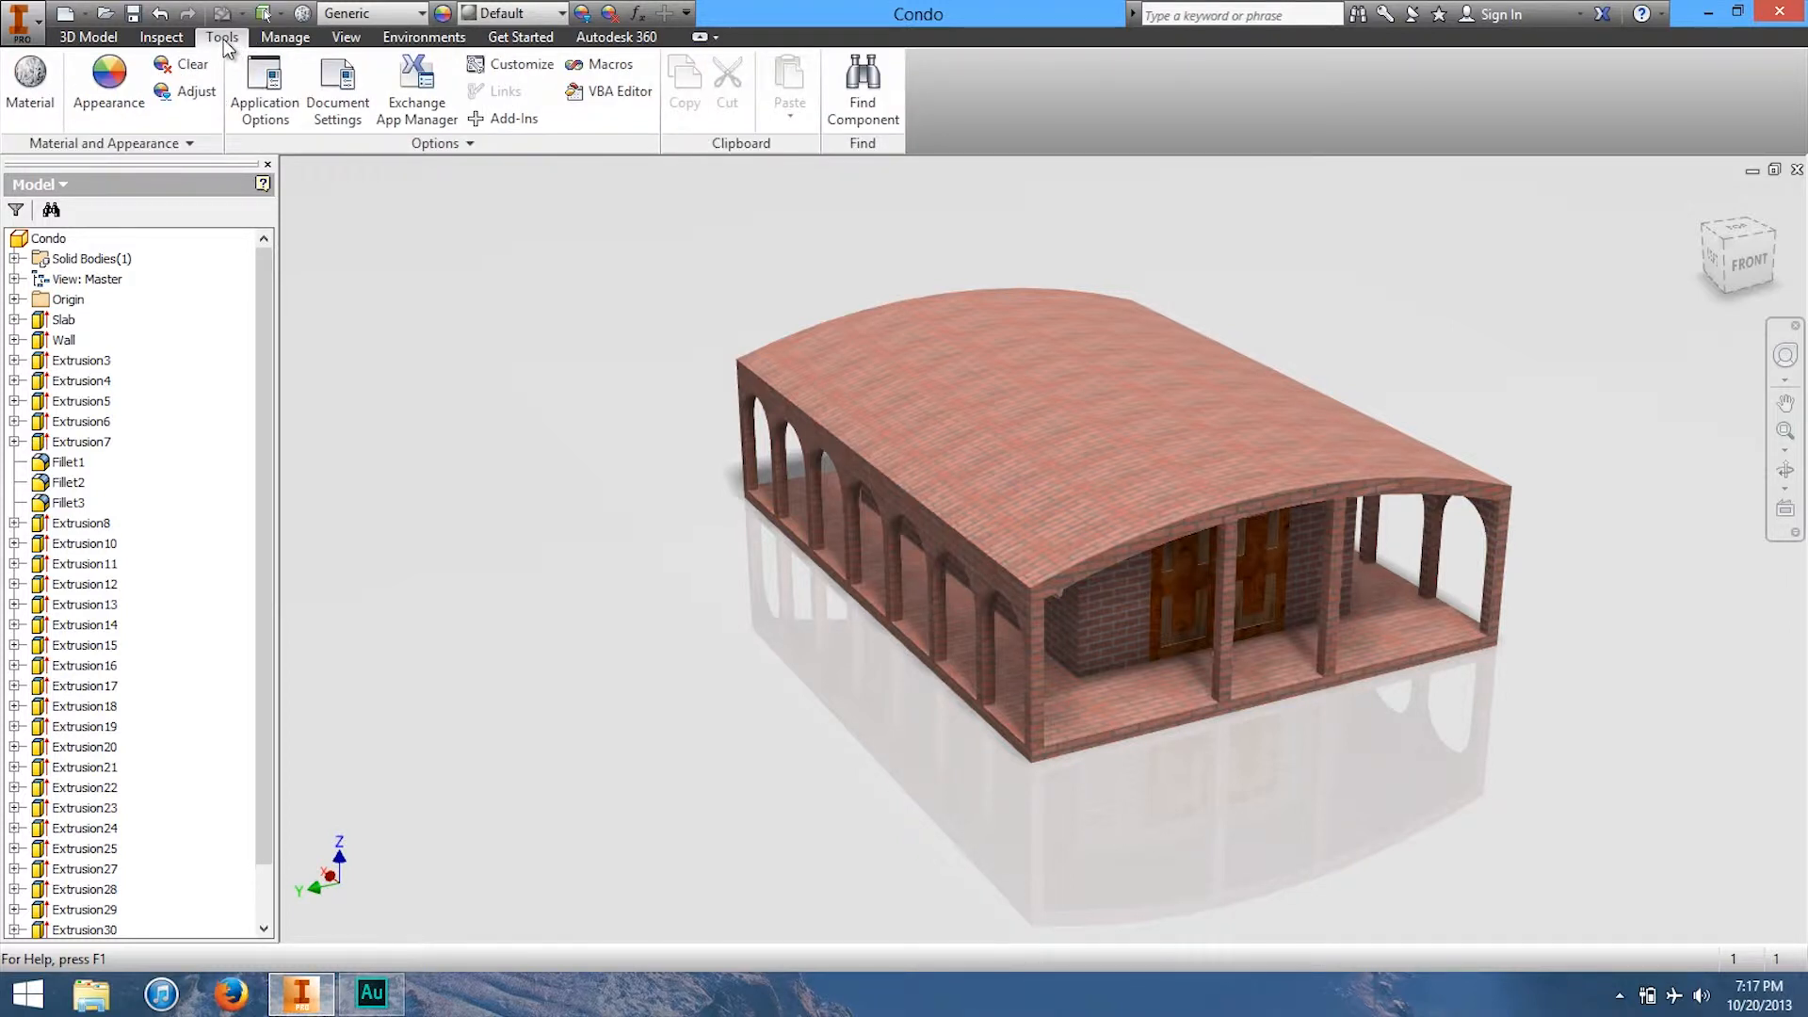
pyautogui.click(107, 98)
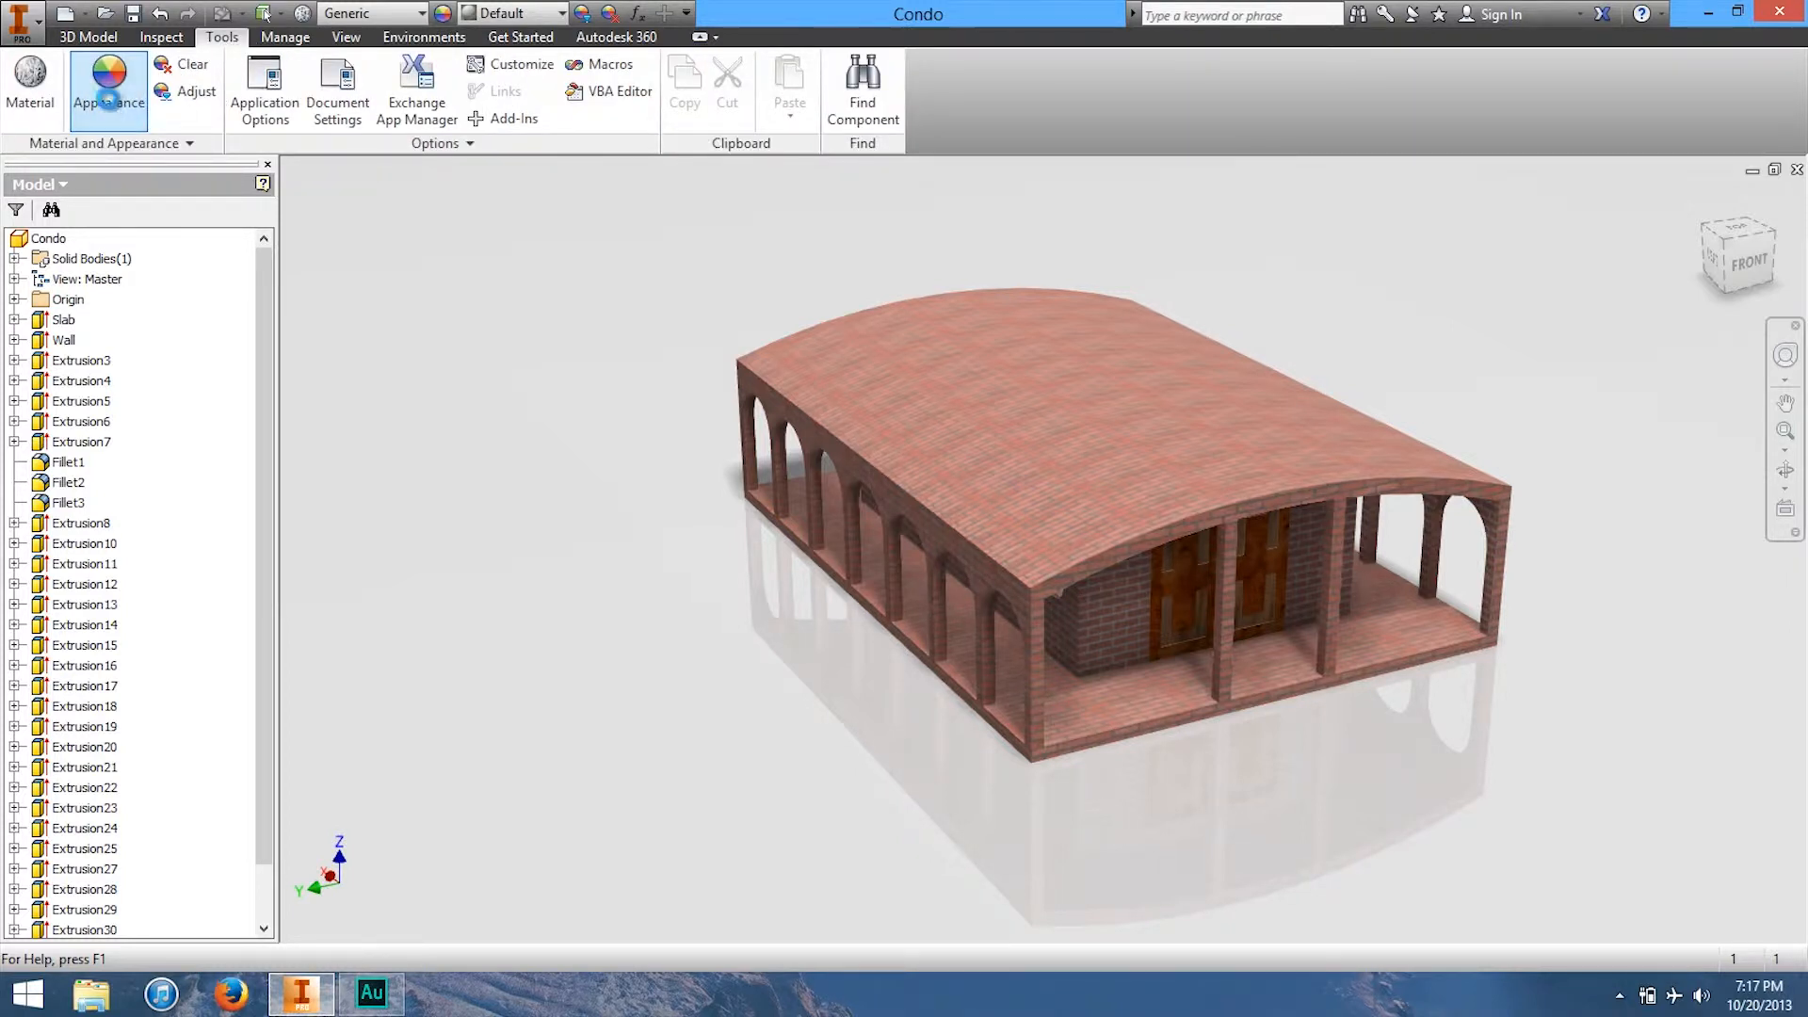
pyautogui.moveTo(449, 102); pyautogui.dragTo(511, 115)
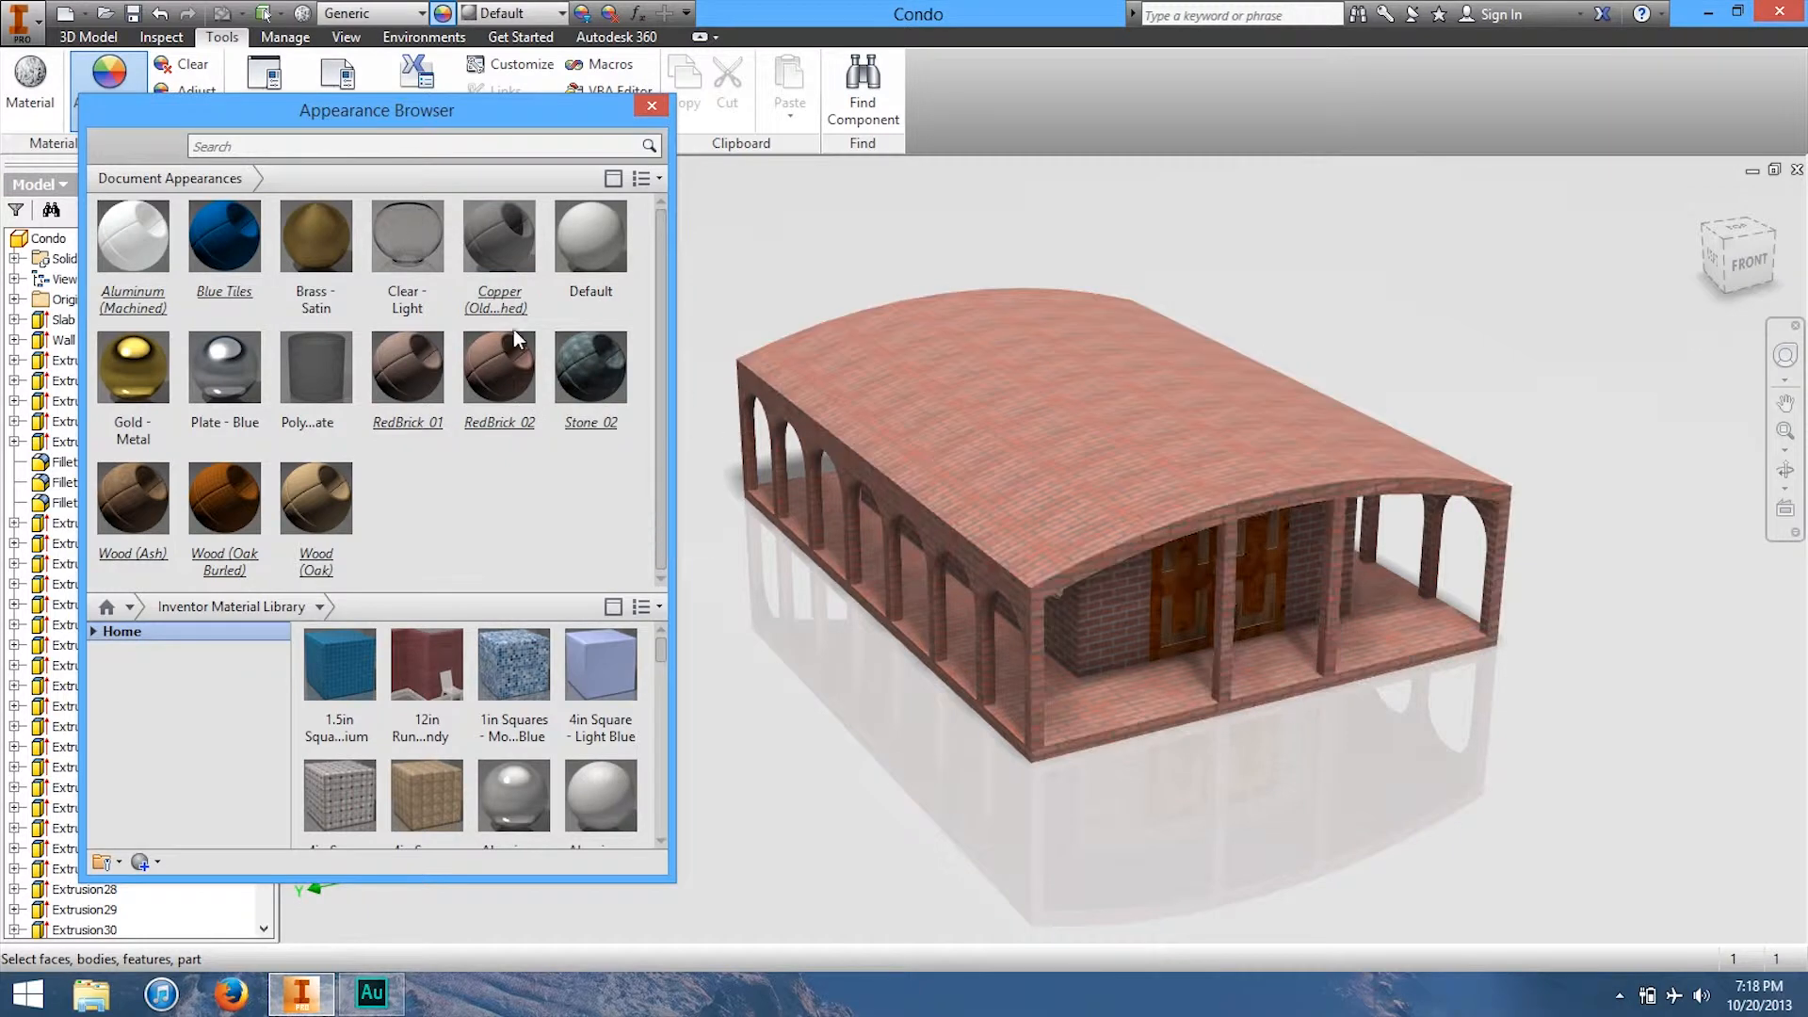
# Step: Examine the condo's arched left side beside the Appearance Browser and return to the home view
pyautogui.moveTo(1745, 260)
pyautogui.mouseDown()
pyautogui.moveTo(1780, 260)
pyautogui.moveTo(281, 258)
pyautogui.moveTo(1757, 239)
pyautogui.mouseUp()
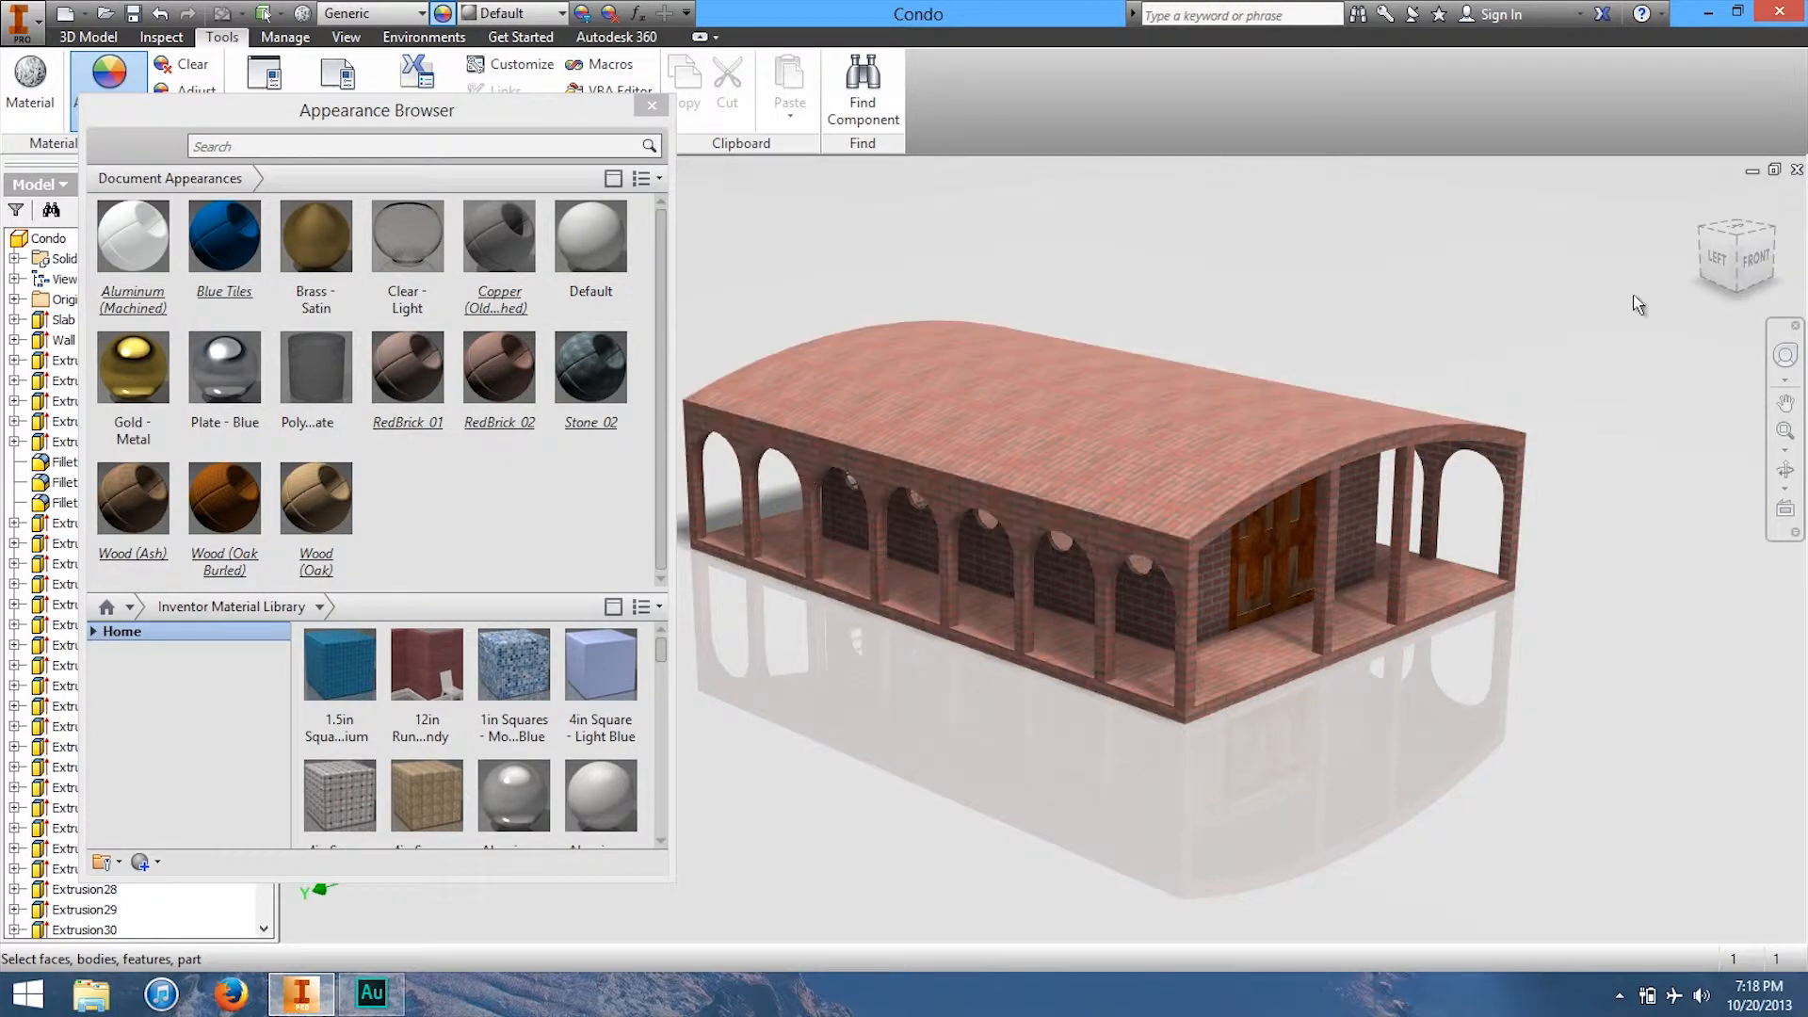
pyautogui.moveTo(1741, 258); pyautogui.dragTo(1332, 236)
pyautogui.moveTo(1424, 295); pyautogui.dragTo(1732, 265)
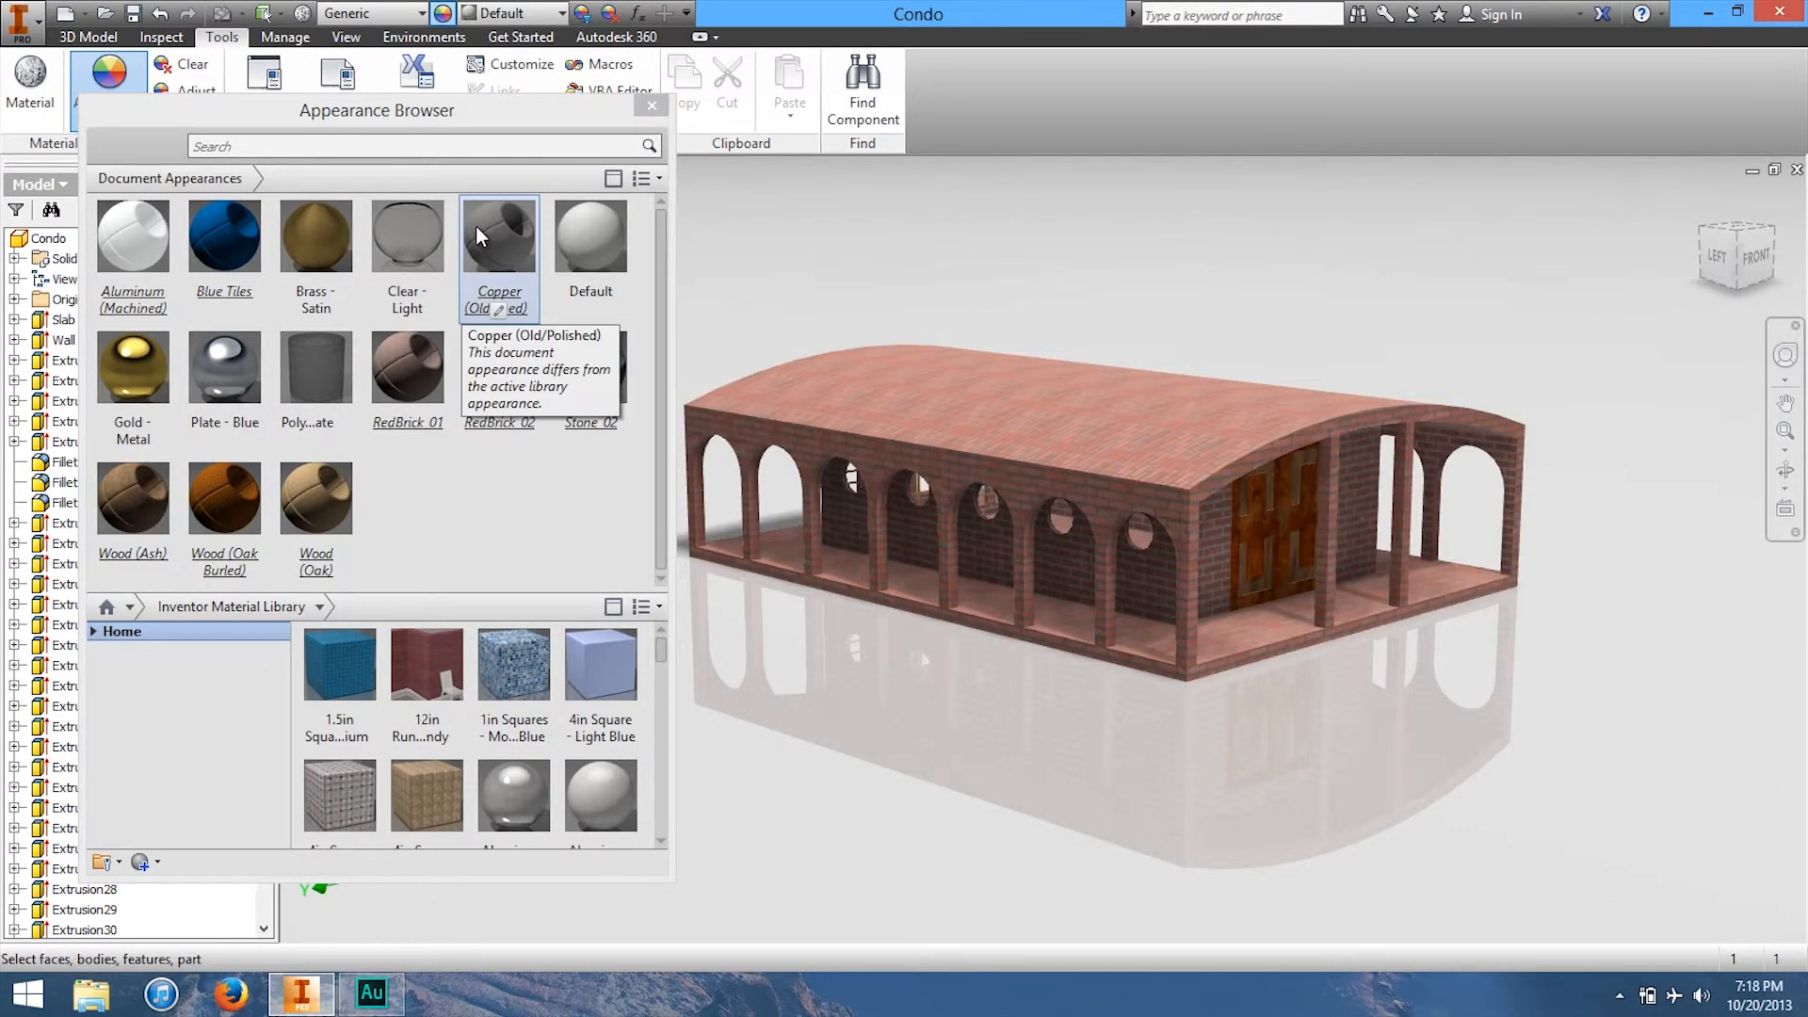
pyautogui.moveTo(434, 114); pyautogui.dragTo(416, 94)
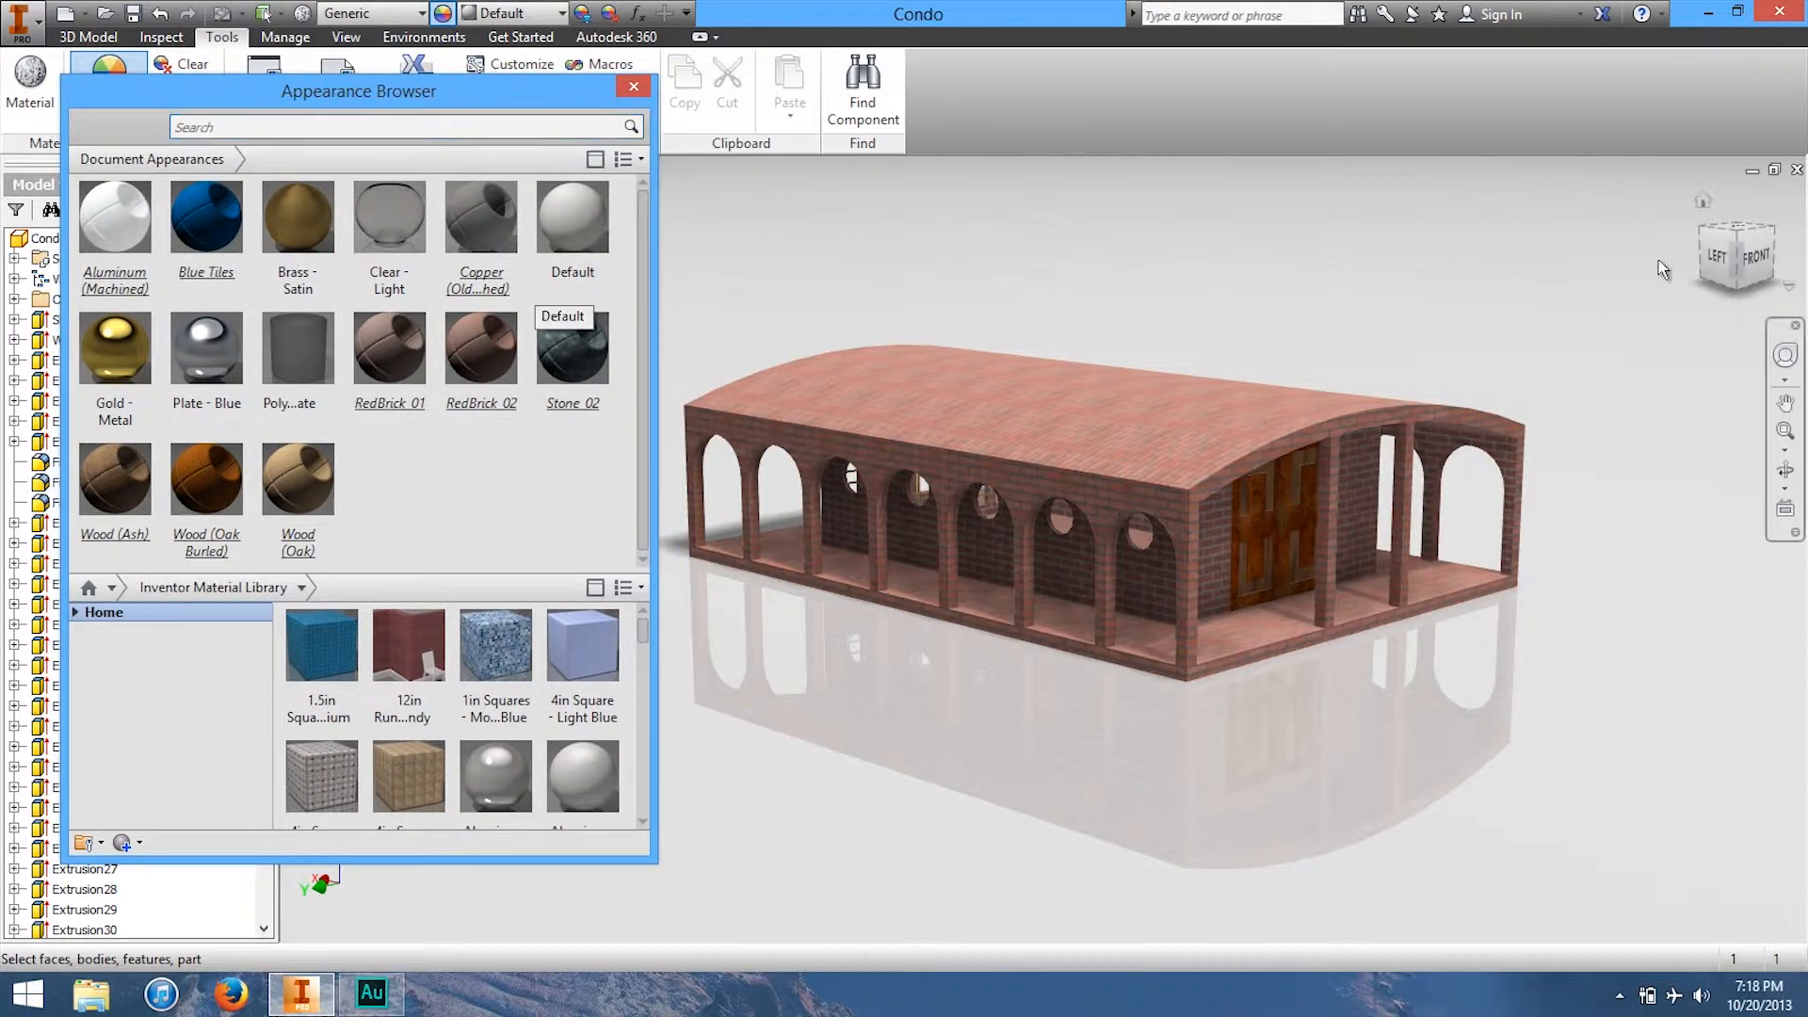
pyautogui.click(1721, 257)
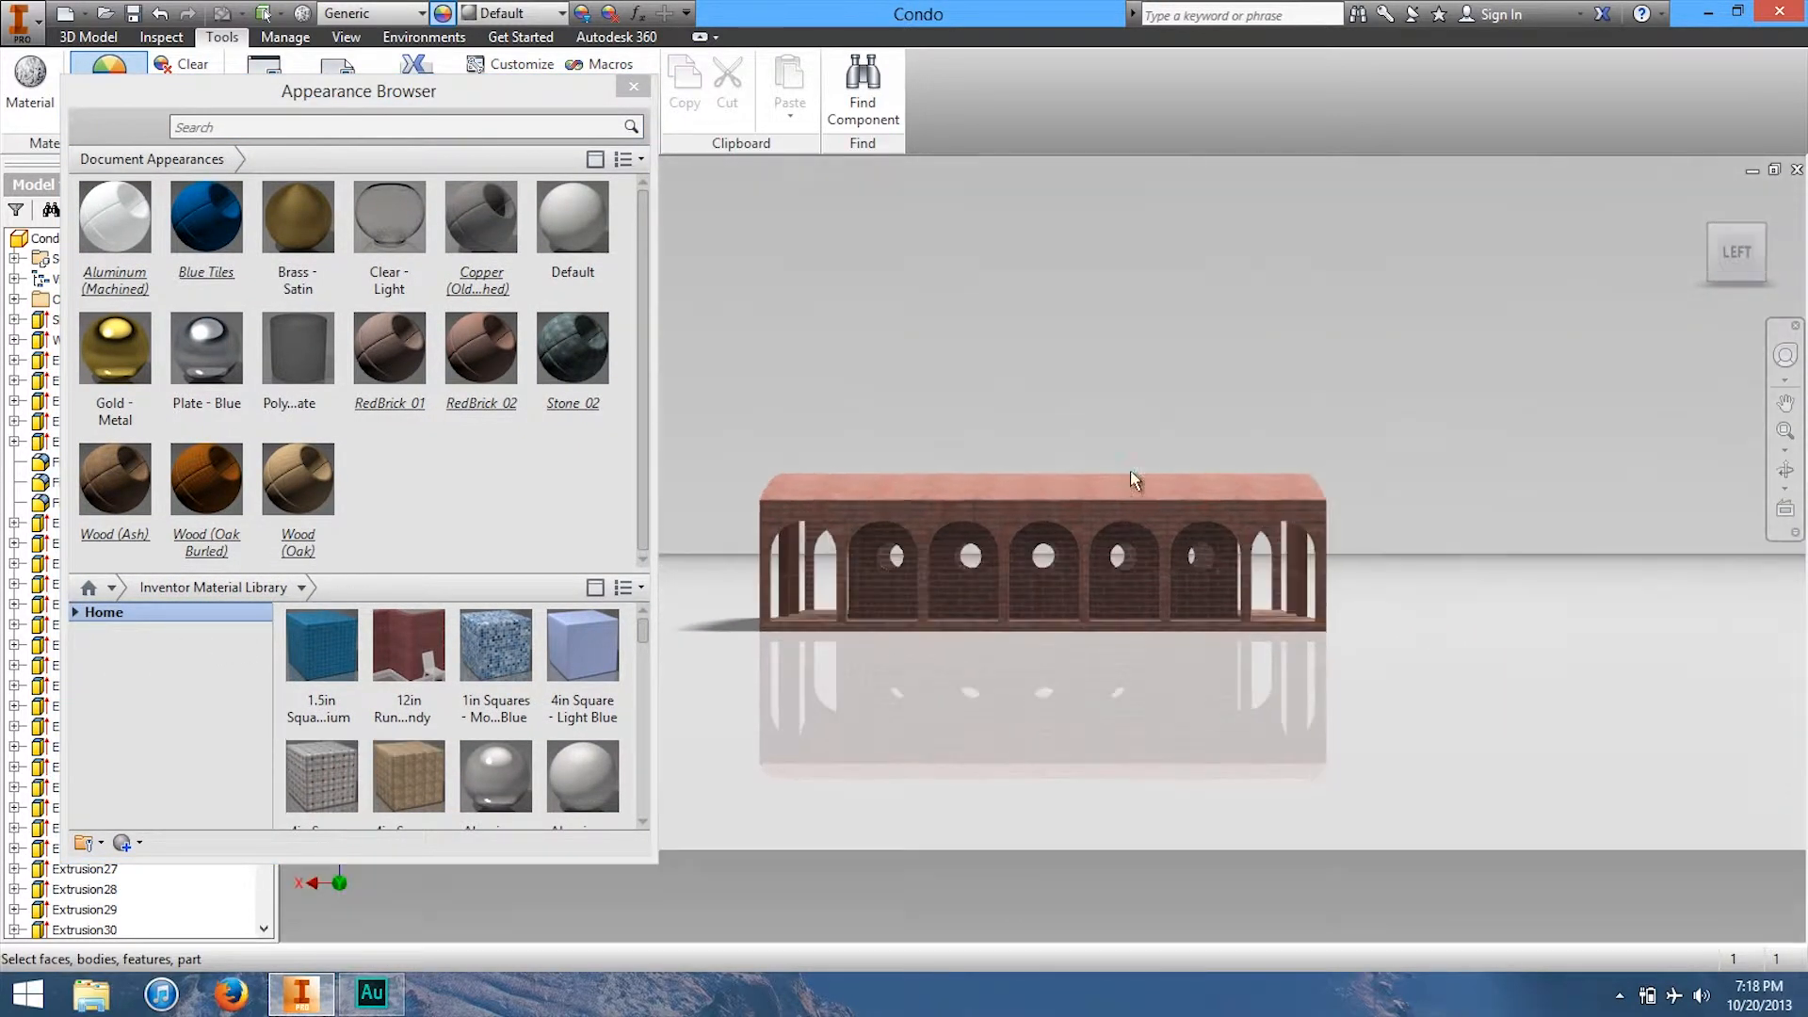
pyautogui.click(1705, 201)
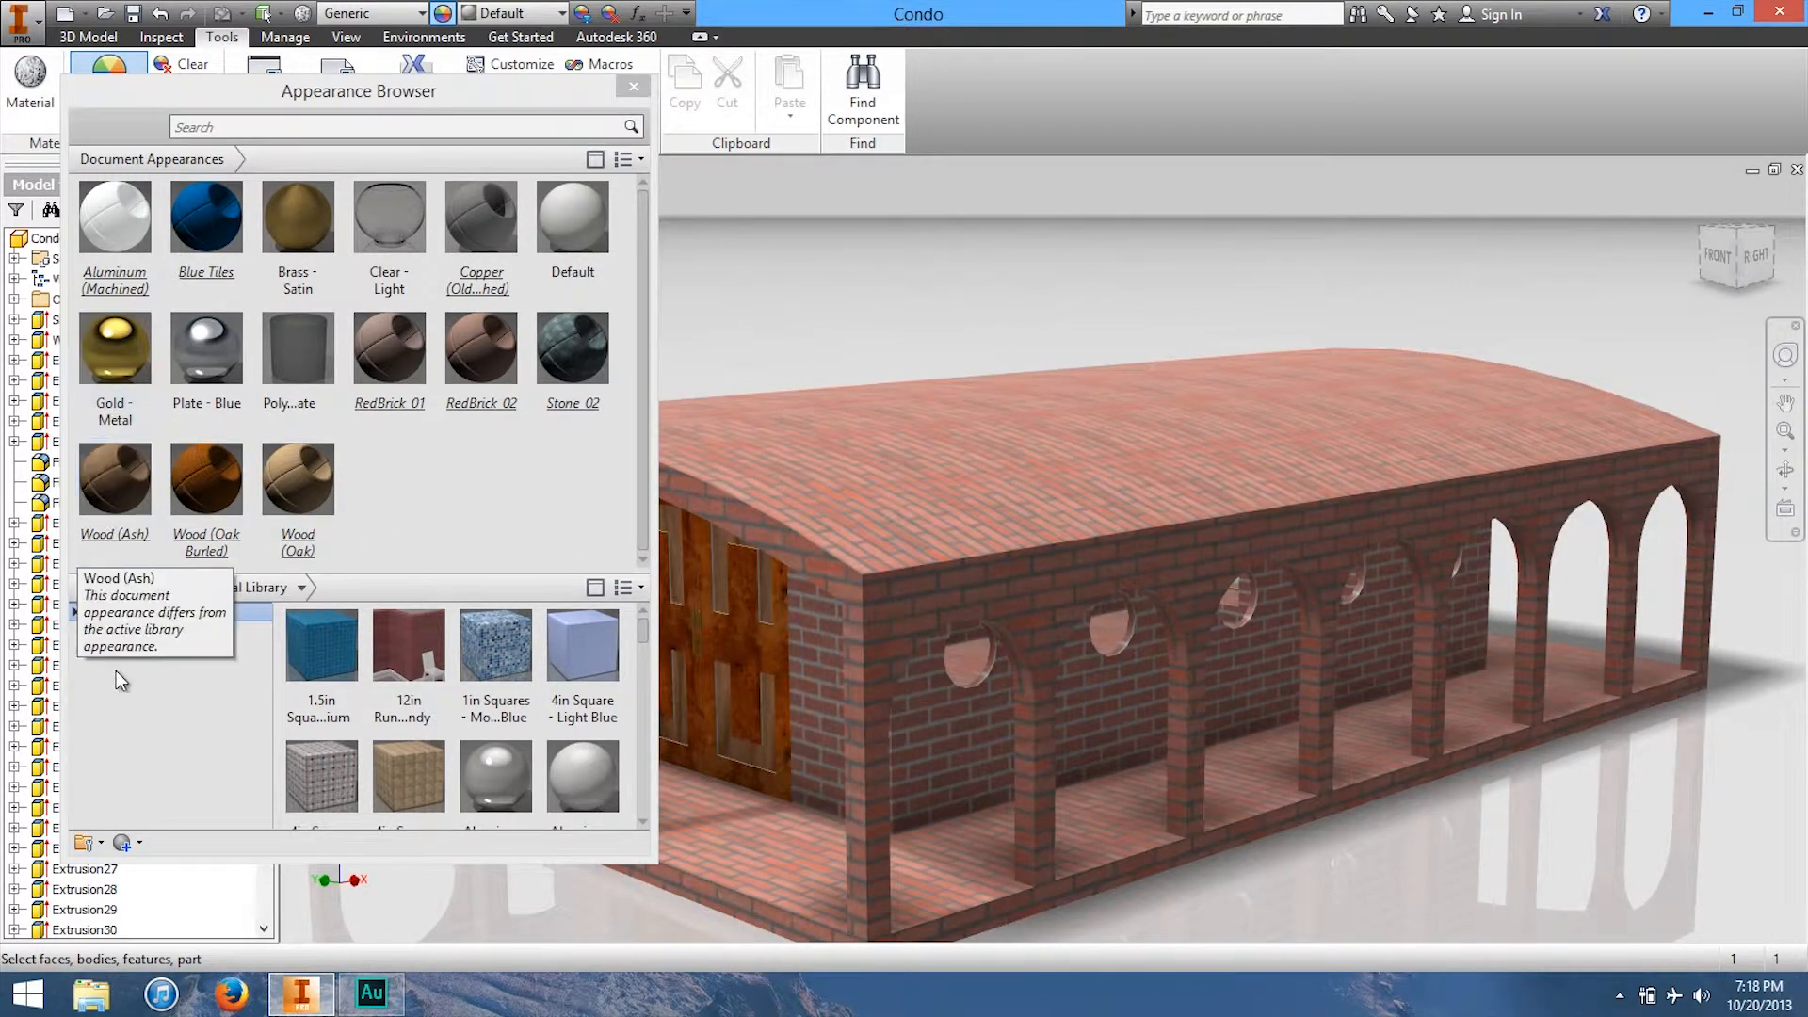
# Step: Expand the Inventor Material Library in the Appearance Browser, enlarge the library area and browse its categories down to Wood/Panels
pyautogui.click(77, 613)
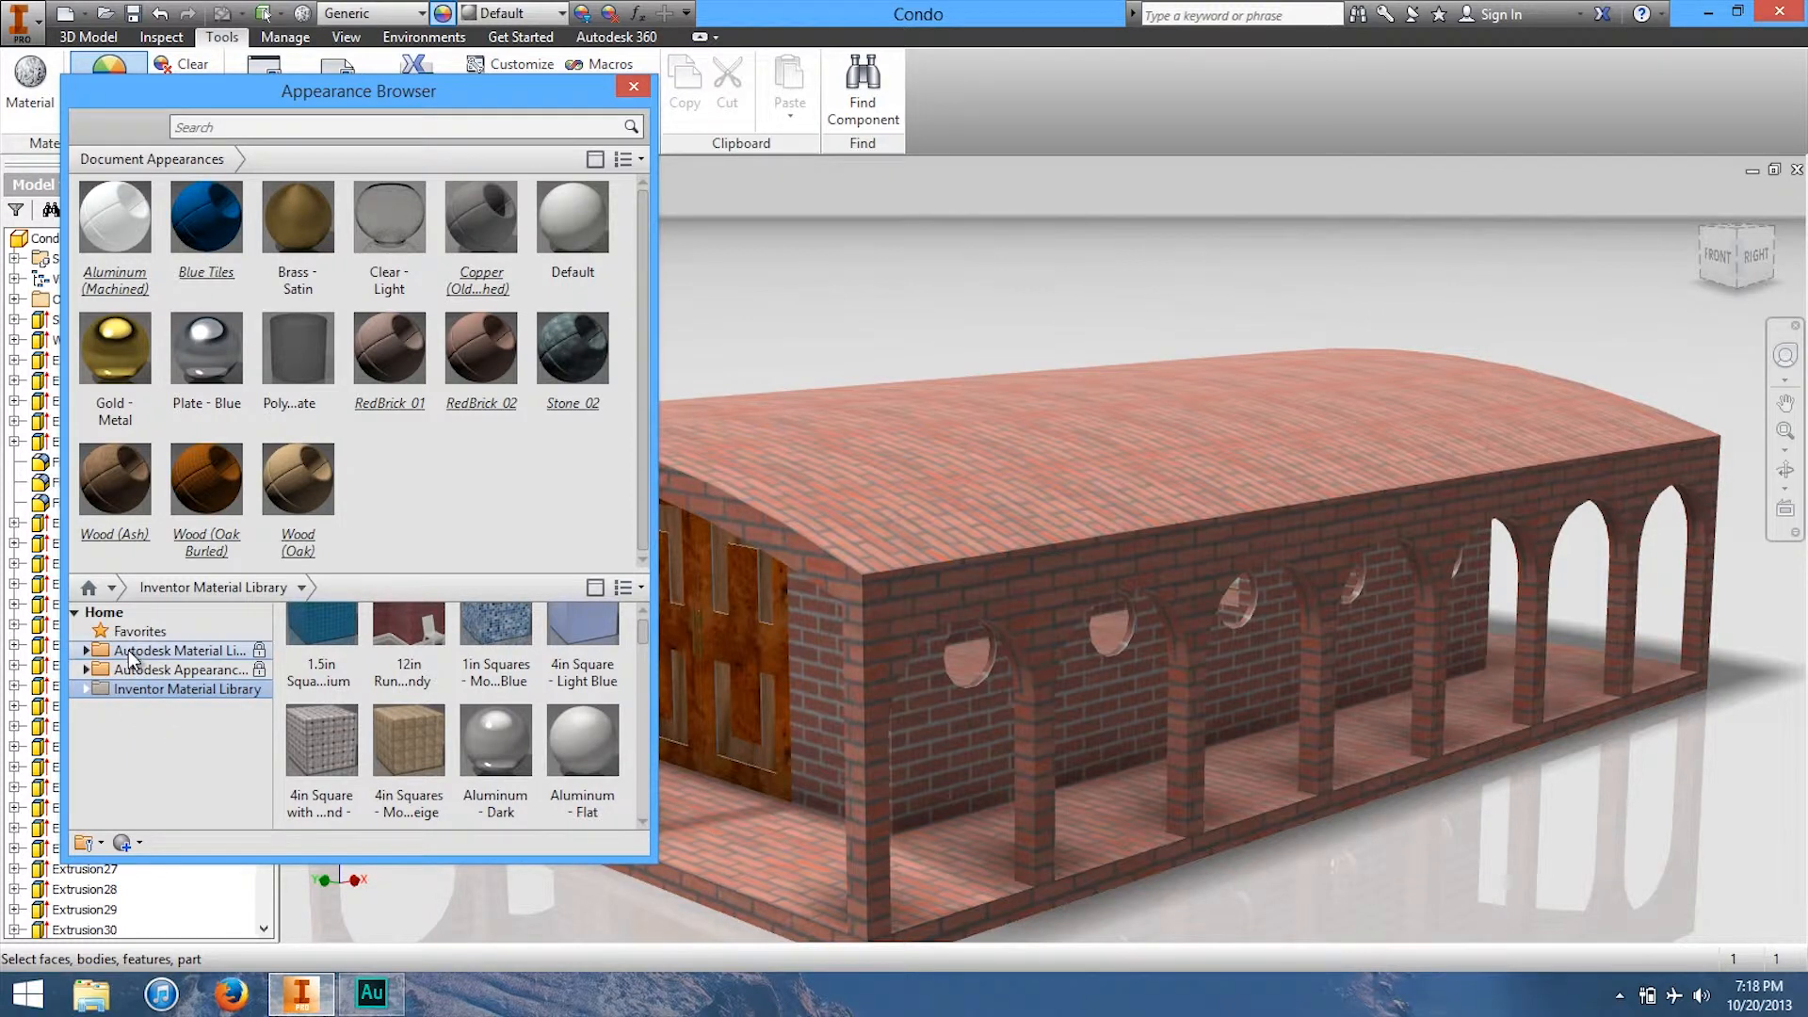
pyautogui.click(75, 613)
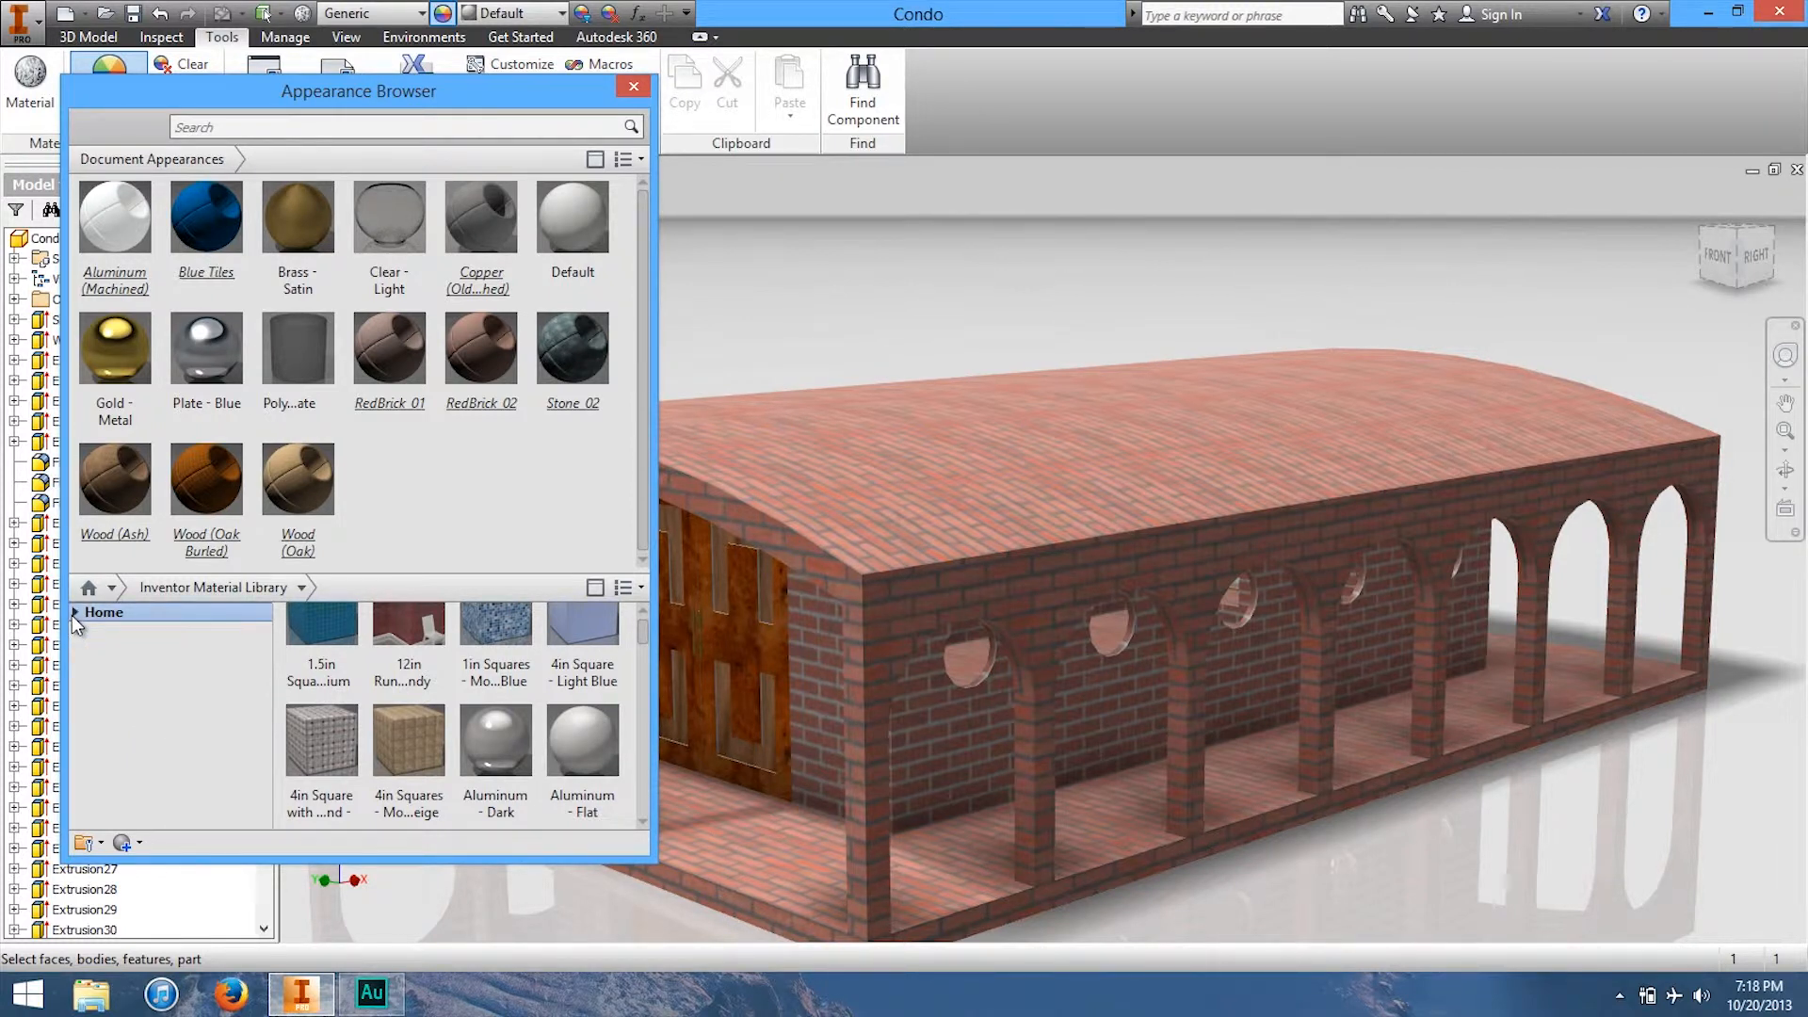
pyautogui.click(75, 614)
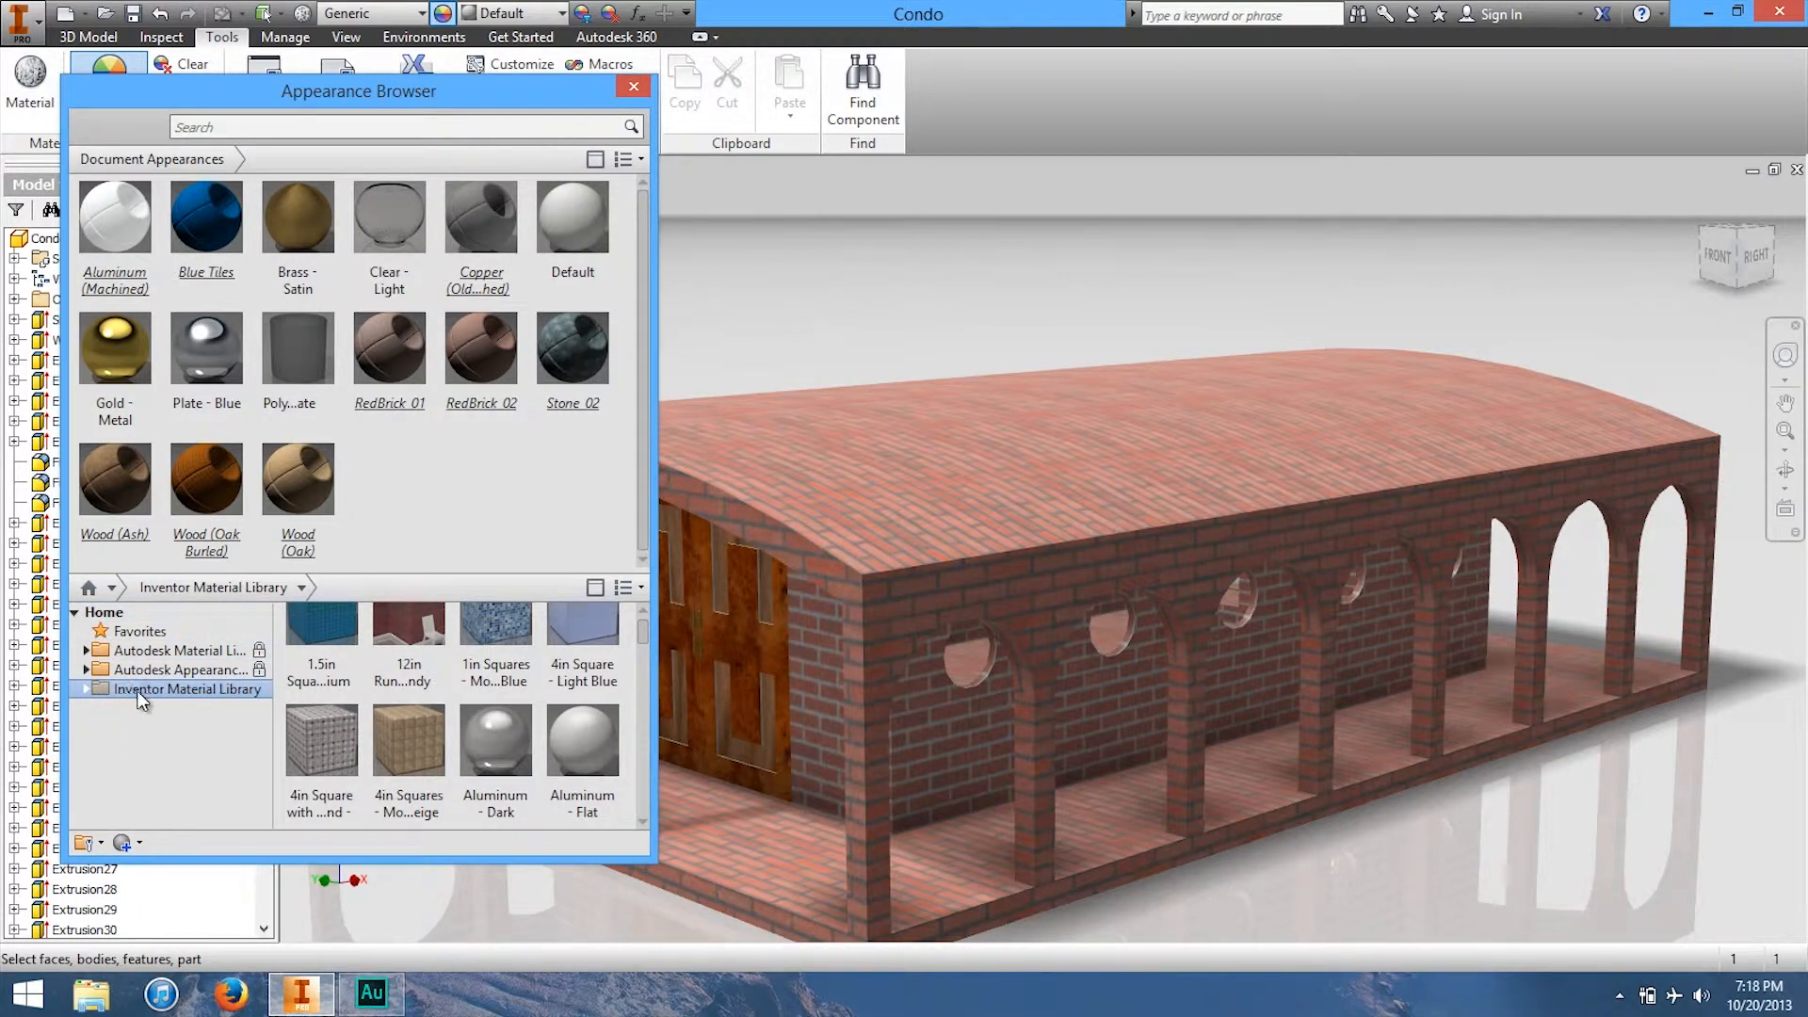
pyautogui.click(88, 688)
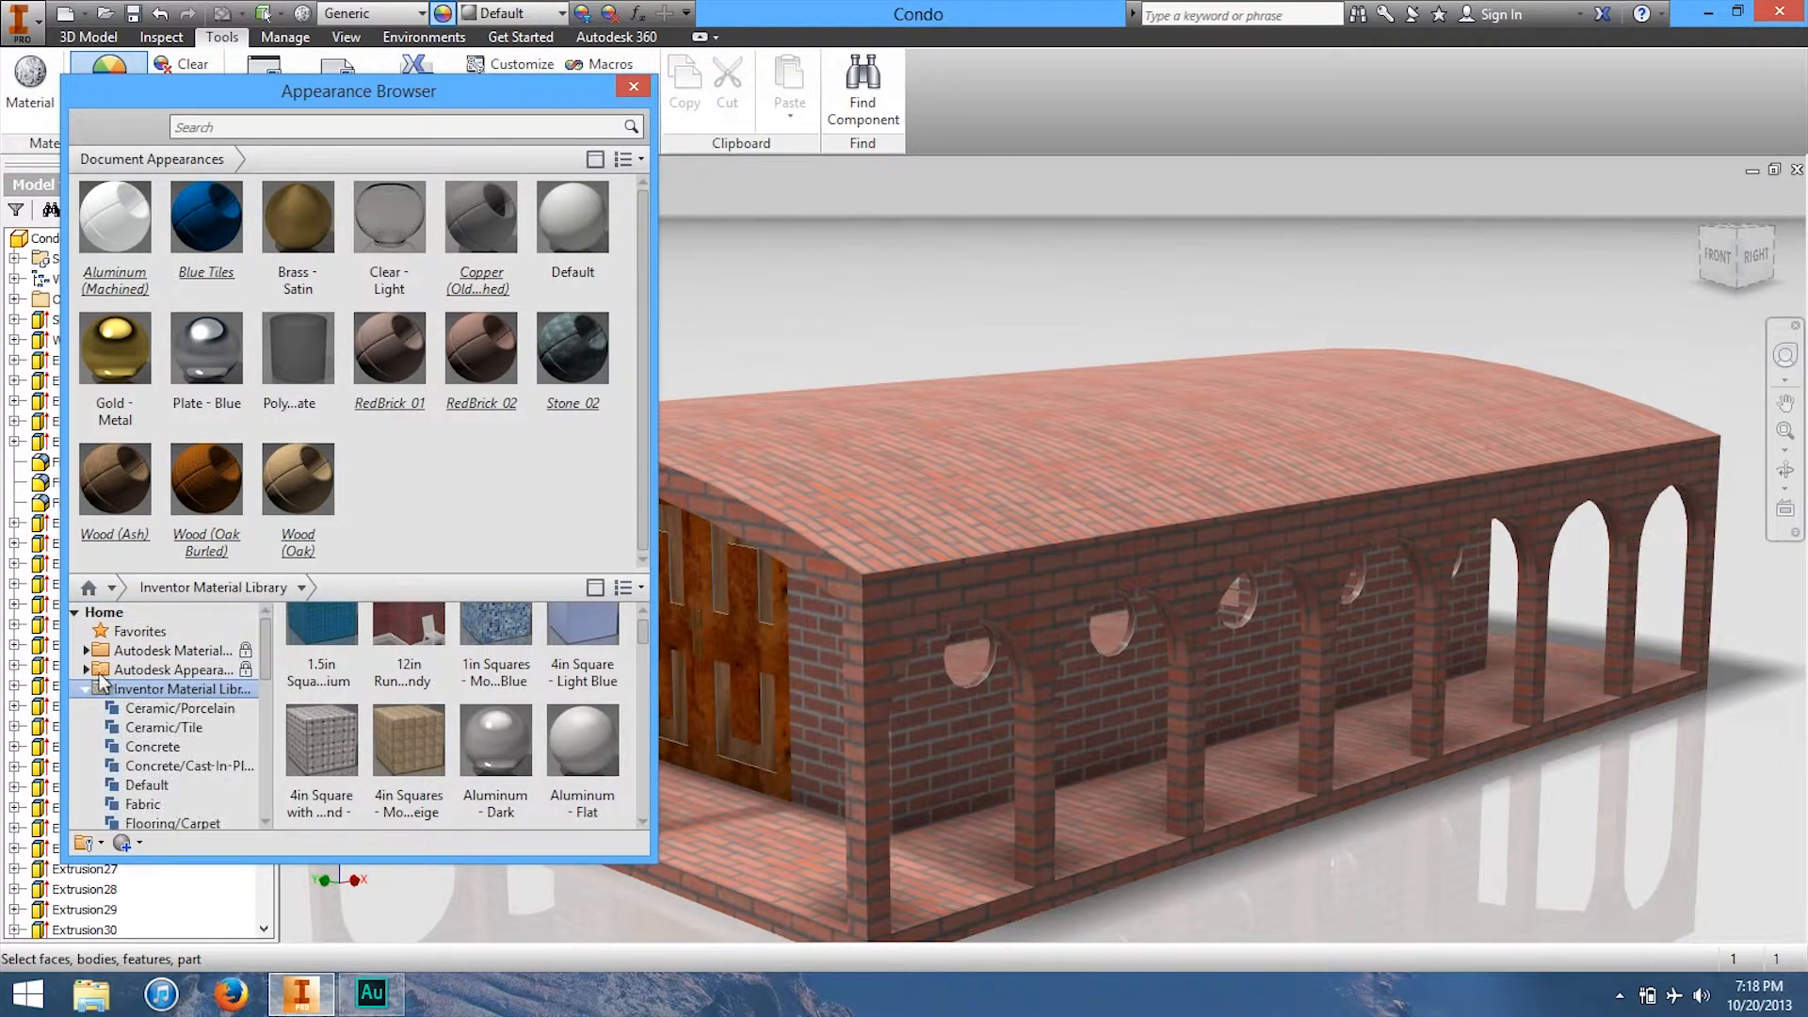
pyautogui.moveTo(290, 103); pyautogui.dragTo(290, 87)
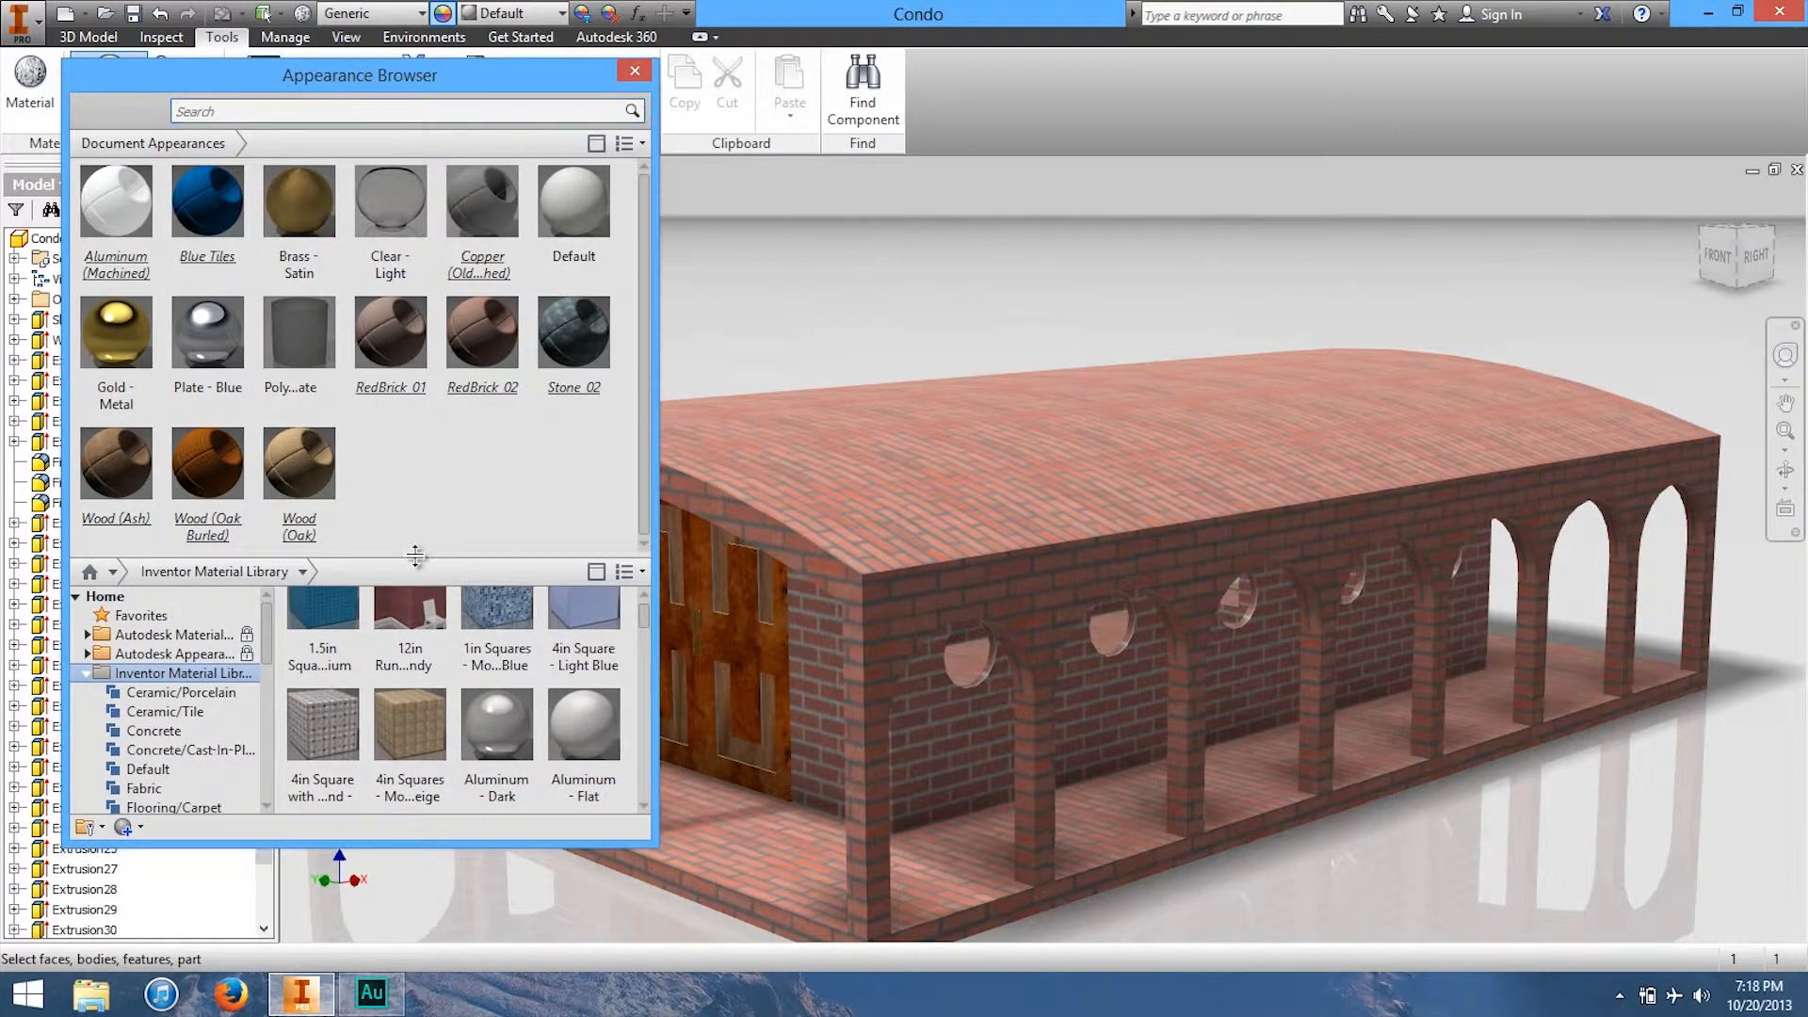
pyautogui.moveTo(408, 551); pyautogui.dragTo(408, 410)
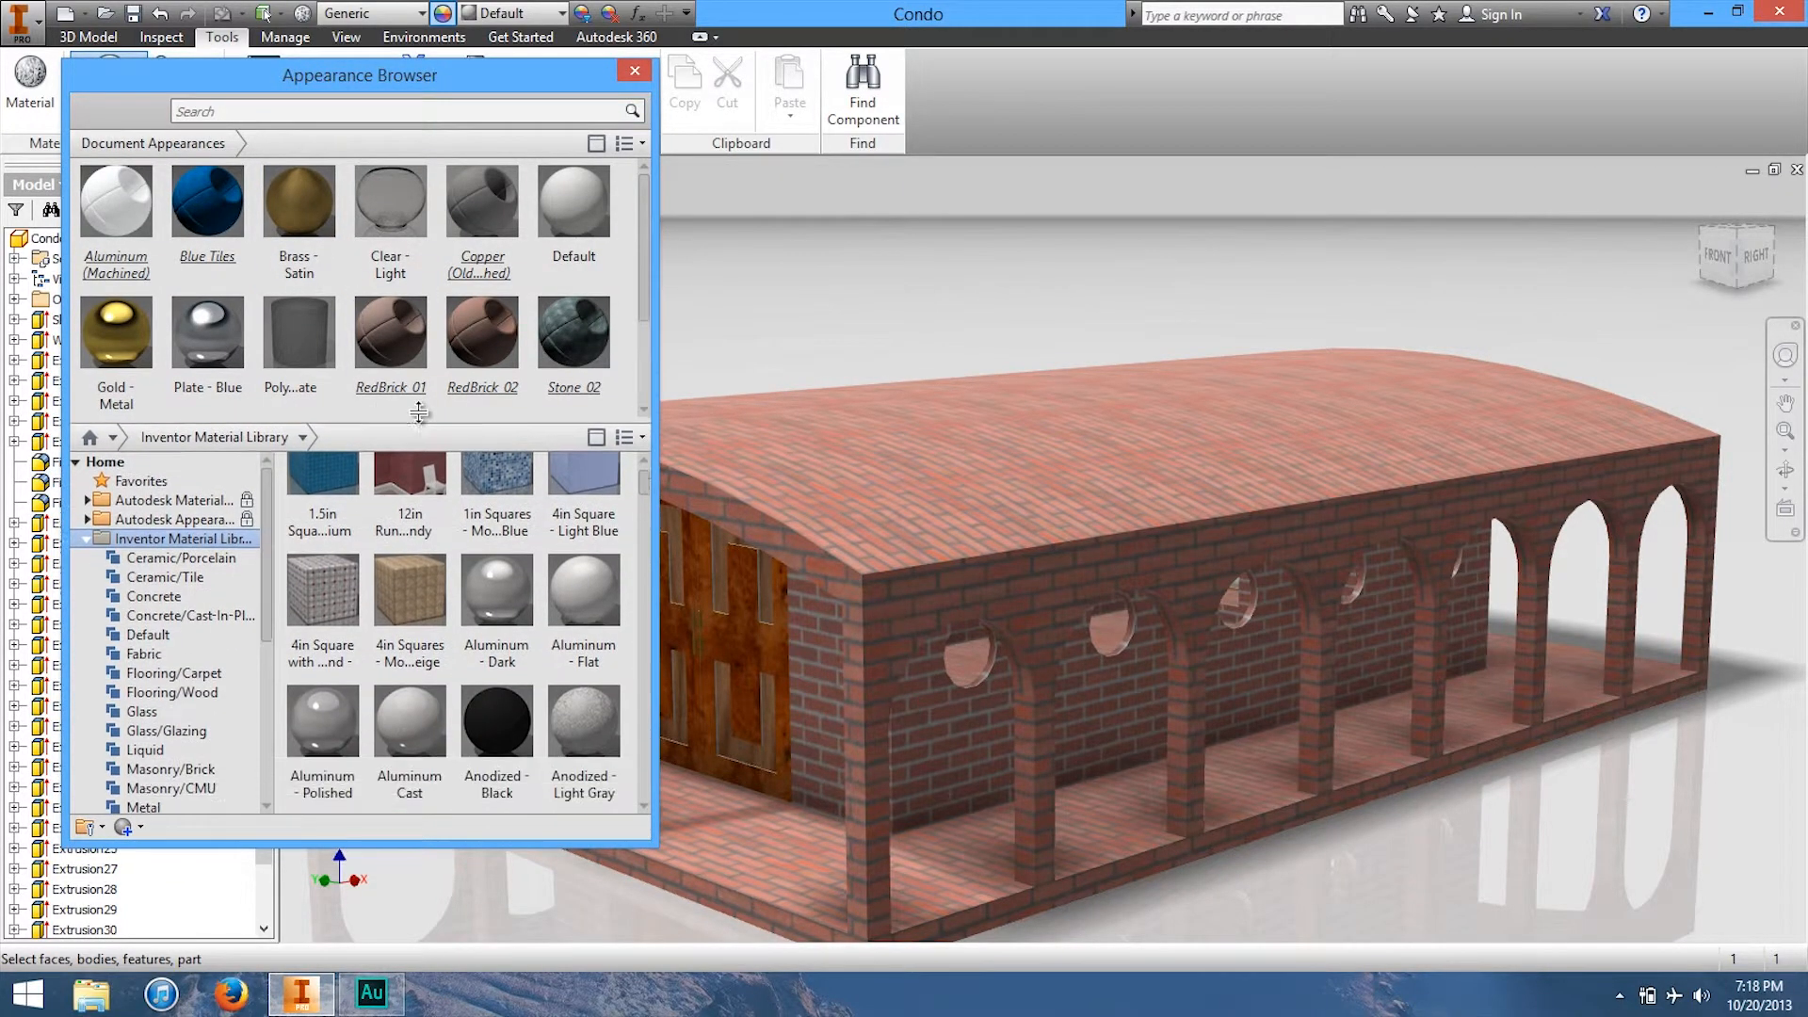
pyautogui.moveTo(268, 592); pyautogui.dragTo(262, 761)
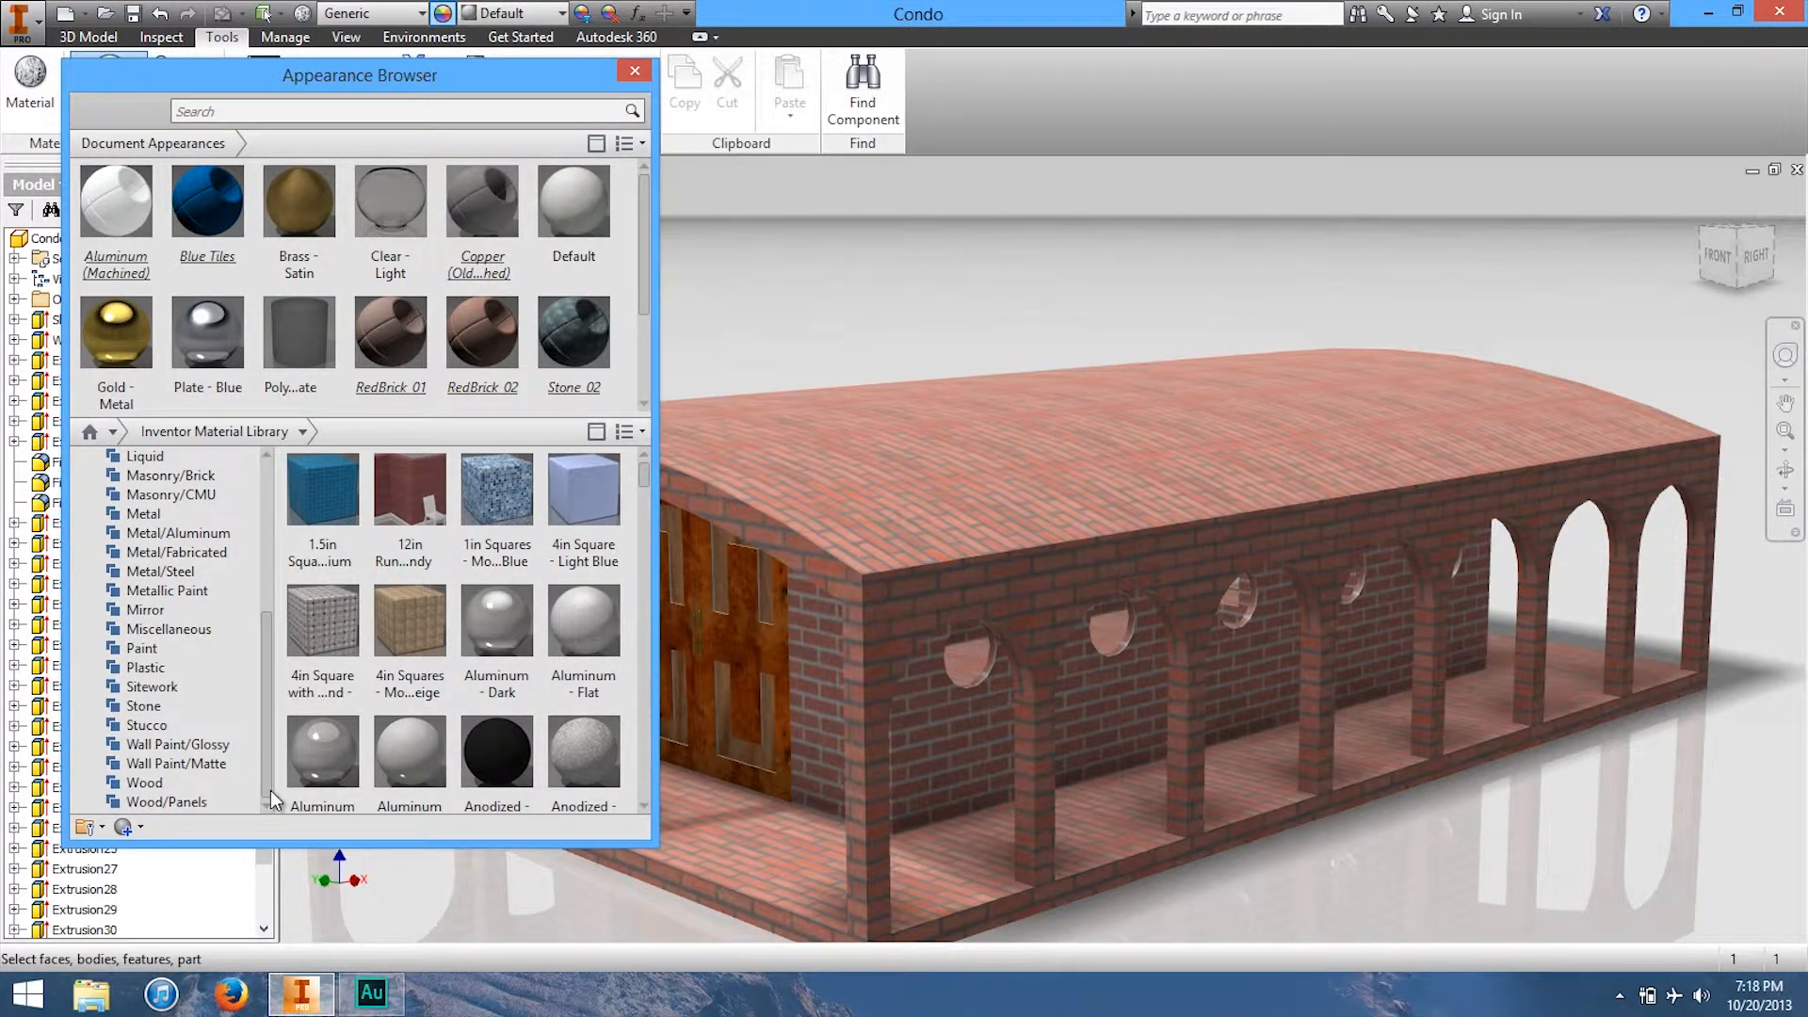
# Step: Browse the appearance categories of the Inventor Material Library from Ceramic/Porcelain and Concrete down to Flooring/Wood
pyautogui.moveTo(270, 790); pyautogui.dragTo(237, 557)
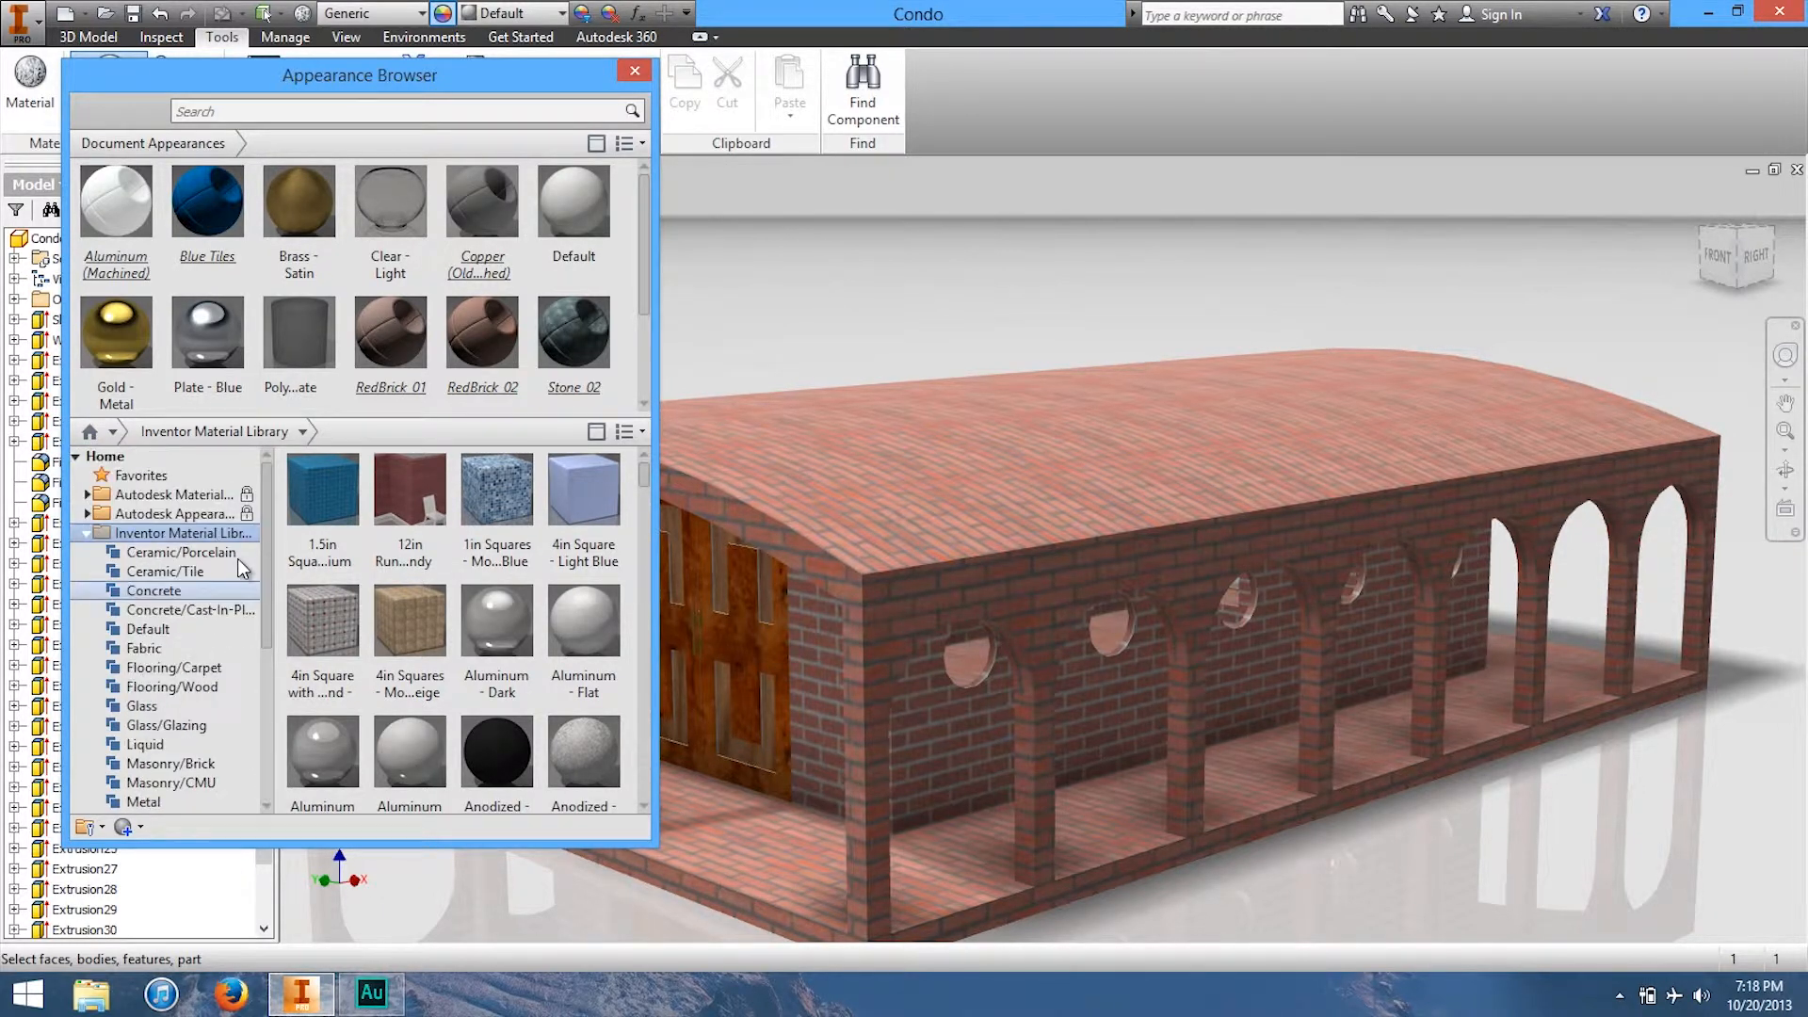
pyautogui.click(174, 552)
pyautogui.click(165, 573)
pyautogui.click(169, 591)
pyautogui.click(186, 648)
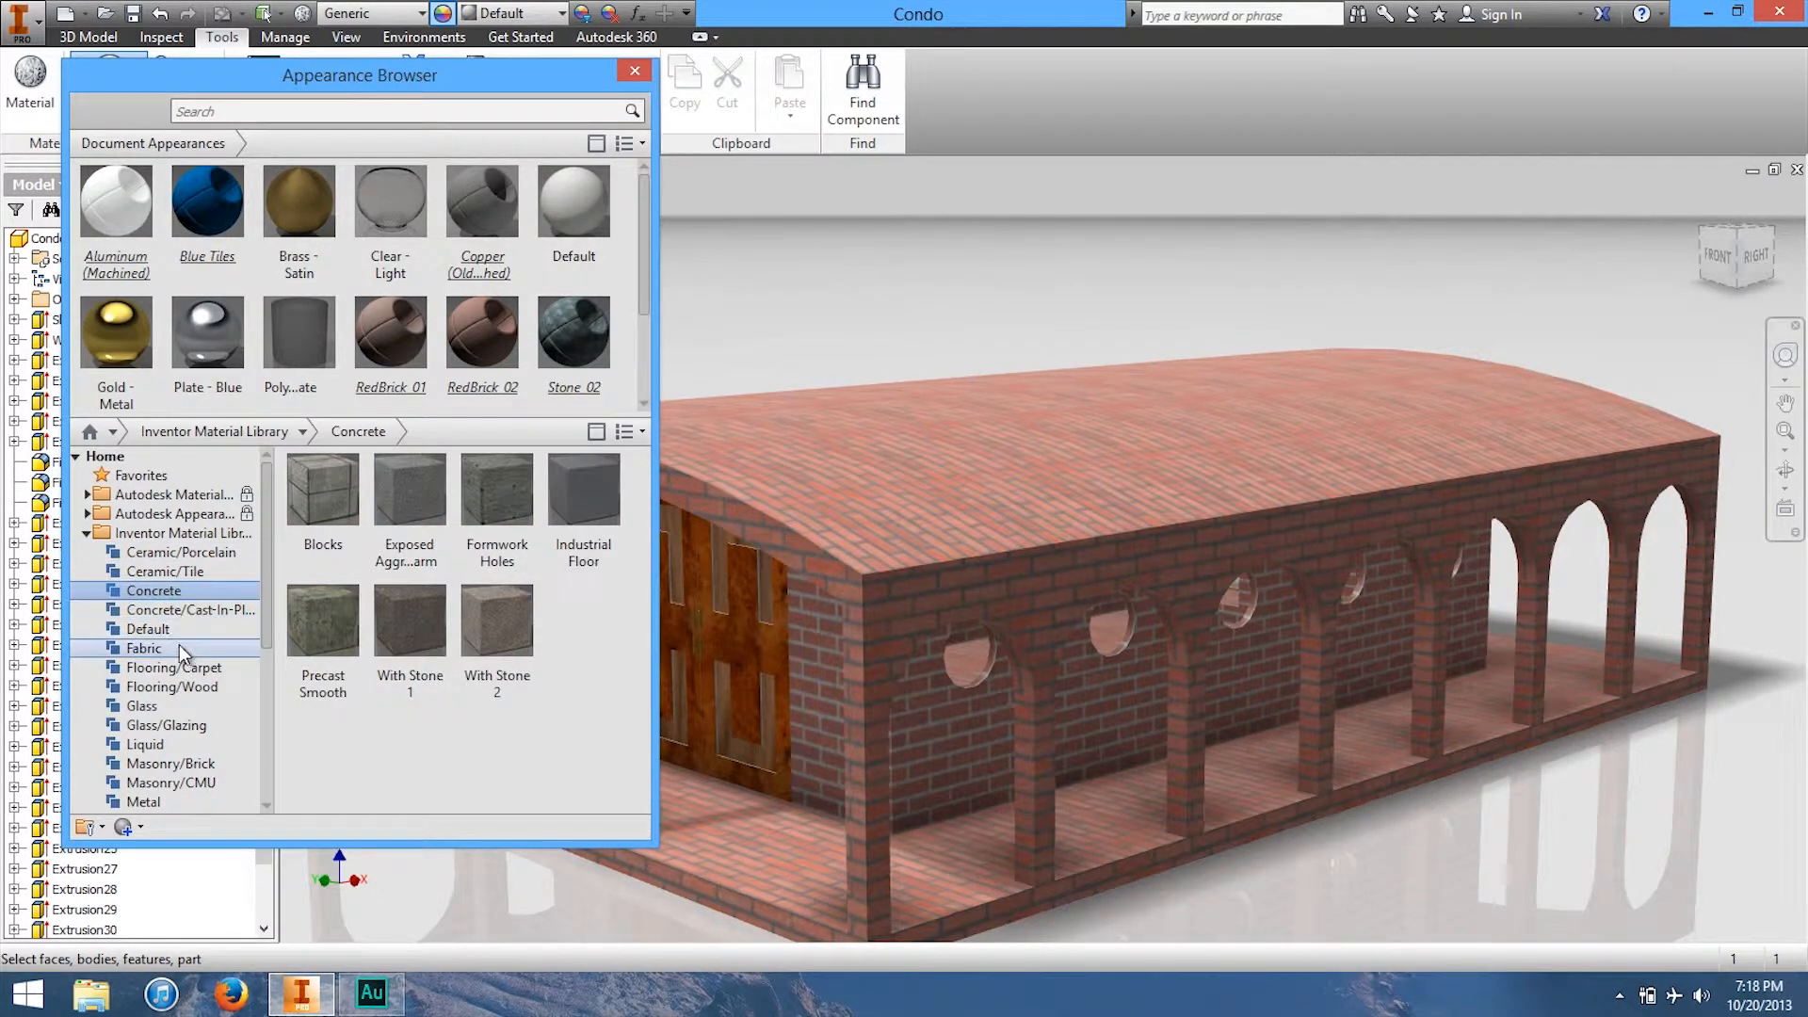
pyautogui.click(217, 685)
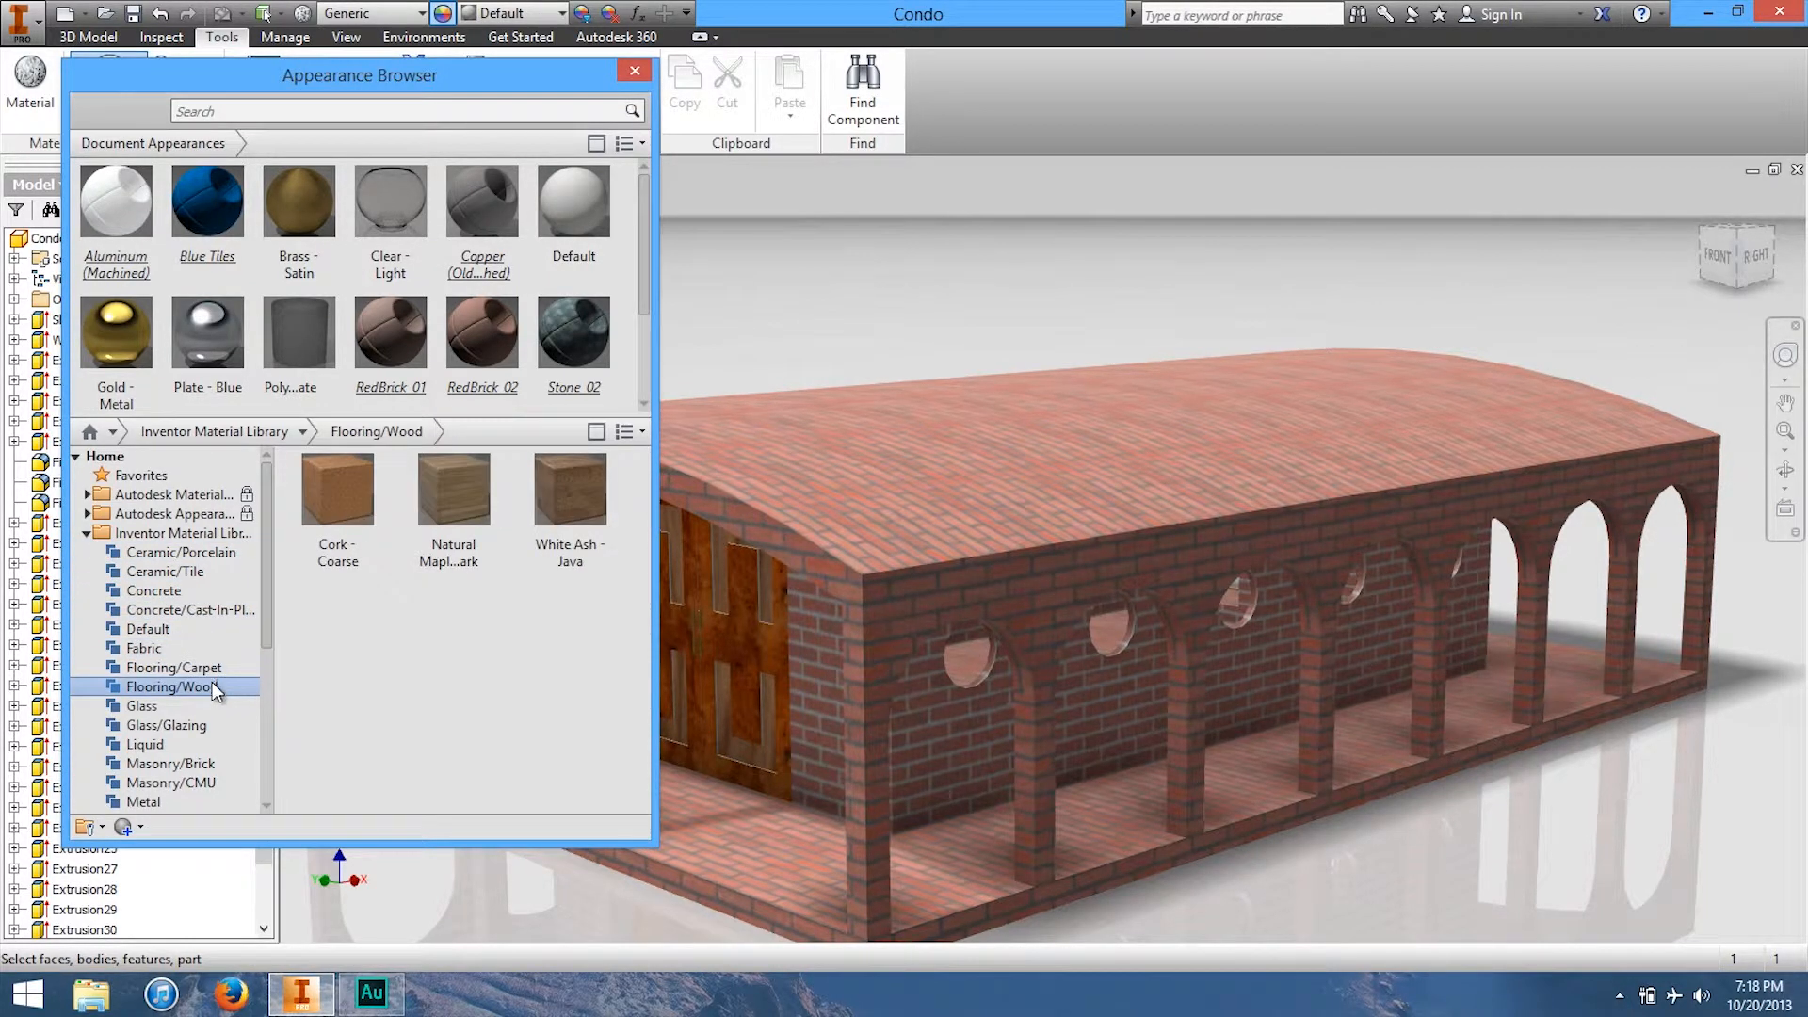
# Step: Look through the library's further appearance categories, including Metal/Aluminum, Miscellaneous and Wood
pyautogui.moveTo(265, 608); pyautogui.dragTo(269, 697)
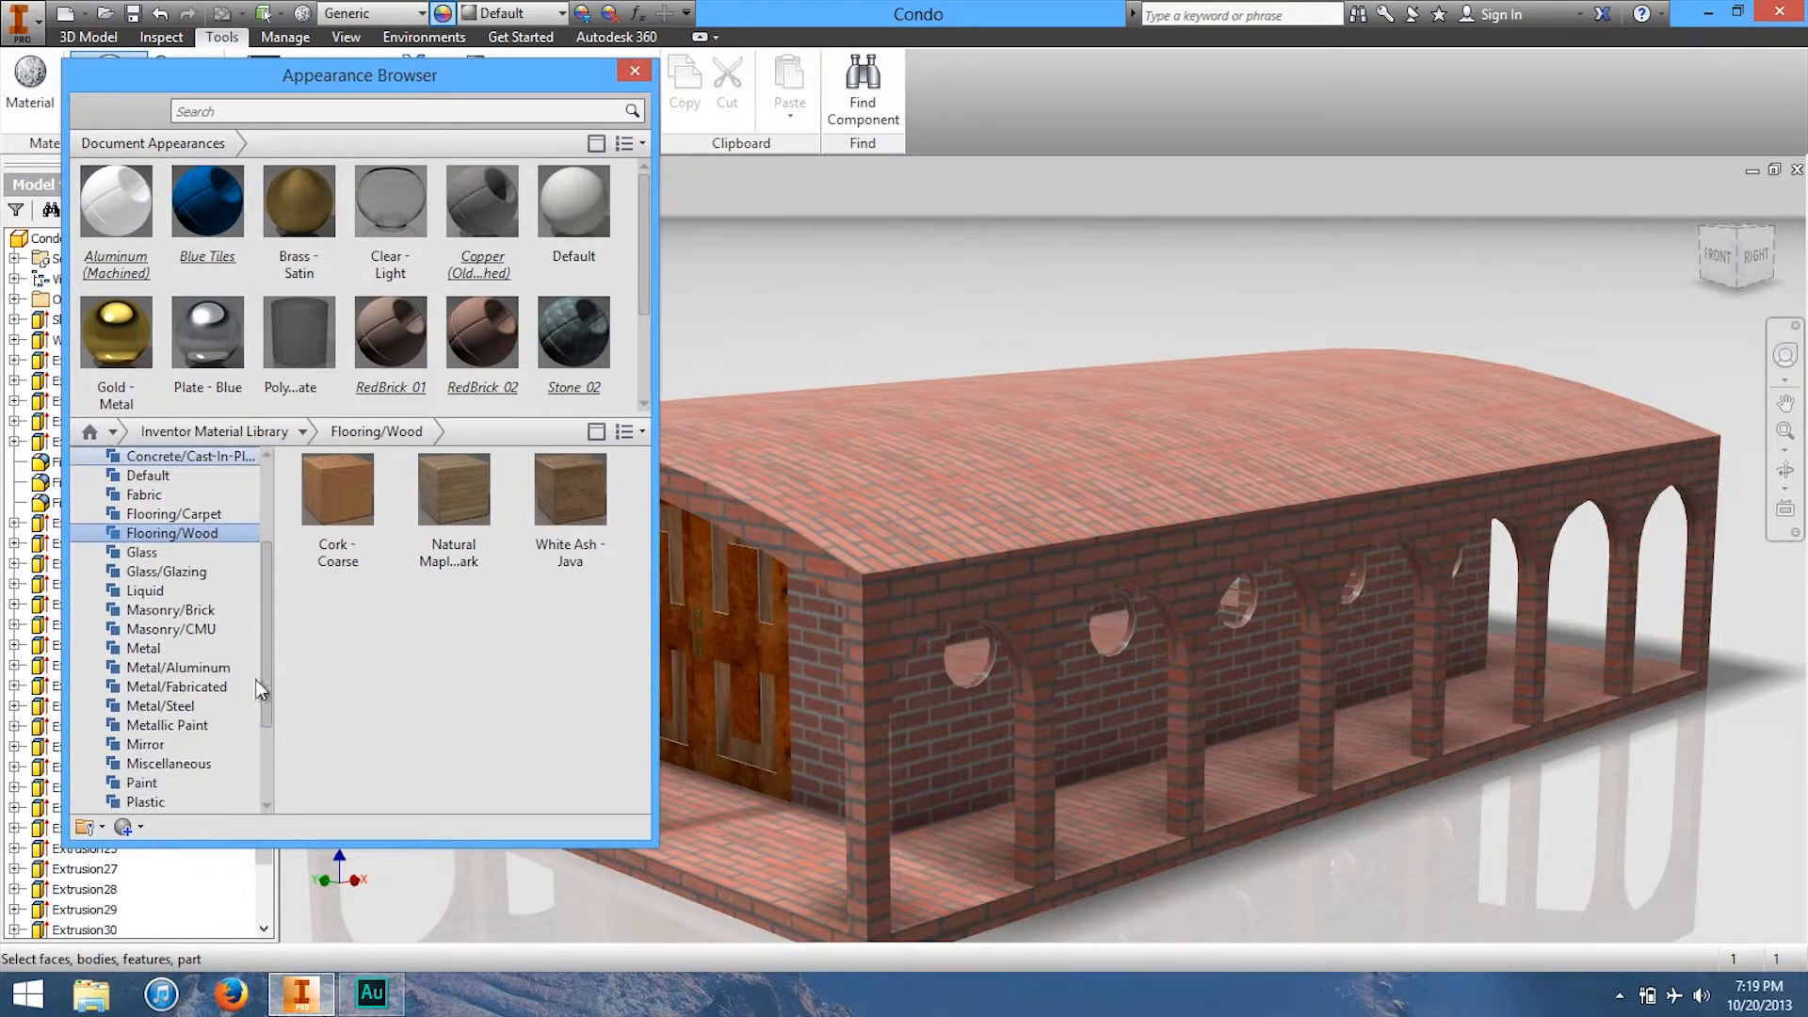
pyautogui.click(170, 553)
pyautogui.click(178, 591)
pyautogui.moveTo(263, 644); pyautogui.dragTo(270, 715)
pyautogui.click(142, 534)
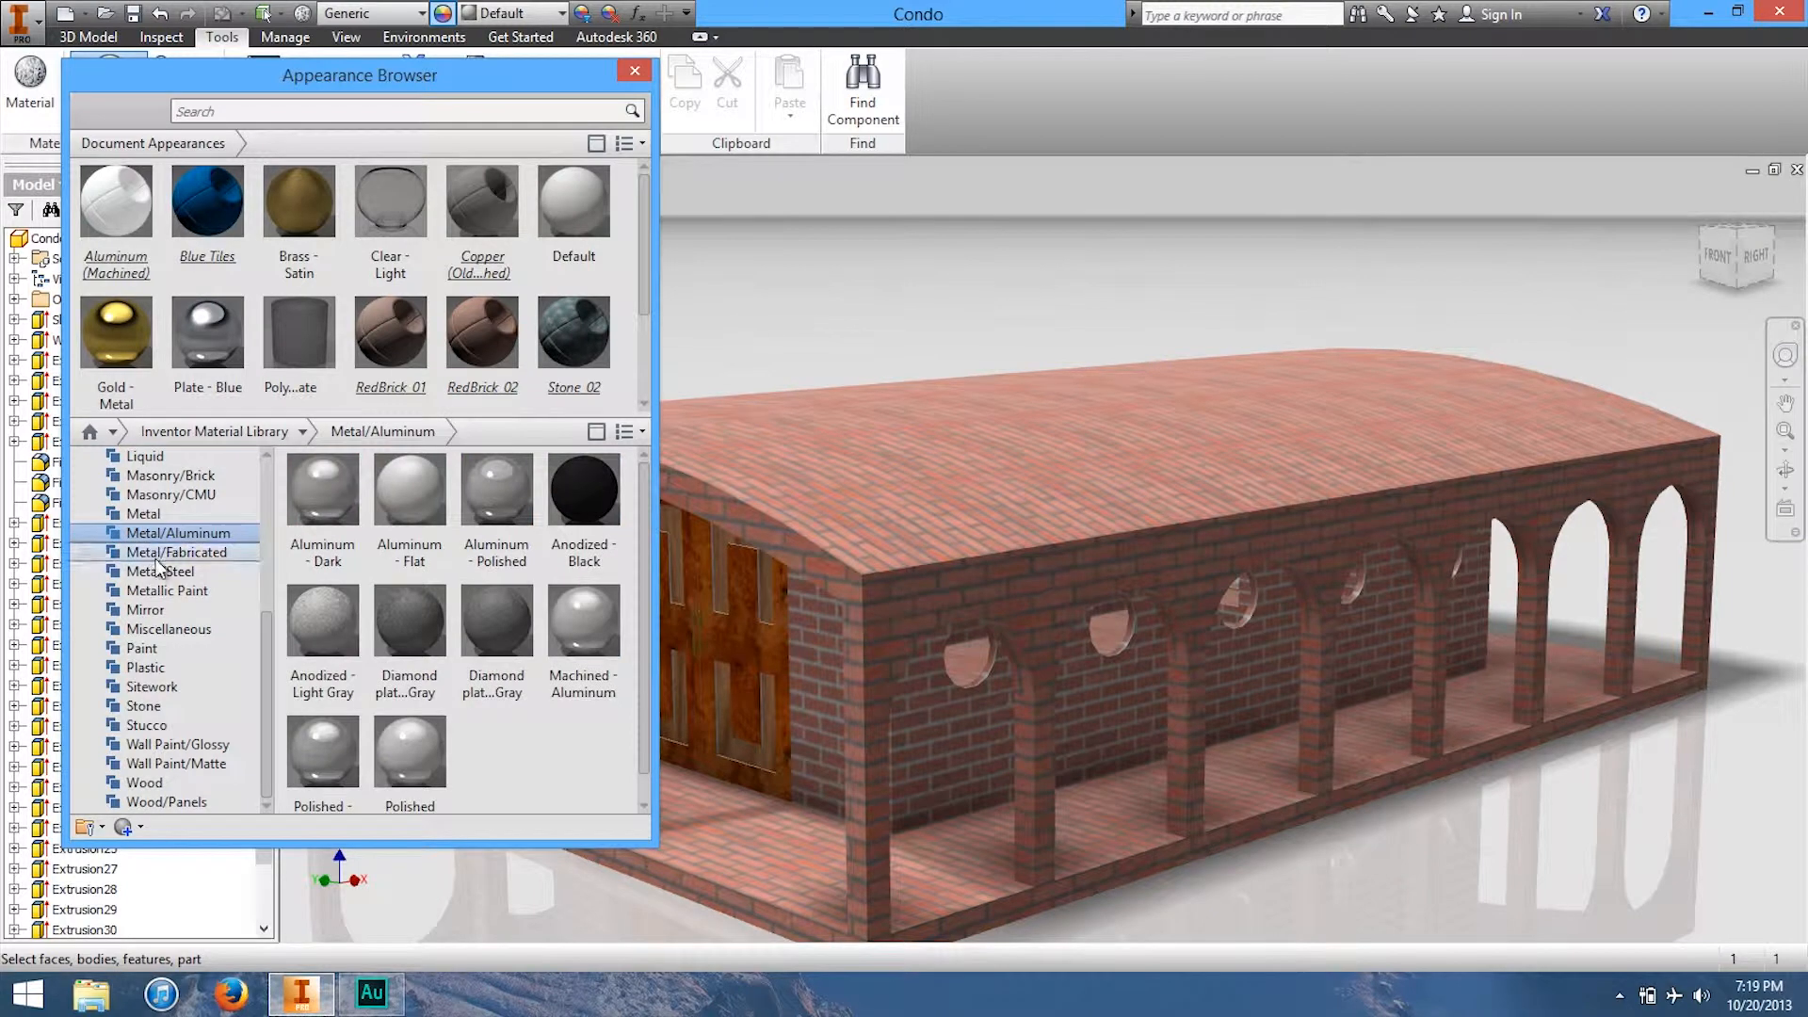
pyautogui.click(188, 629)
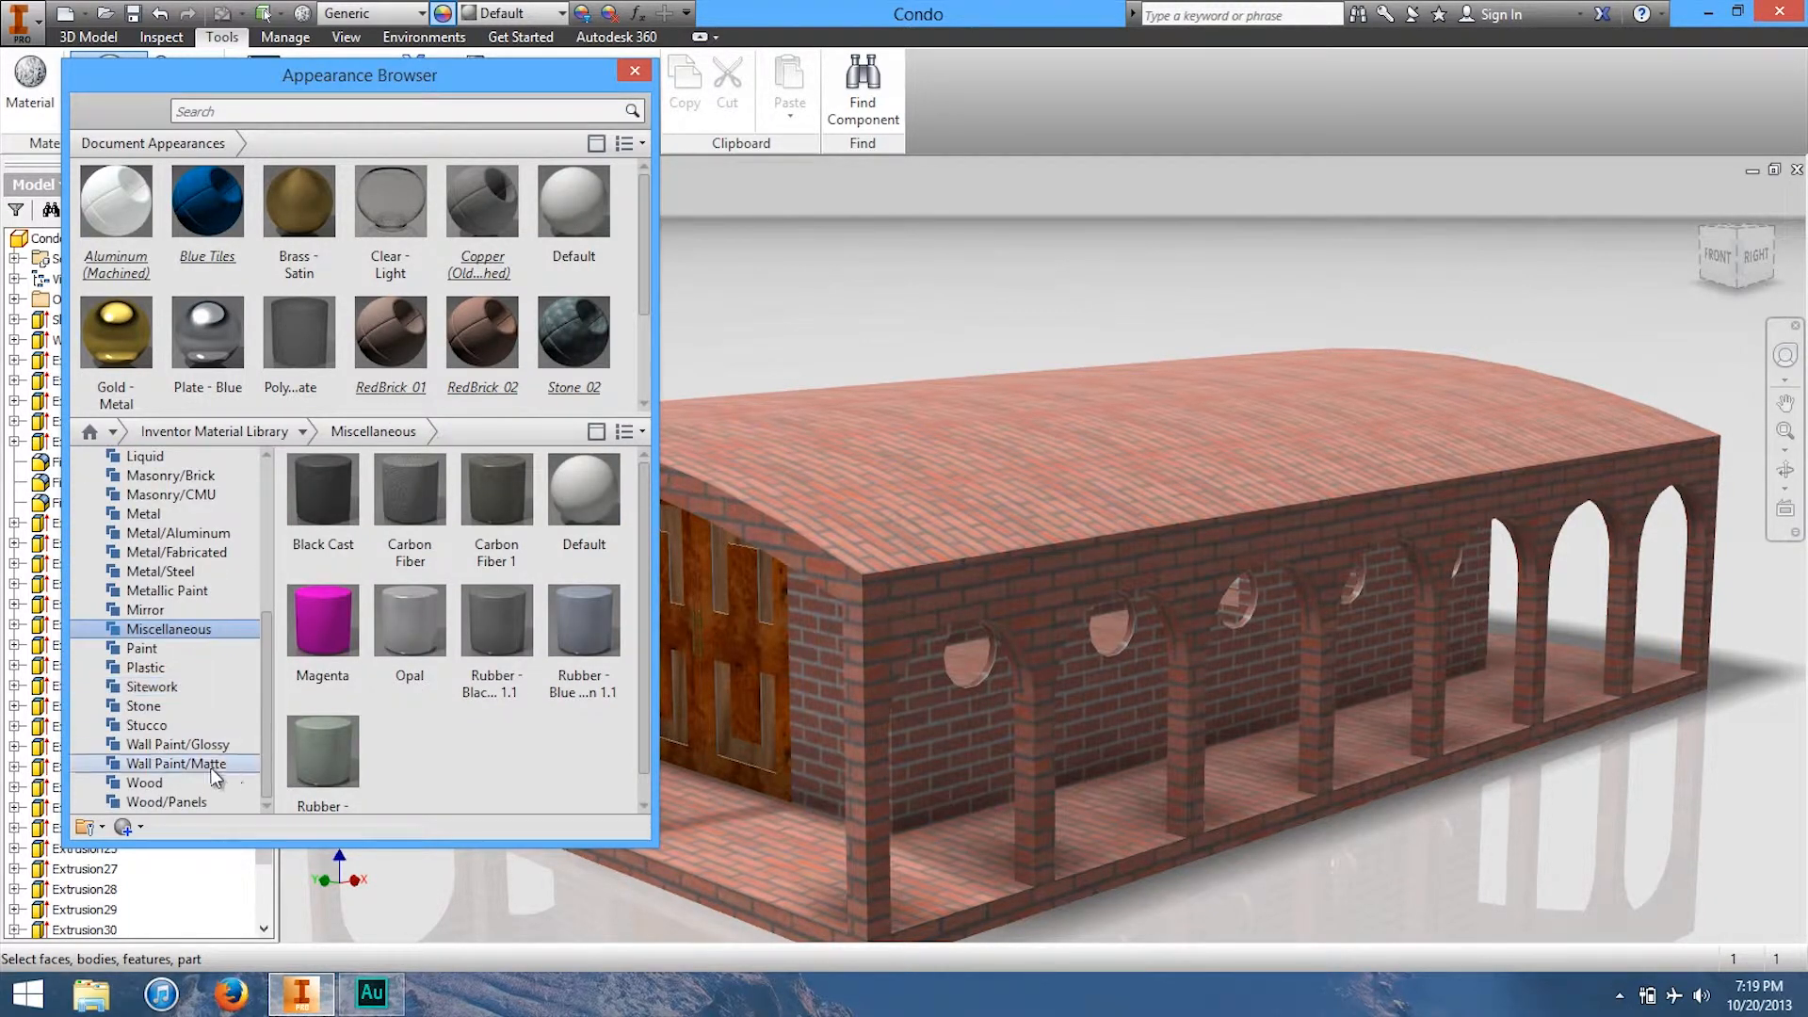
pyautogui.click(173, 785)
# Step: Add Rubble - River Rock from the Stone category to the document appearances and apply it to the condo's curved roof
pyautogui.click(174, 707)
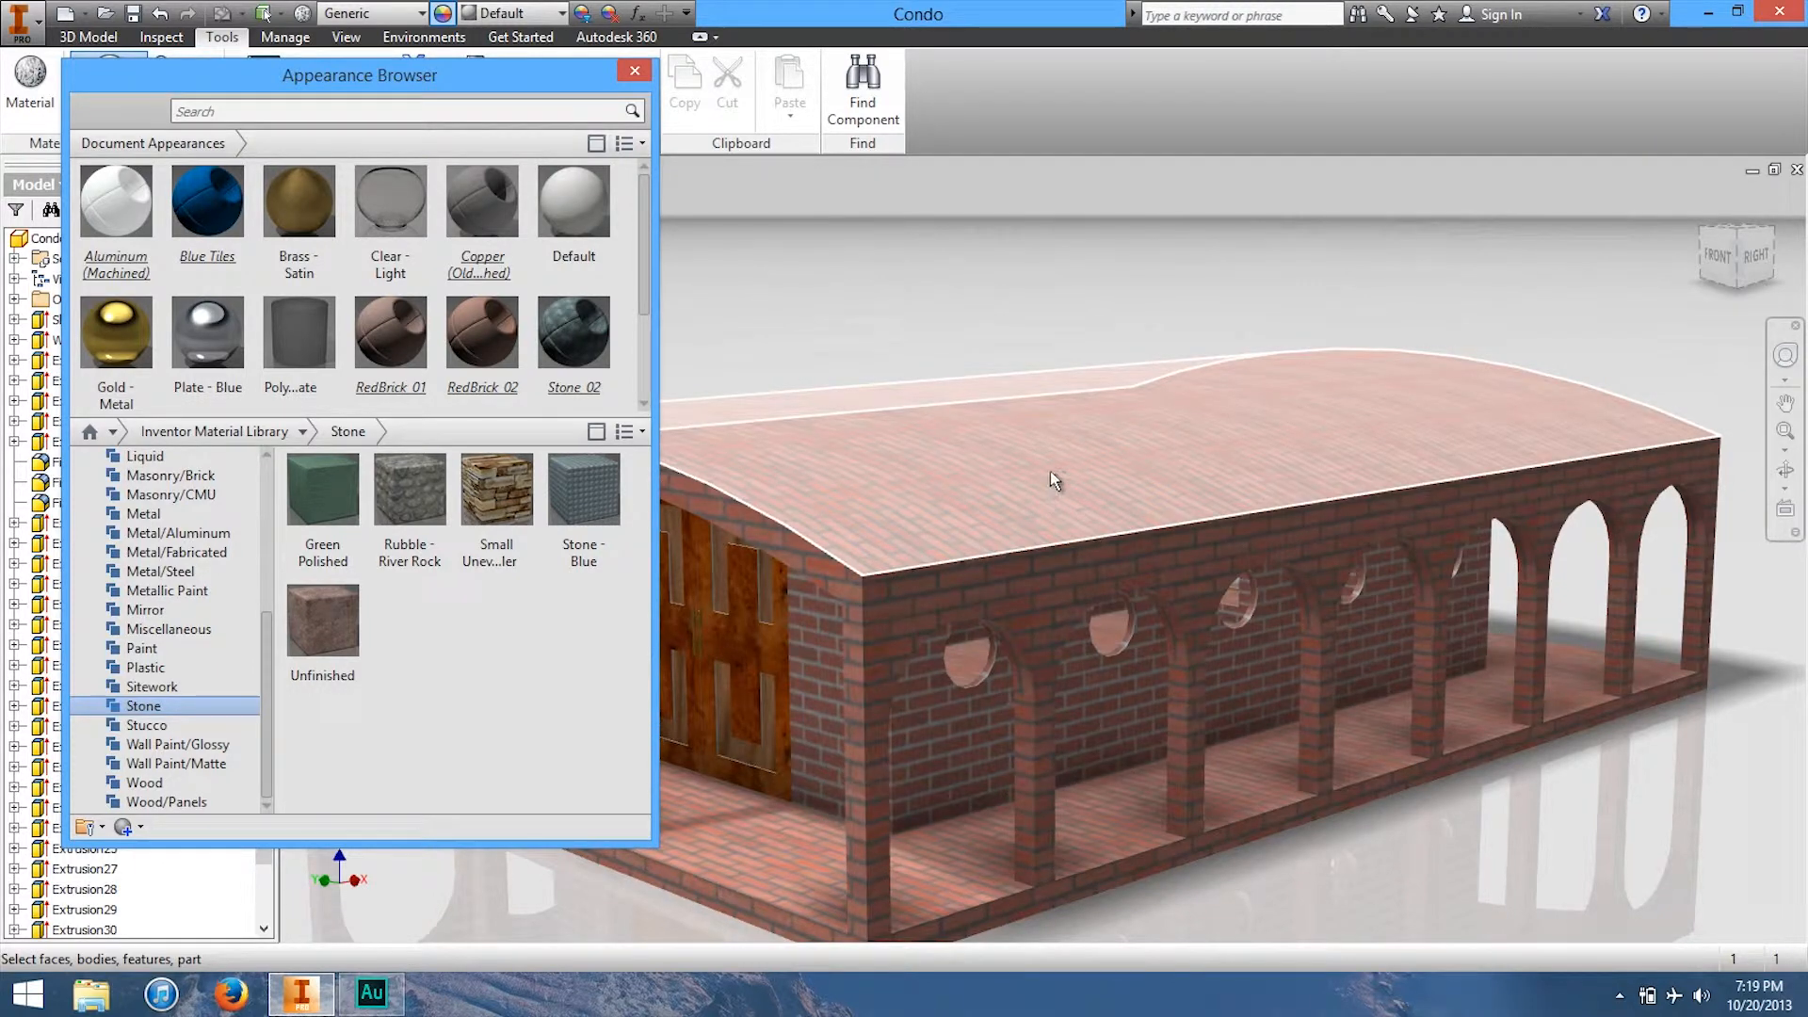
pyautogui.click(1052, 481)
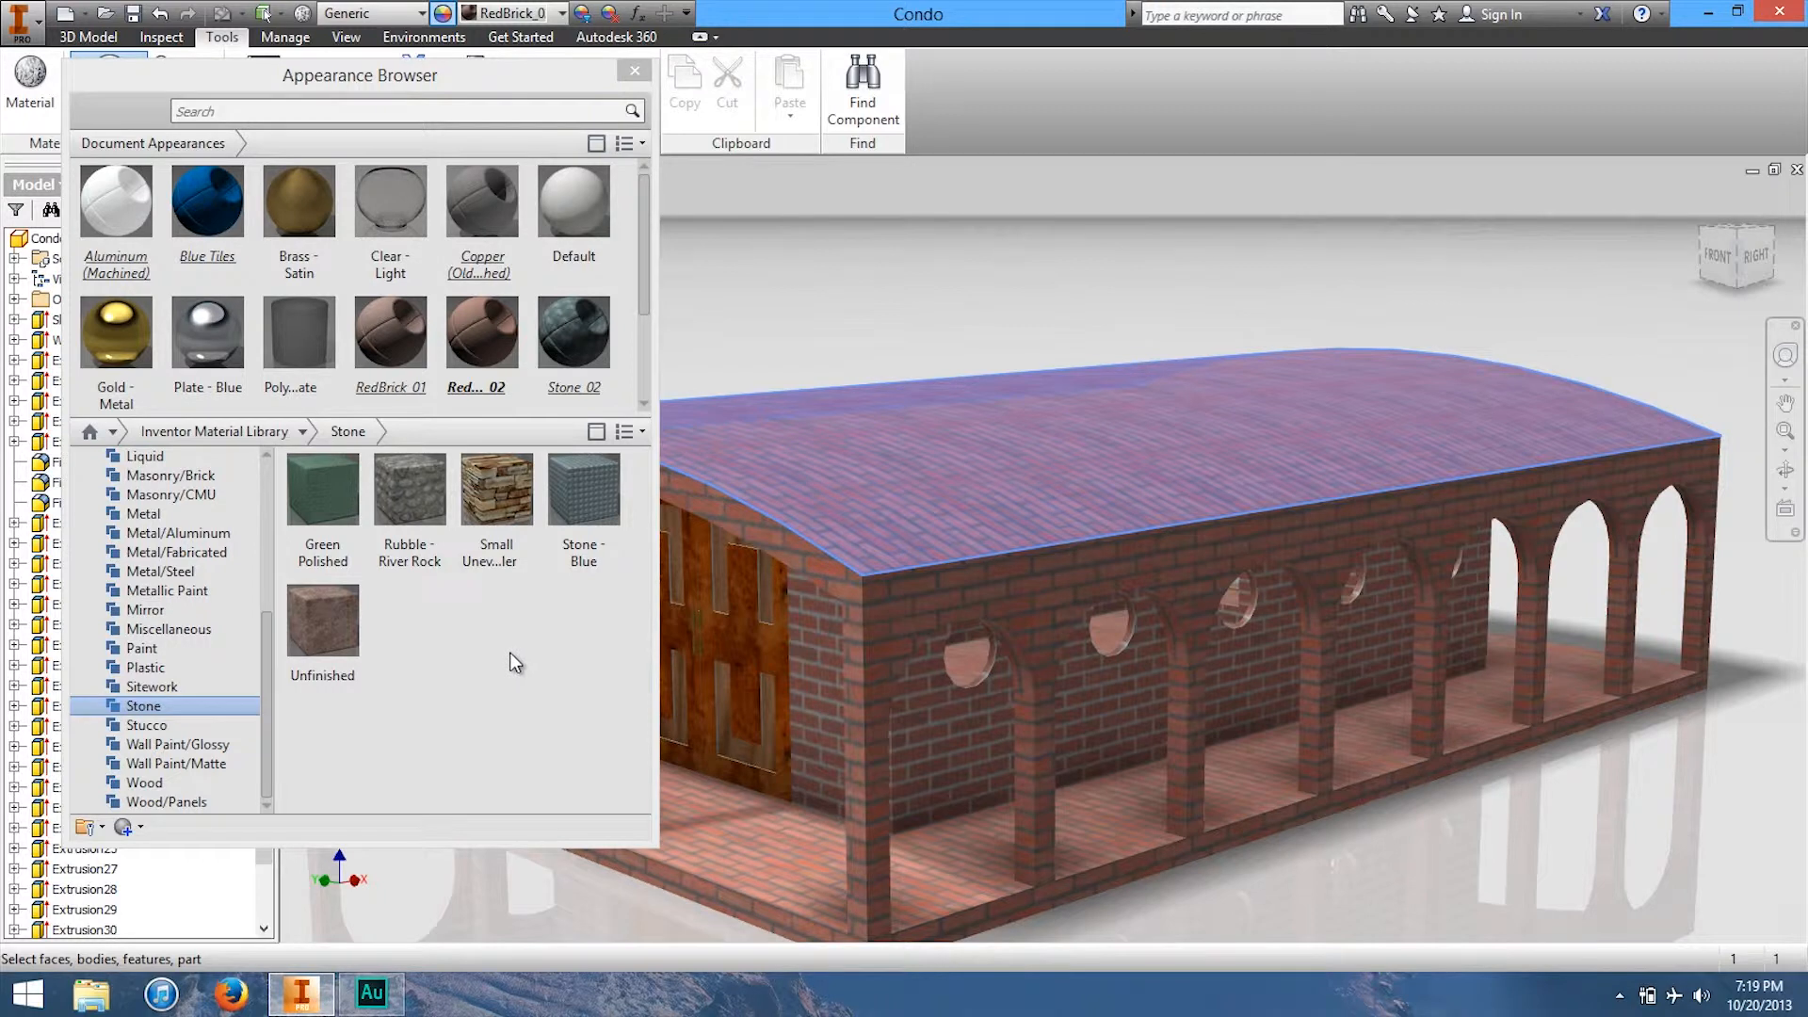
pyautogui.click(395, 489)
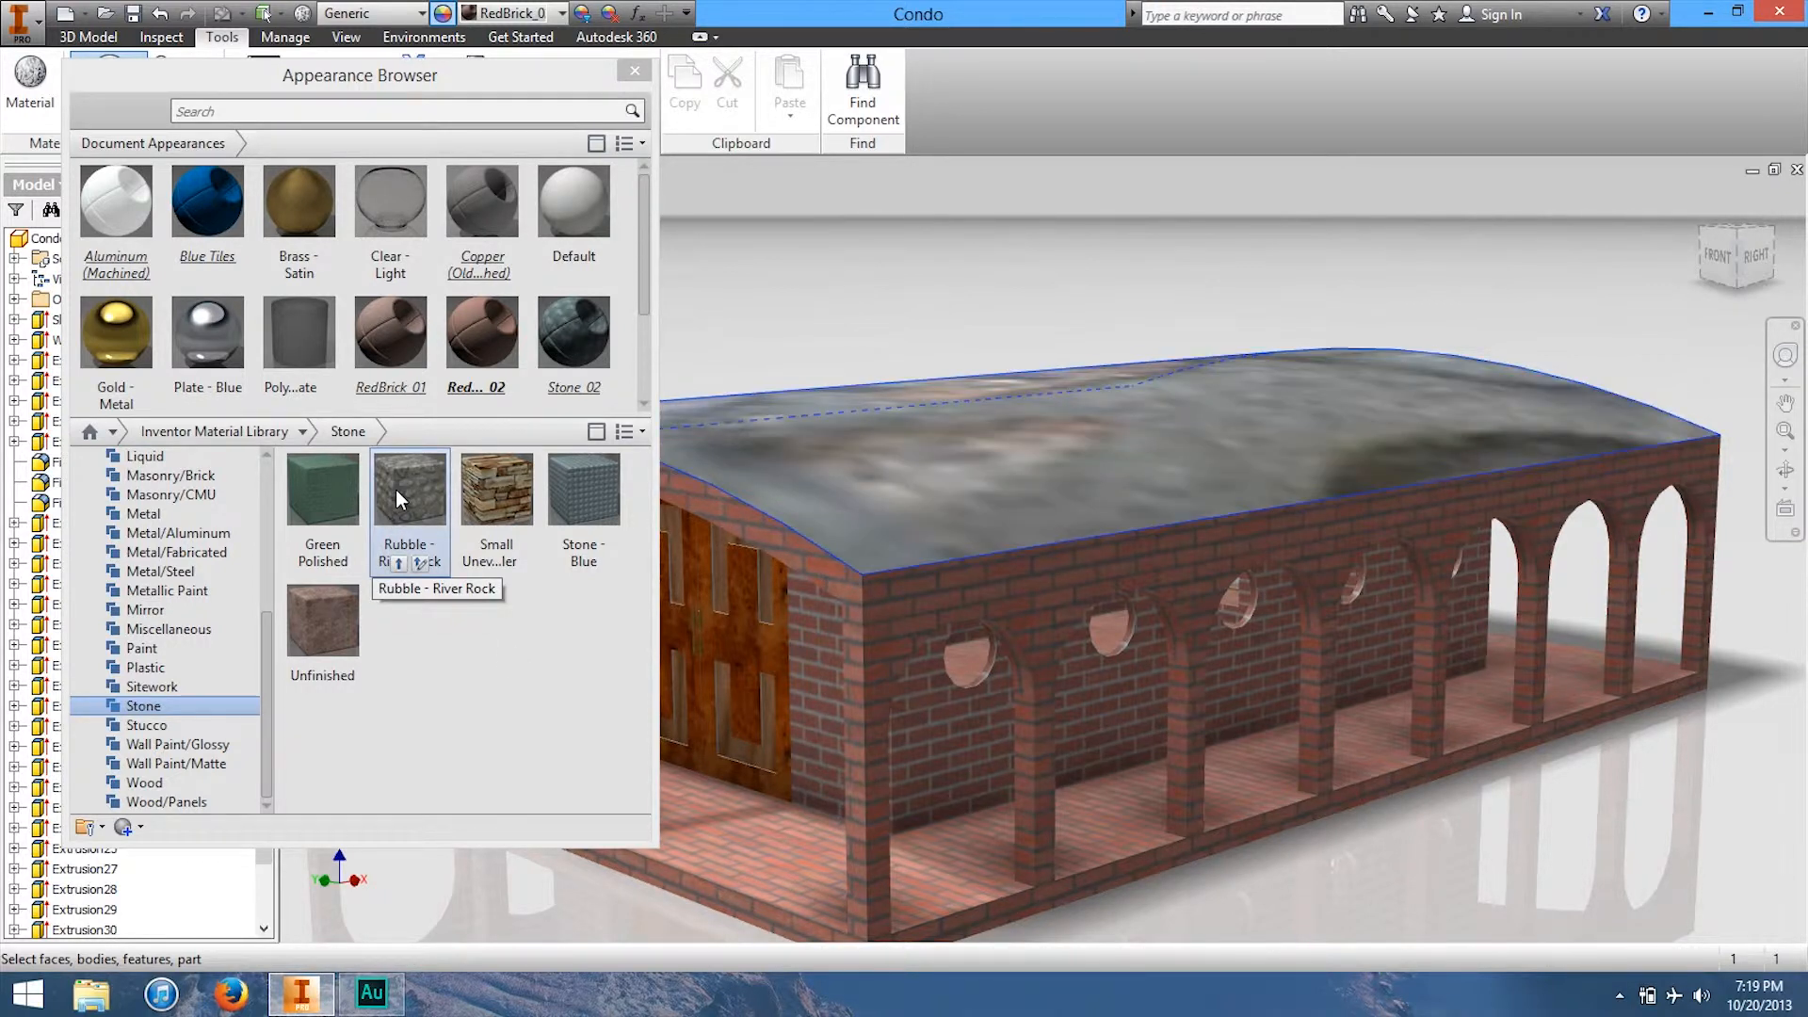
pyautogui.click(395, 489)
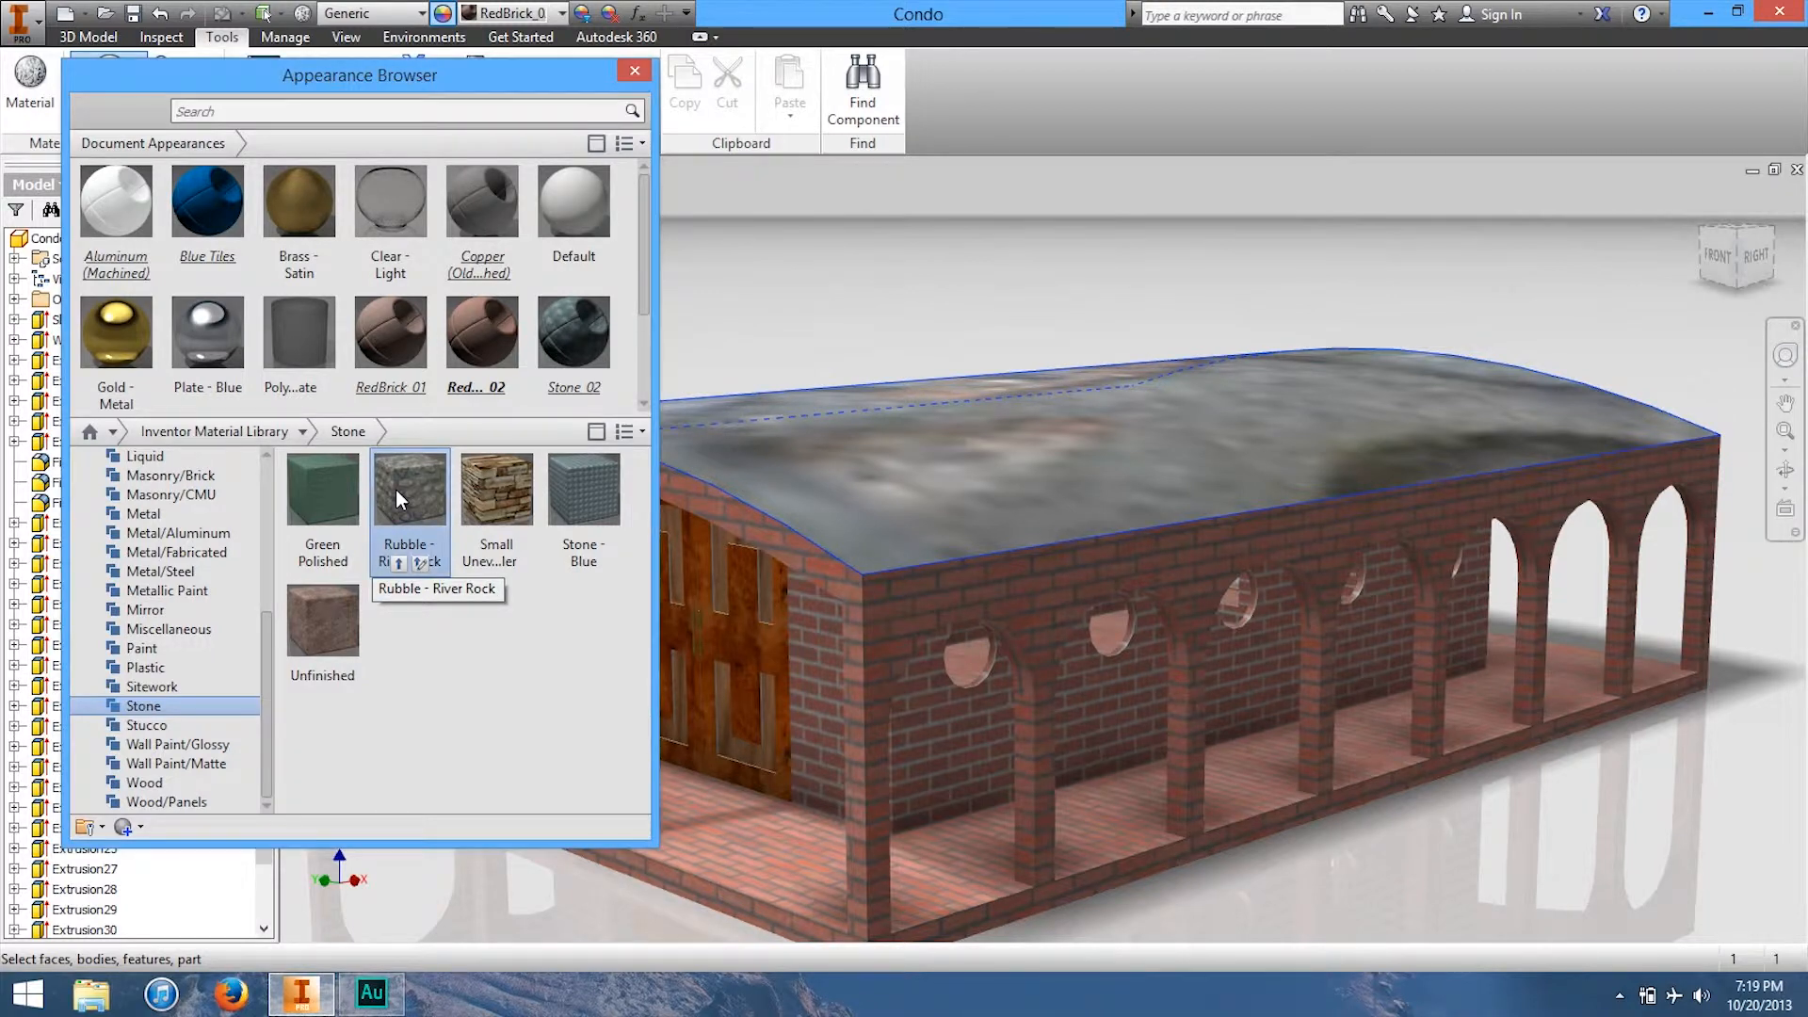
pyautogui.doubleClick(396, 488)
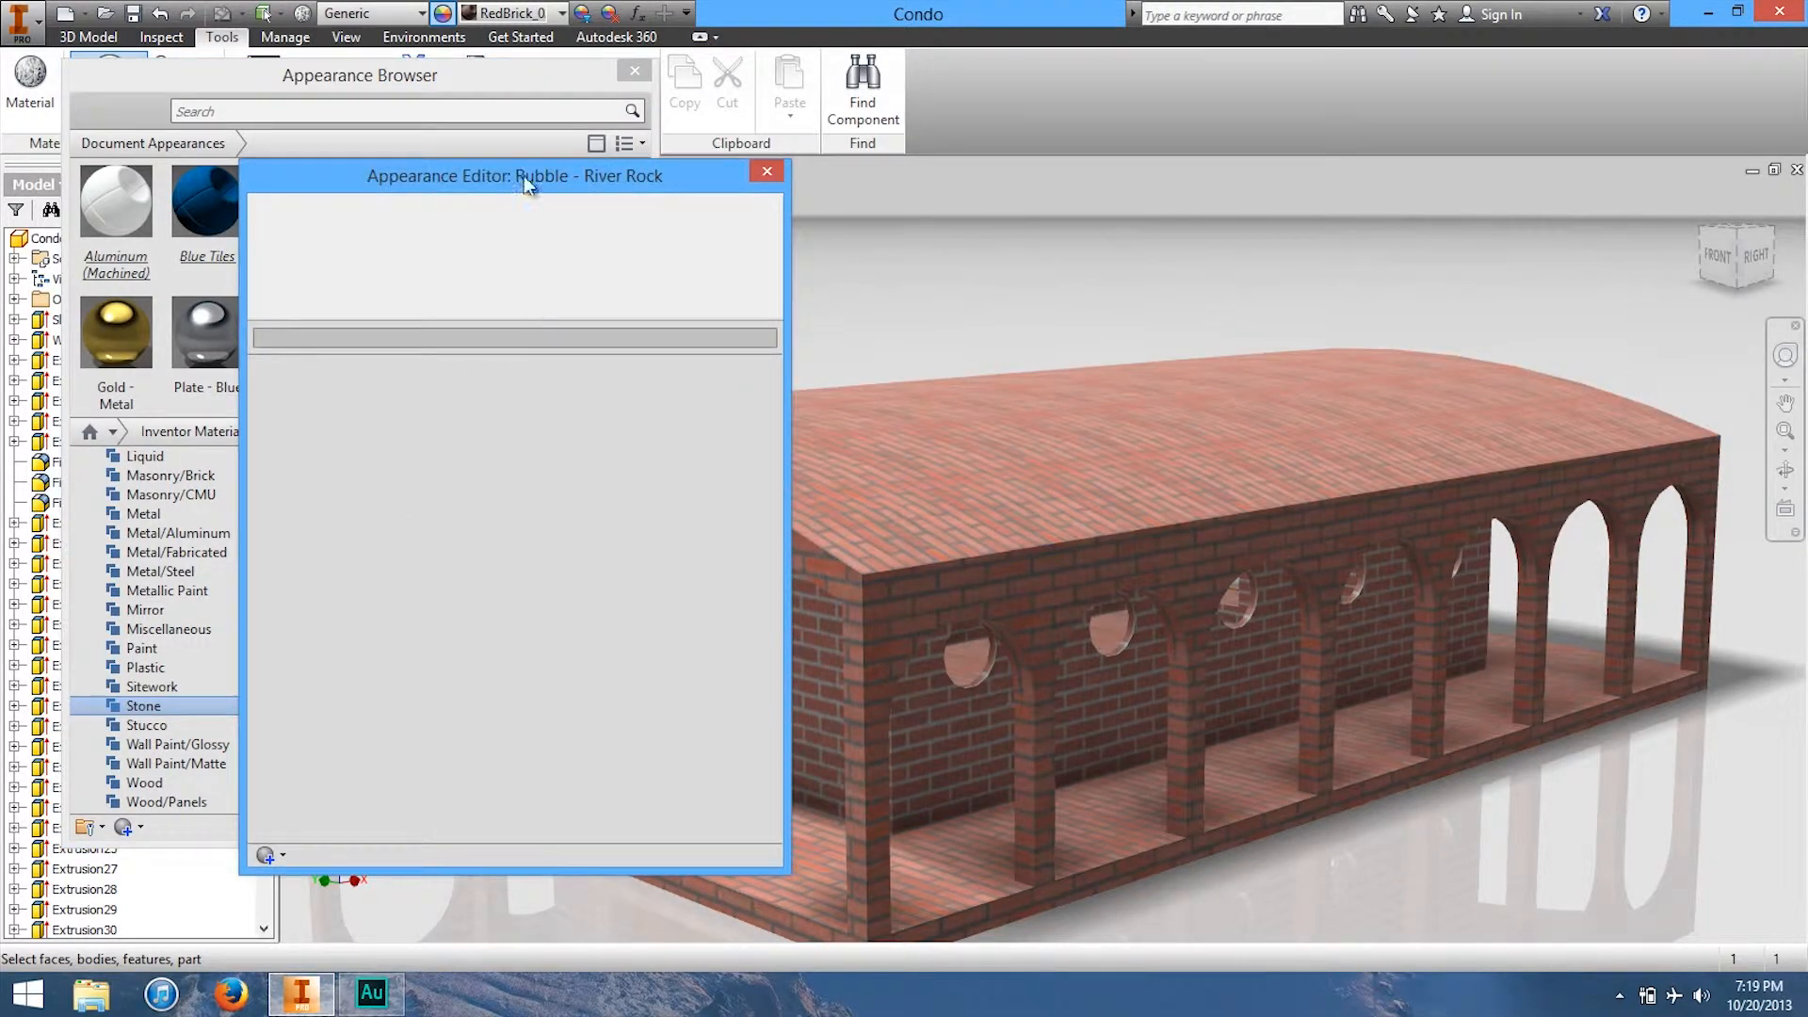
pyautogui.moveTo(517, 186); pyautogui.dragTo(486, 173)
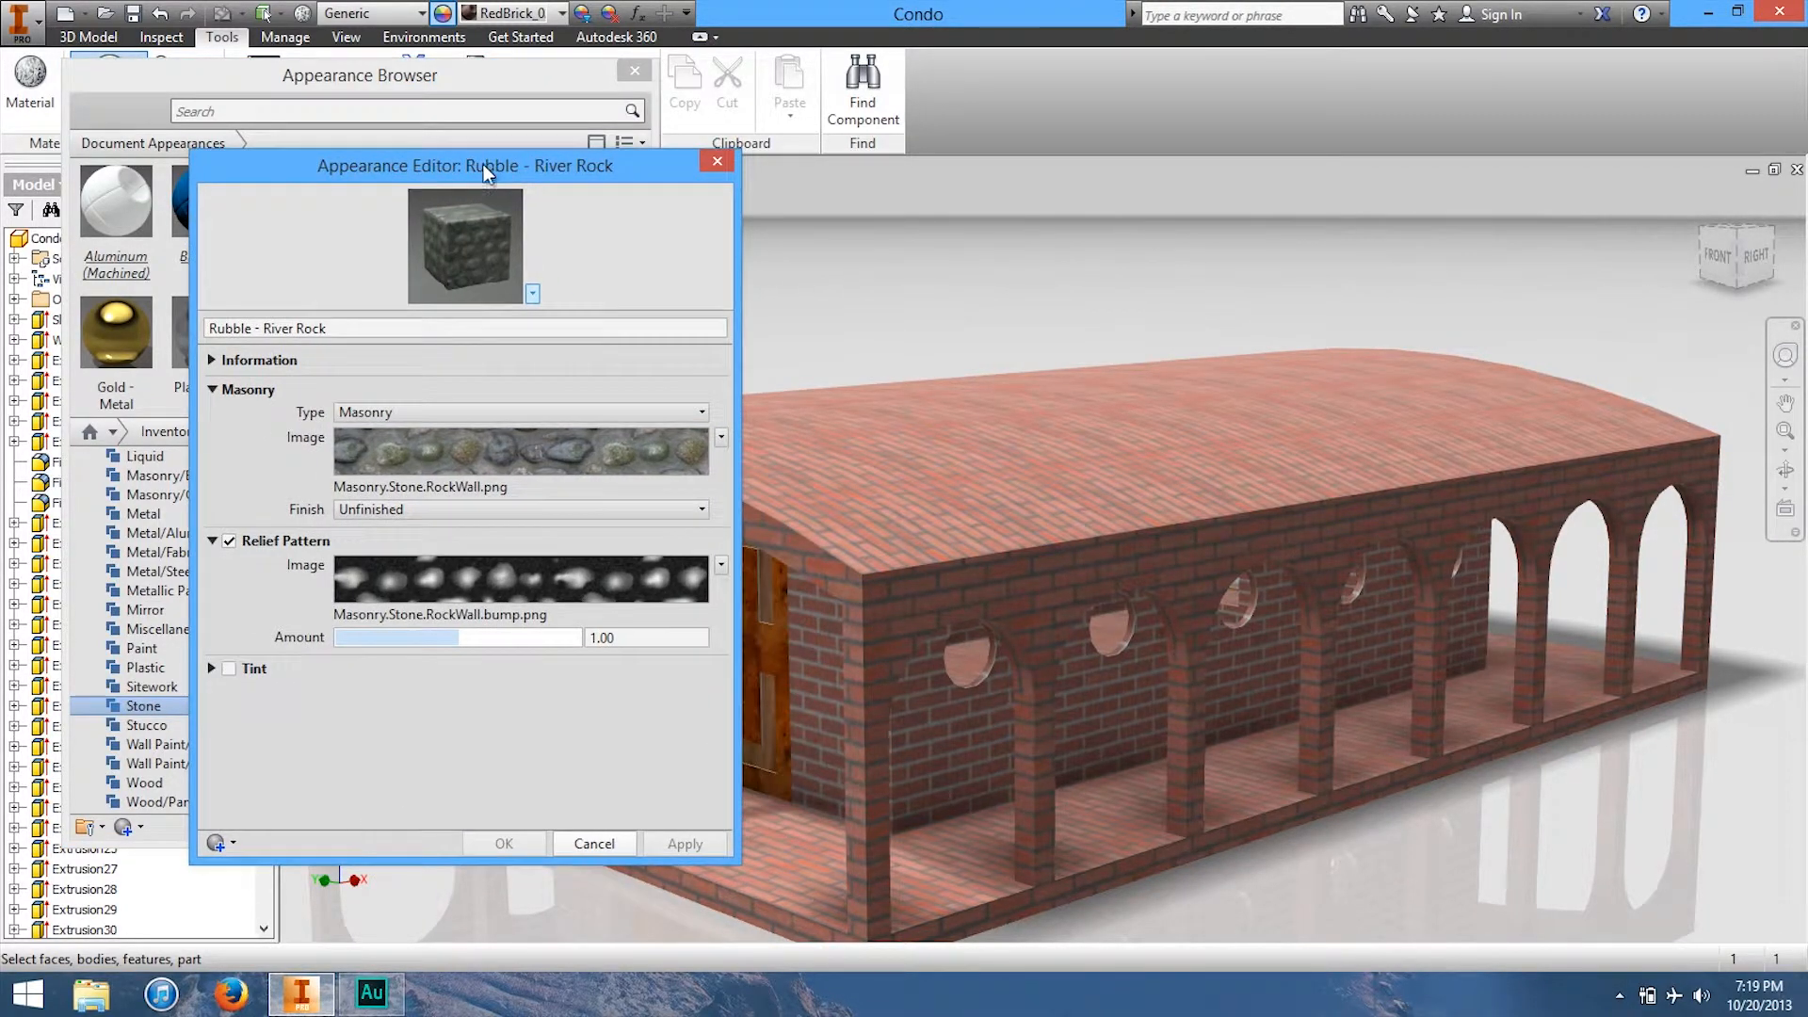
pyautogui.click(731, 163)
pyautogui.click(962, 418)
pyautogui.click(585, 335)
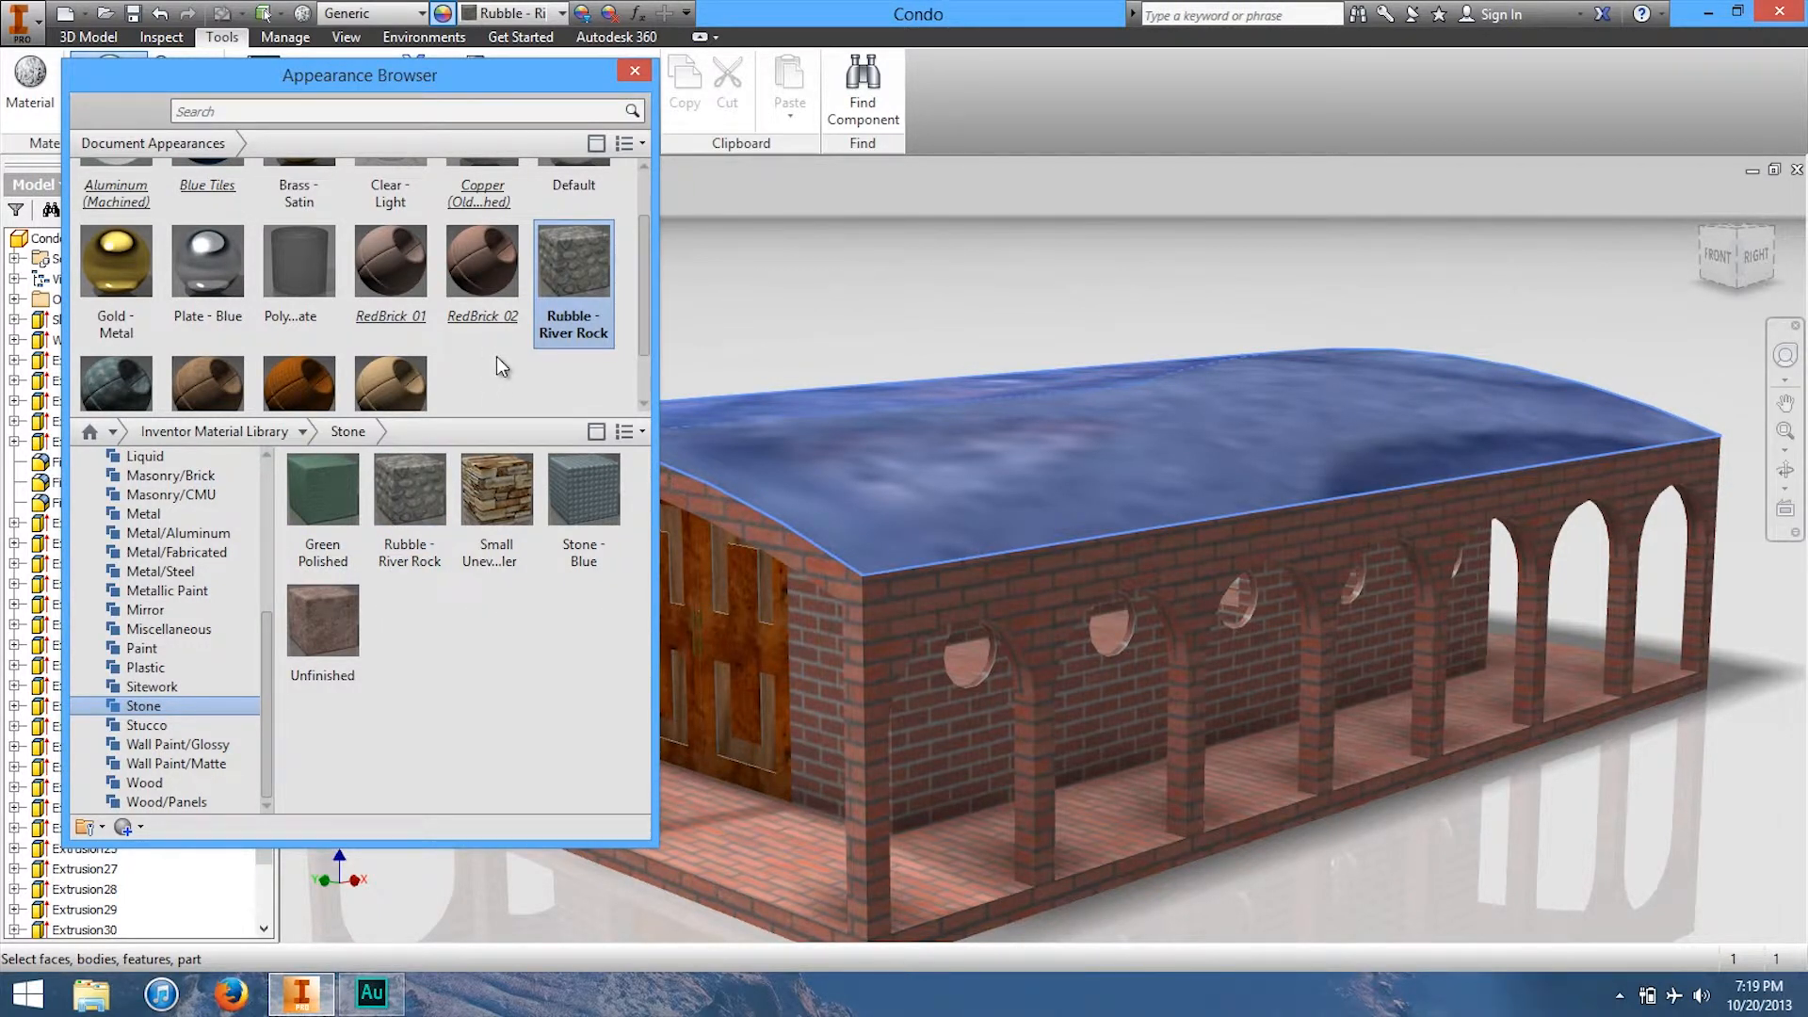
# Step: Preview the brown small uneven rectangular stones appearance on the roof, leaving Rubble - River Rock applied
pyautogui.click(501, 489)
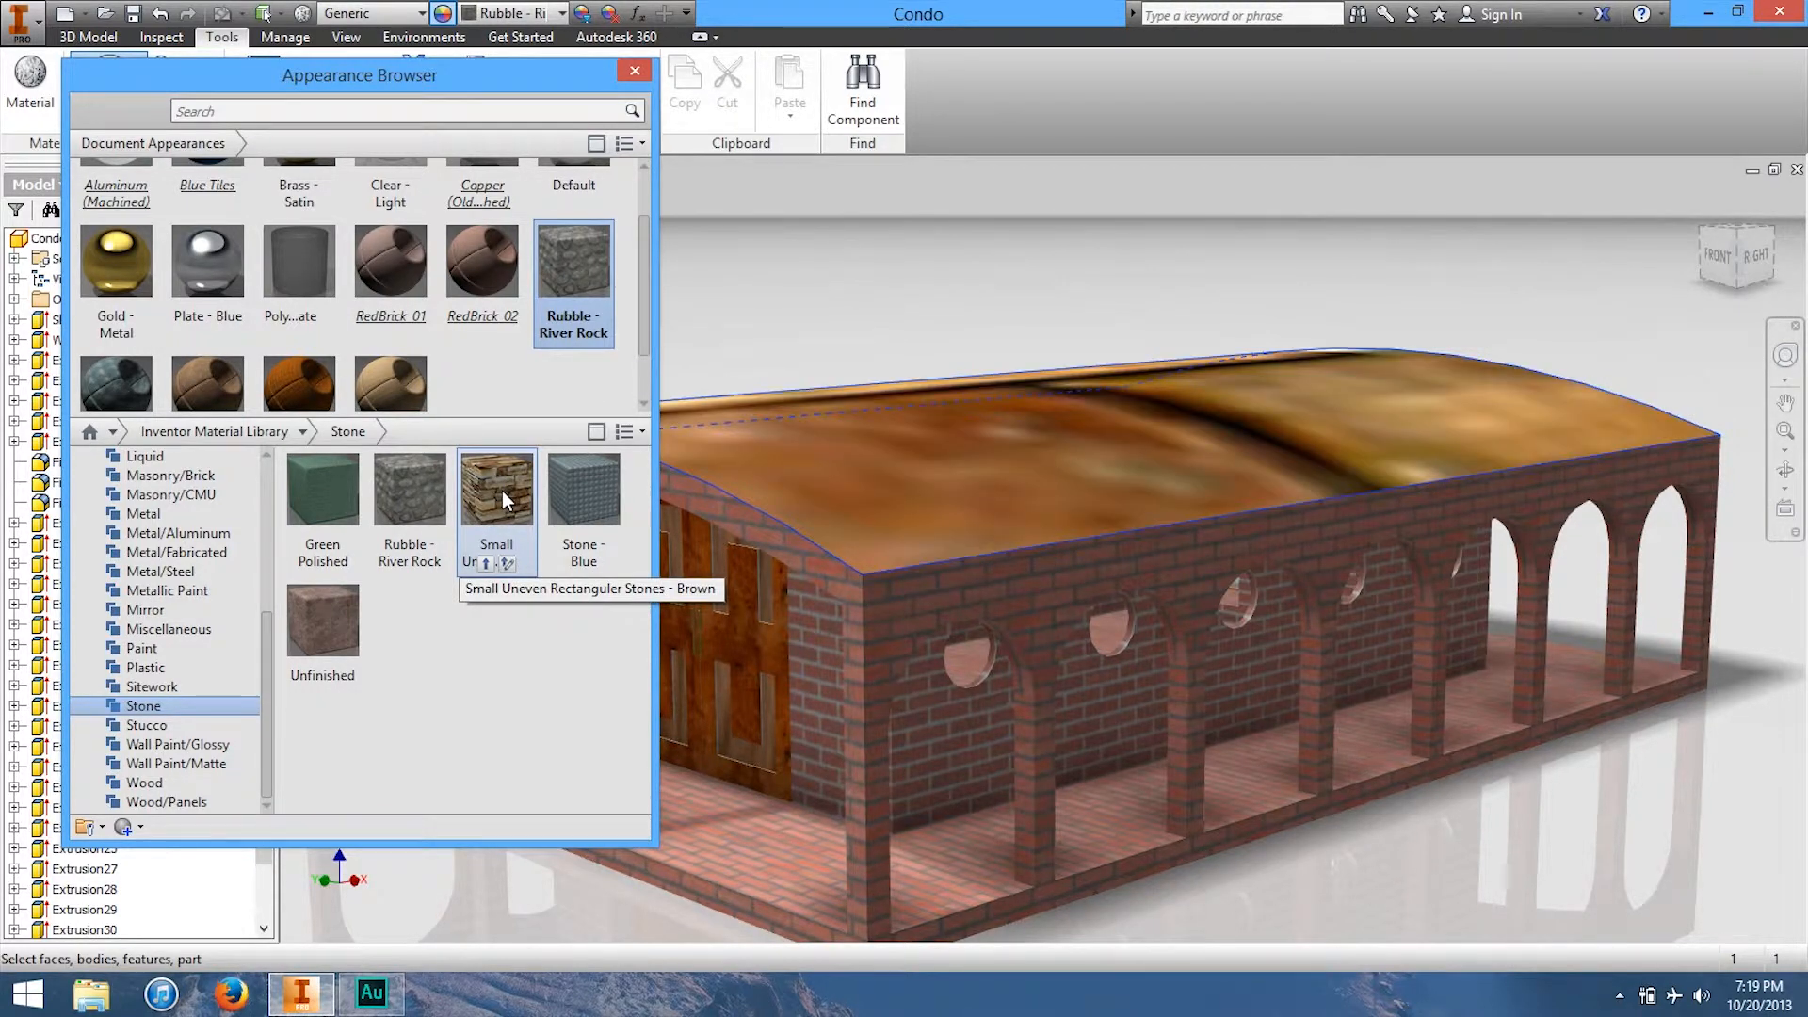
pyautogui.rightClick(1054, 447)
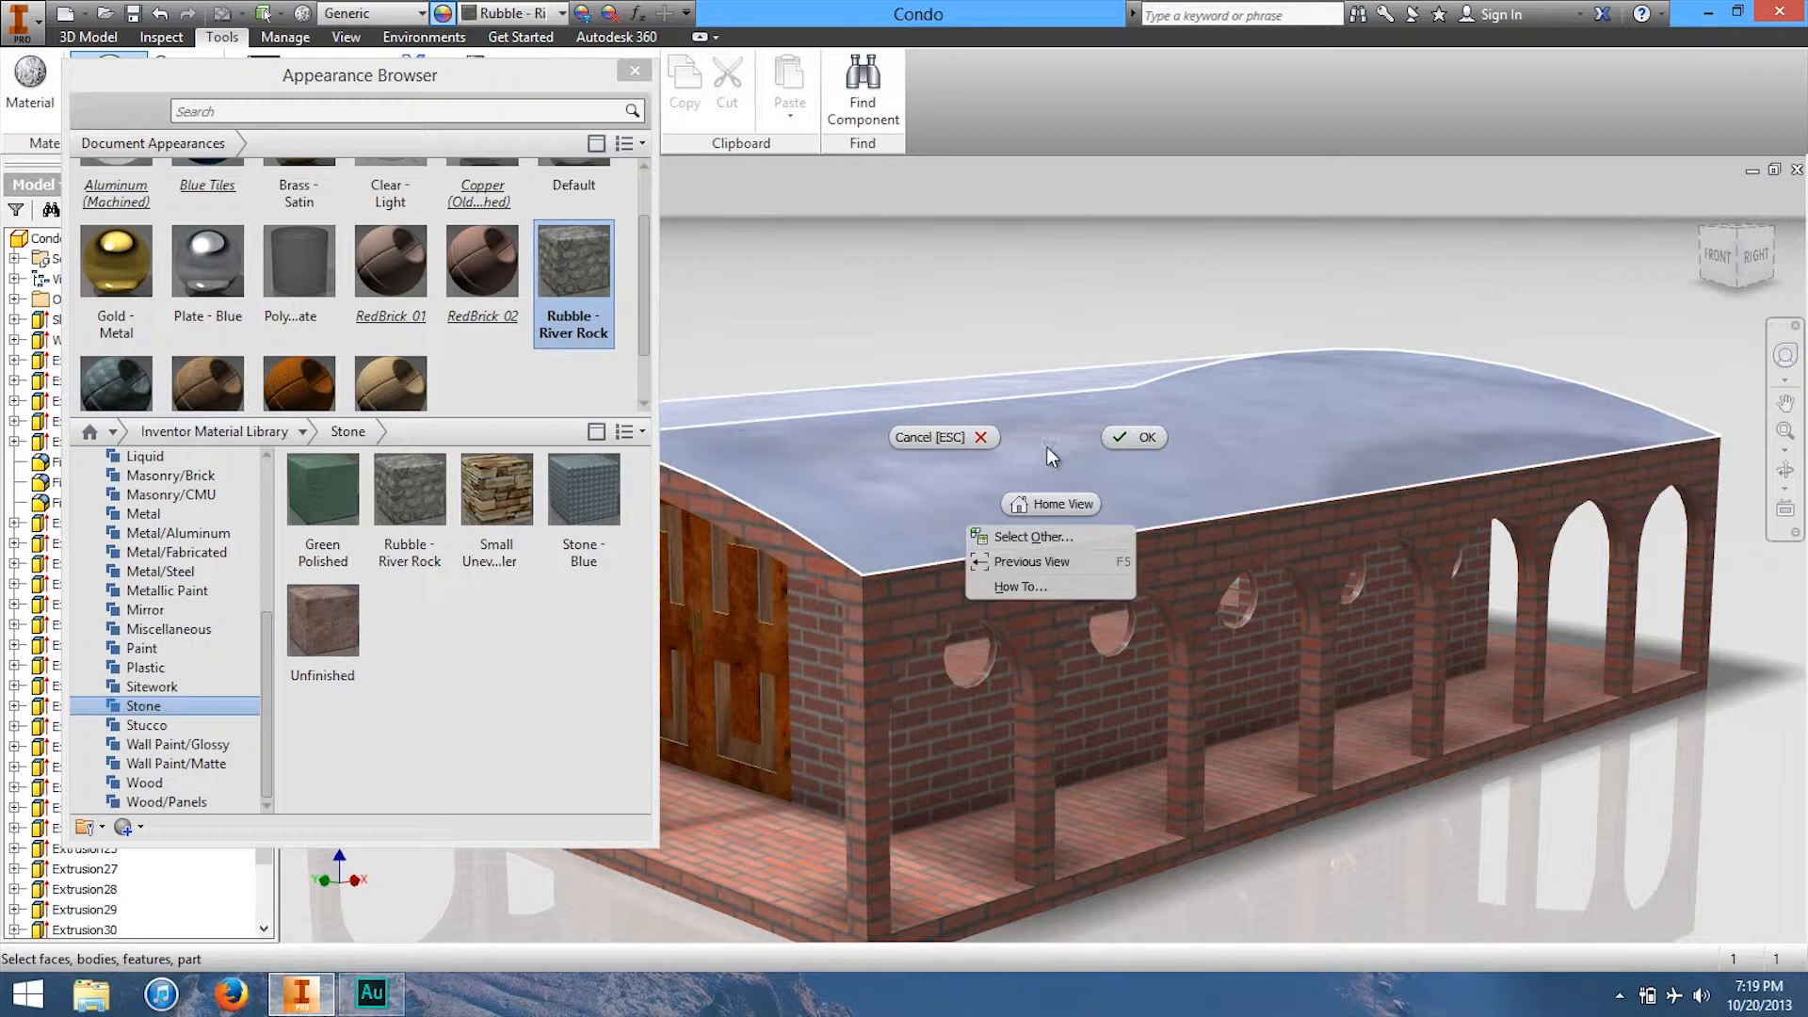
pyautogui.click(562, 638)
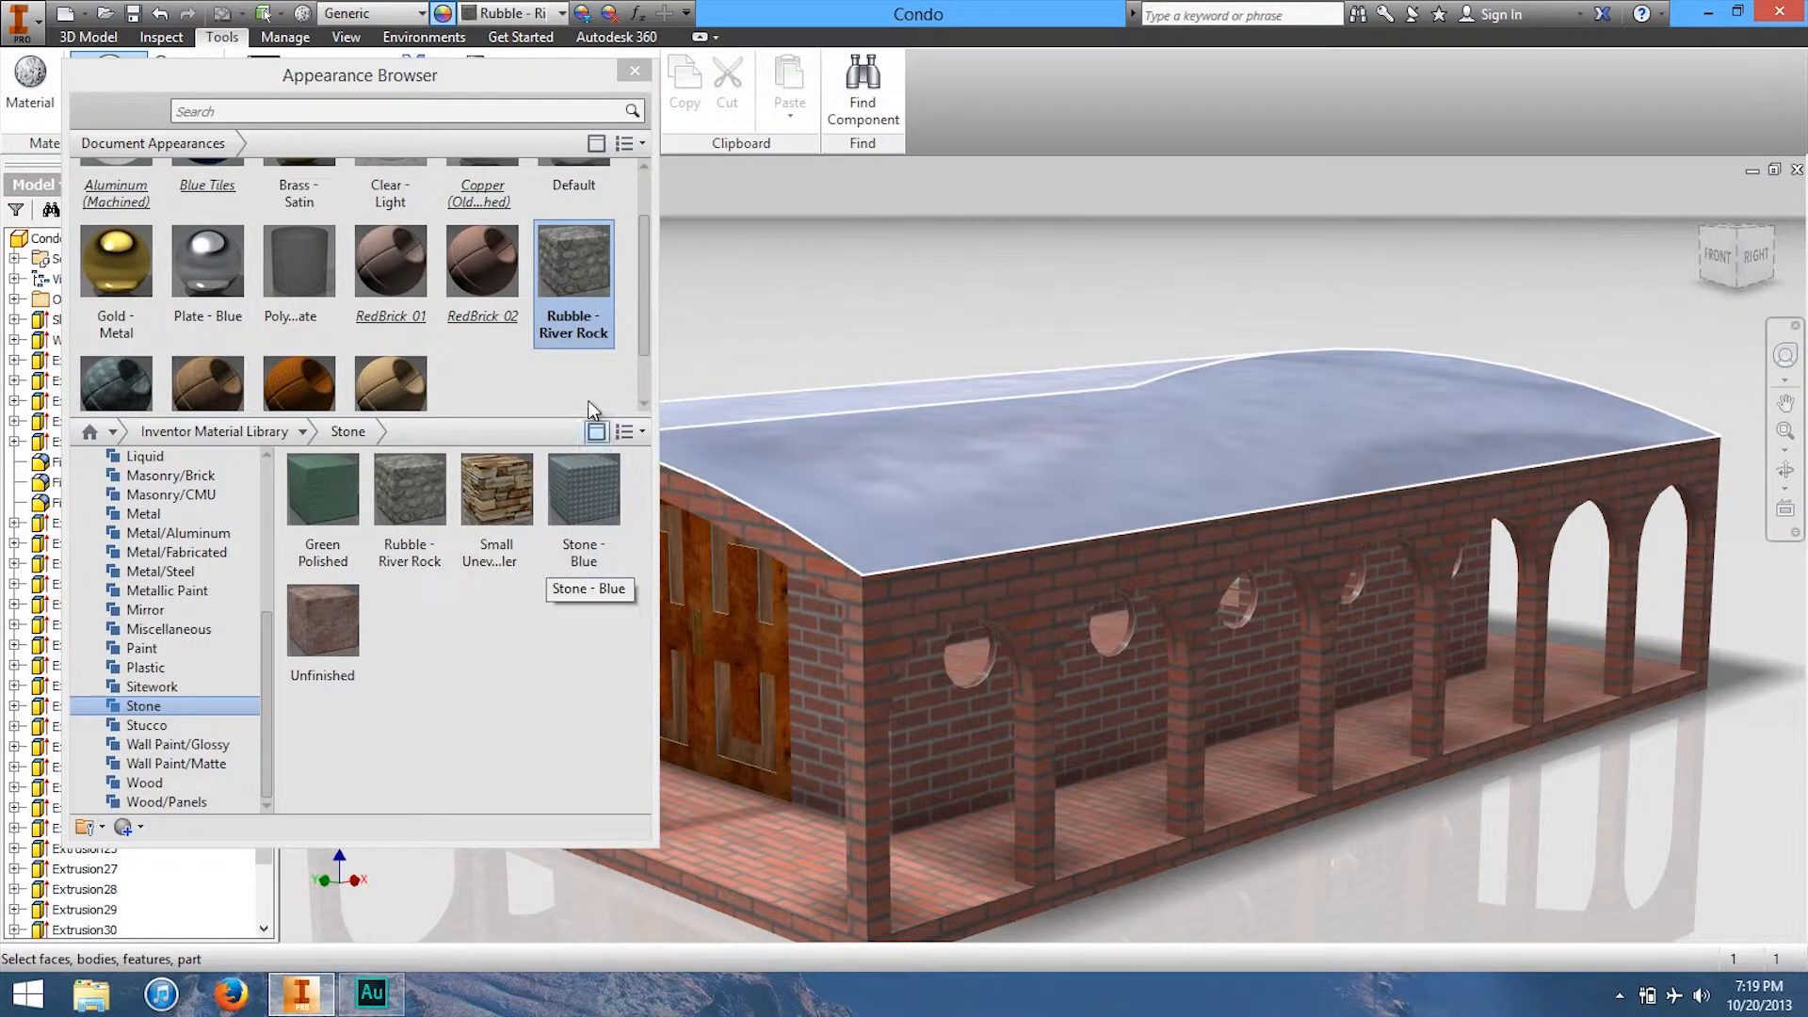
pyautogui.moveTo(592, 329); pyautogui.dragTo(890, 466)
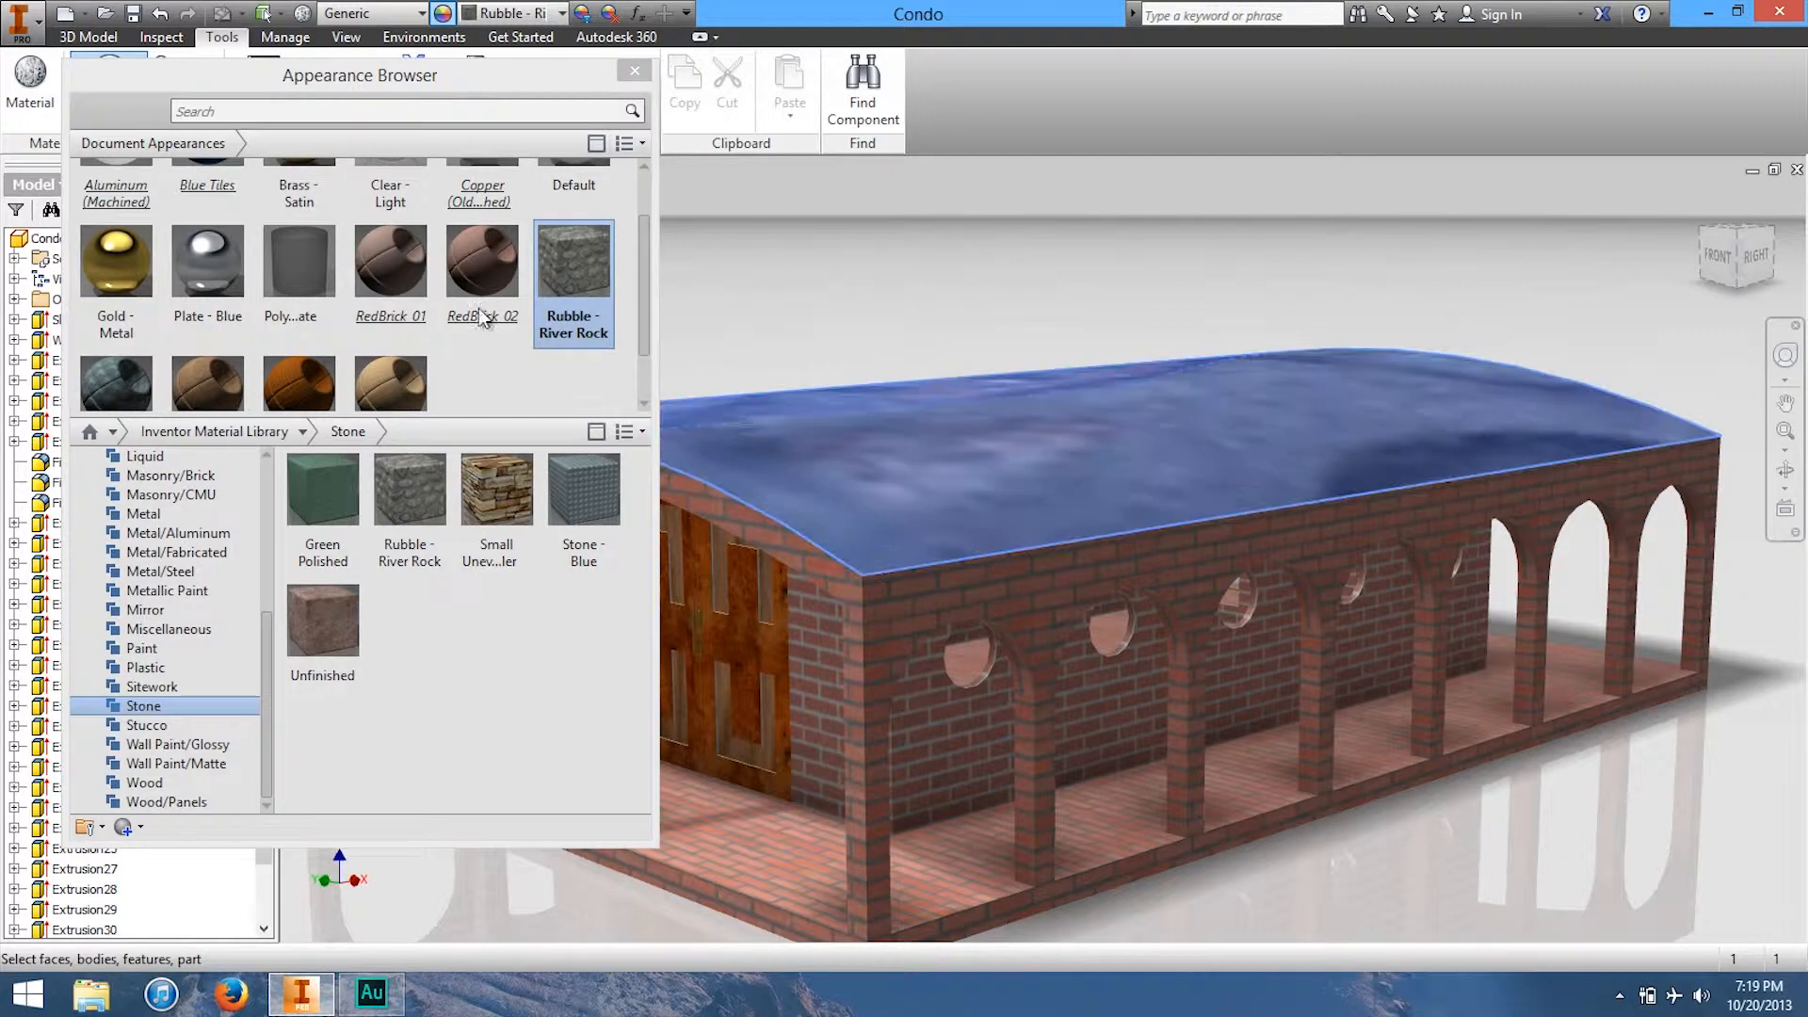
# Step: Edit the Rubble - River Rock appearance and set its masonry image's sample size to 2.00 in wide and high
pyautogui.doubleClick(555, 268)
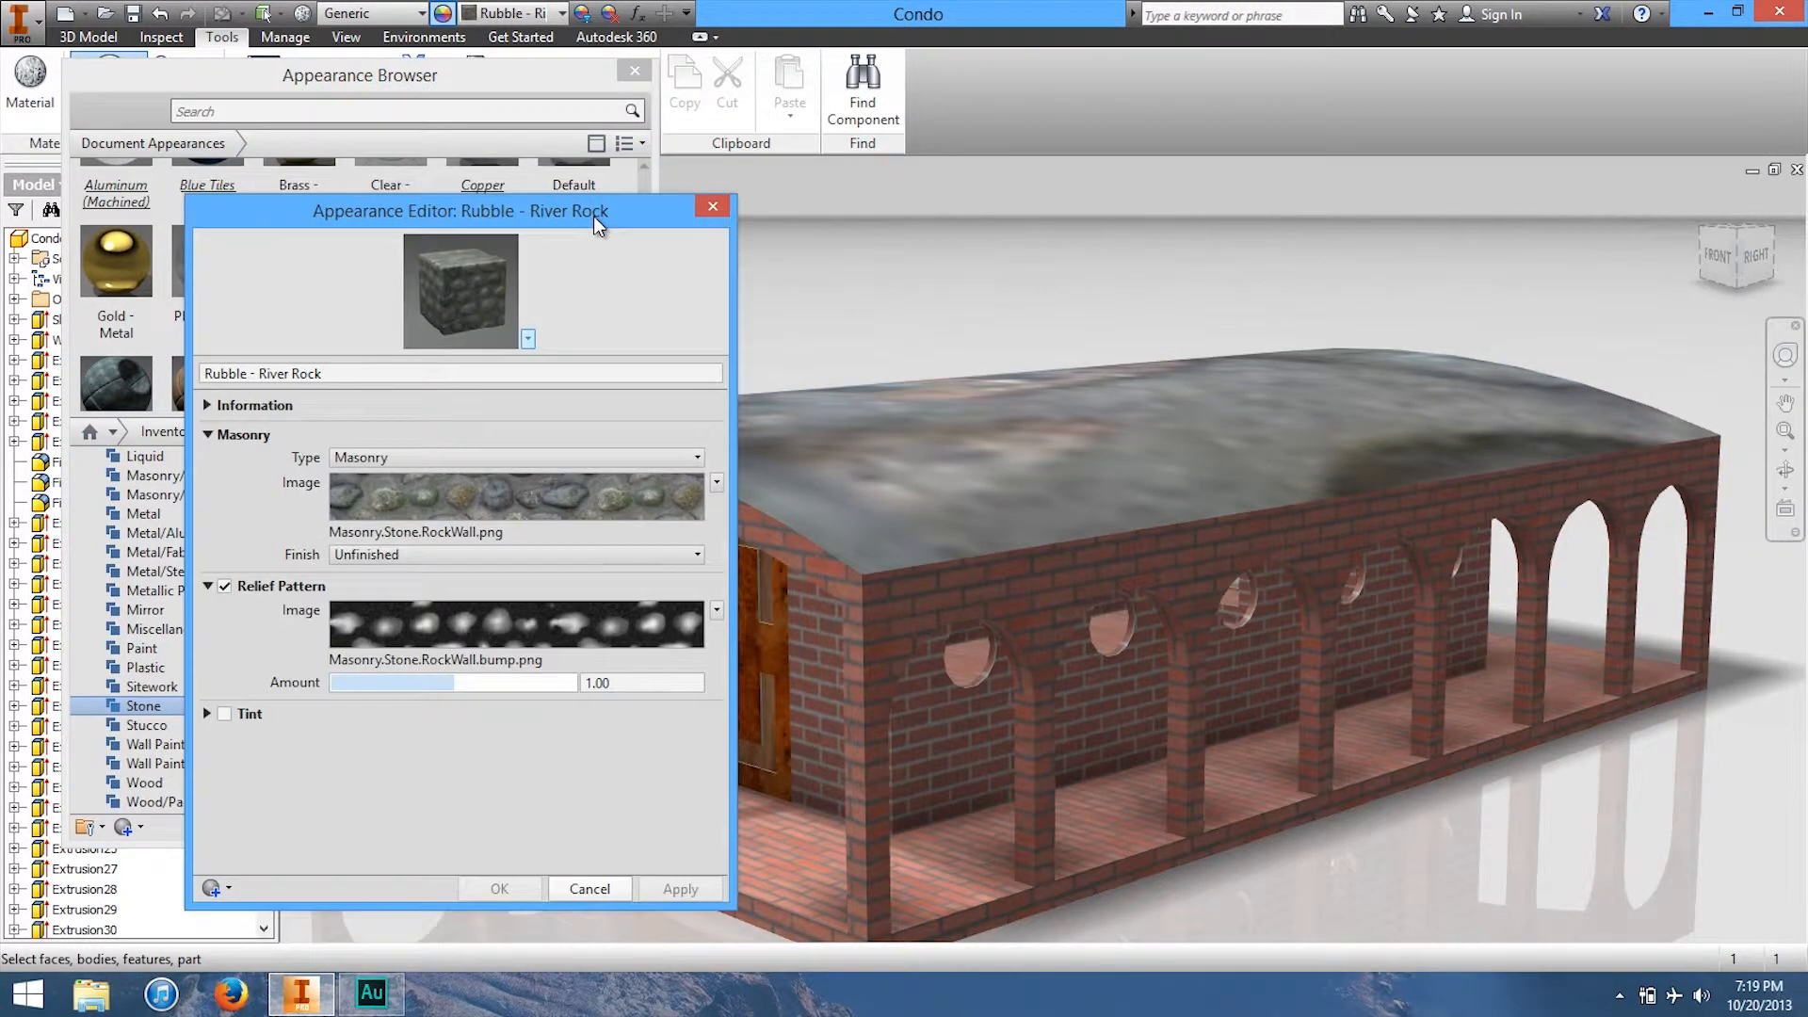
pyautogui.moveTo(563, 207); pyautogui.dragTo(558, 204)
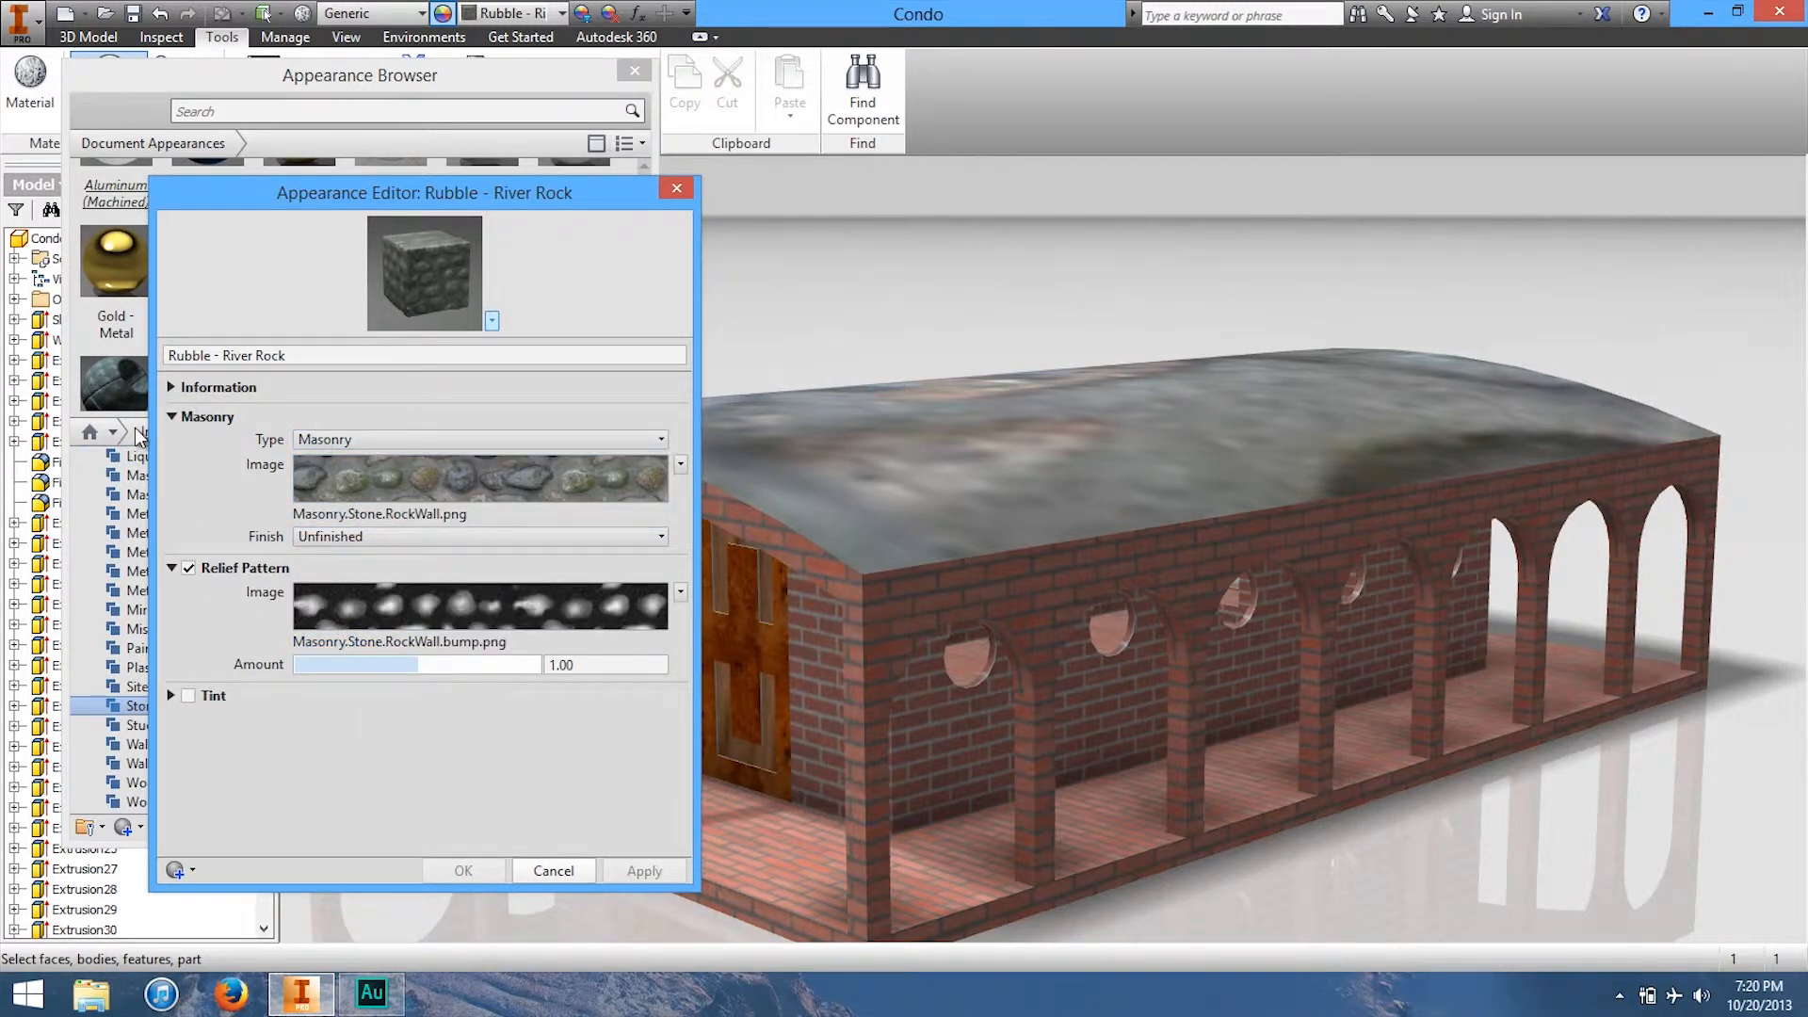
pyautogui.click(379, 537)
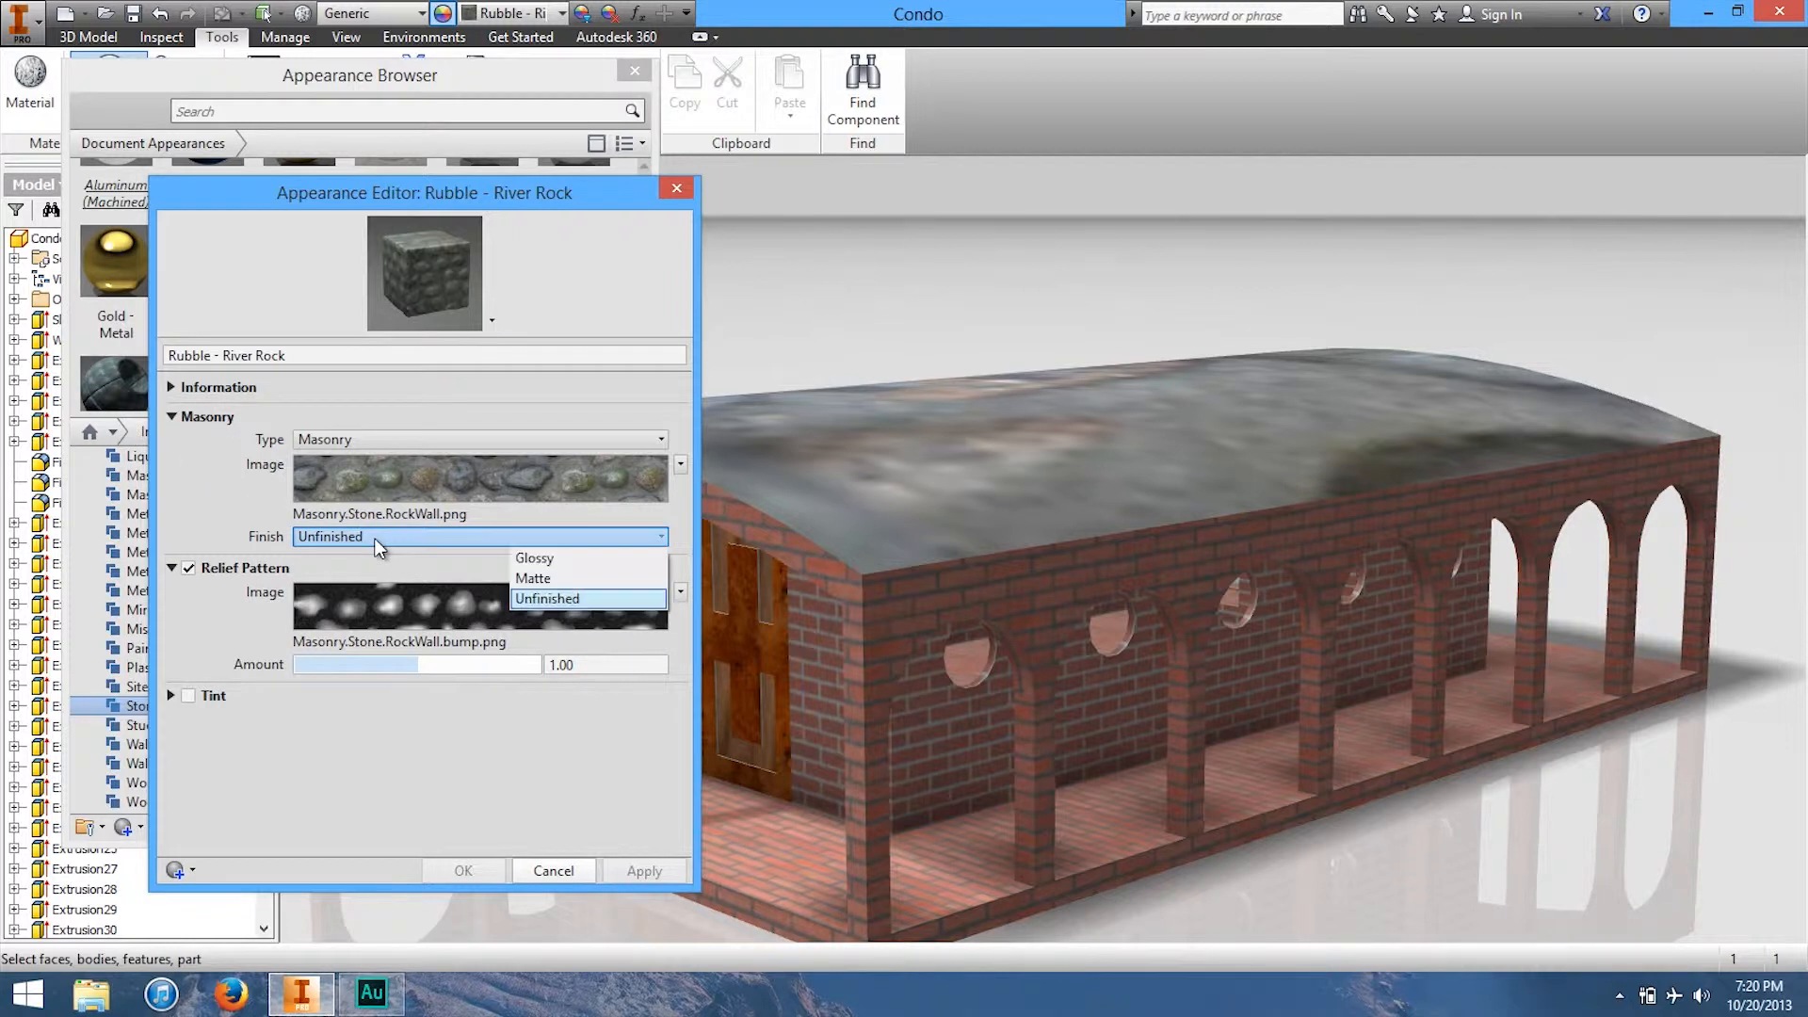
pyautogui.click(242, 510)
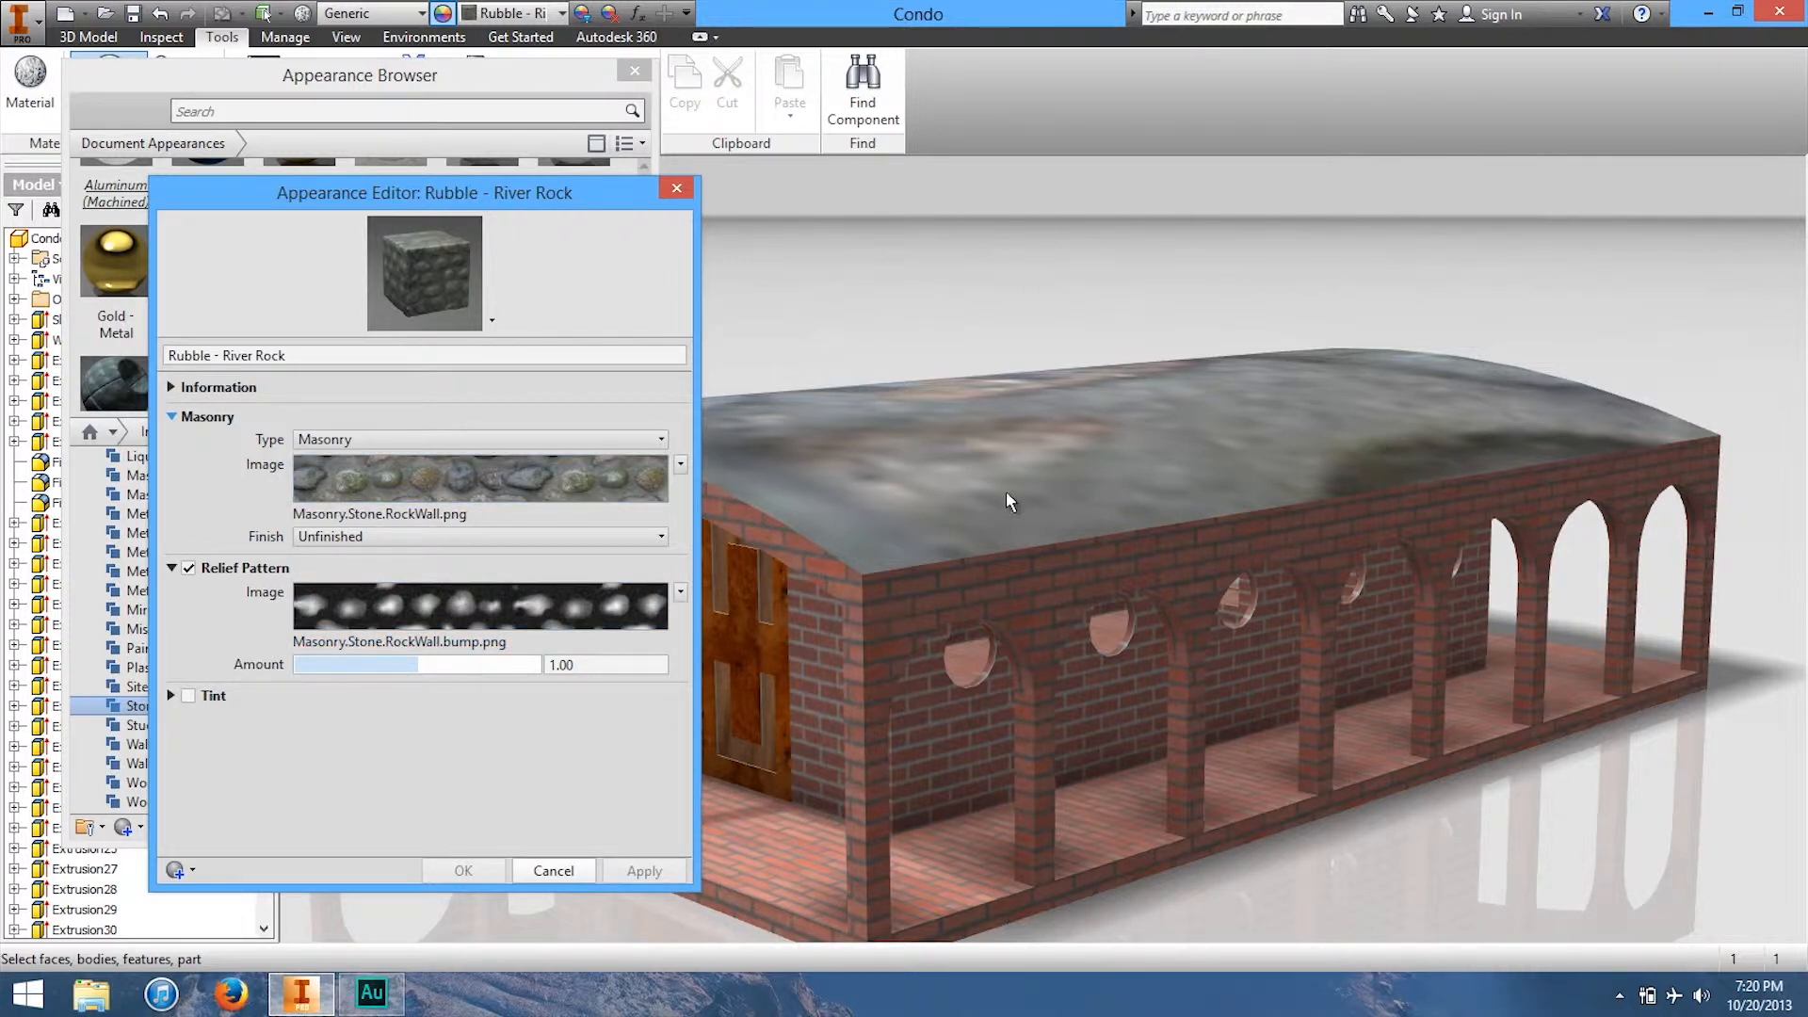
pyautogui.click(411, 485)
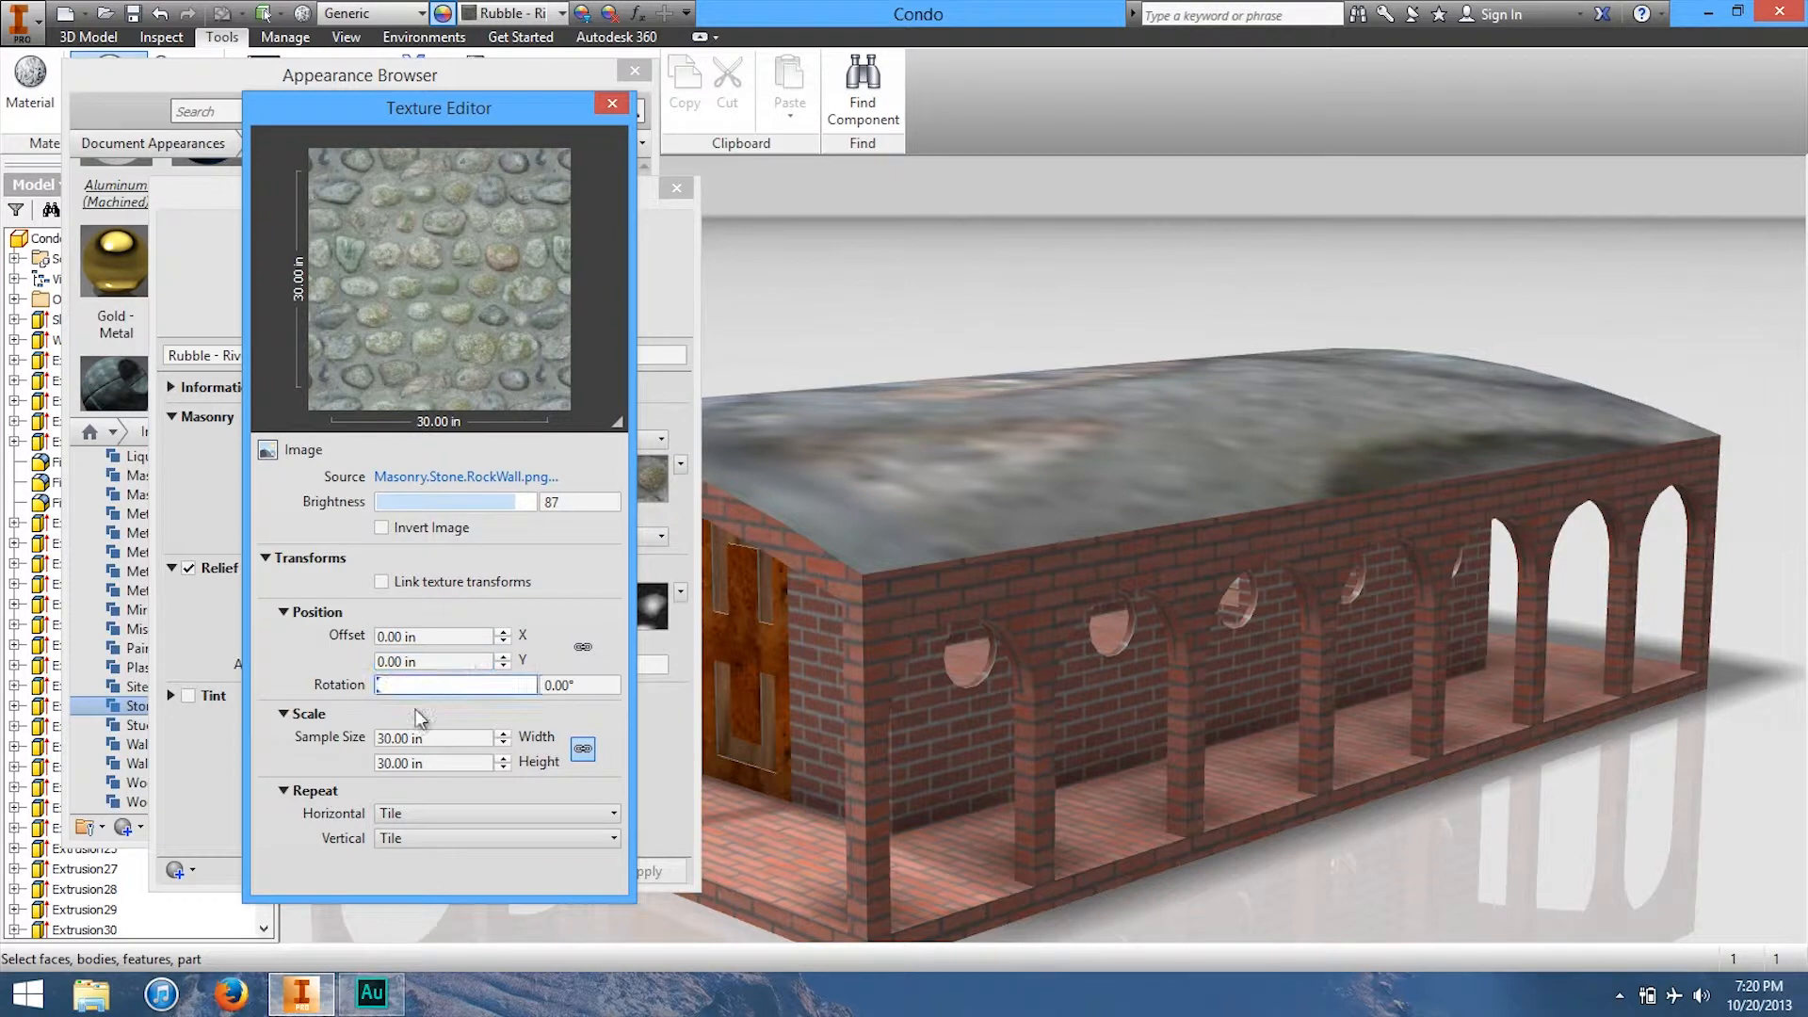
pyautogui.doubleClick(453, 739)
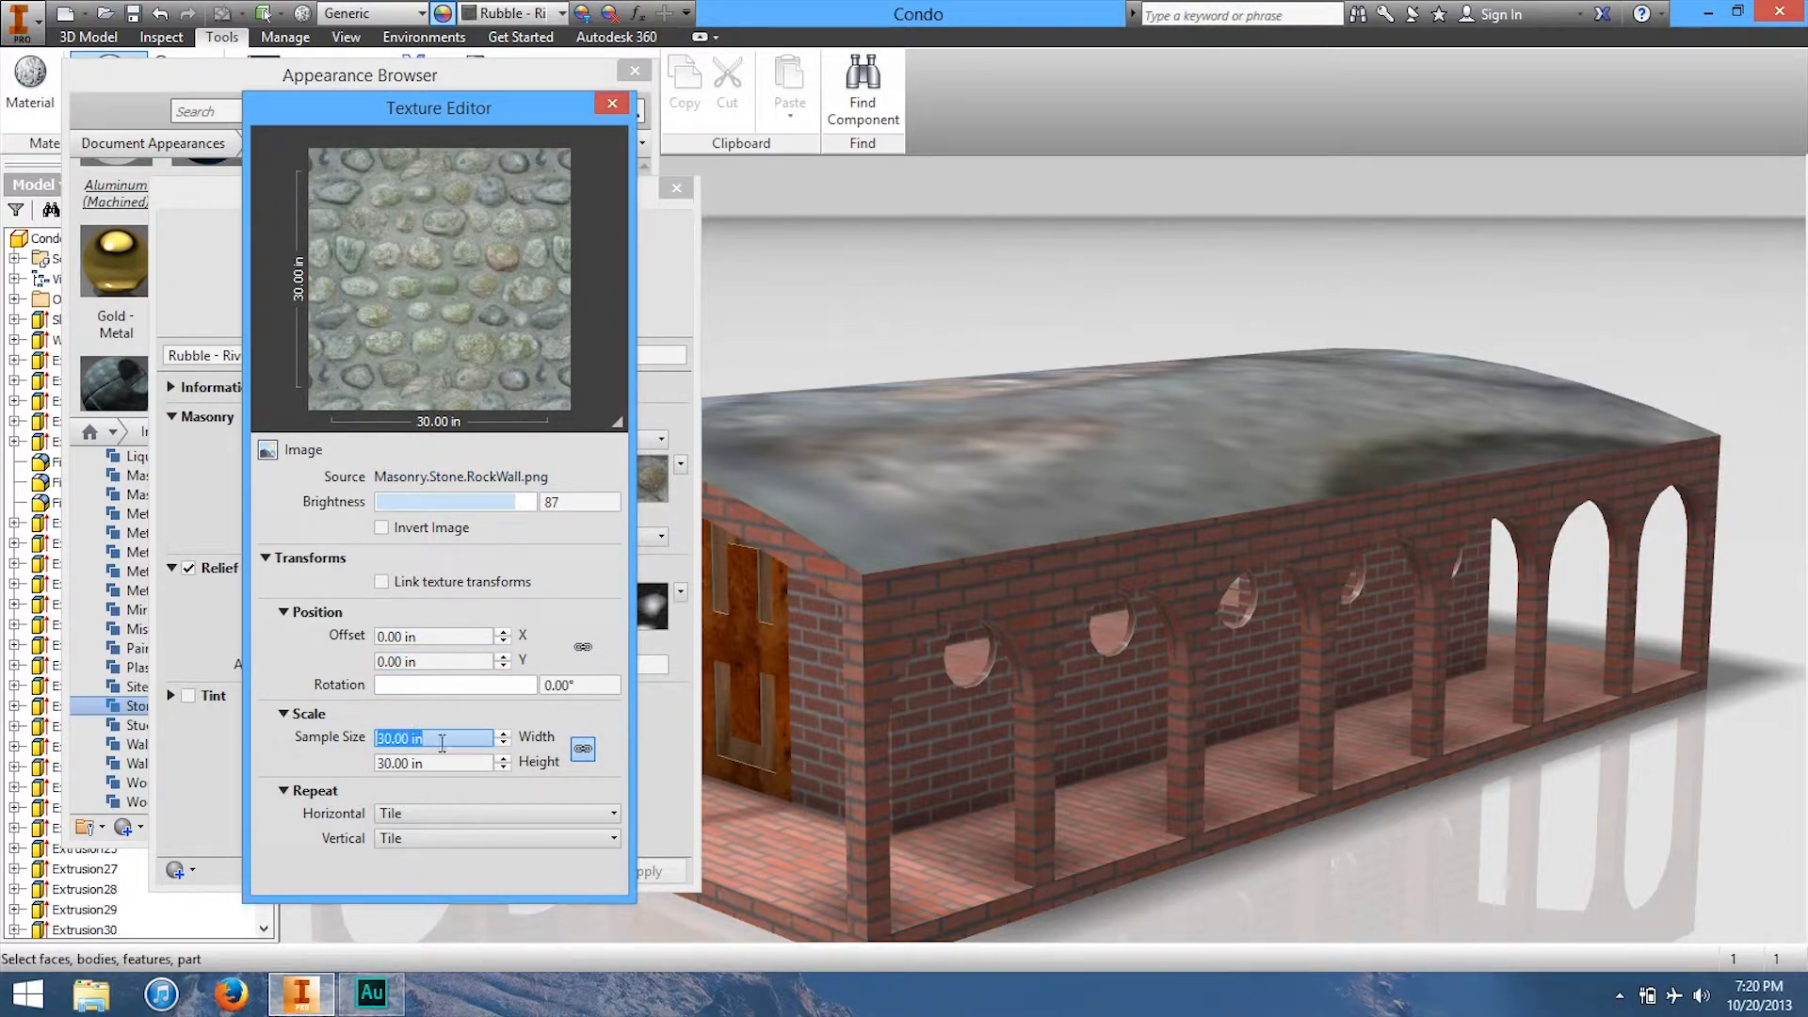
pyautogui.write('2')
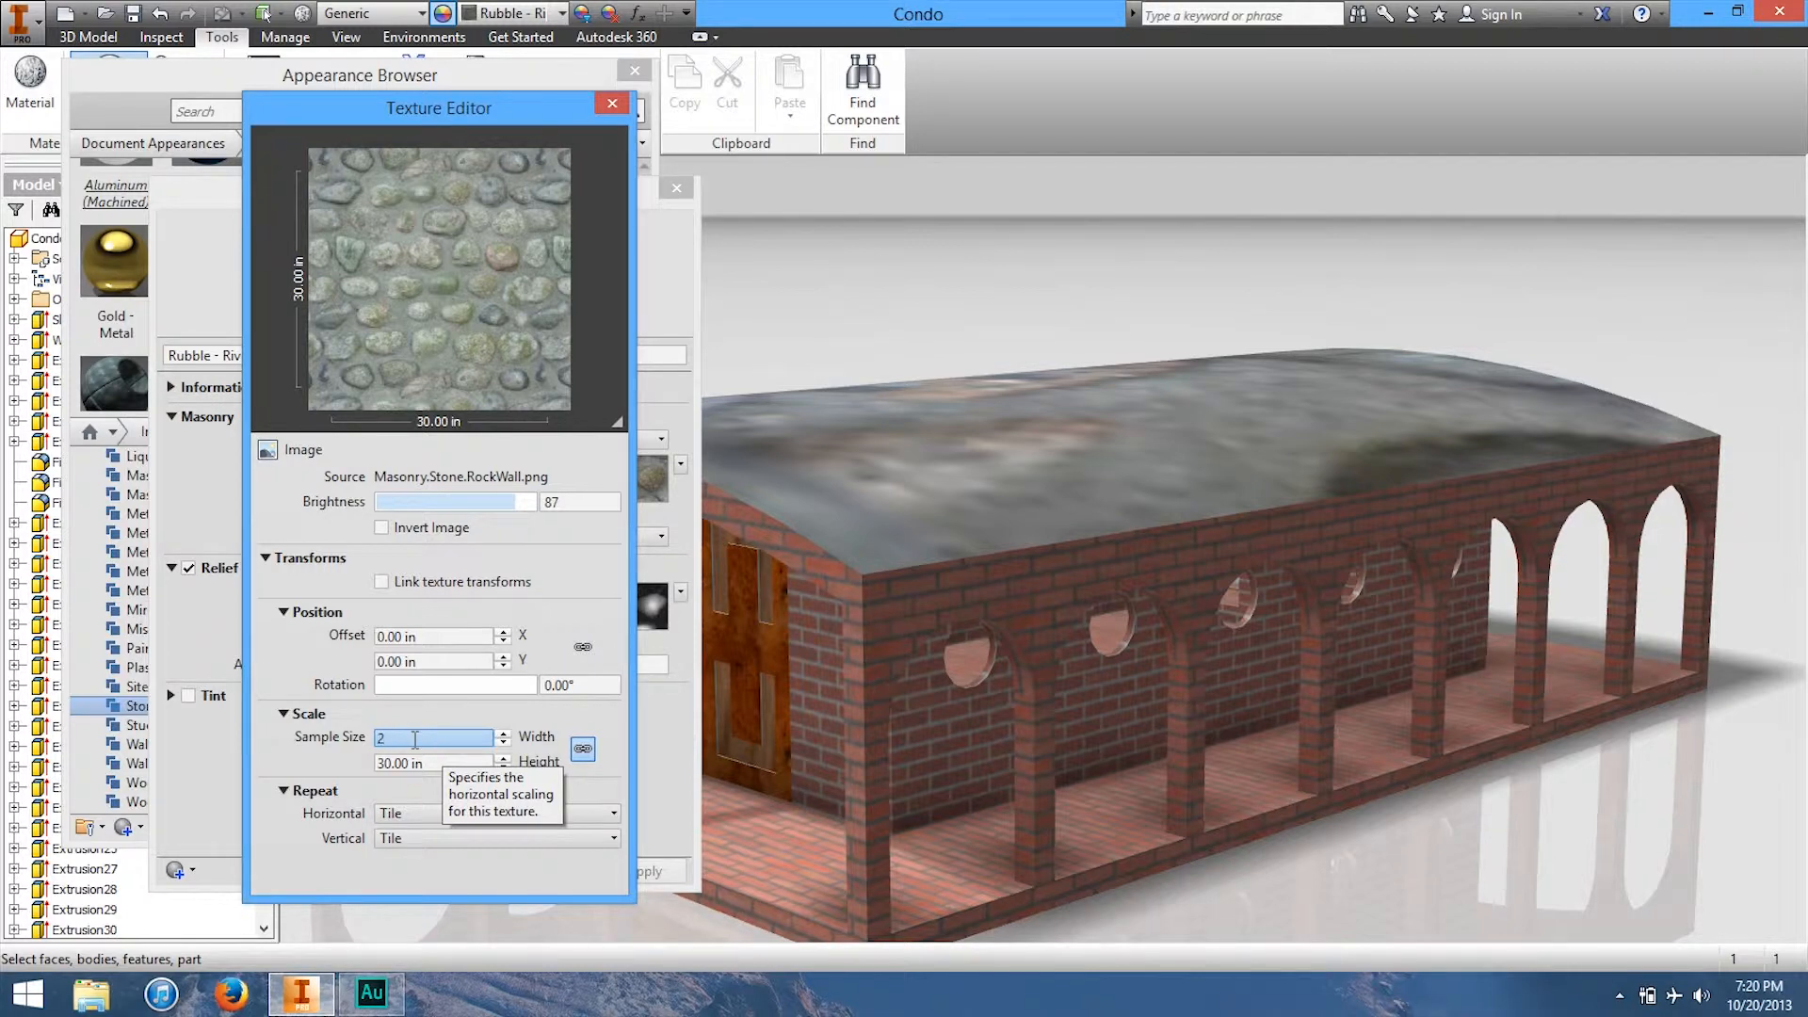
pyautogui.press('Return')
# Step: Check the stone size on the roof up close and set the texture's sample size to 1.00 in
pyautogui.moveTo(1722, 266)
pyautogui.mouseDown()
pyautogui.moveTo(1684, 367)
pyautogui.moveTo(1707, 294)
pyautogui.mouseUp()
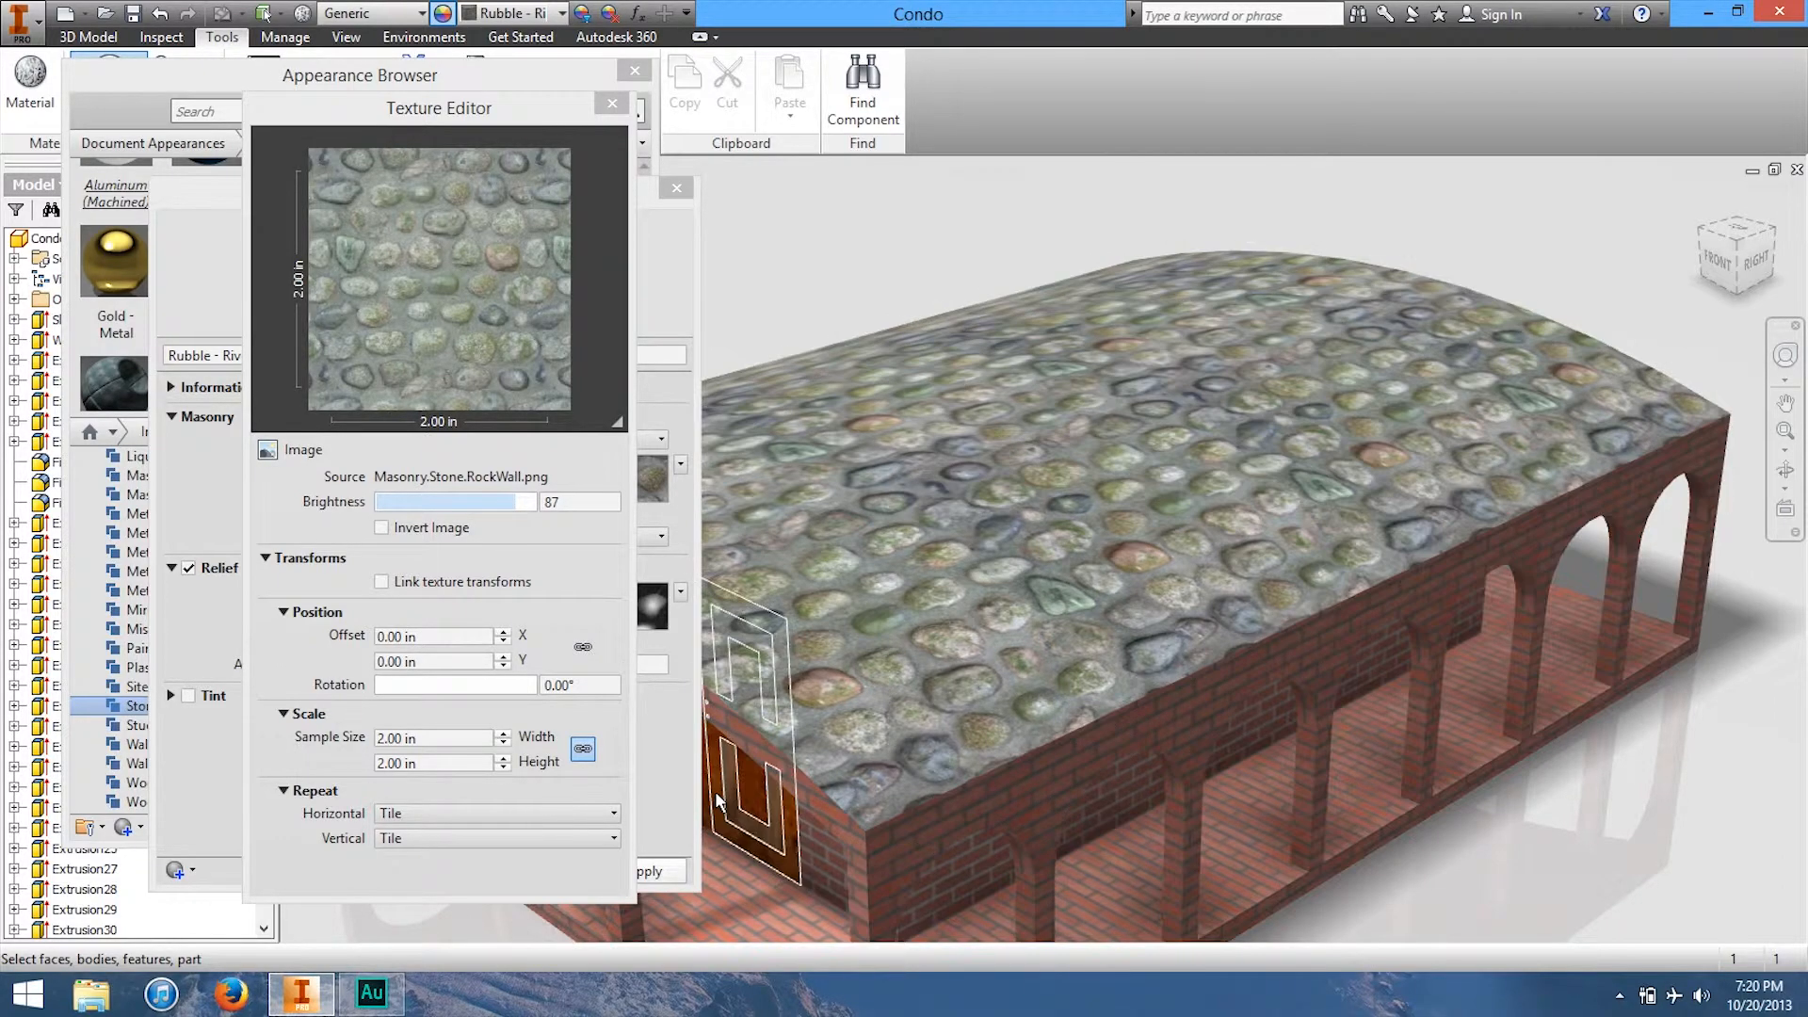
pyautogui.scroll(-4, 850, 762)
pyautogui.scroll(3, 850, 762)
pyautogui.scroll(-4, 855, 812)
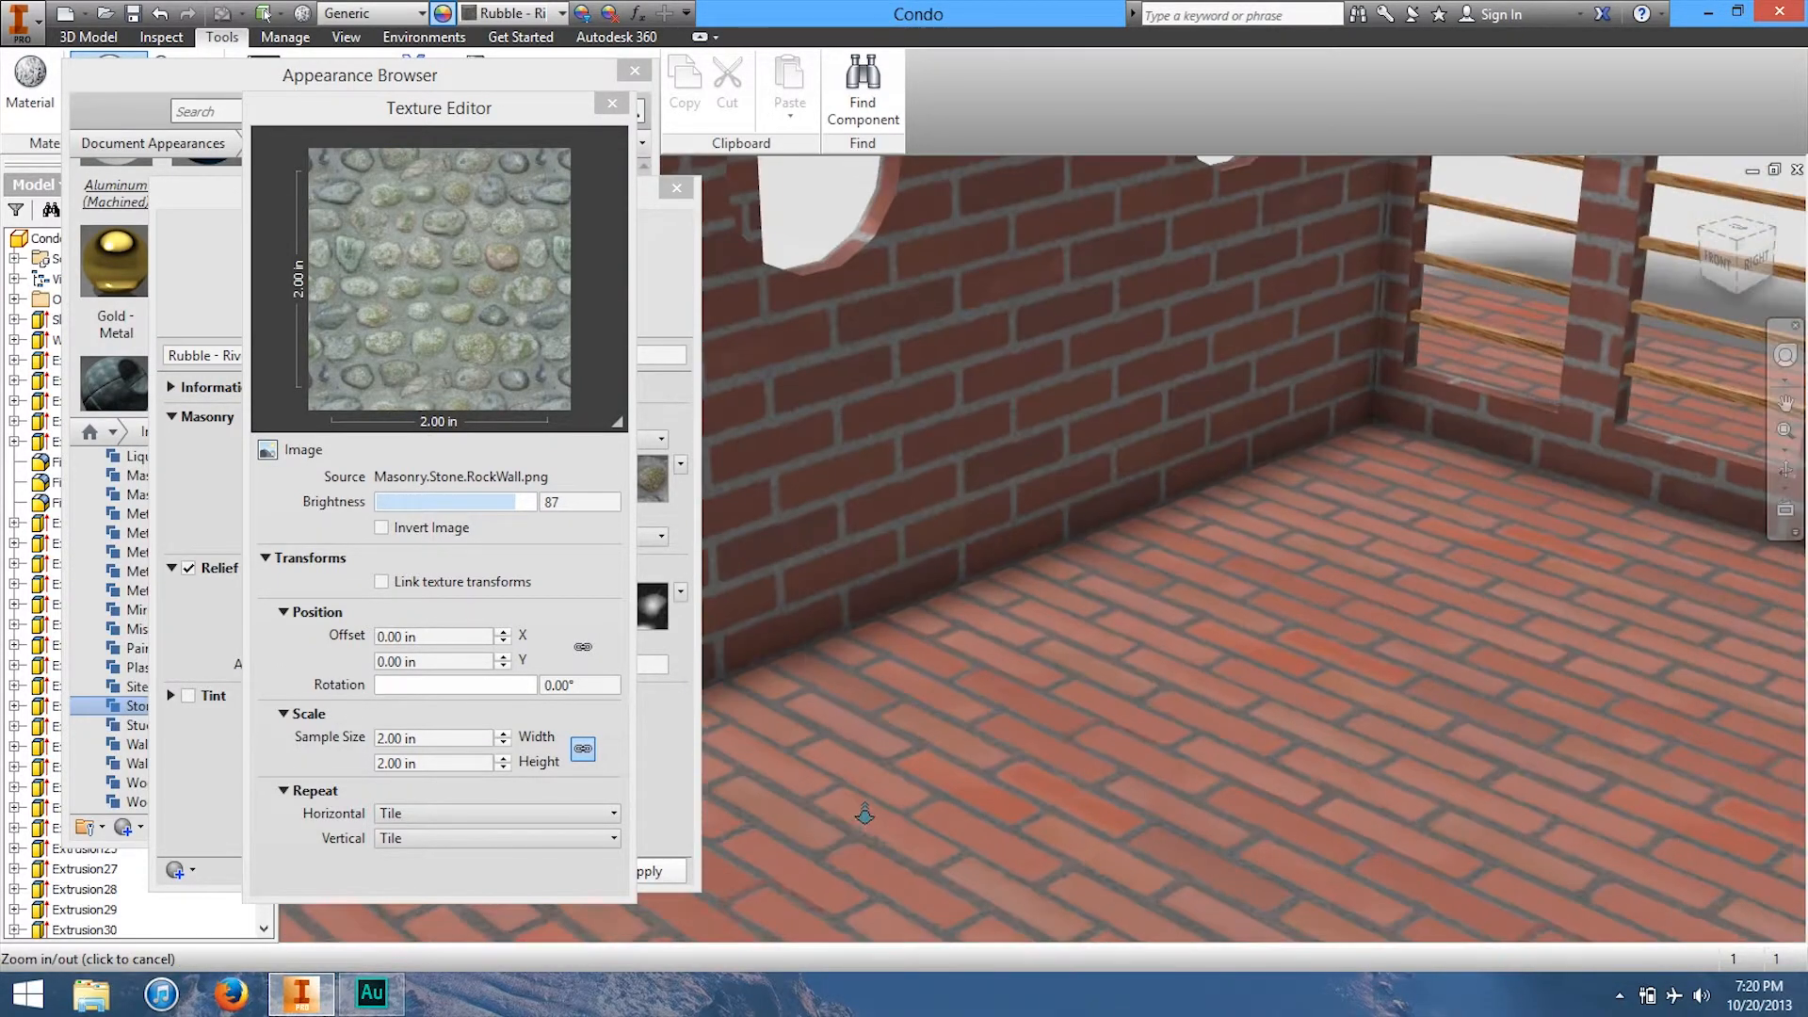
pyautogui.scroll(2, 1045, 507)
pyautogui.moveTo(1045, 507); pyautogui.dragTo(1018, 315)
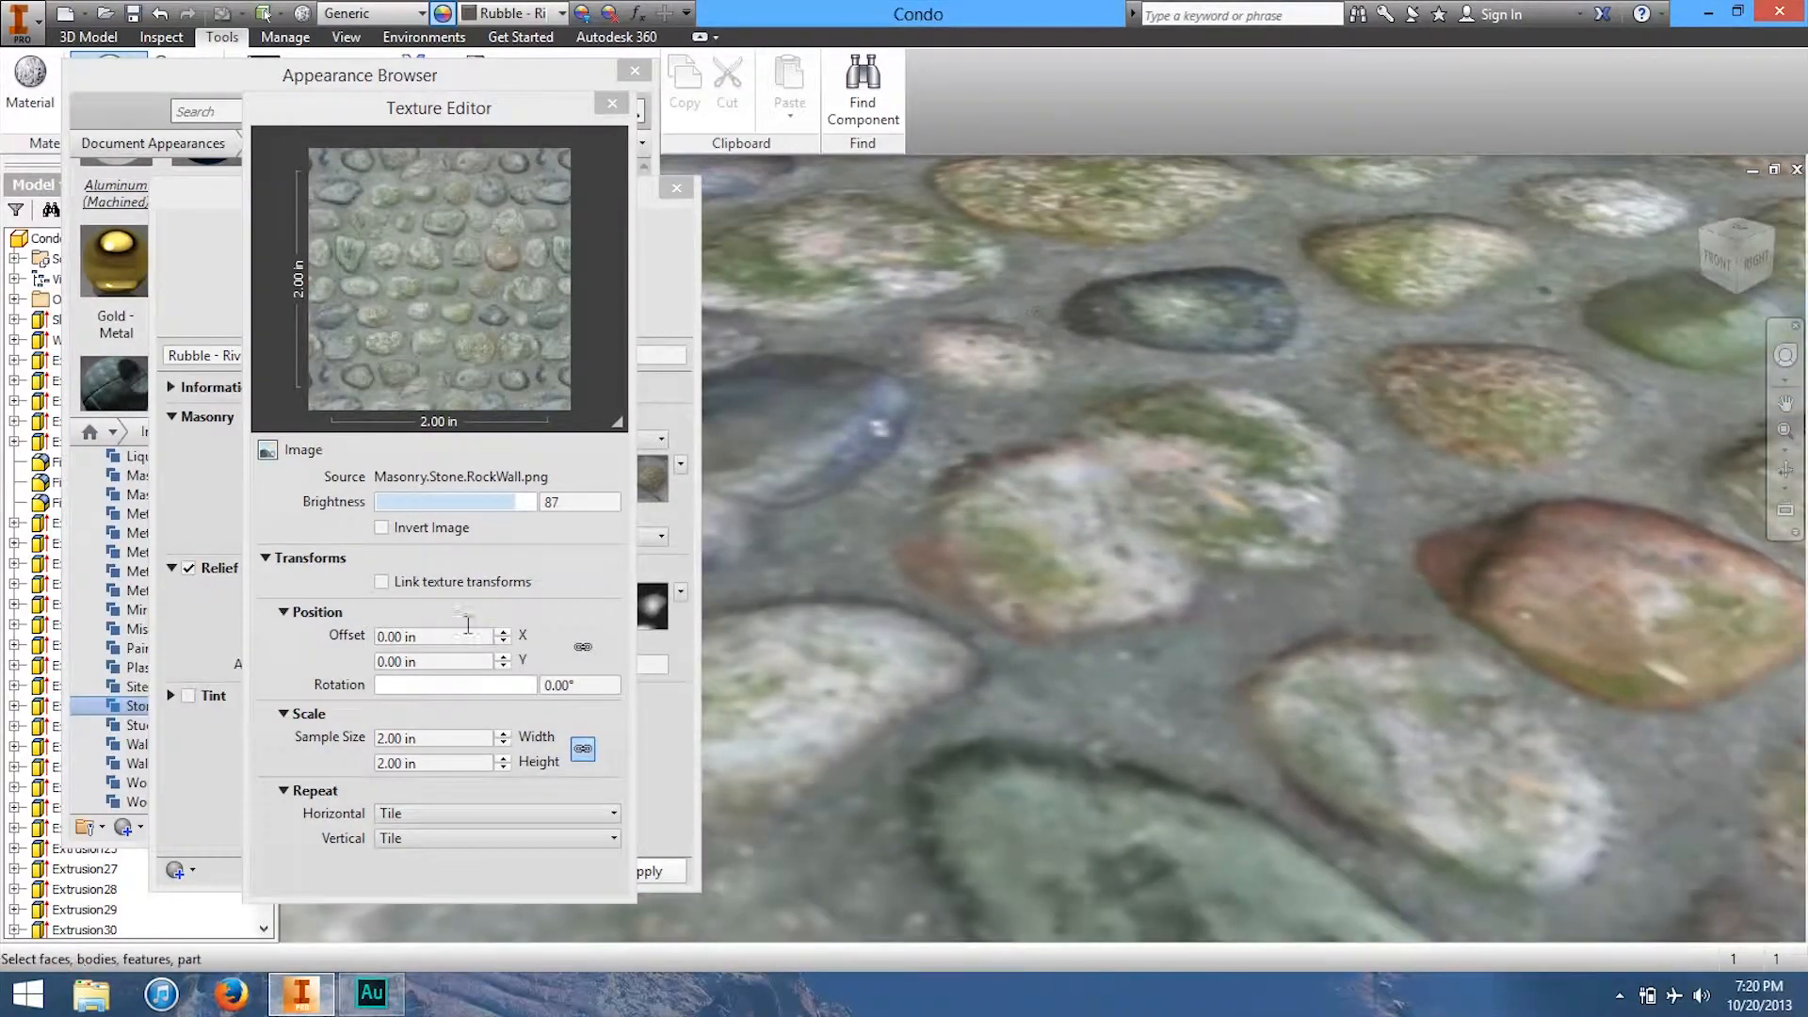
pyautogui.doubleClick(405, 739)
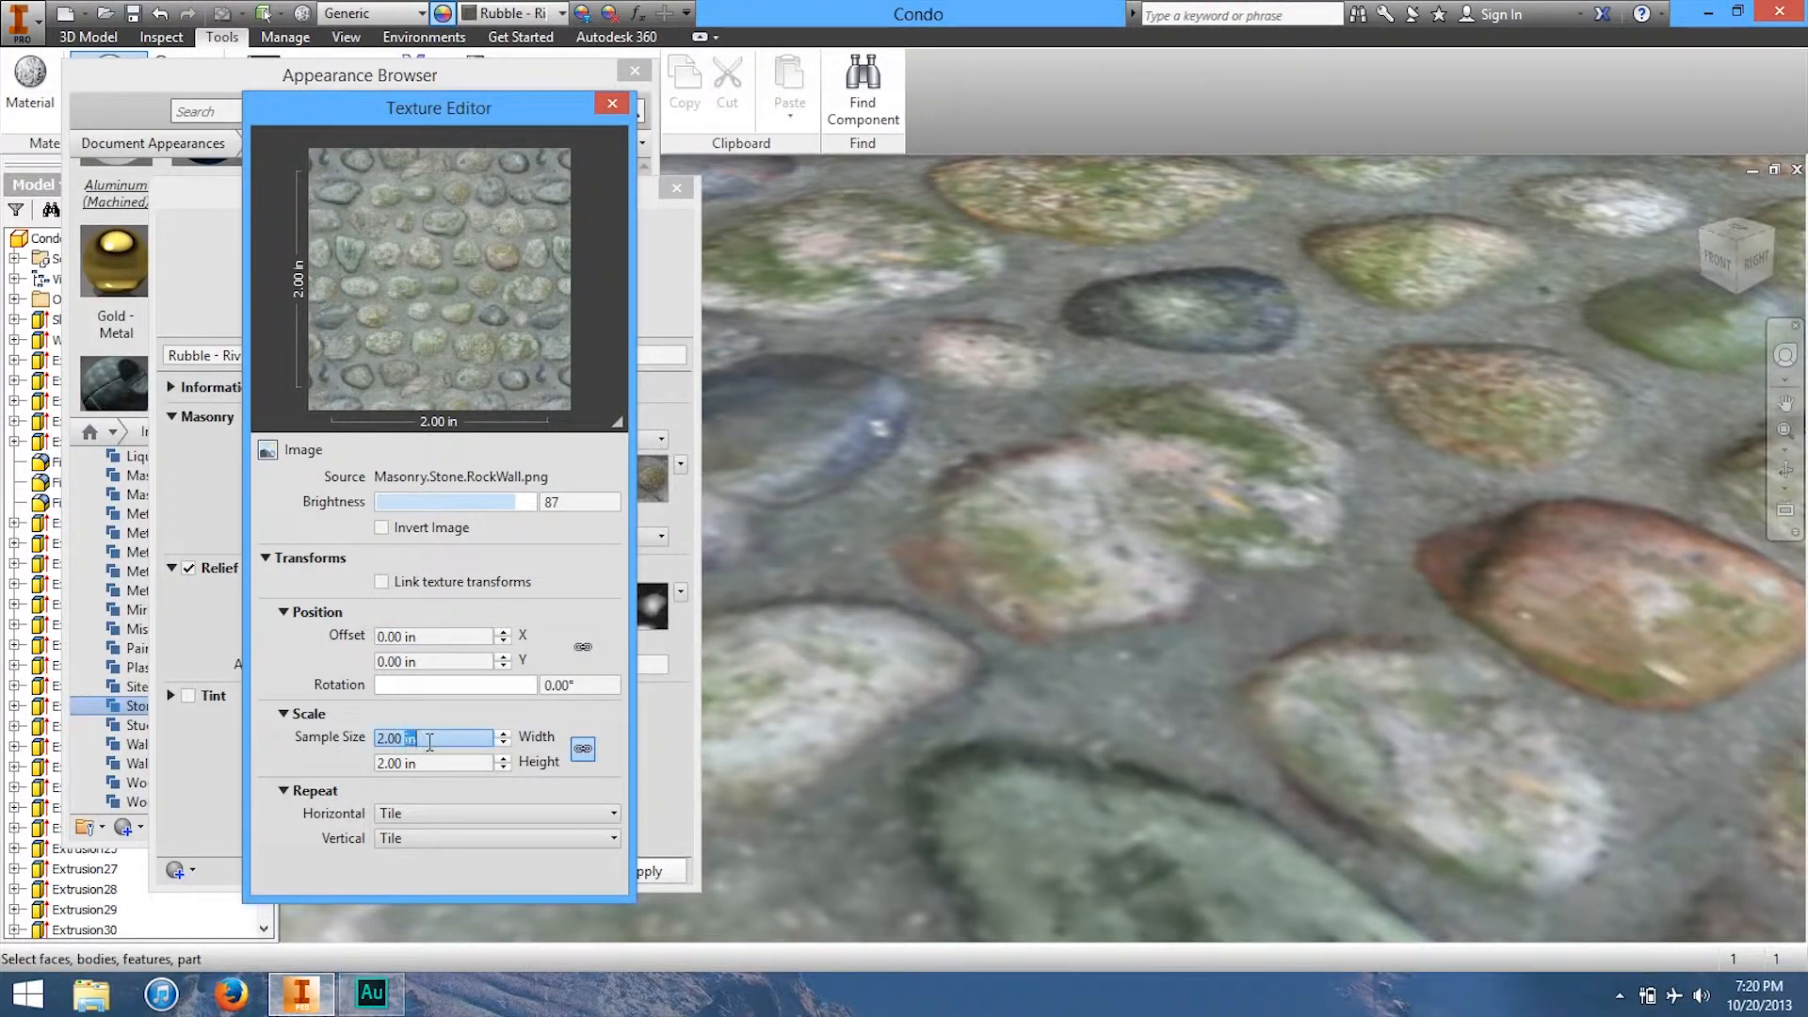
pyautogui.write('1')
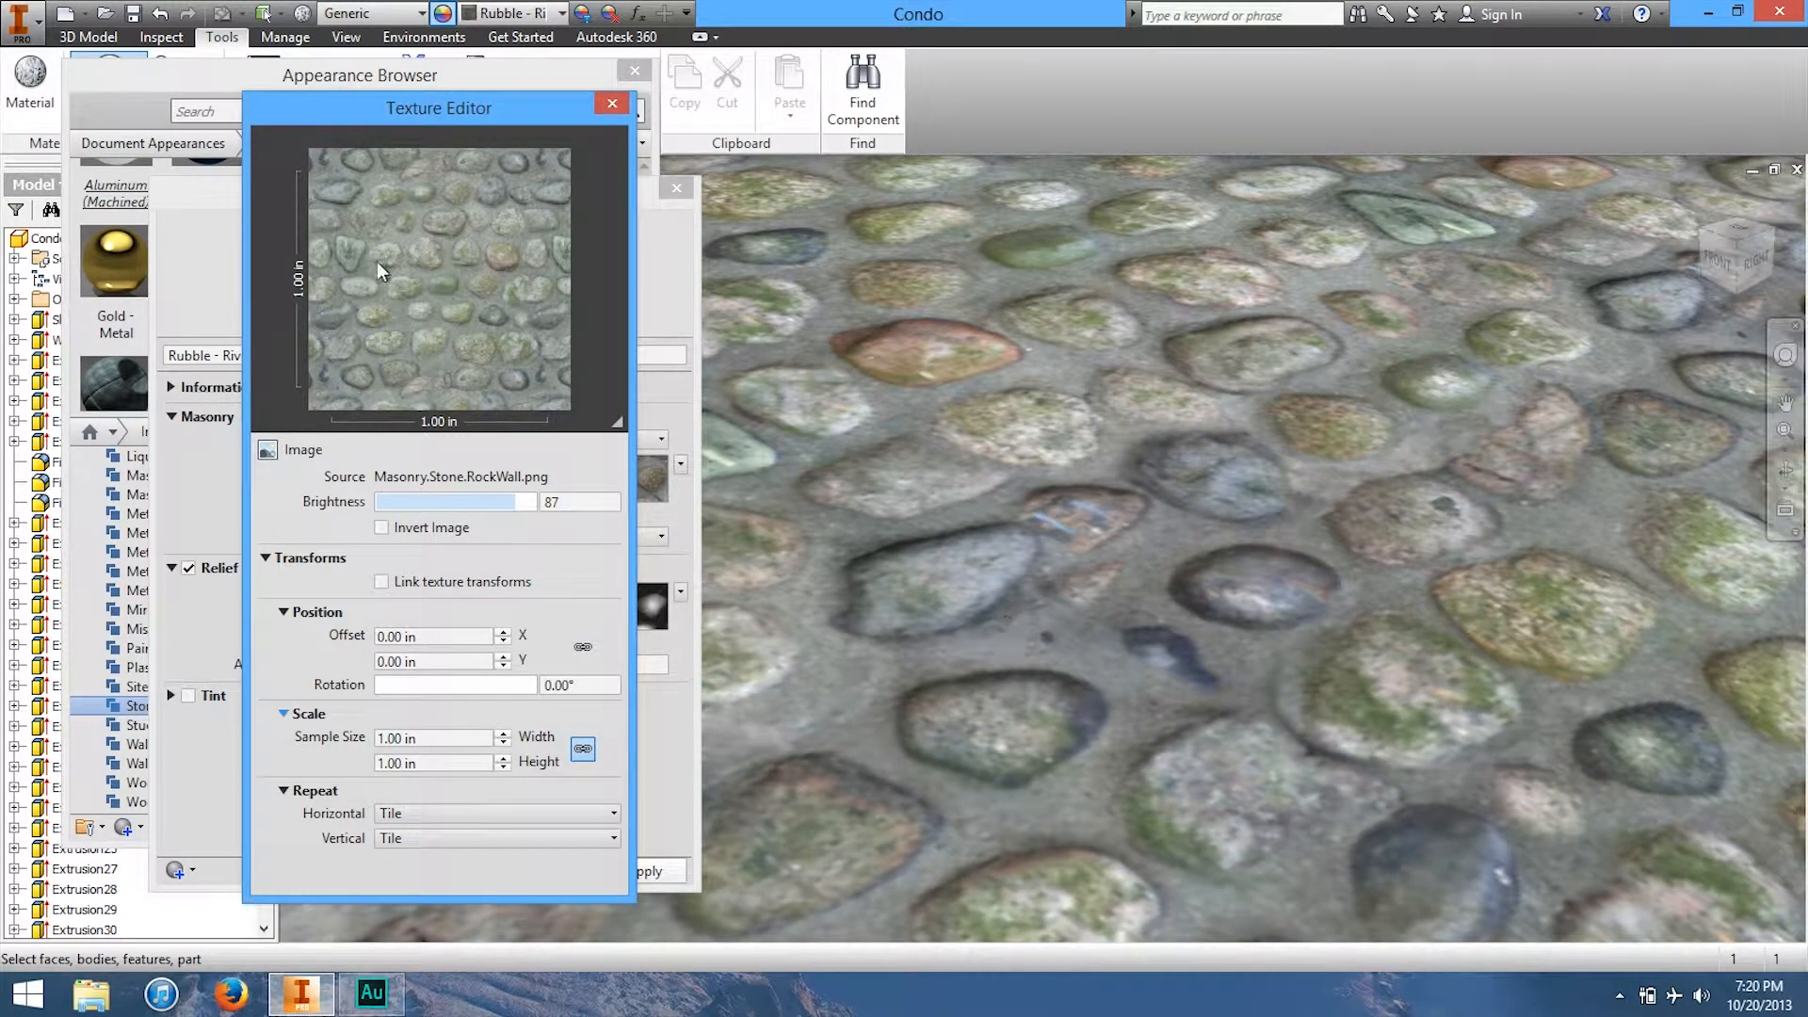
# Step: Set the river rock texture's brightness to 71 and try its rotation setting, keeping it at 0.00°
pyautogui.press('F3')
pyautogui.moveTo(1541, 548)
pyautogui.mouseDown()
pyautogui.moveTo(1446, 381)
pyautogui.moveTo(1430, 439)
pyautogui.moveTo(1438, 266)
pyautogui.moveTo(1782, 332)
pyautogui.moveTo(1675, 290)
pyautogui.moveTo(1666, 318)
pyautogui.moveTo(1545, 402)
pyautogui.moveTo(1618, 396)
pyautogui.moveTo(283, 351)
pyautogui.moveTo(364, 286)
pyautogui.moveTo(447, 381)
pyautogui.mouseUp()
pyautogui.press('F3')
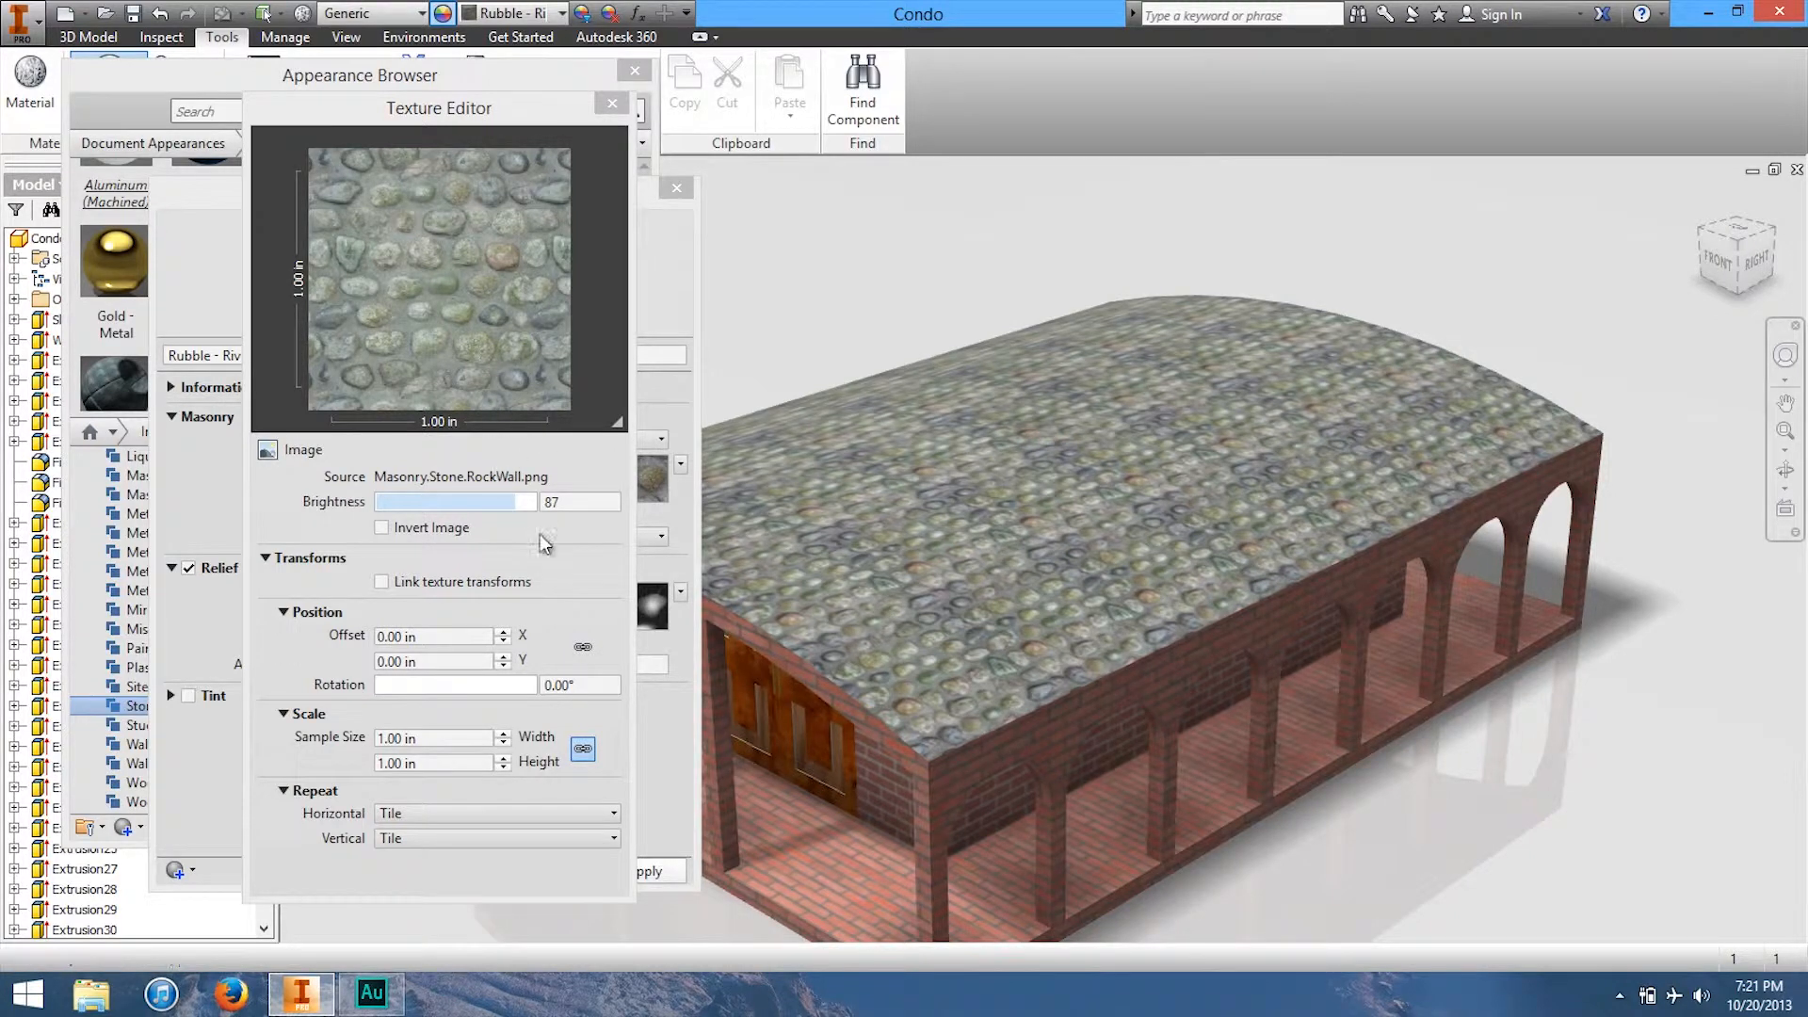
pyautogui.moveTo(518, 504)
pyautogui.mouseDown()
pyautogui.moveTo(437, 517)
pyautogui.moveTo(509, 516)
pyautogui.moveTo(489, 516)
pyautogui.mouseUp()
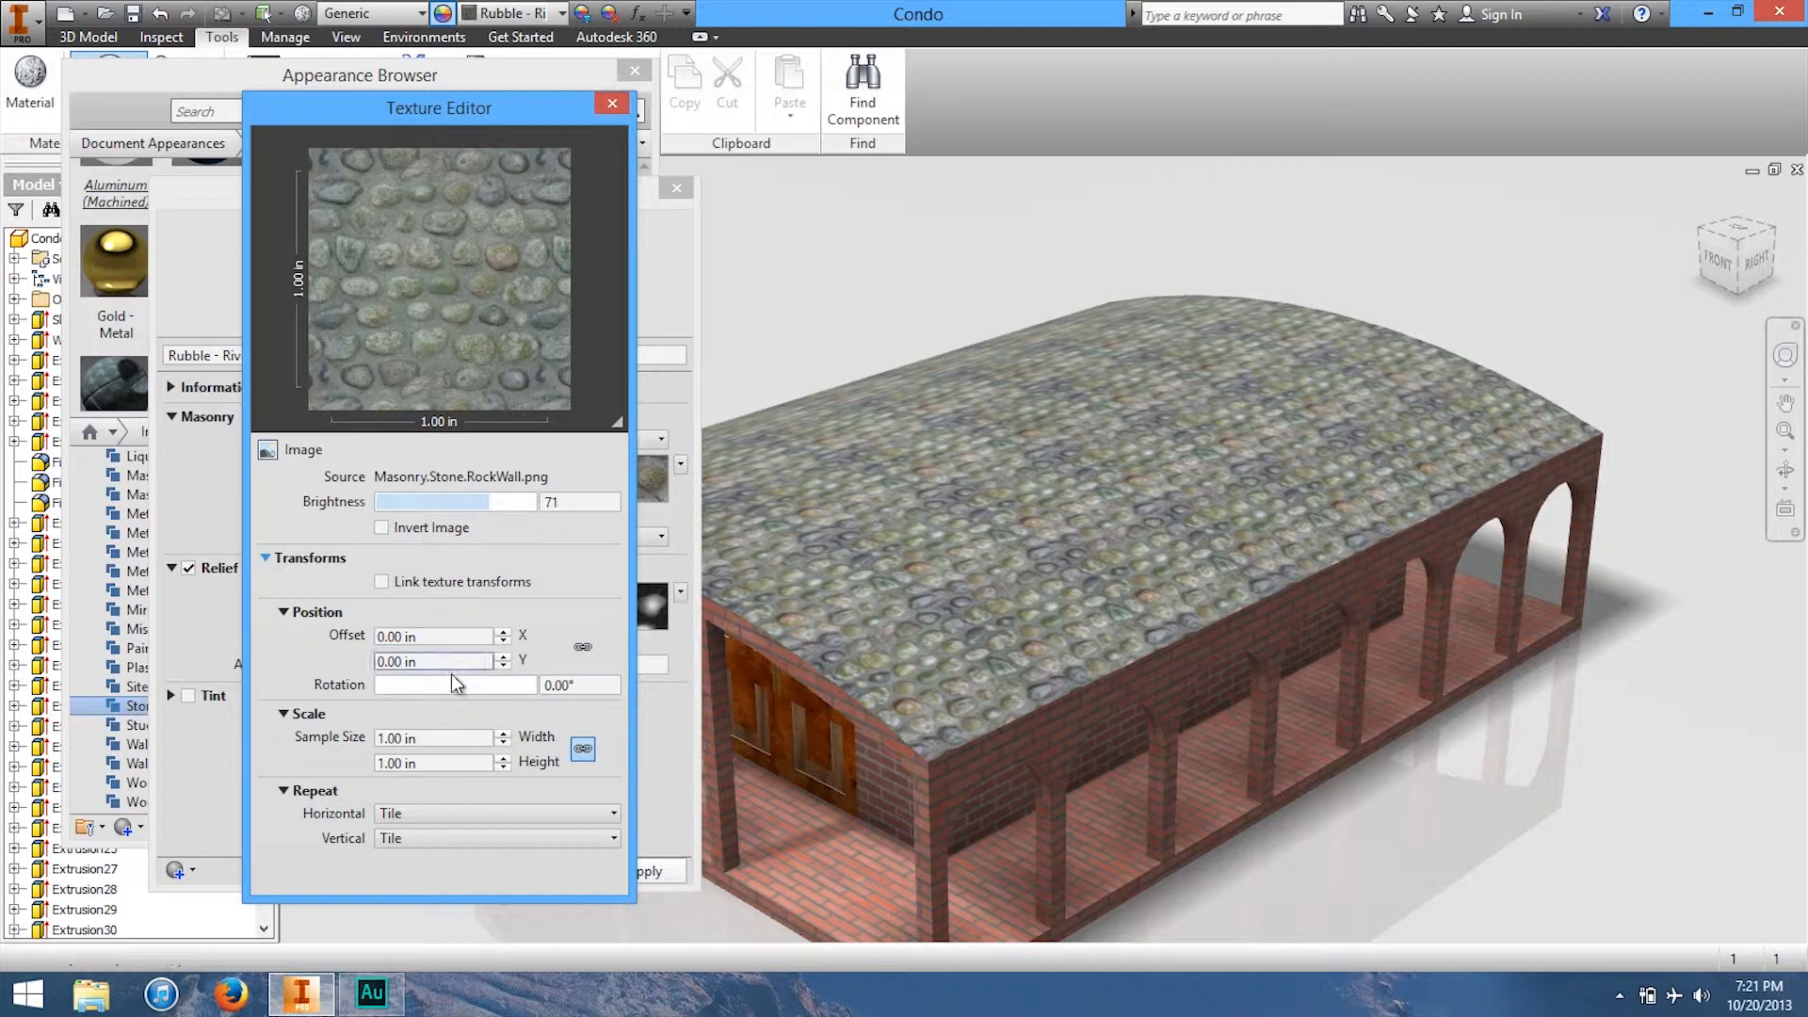
pyautogui.press('Tab')
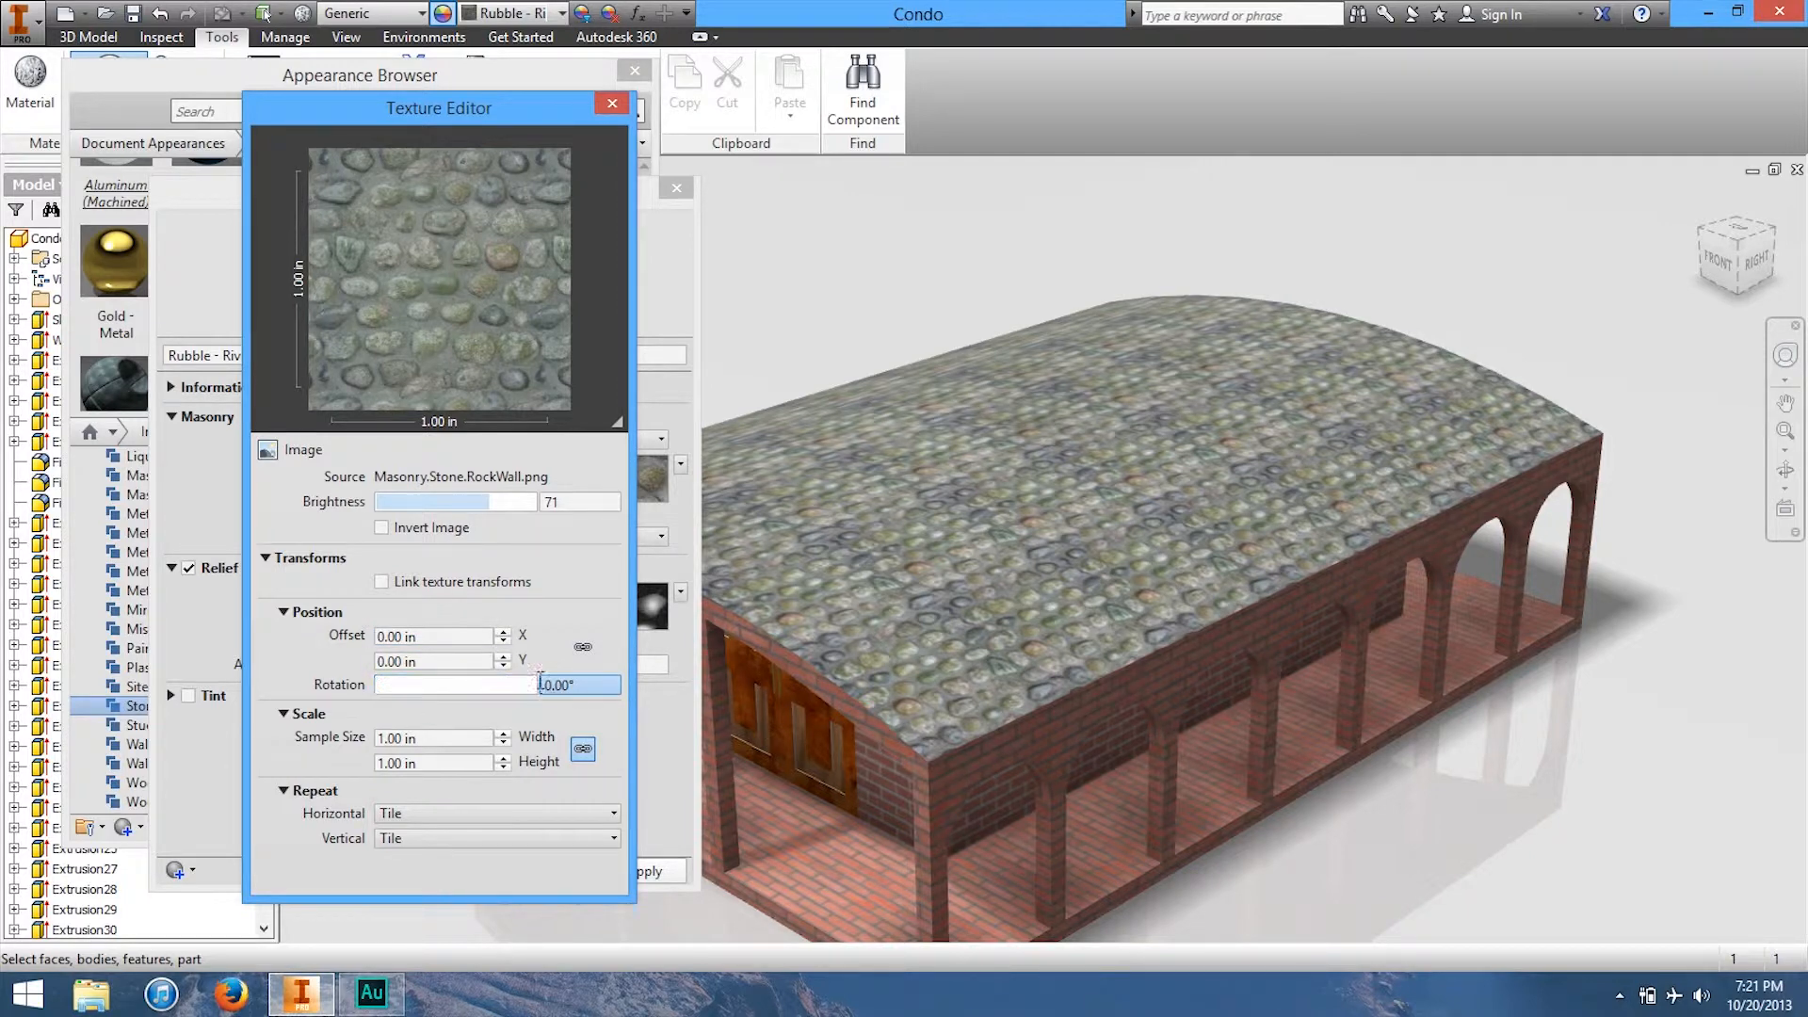
pyautogui.moveTo(495, 689); pyautogui.dragTo(350, 721)
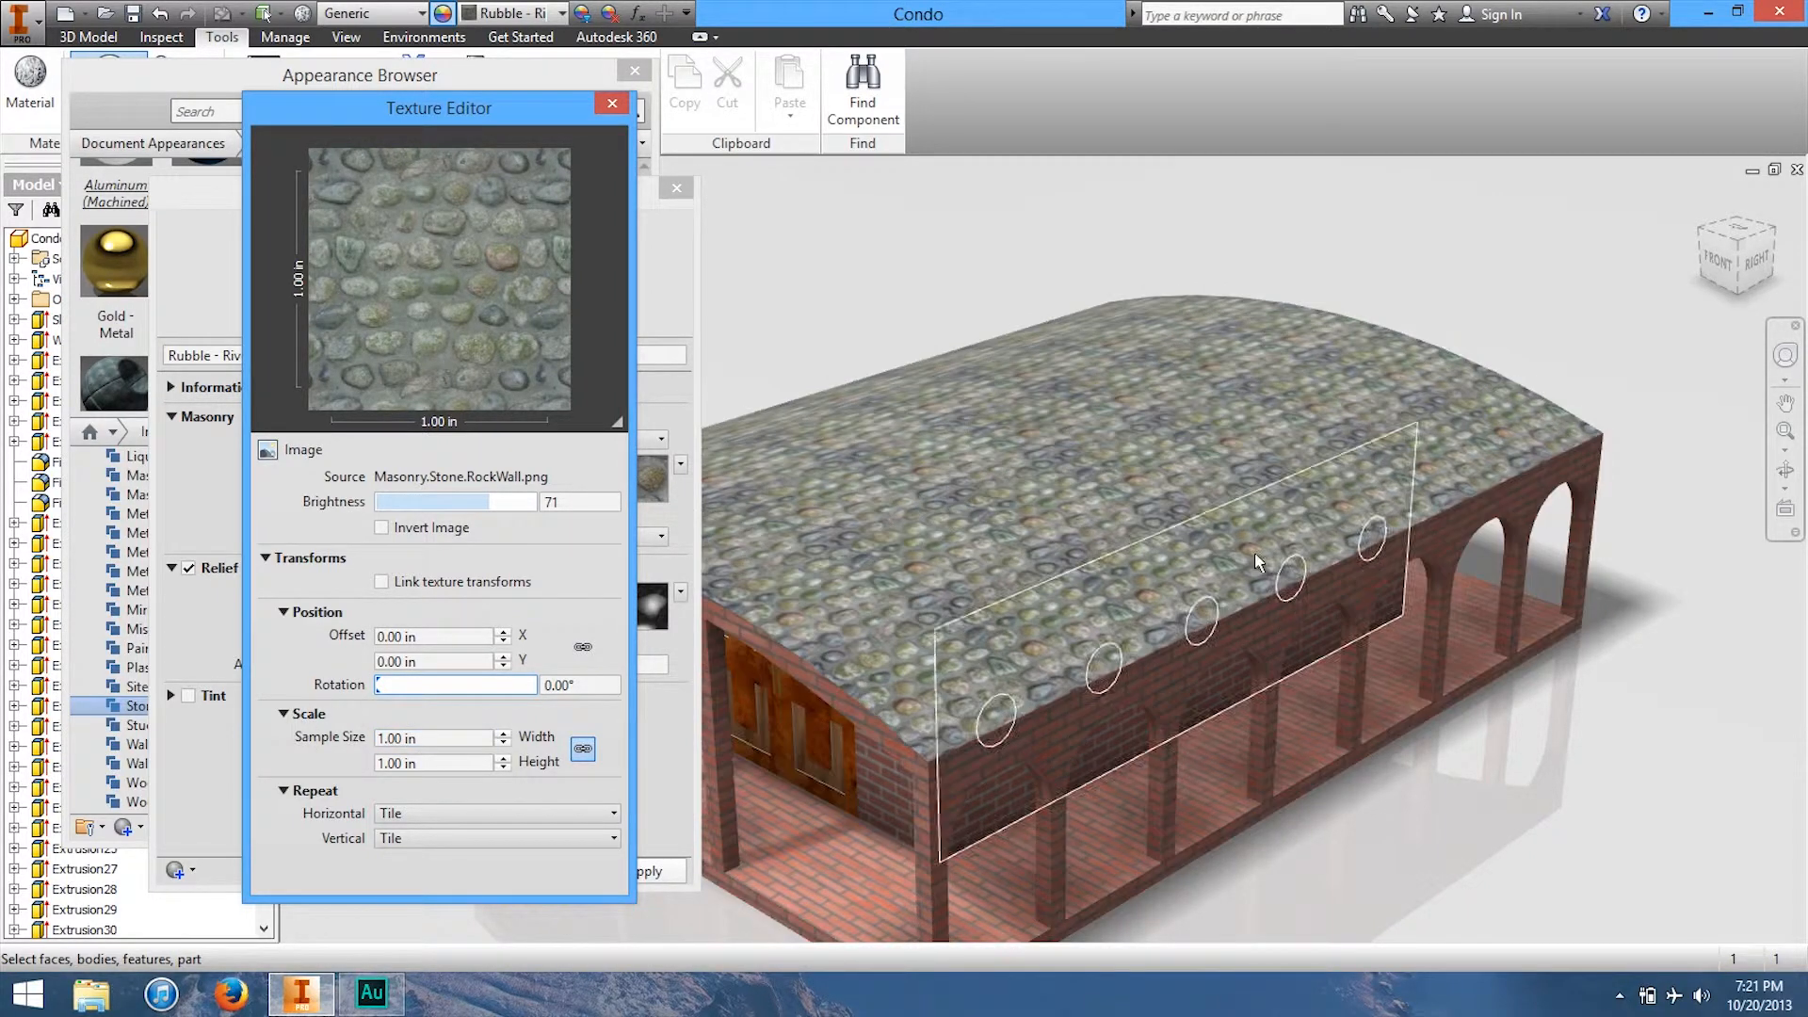
# Step: Check the river rock texture's horizontal and vertical repeat options, keeping both at Tile
pyautogui.click(451, 815)
pyautogui.click(397, 841)
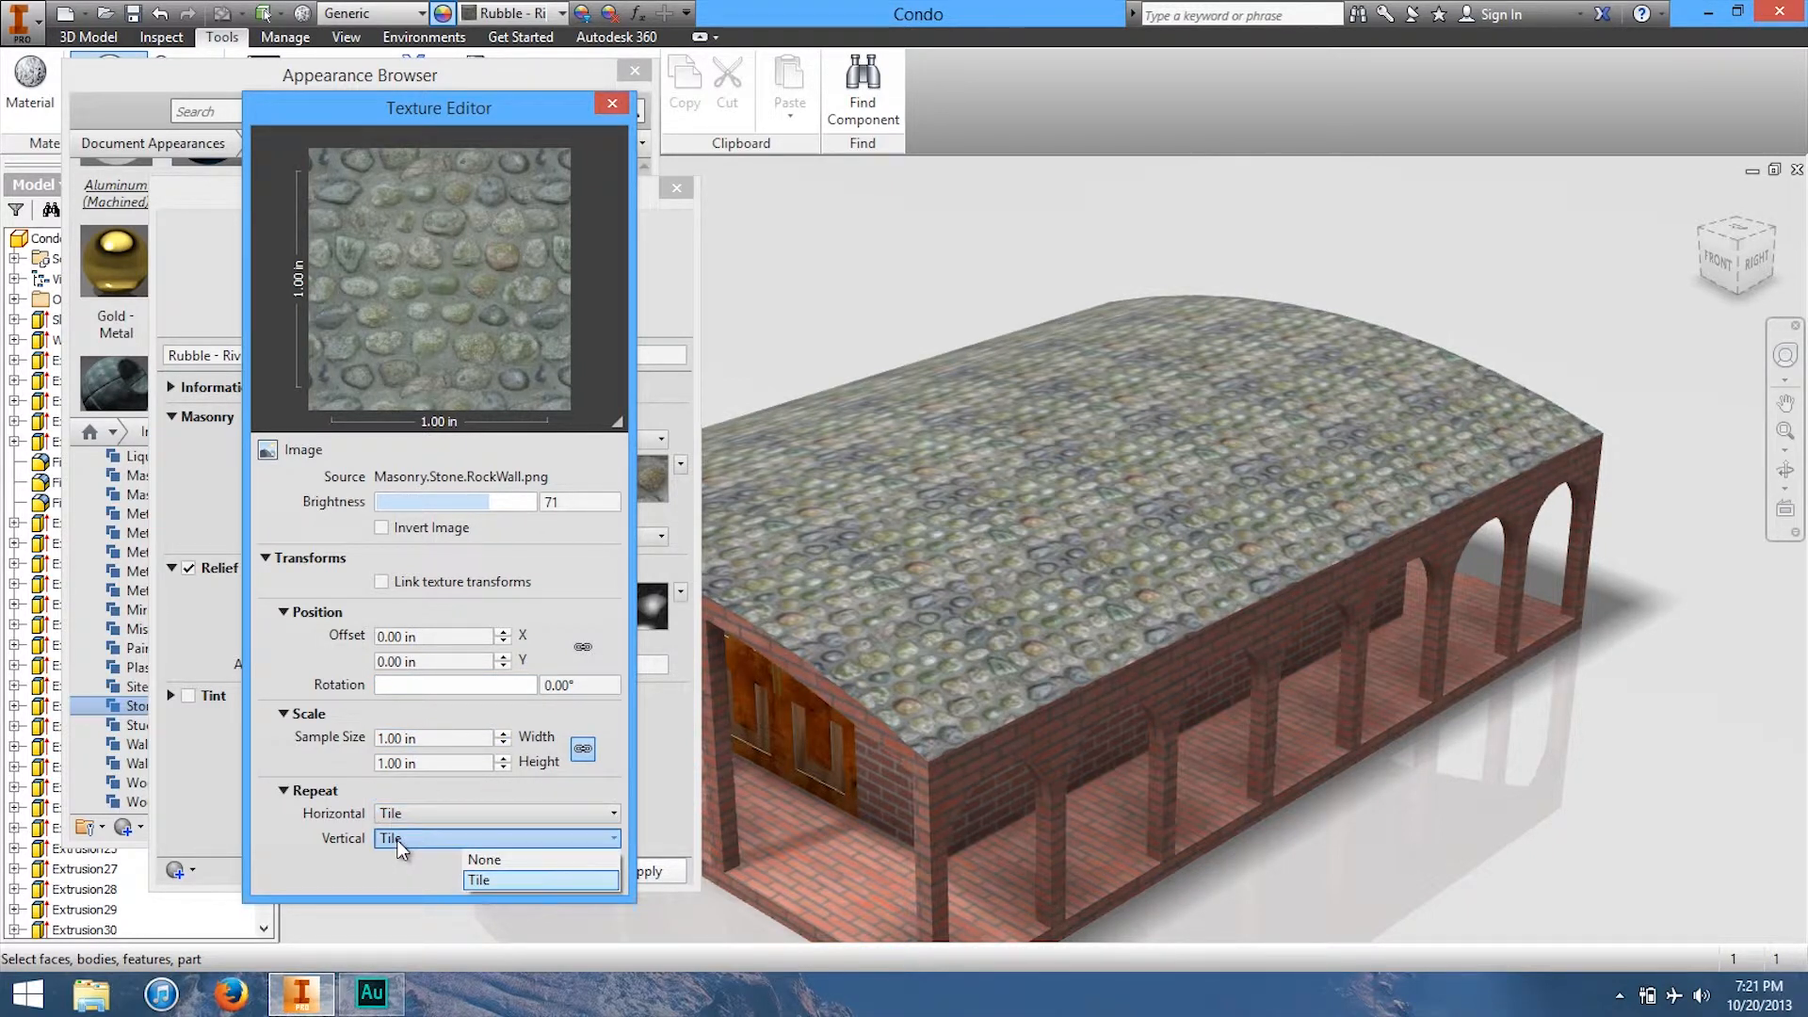
pyautogui.click(351, 850)
pyautogui.click(393, 815)
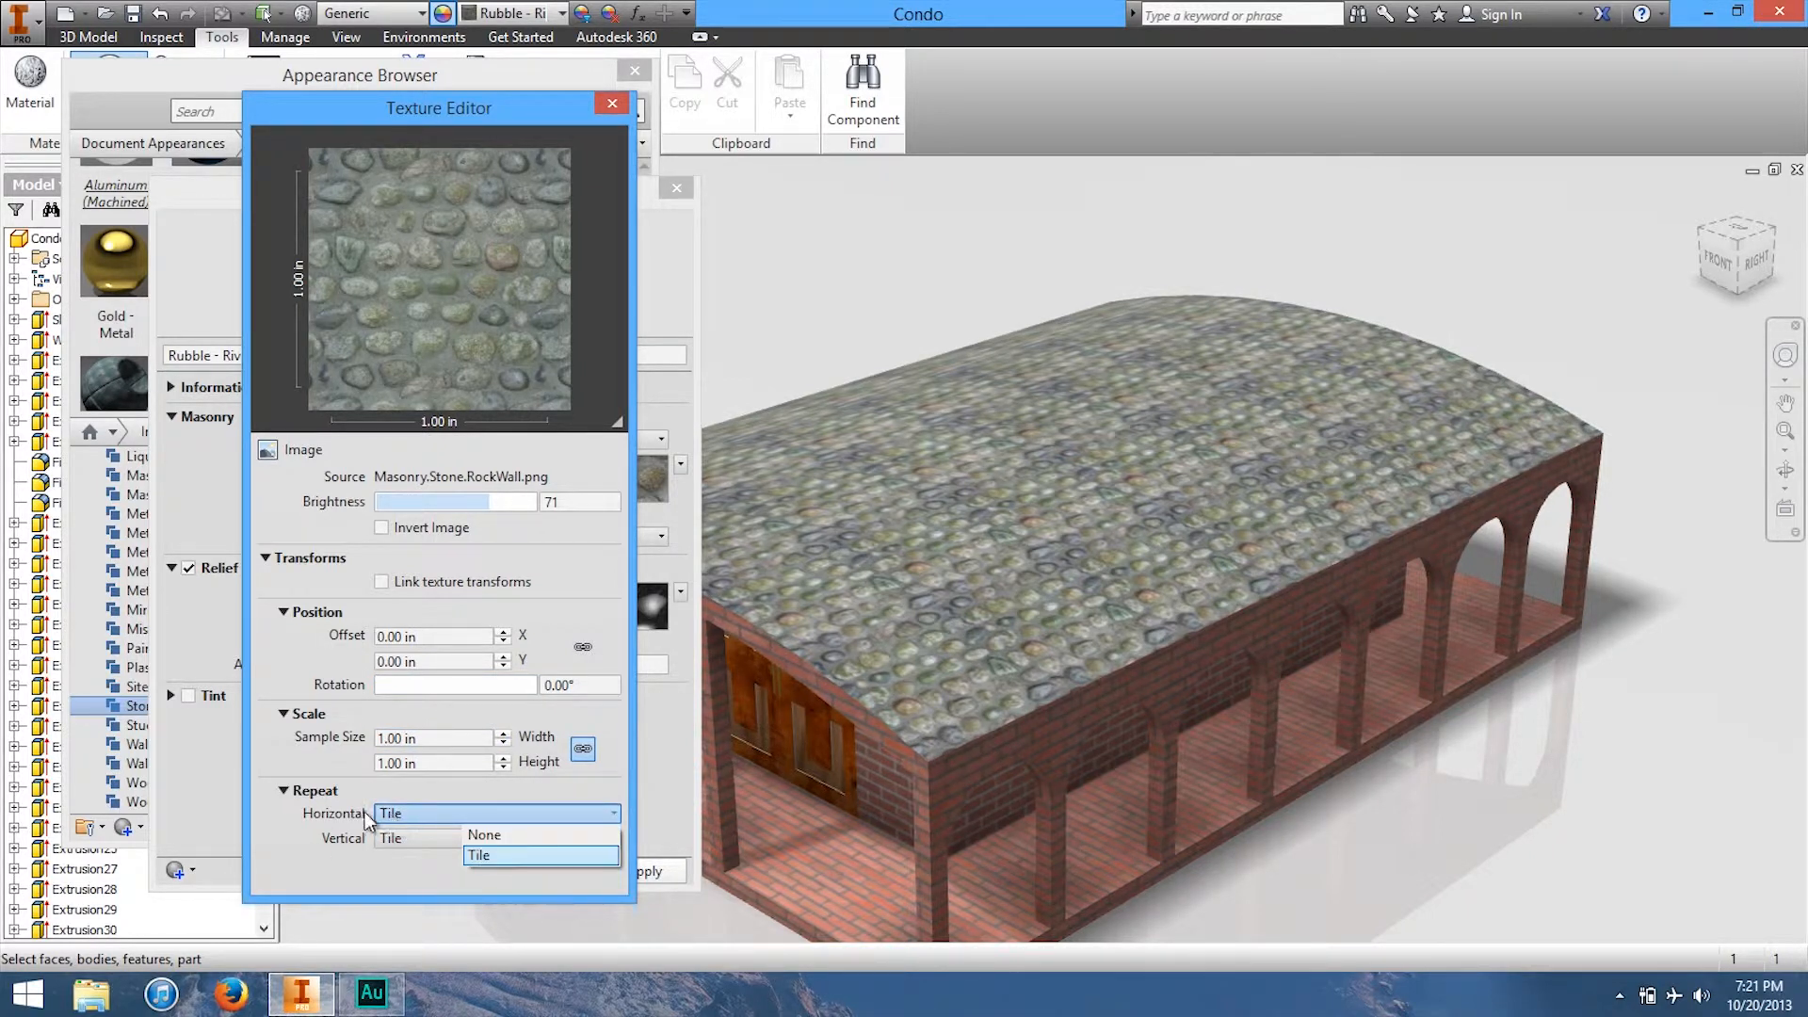
pyautogui.click(366, 818)
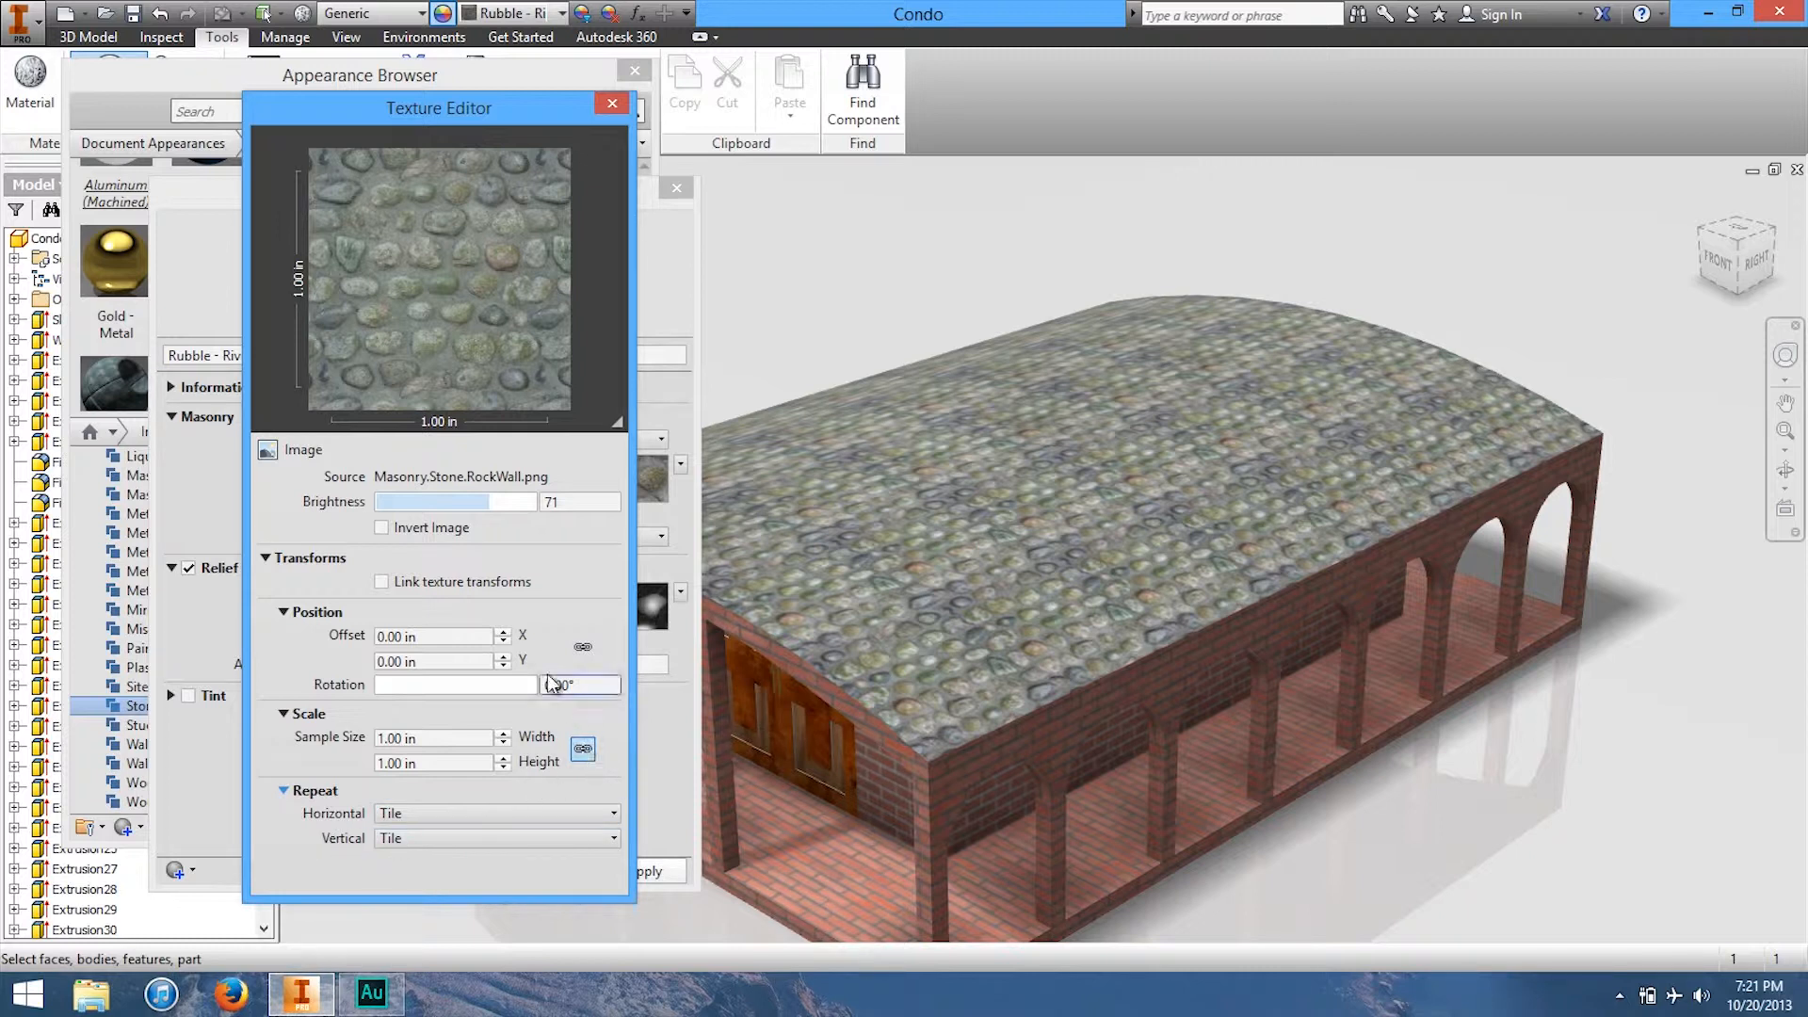
# Step: Set the river rock texture's position offset to 199.88 in for X and 2.00 in for Y
pyautogui.click(424, 639)
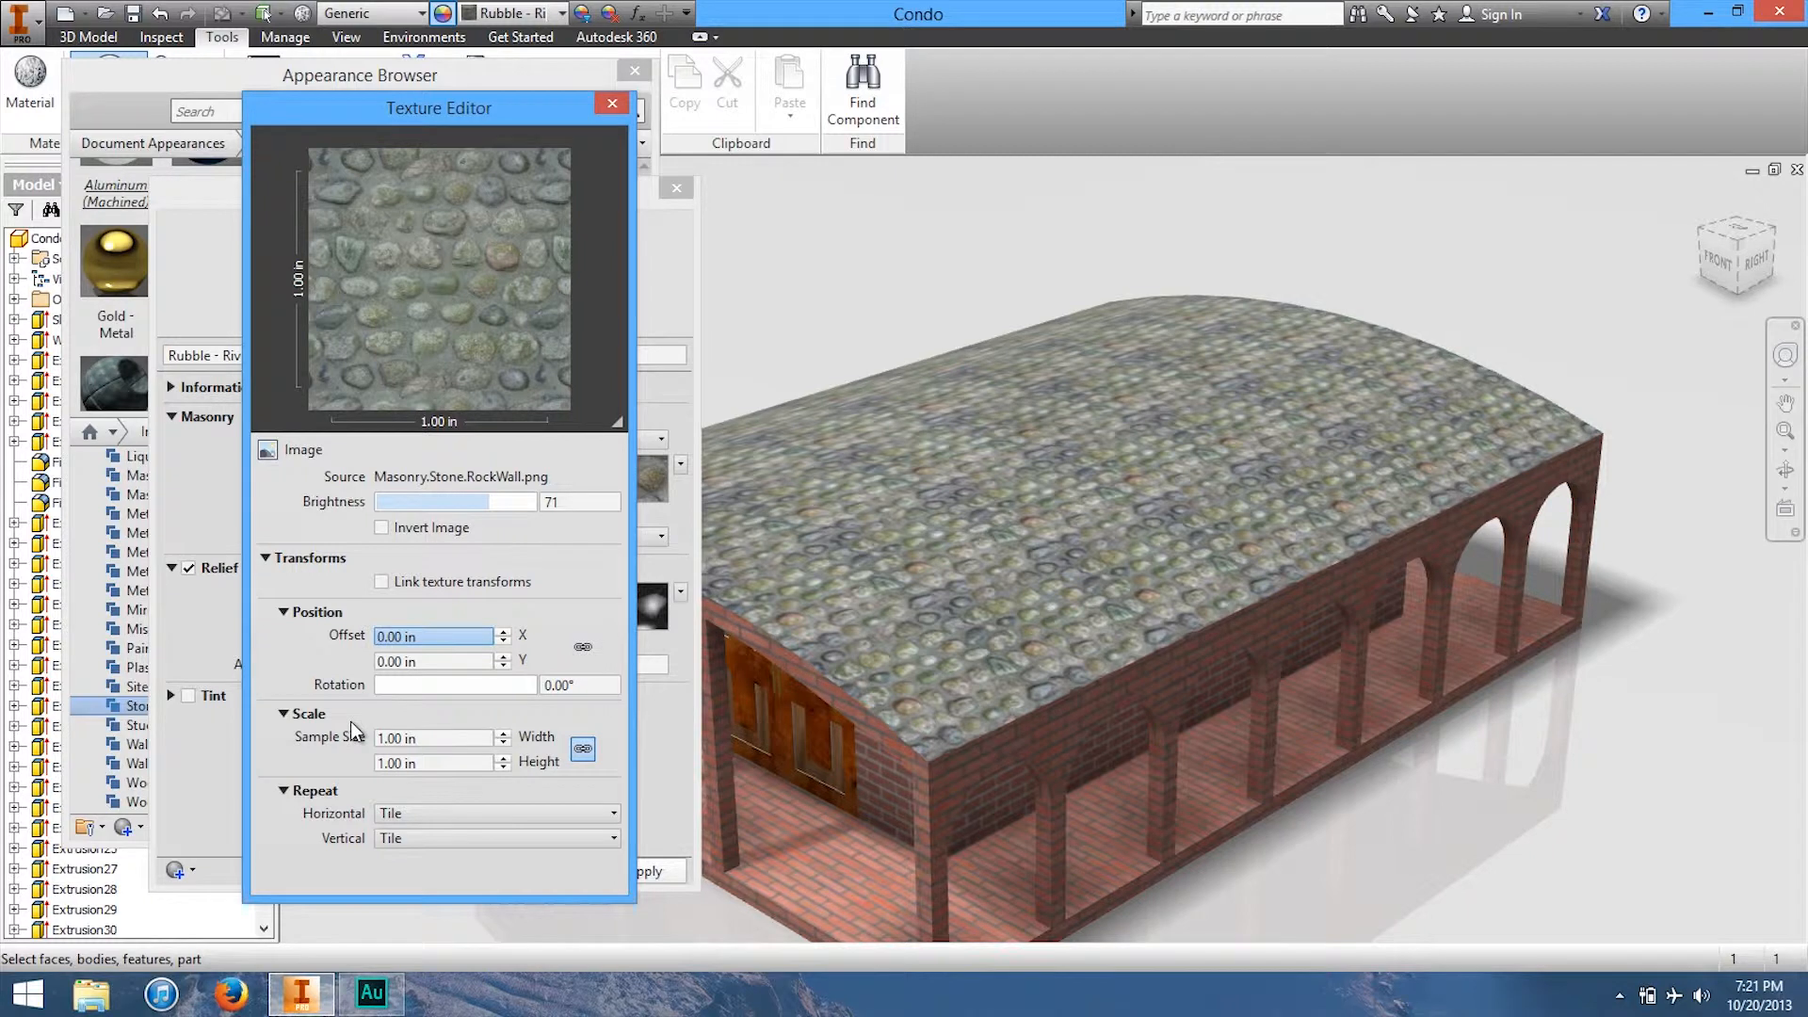
pyautogui.click(487, 602)
pyautogui.click(425, 664)
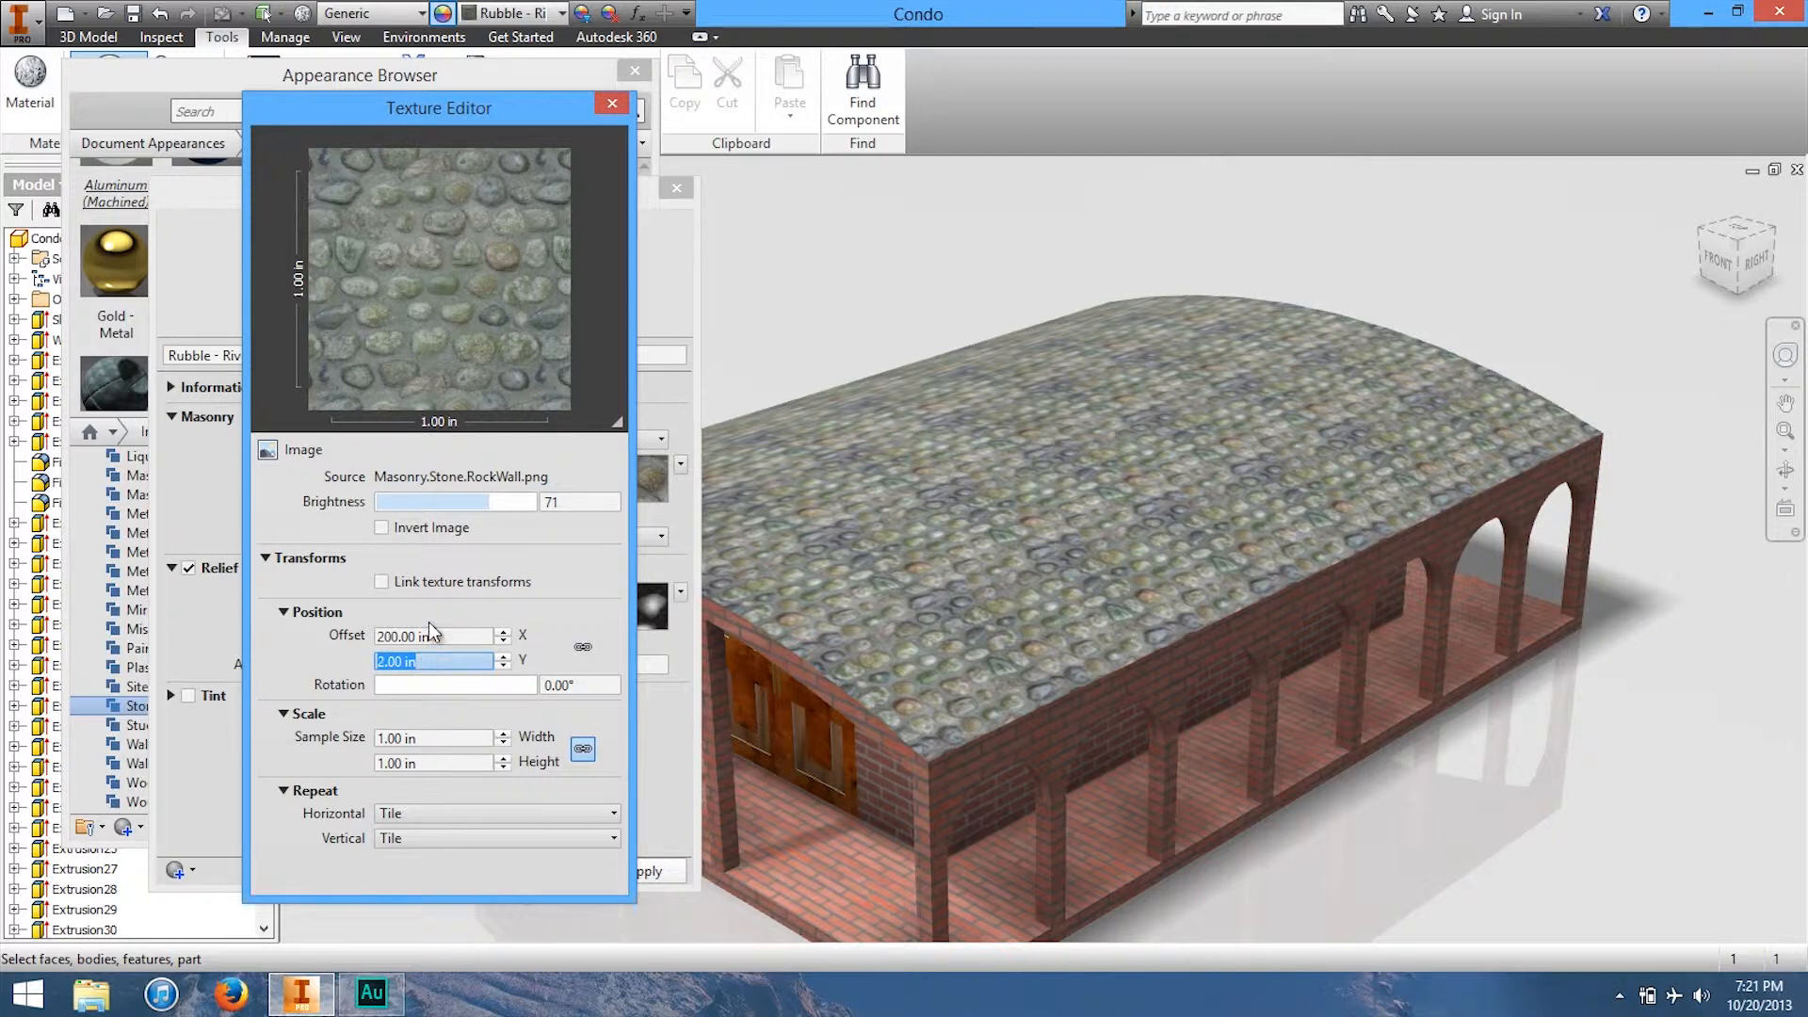
pyautogui.click(430, 623)
pyautogui.click(507, 640)
pyautogui.click(507, 641)
pyautogui.click(507, 641)
pyautogui.click(508, 640)
pyautogui.click(508, 640)
pyautogui.click(507, 640)
pyautogui.click(507, 640)
pyautogui.click(508, 641)
pyautogui.click(507, 640)
pyautogui.click(508, 641)
pyautogui.click(507, 641)
pyautogui.click(507, 640)
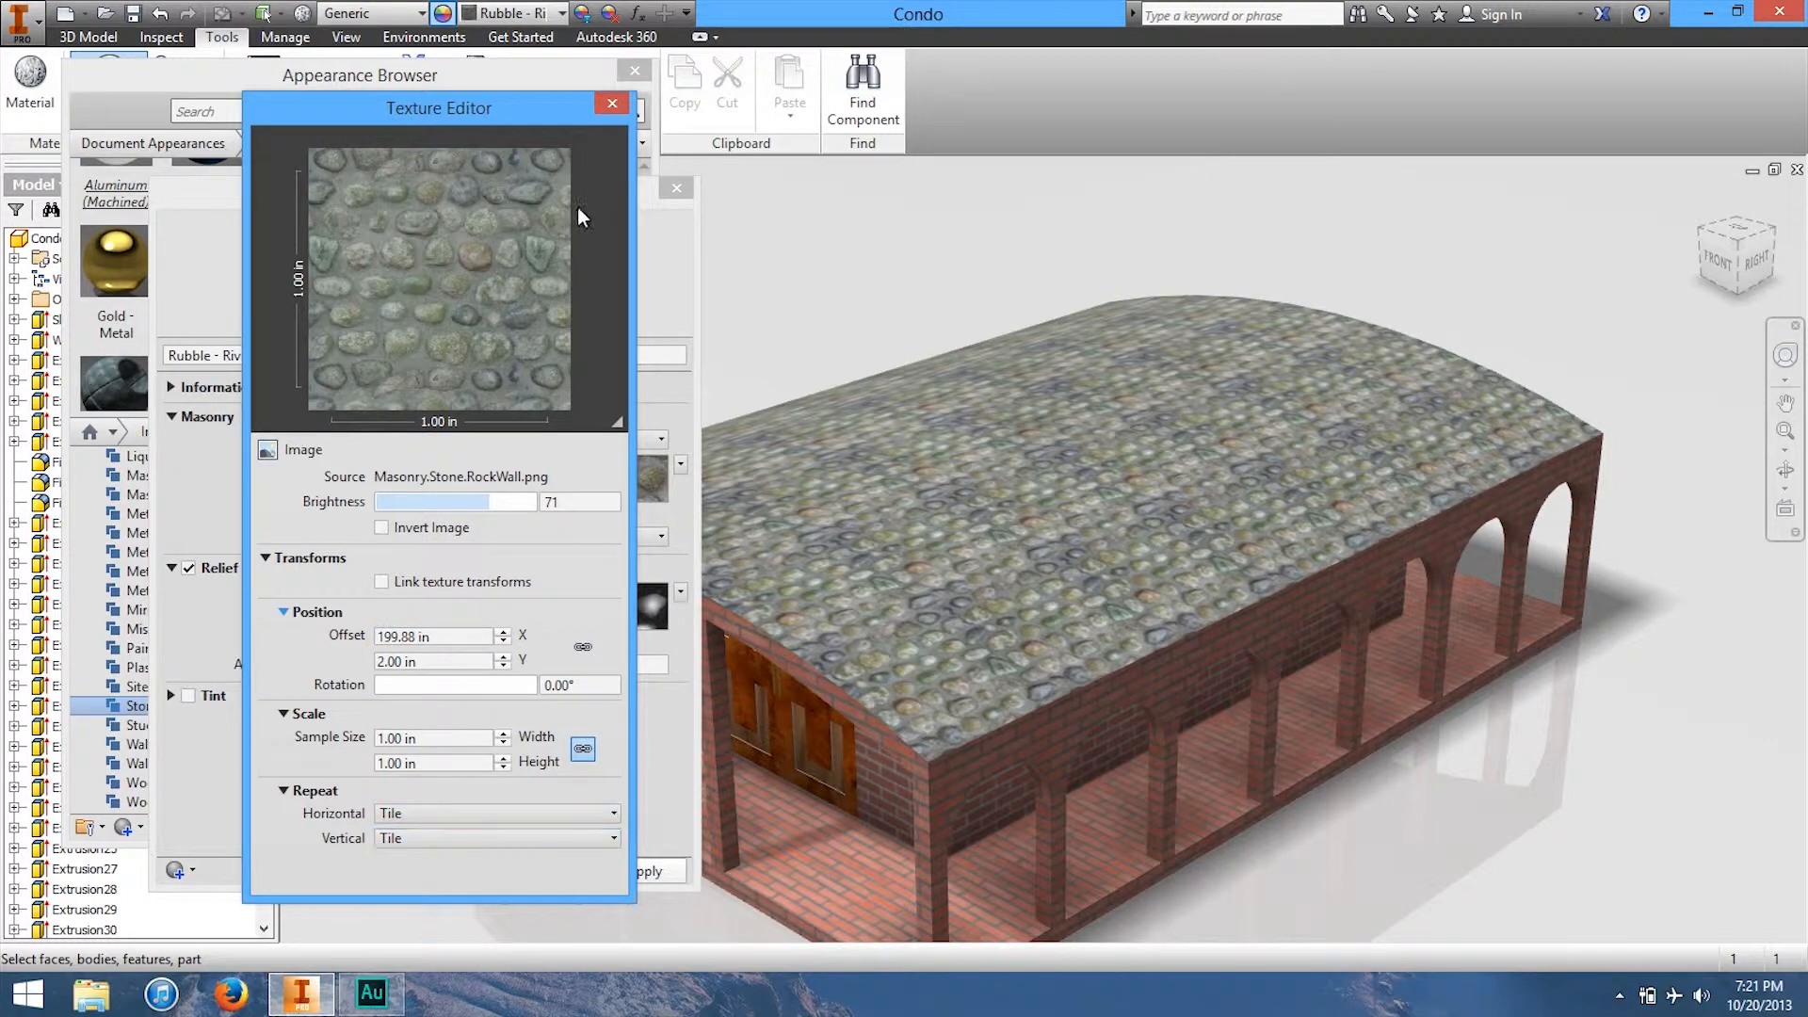
# Step: Apply the texture changes to the Rubble - River Rock appearance and close the appearance editor and browser
pyautogui.moveTo(547, 121); pyautogui.dragTo(568, 152)
pyautogui.click(625, 143)
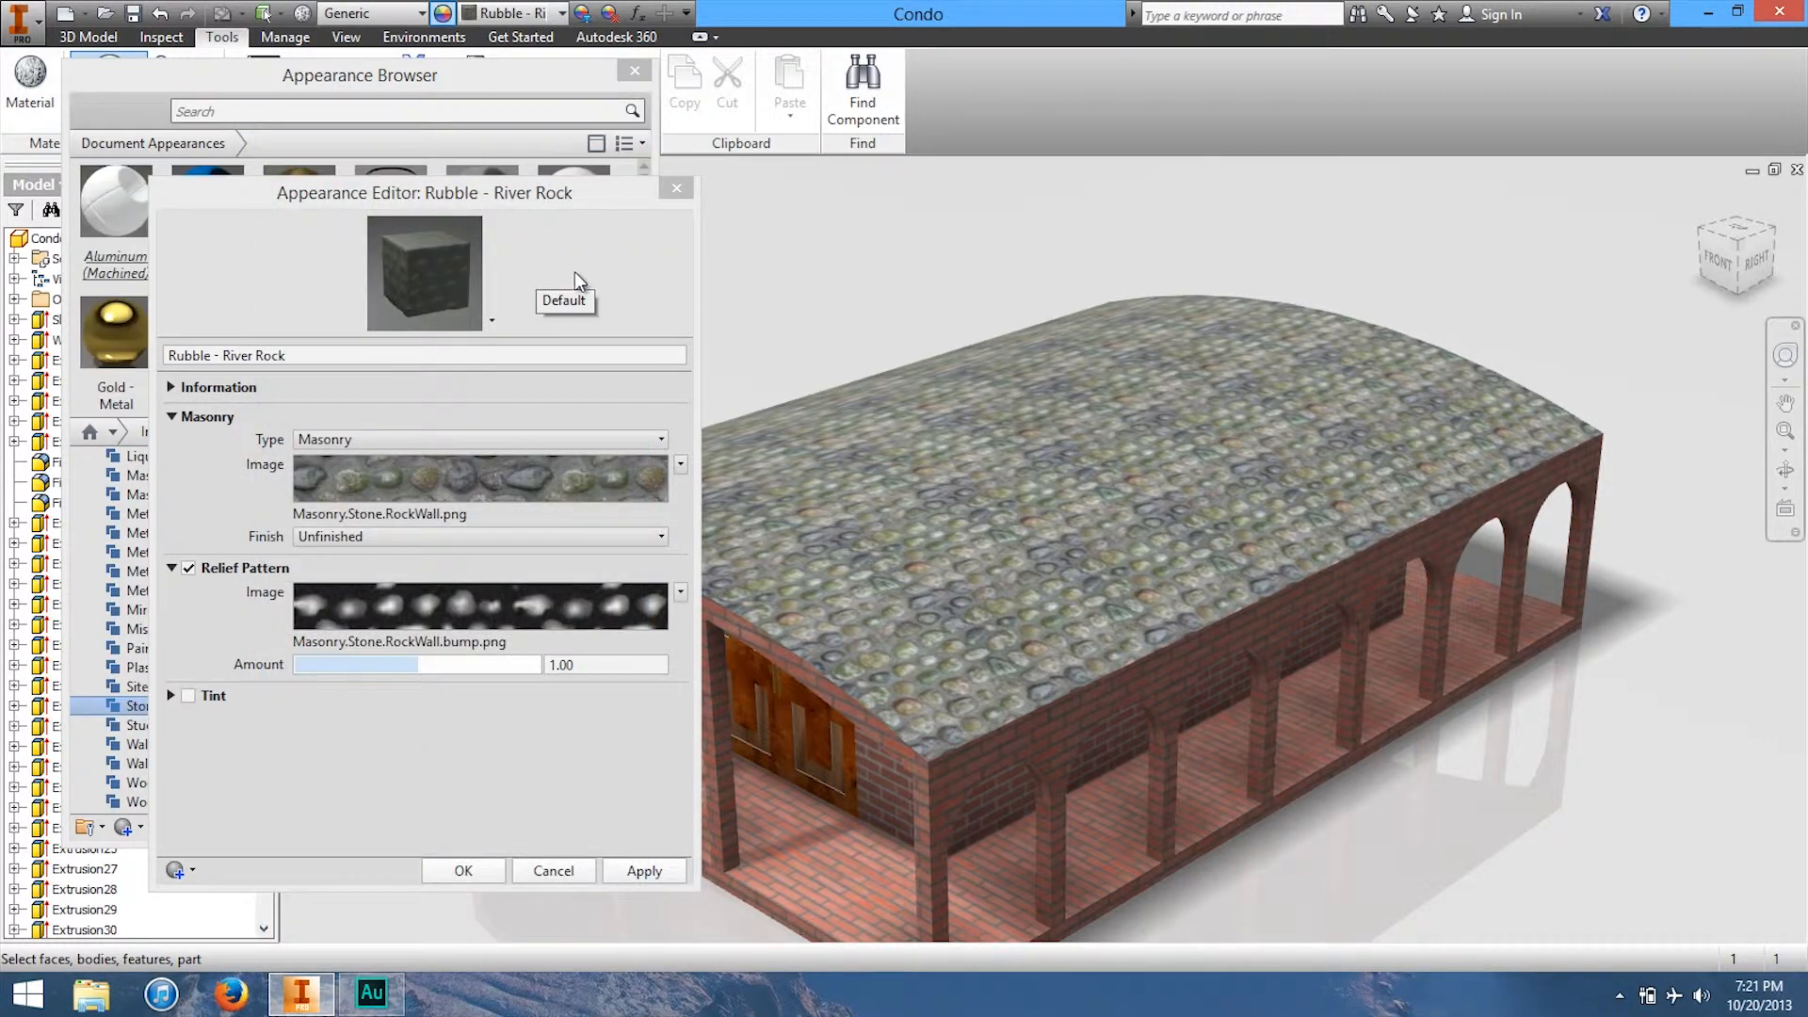
pyautogui.click(662, 873)
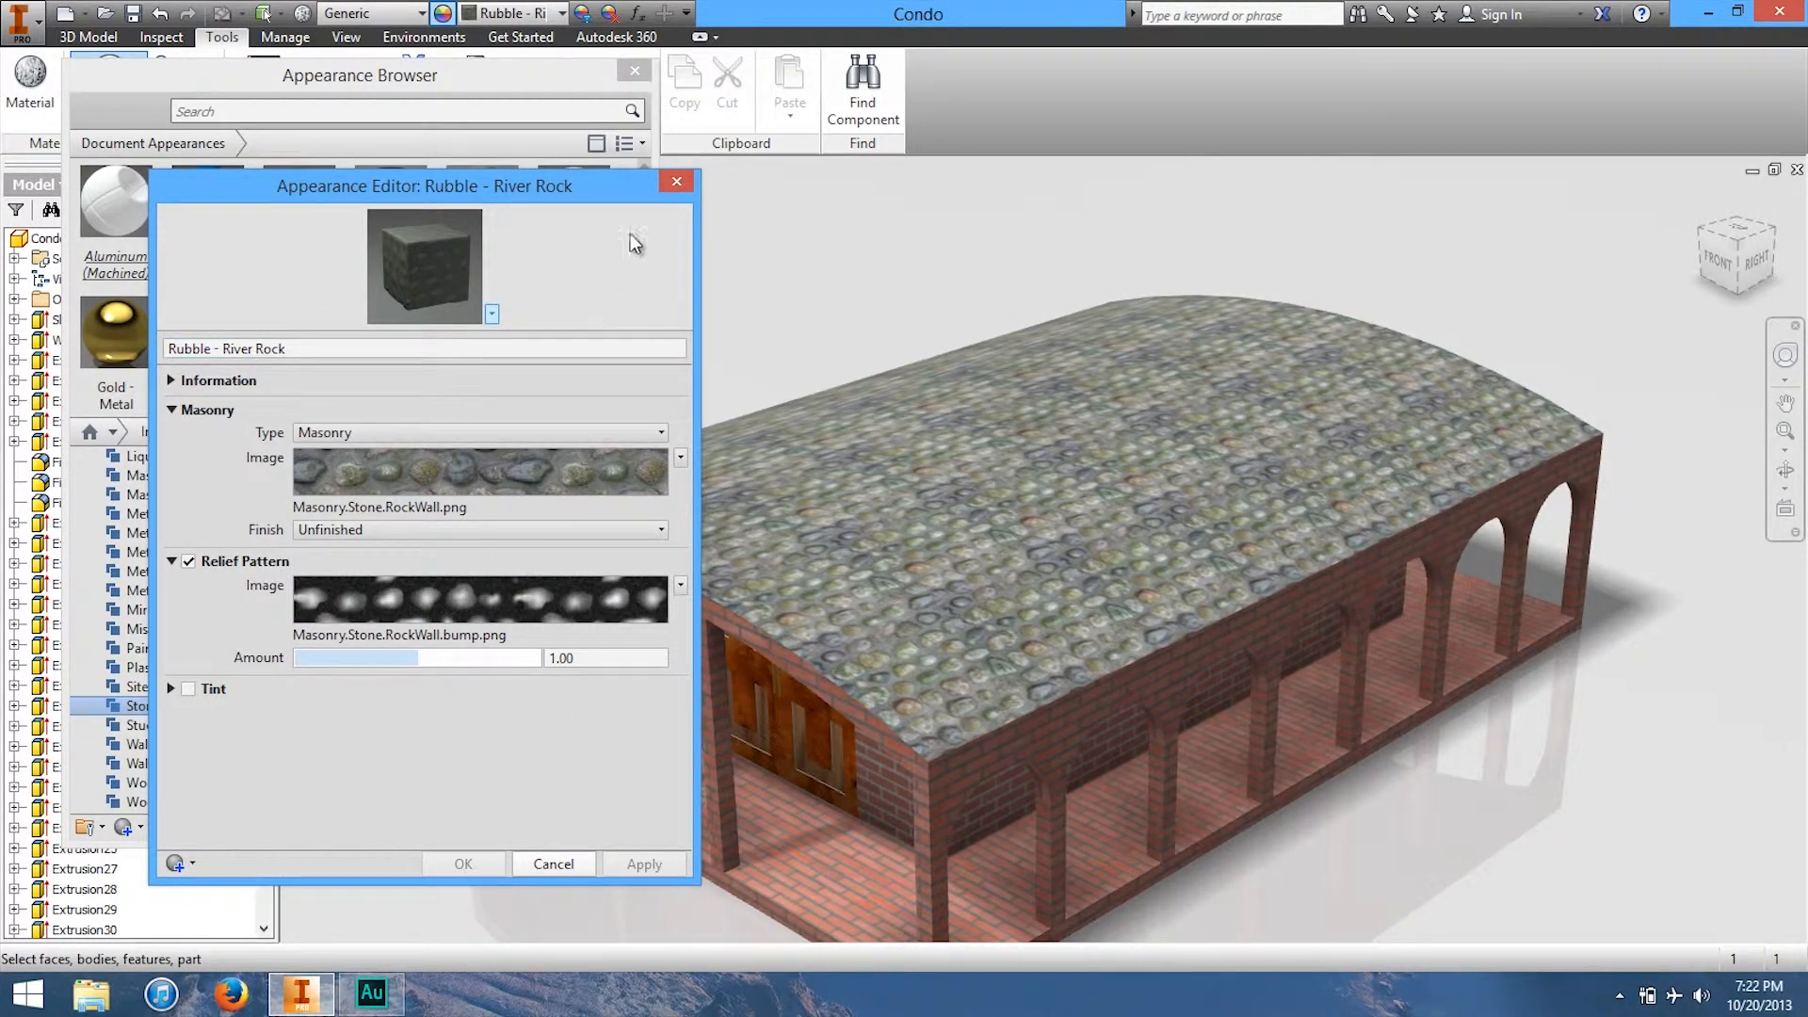
pyautogui.click(677, 184)
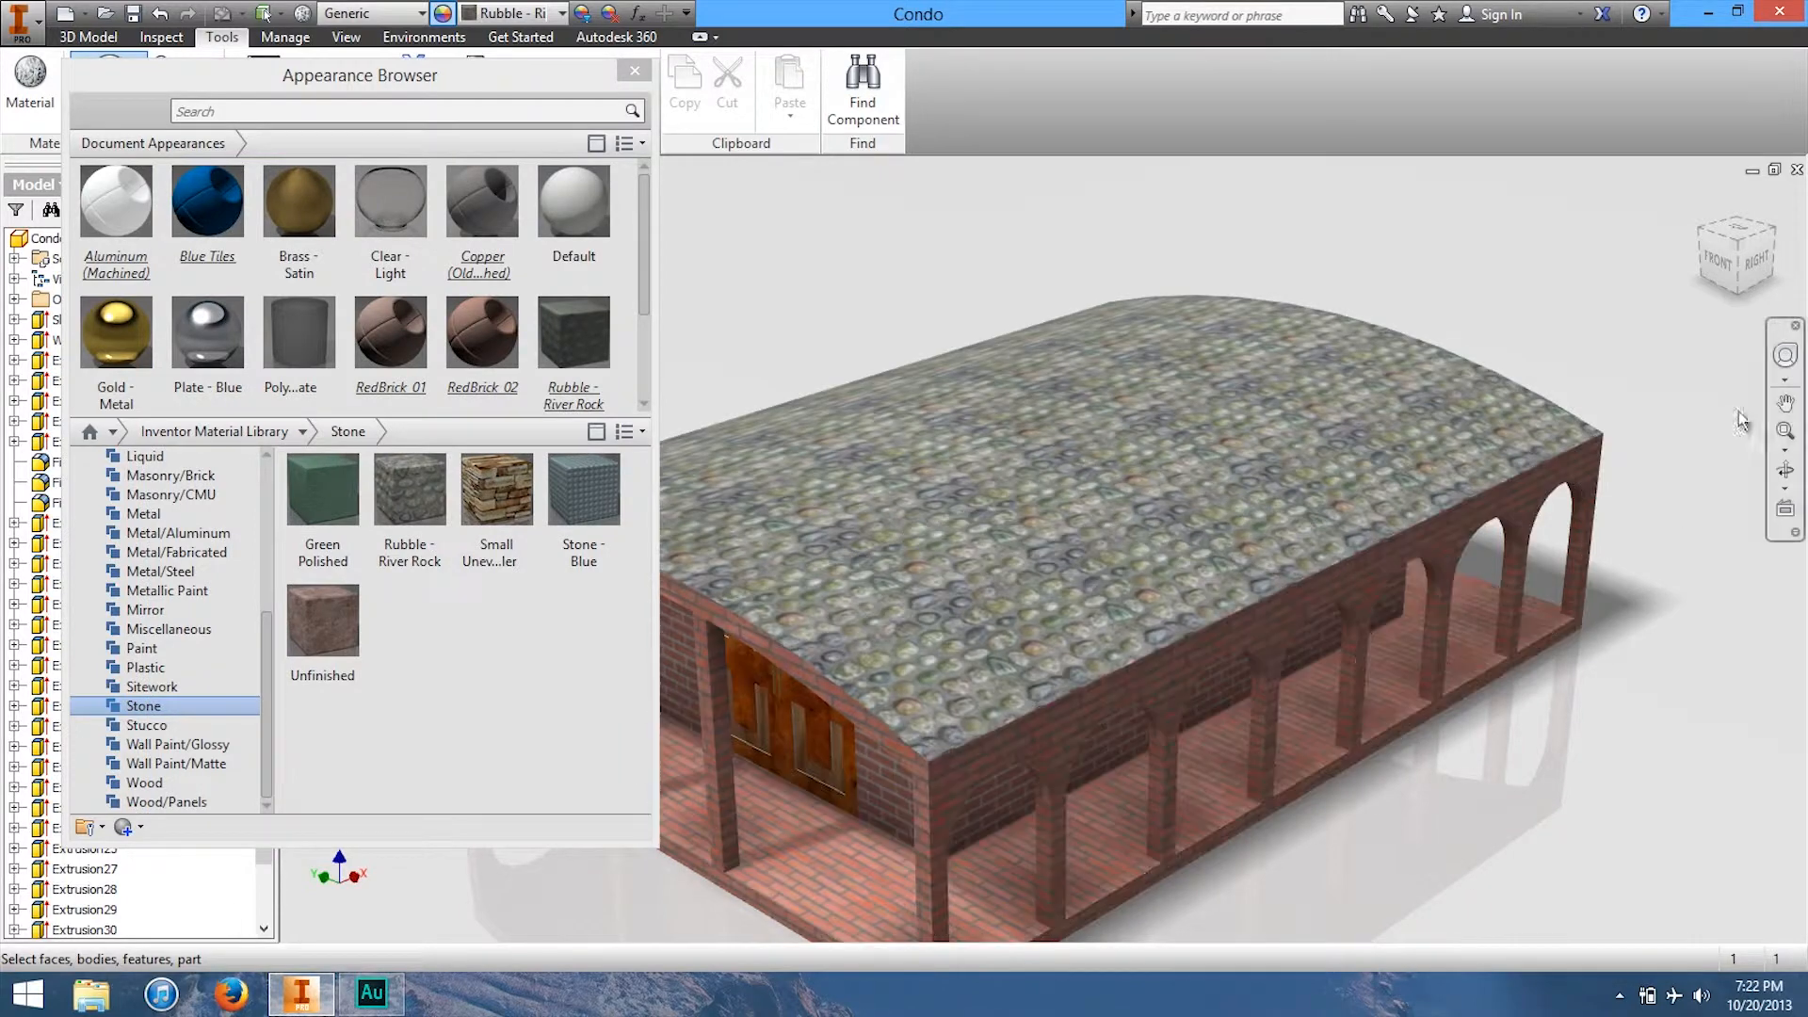
pyautogui.moveTo(1732, 247); pyautogui.dragTo(230, 160)
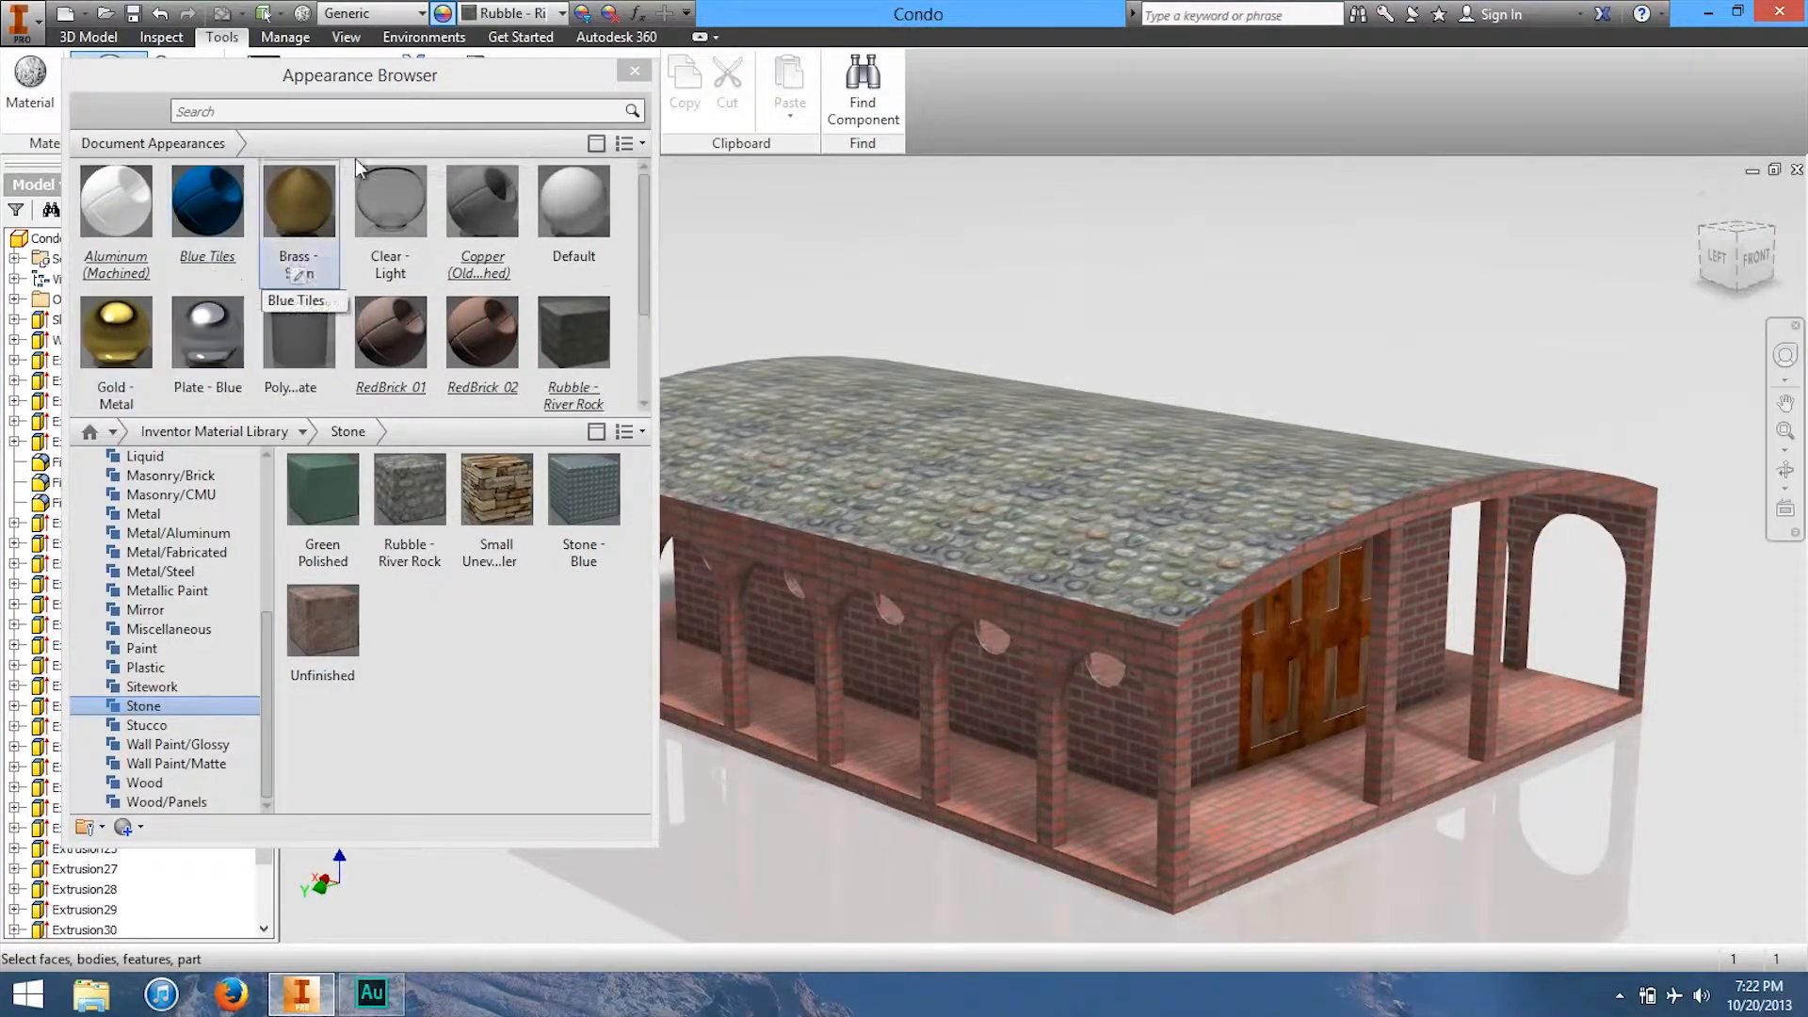
pyautogui.click(635, 70)
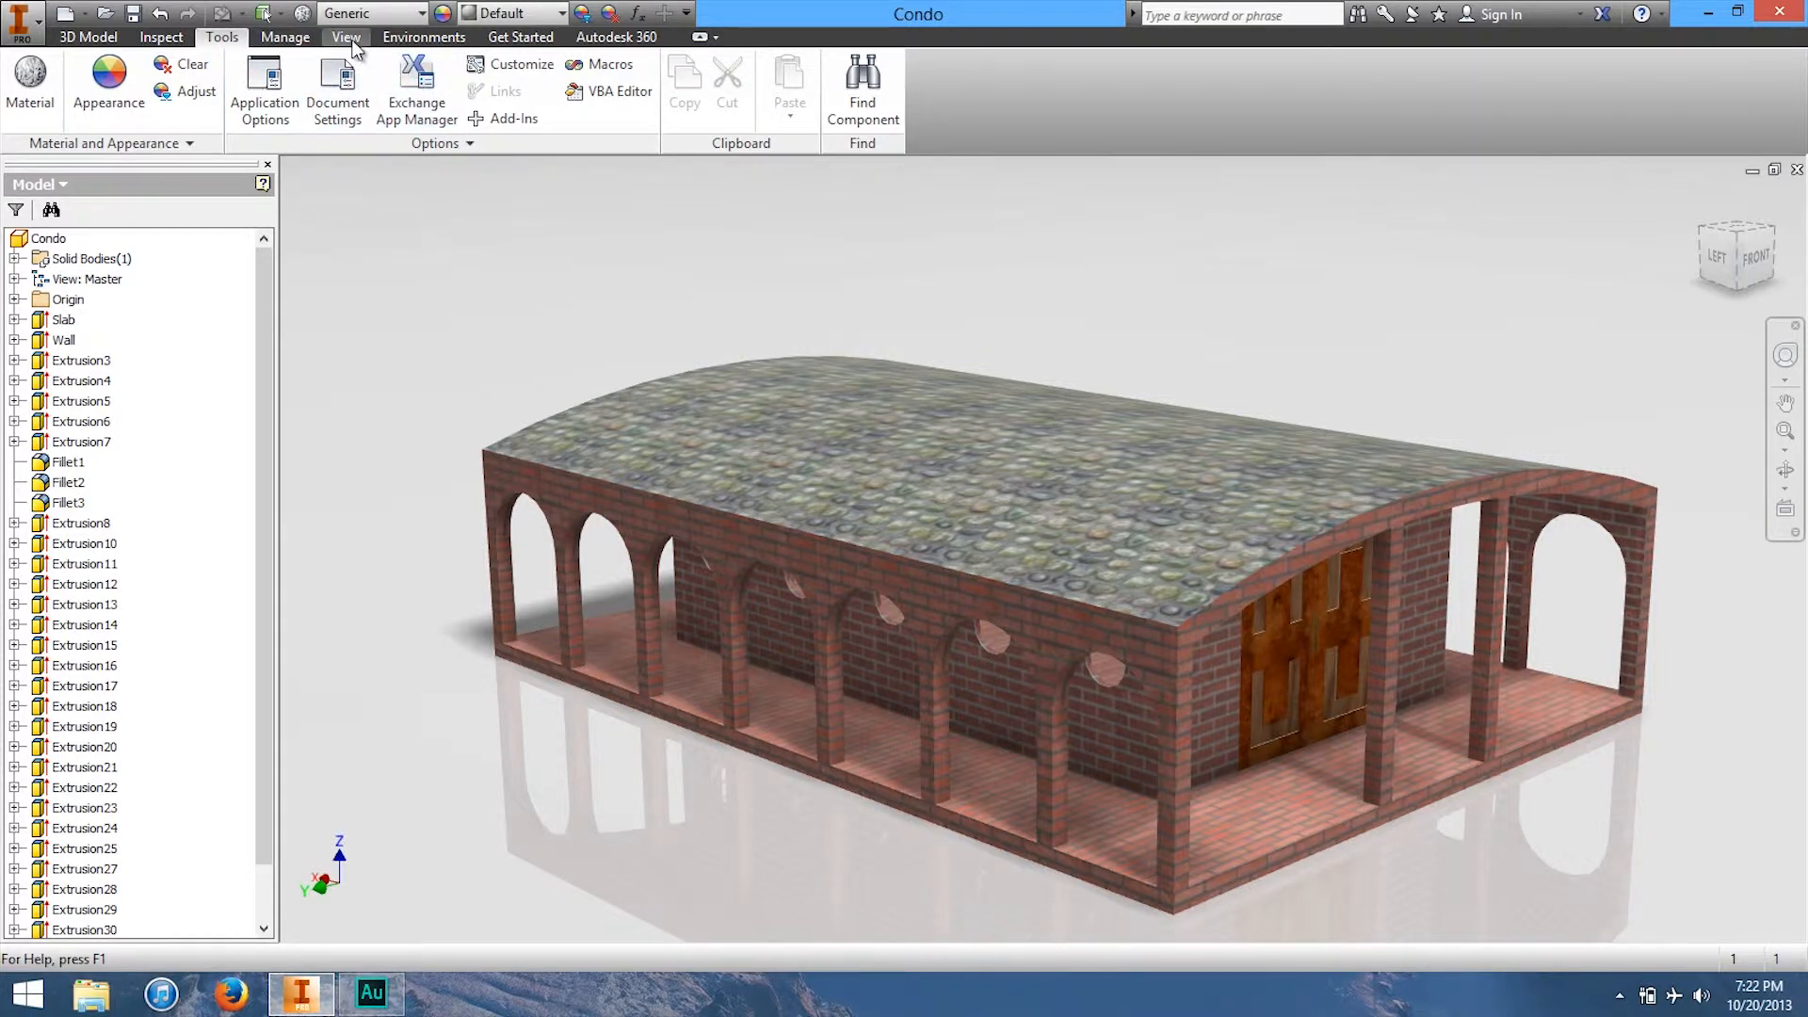
# Step: Enter the Inventor Studio environment and open the lighting styles
pyautogui.click(424, 40)
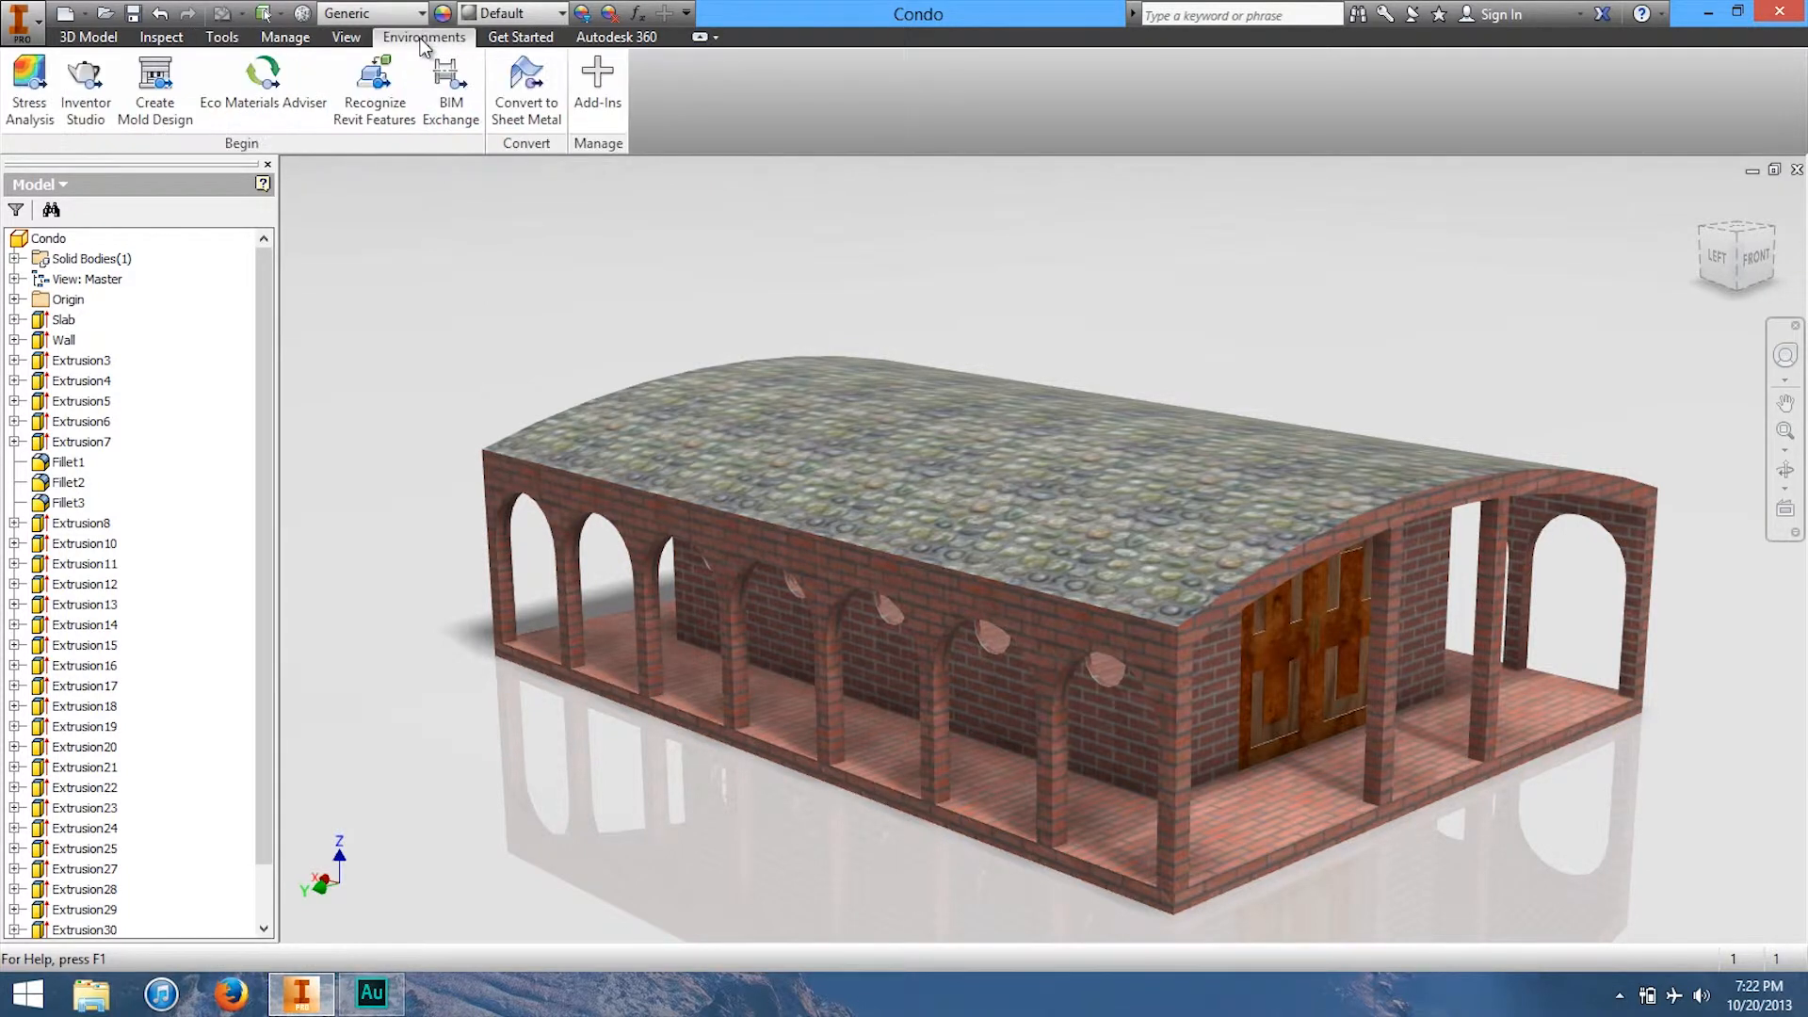
pyautogui.click(85, 113)
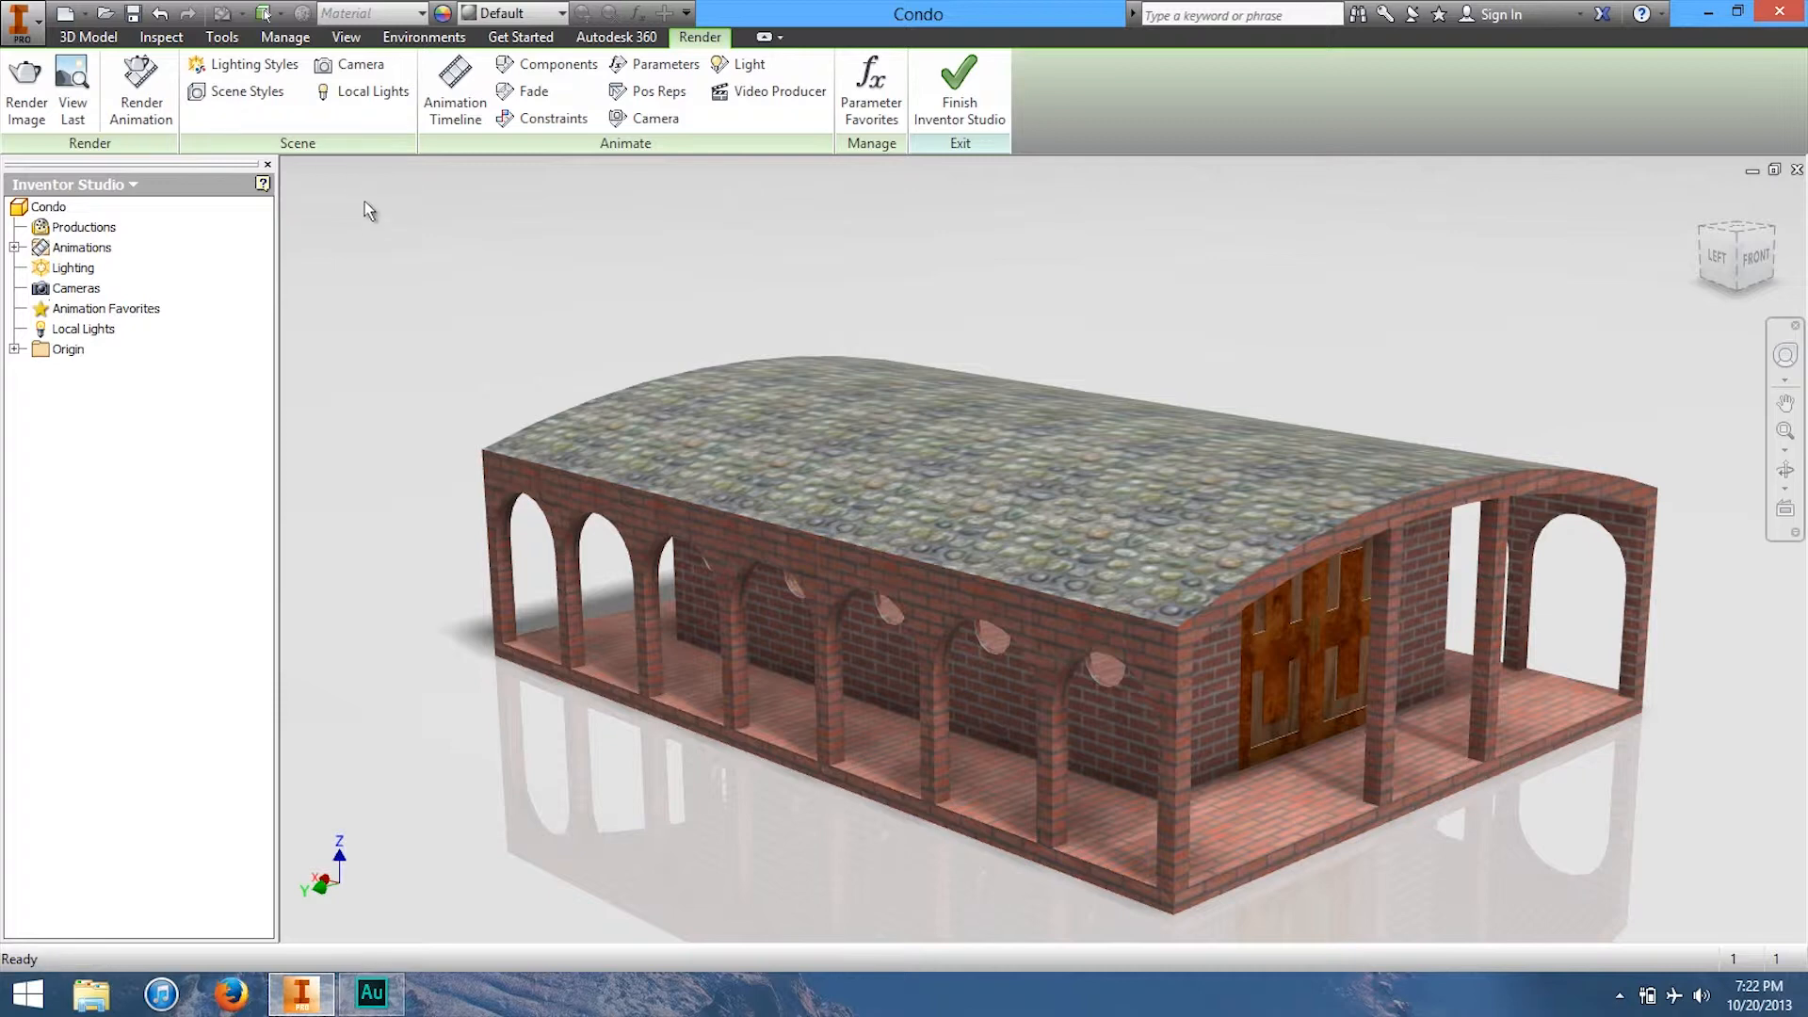
pyautogui.click(265, 66)
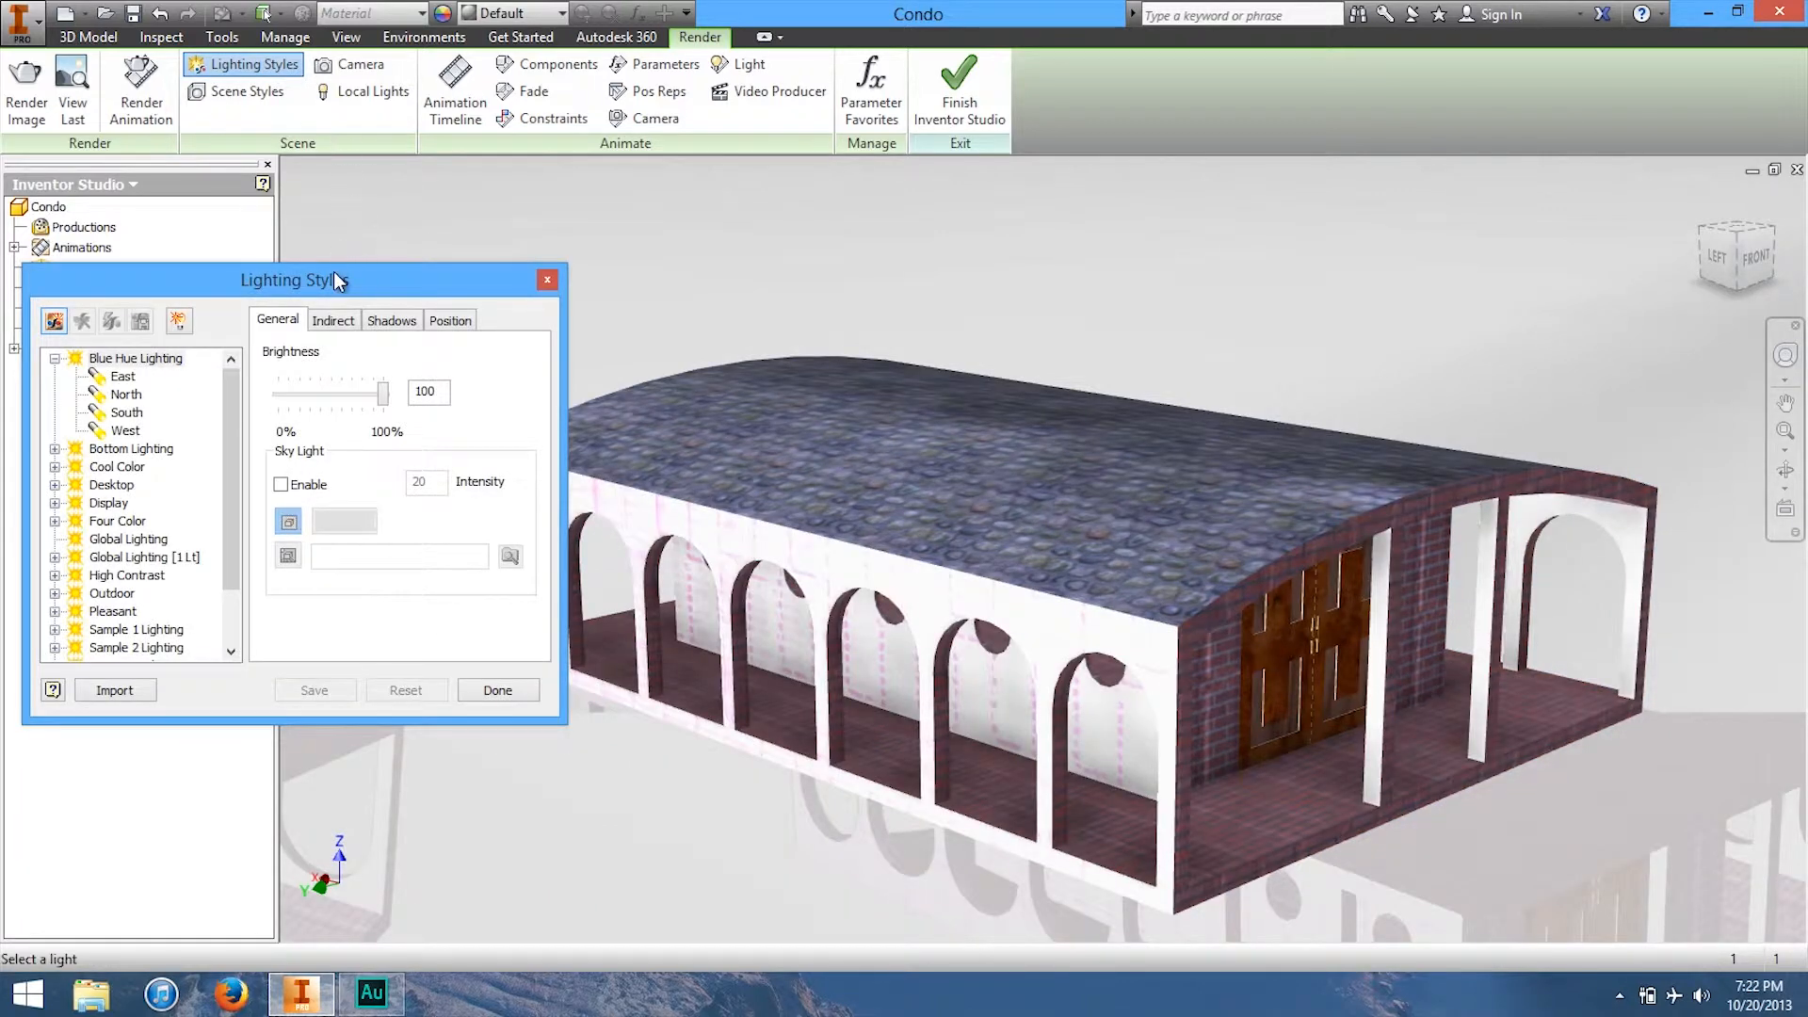
pyautogui.moveTo(338, 273); pyautogui.dragTo(393, 165)
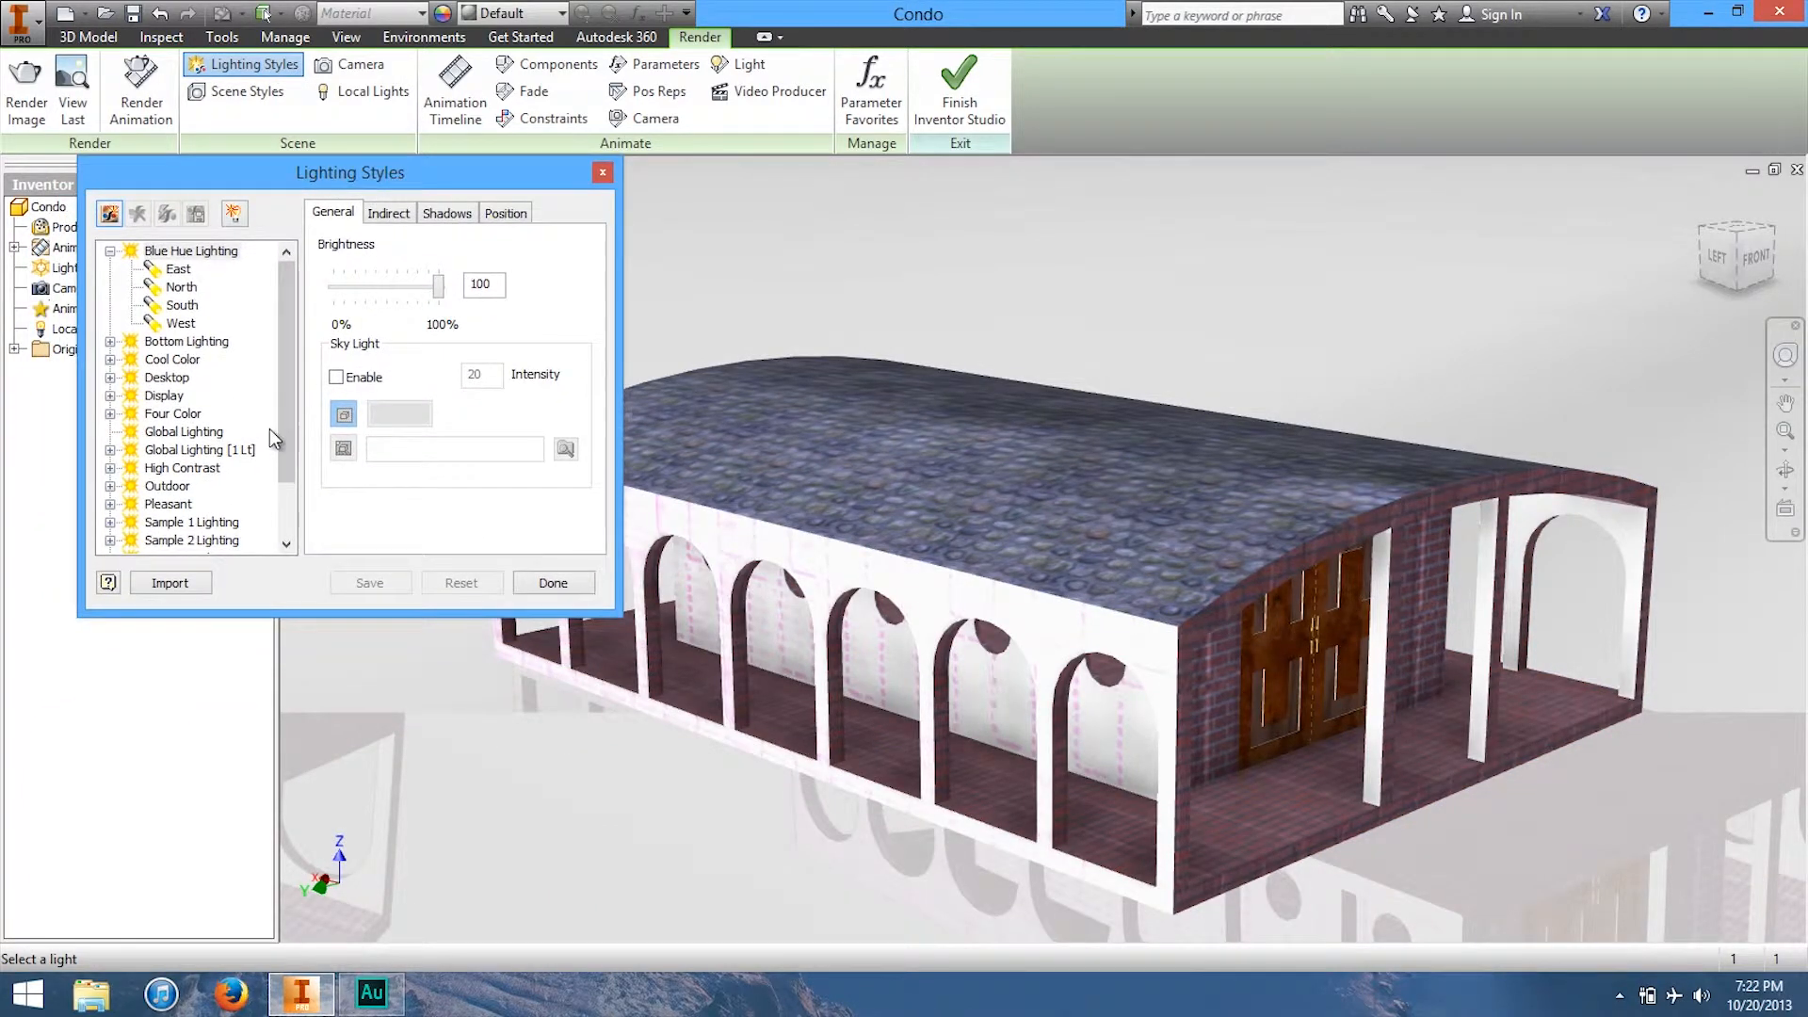
# Step: Preview the Table Top, Shop Lighting, Pleasant, Outdoor and High Contrast lighting styles on the condo
pyautogui.moveTo(290, 408); pyautogui.dragTo(281, 486)
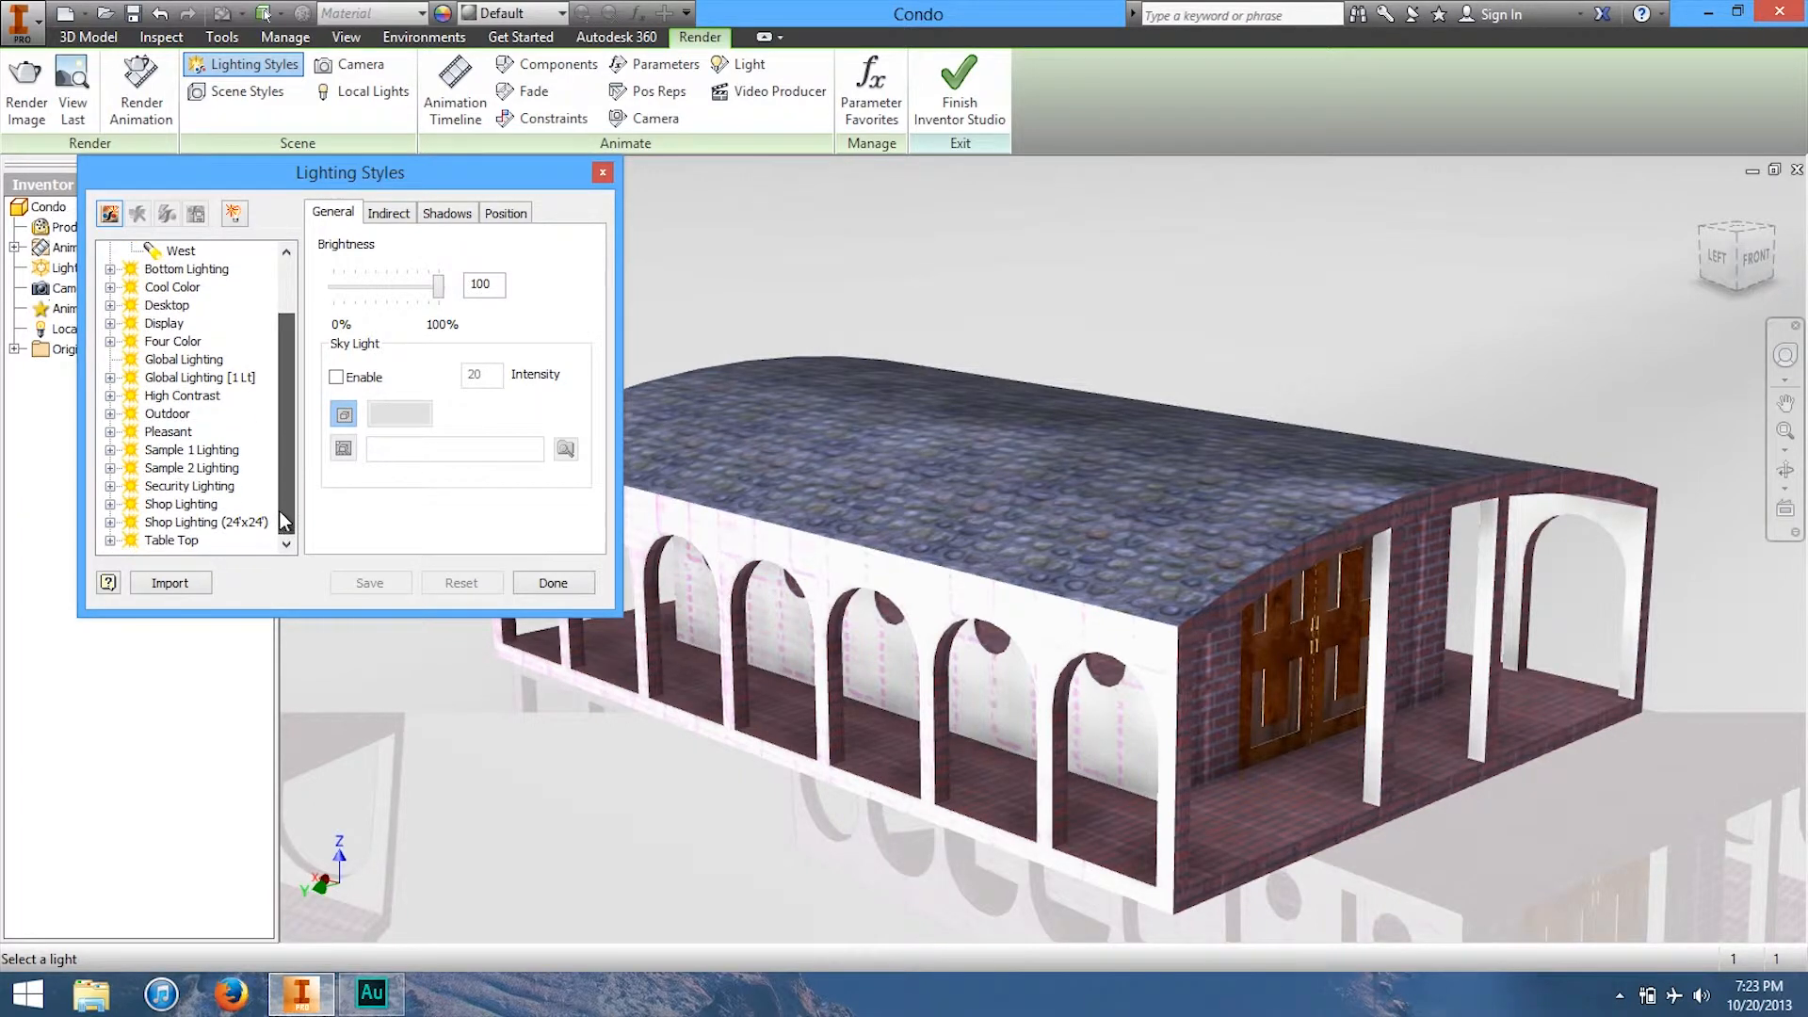
pyautogui.click(179, 544)
pyautogui.click(181, 505)
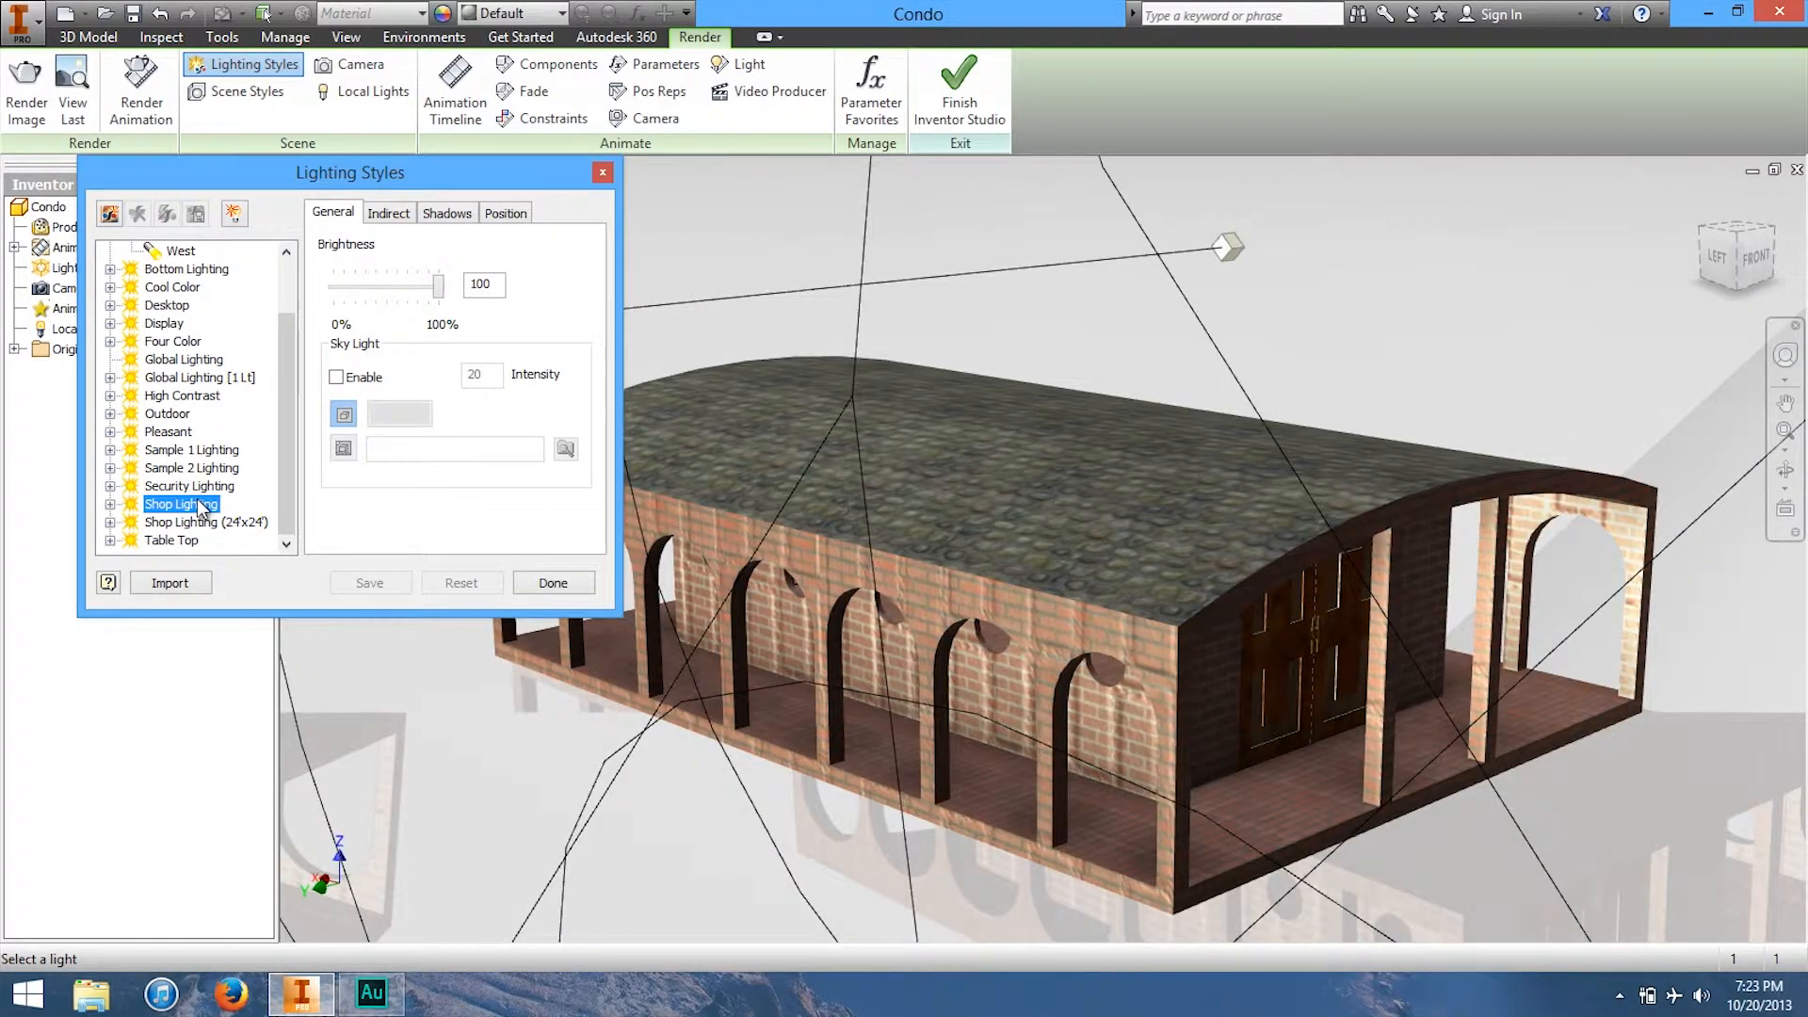
pyautogui.click(184, 434)
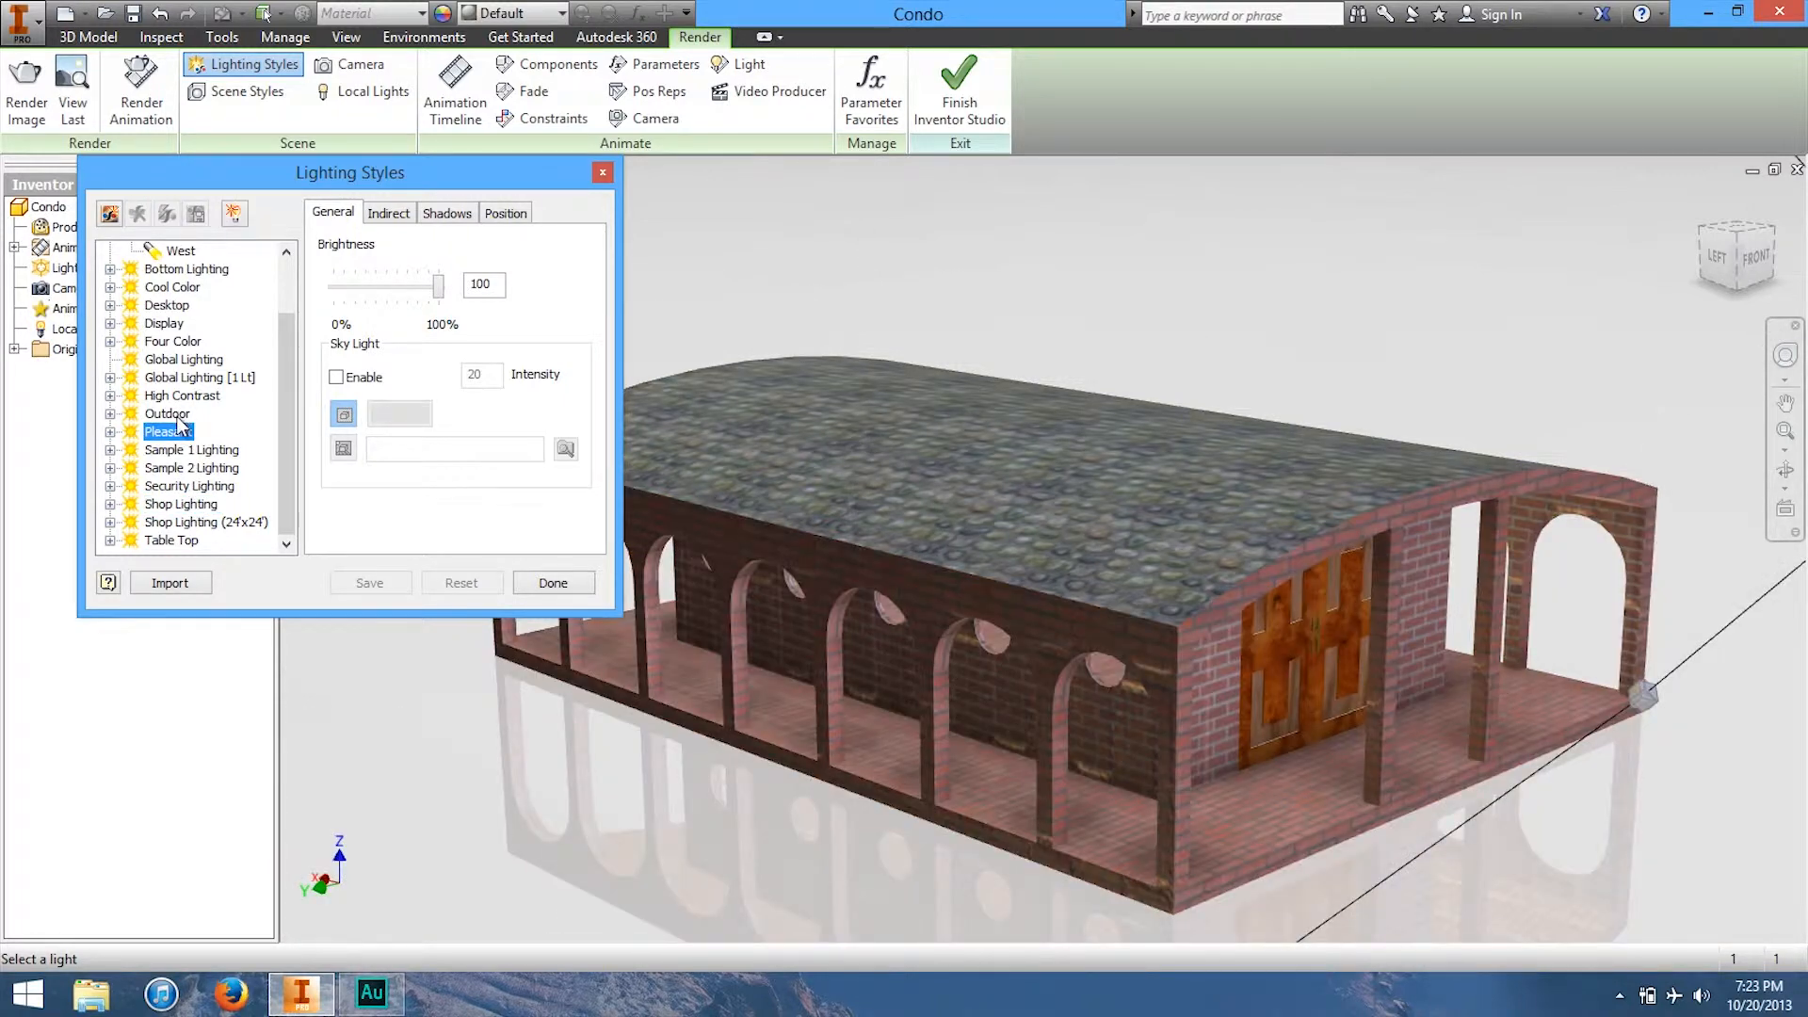
pyautogui.click(169, 414)
pyautogui.click(189, 396)
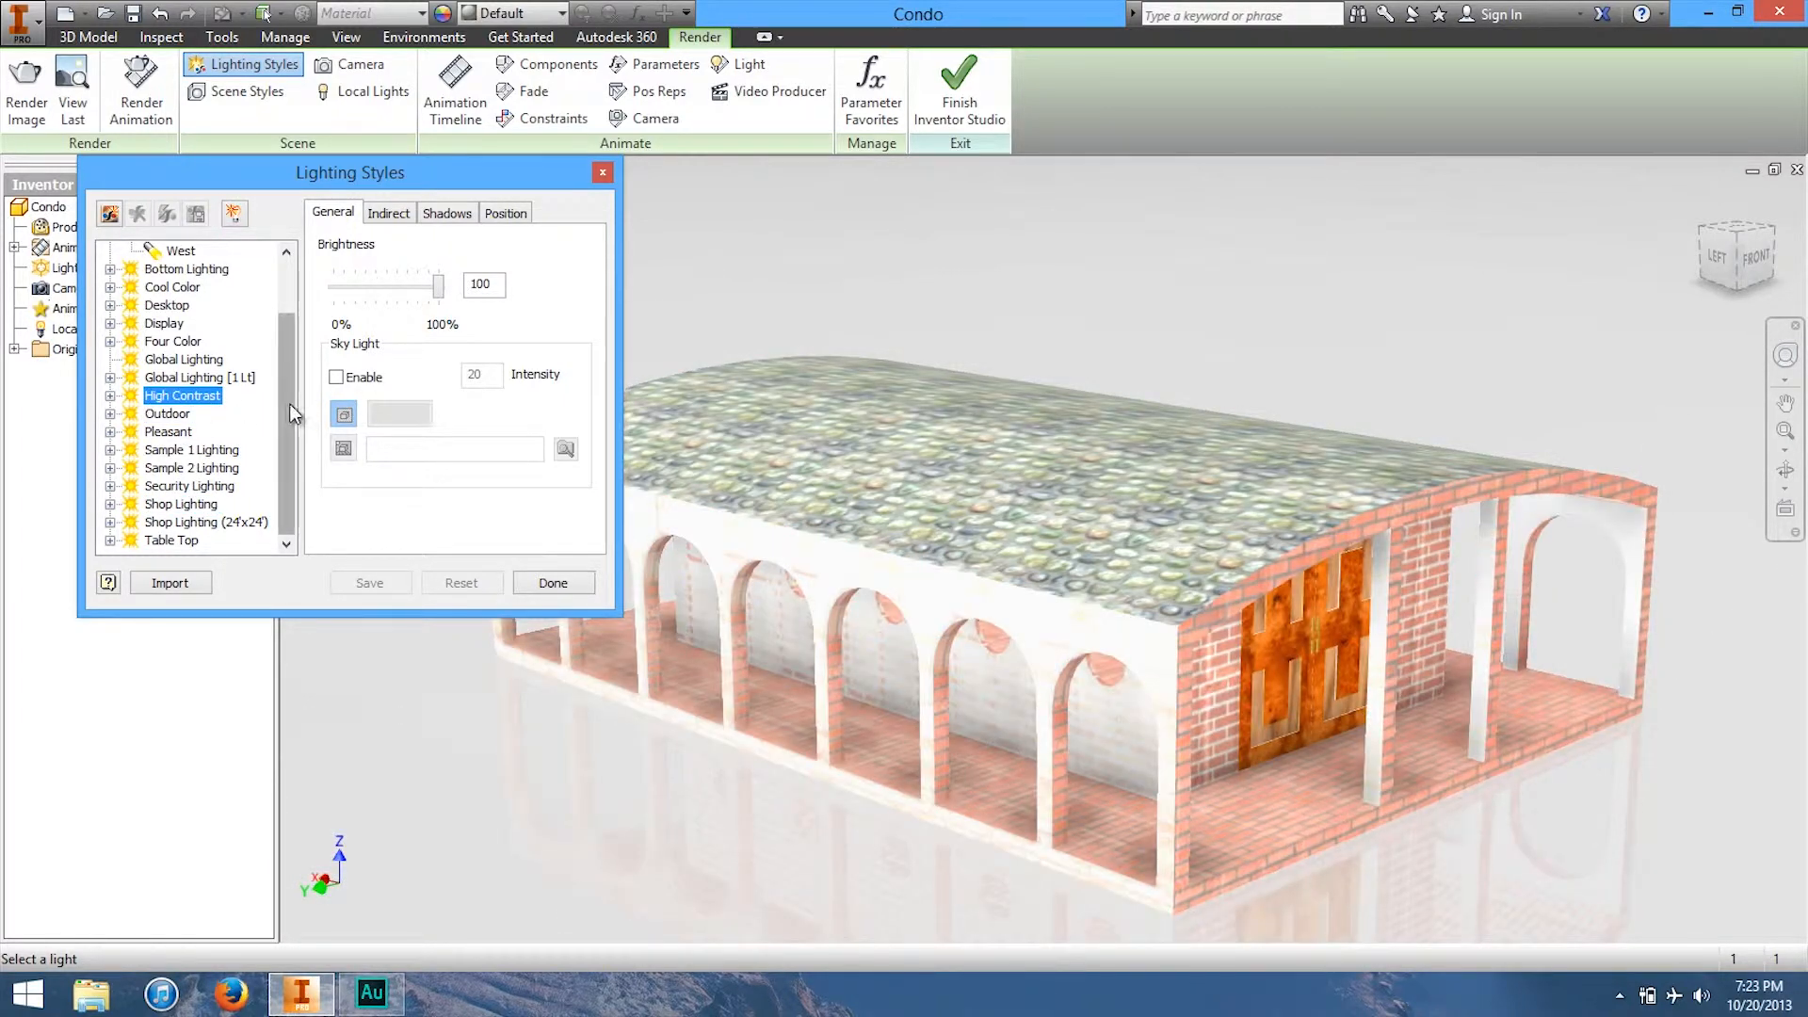
pyautogui.moveTo(290, 403); pyautogui.dragTo(294, 350)
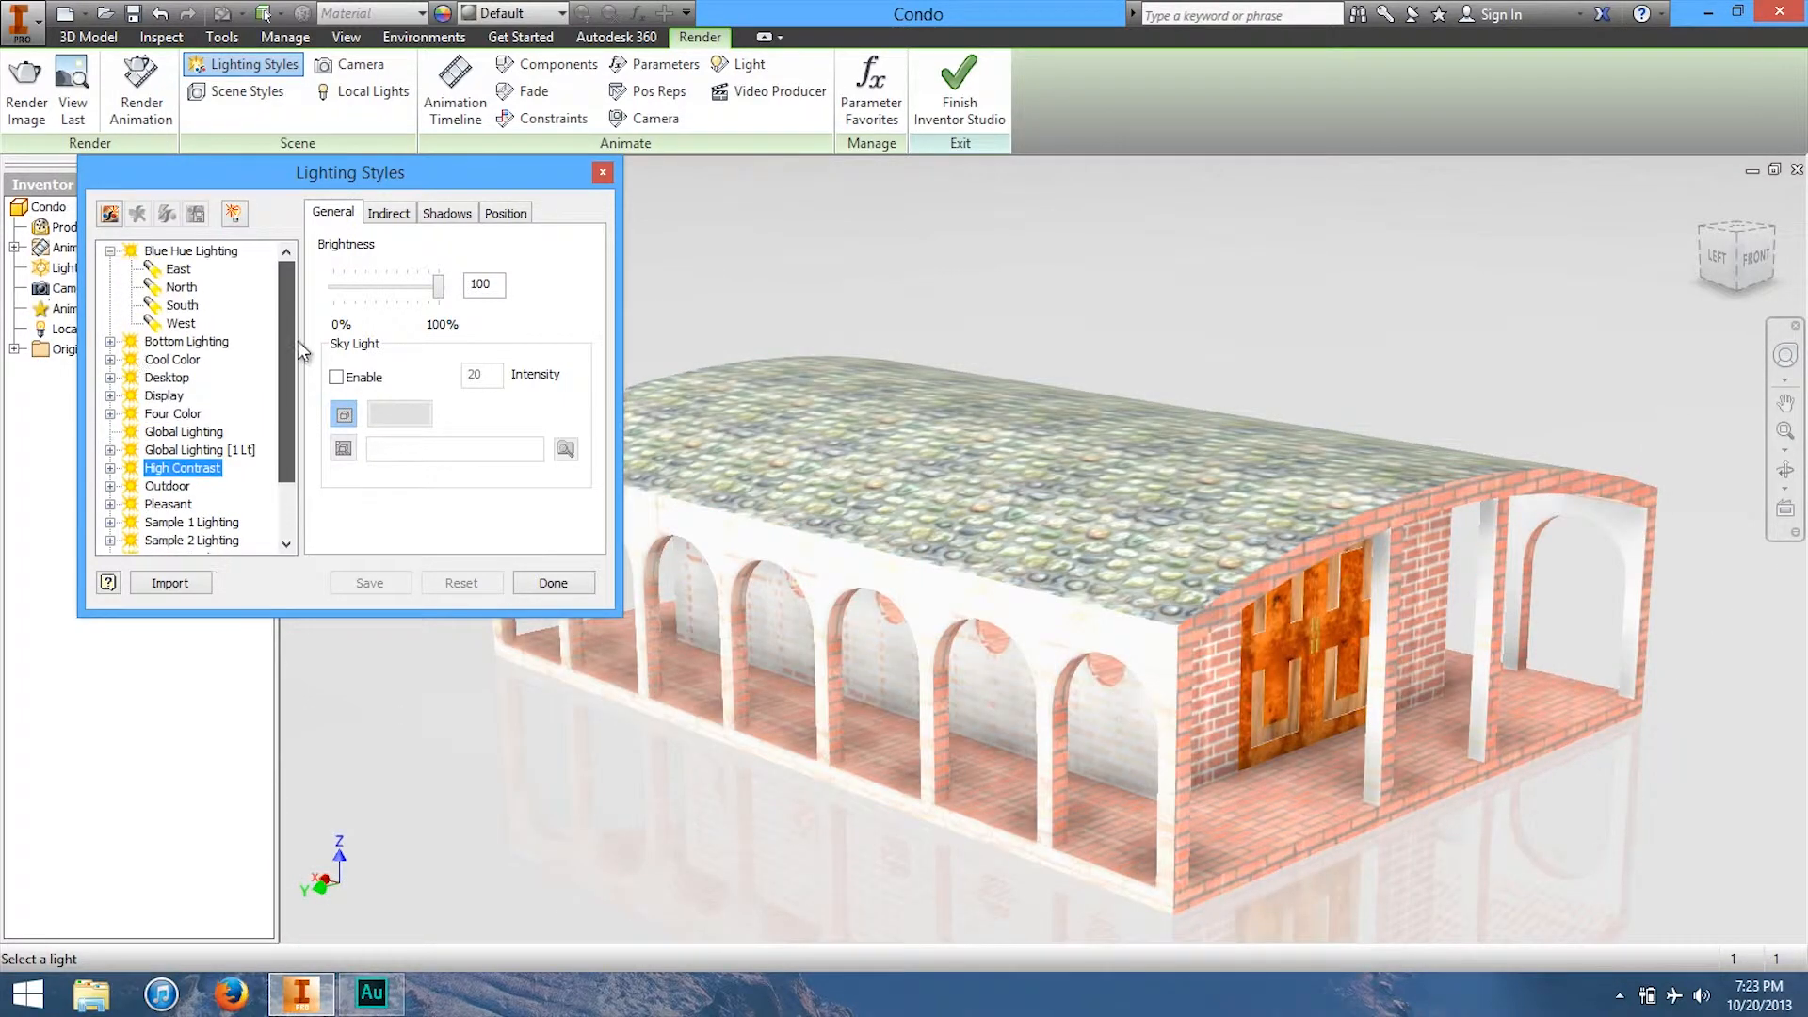
# Step: Select the Desktop lighting style, set its brightness to 95 and try its sky light, leaving it disabled
pyautogui.click(189, 378)
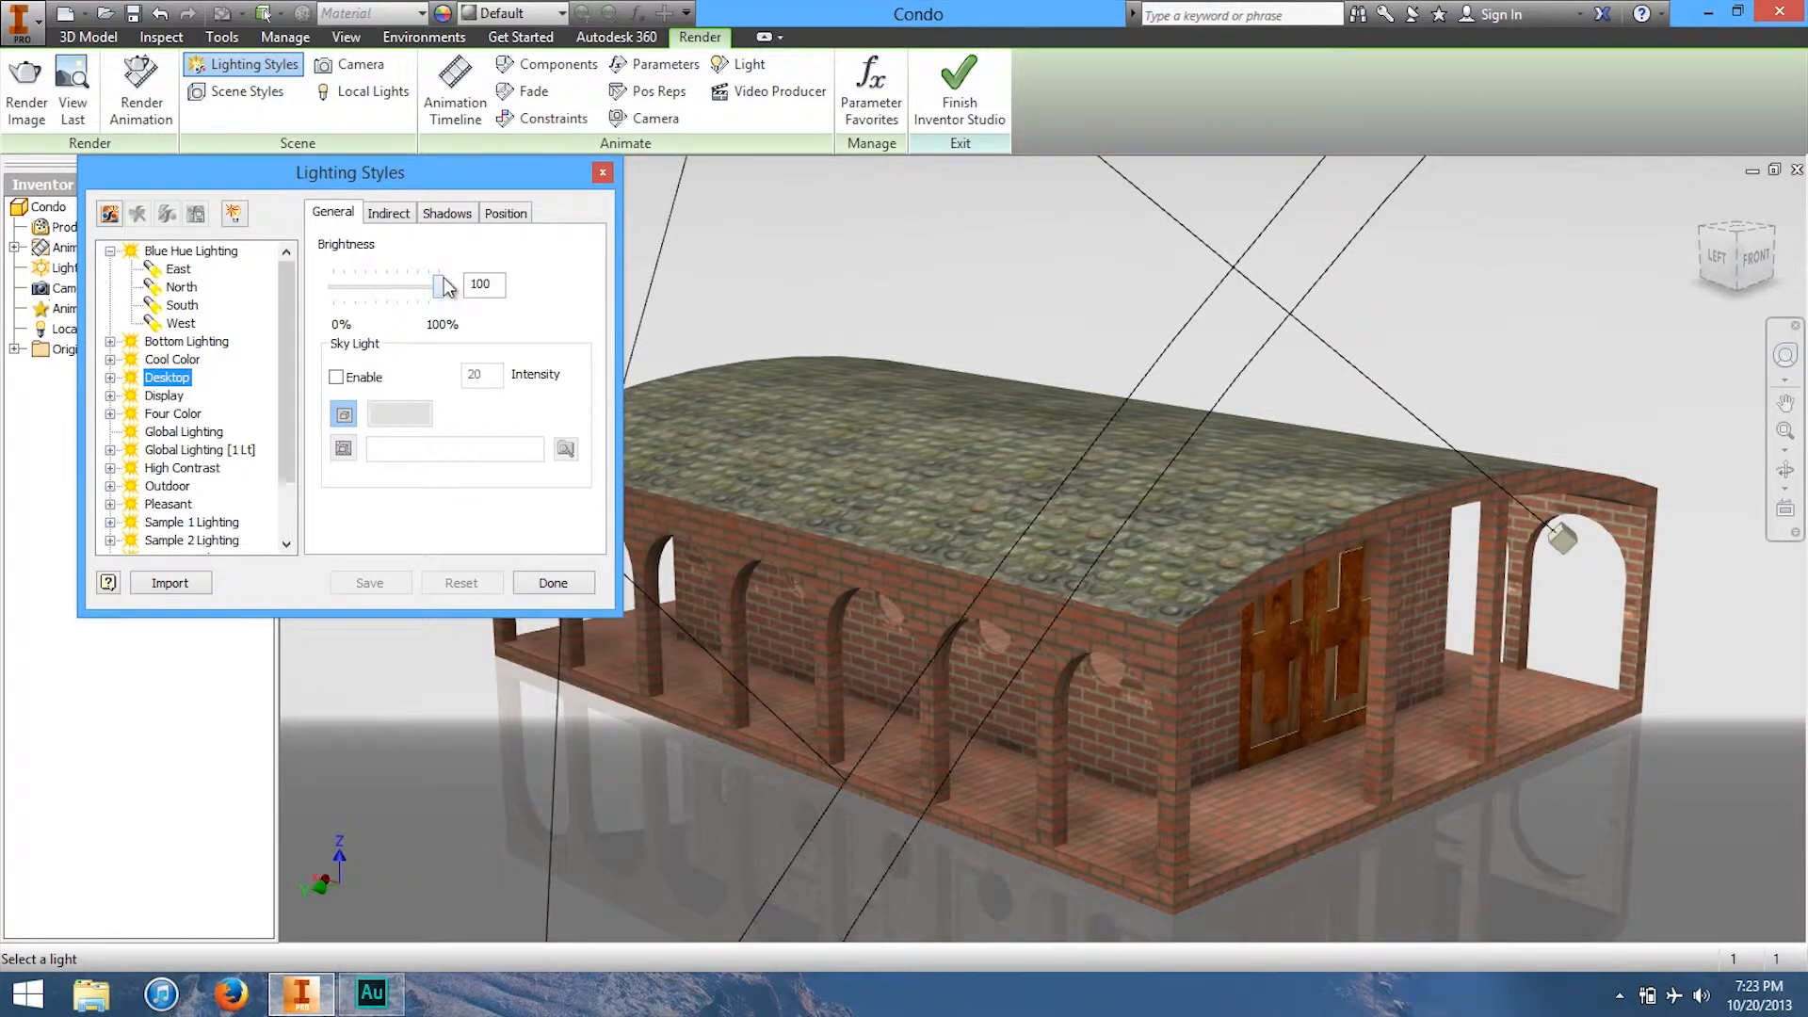
pyautogui.moveTo(438, 286)
pyautogui.mouseDown()
pyautogui.moveTo(403, 290)
pyautogui.moveTo(435, 301)
pyautogui.mouseUp()
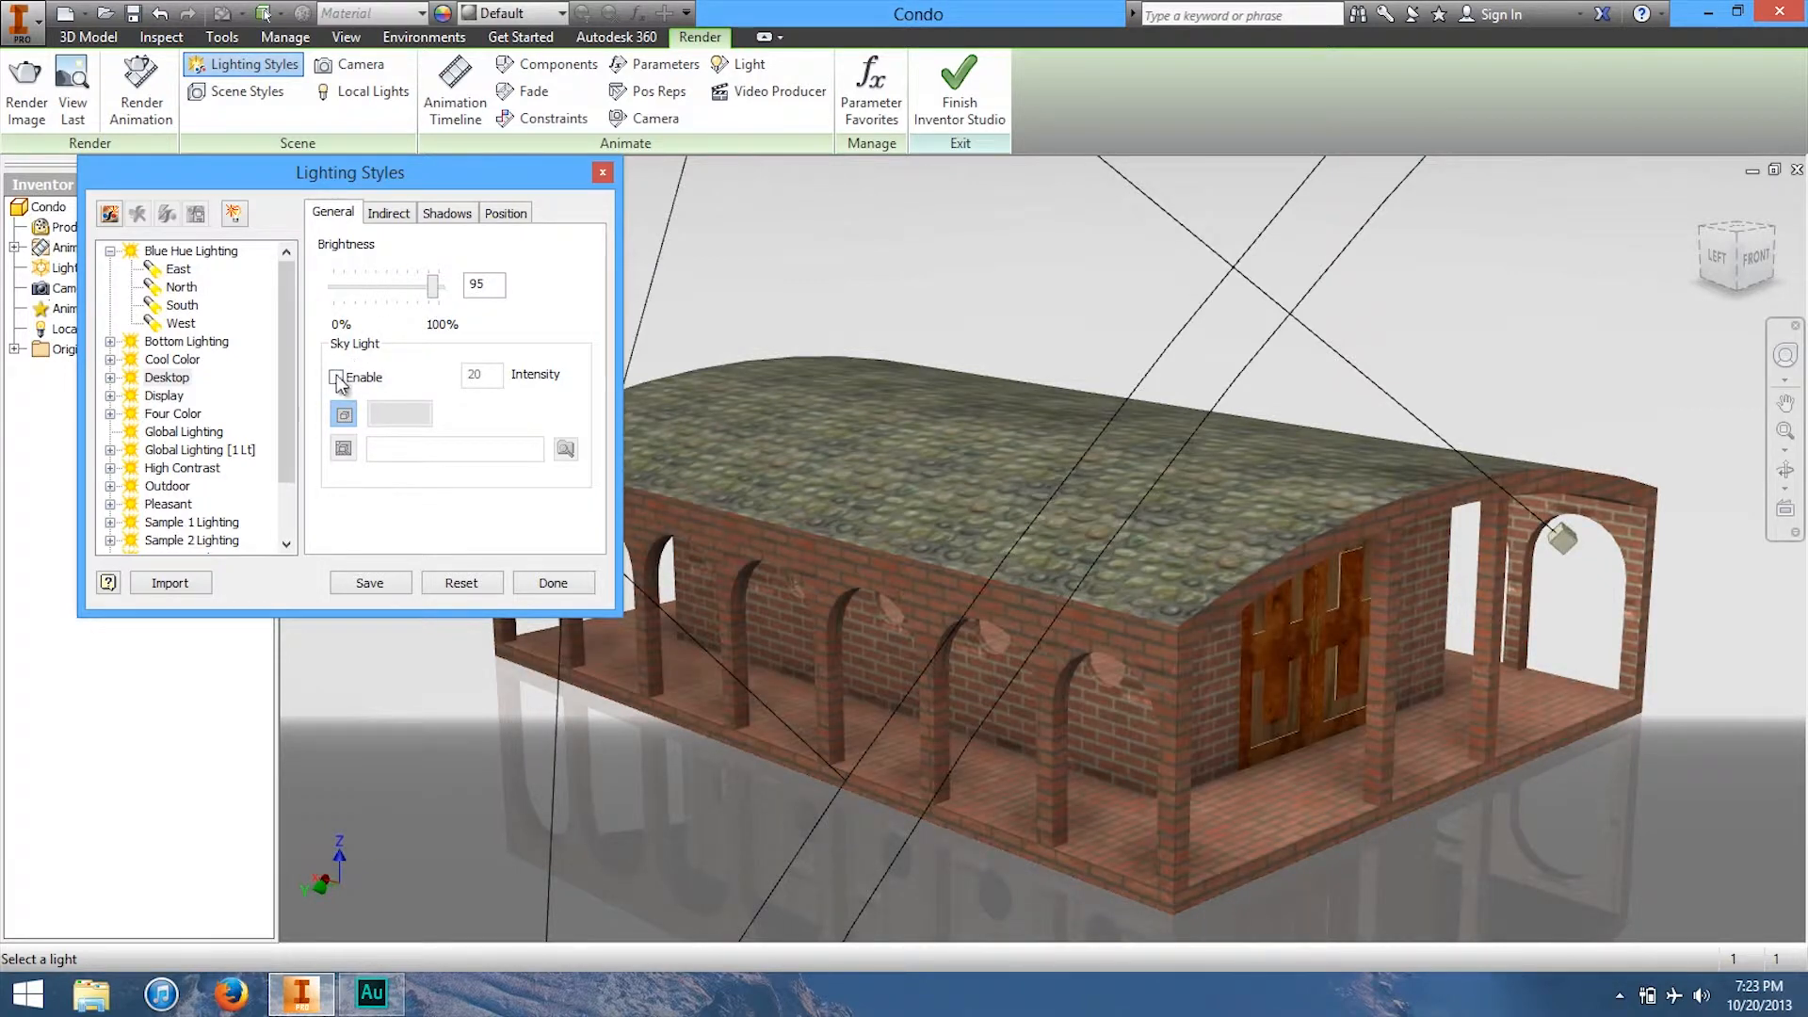
pyautogui.click(336, 378)
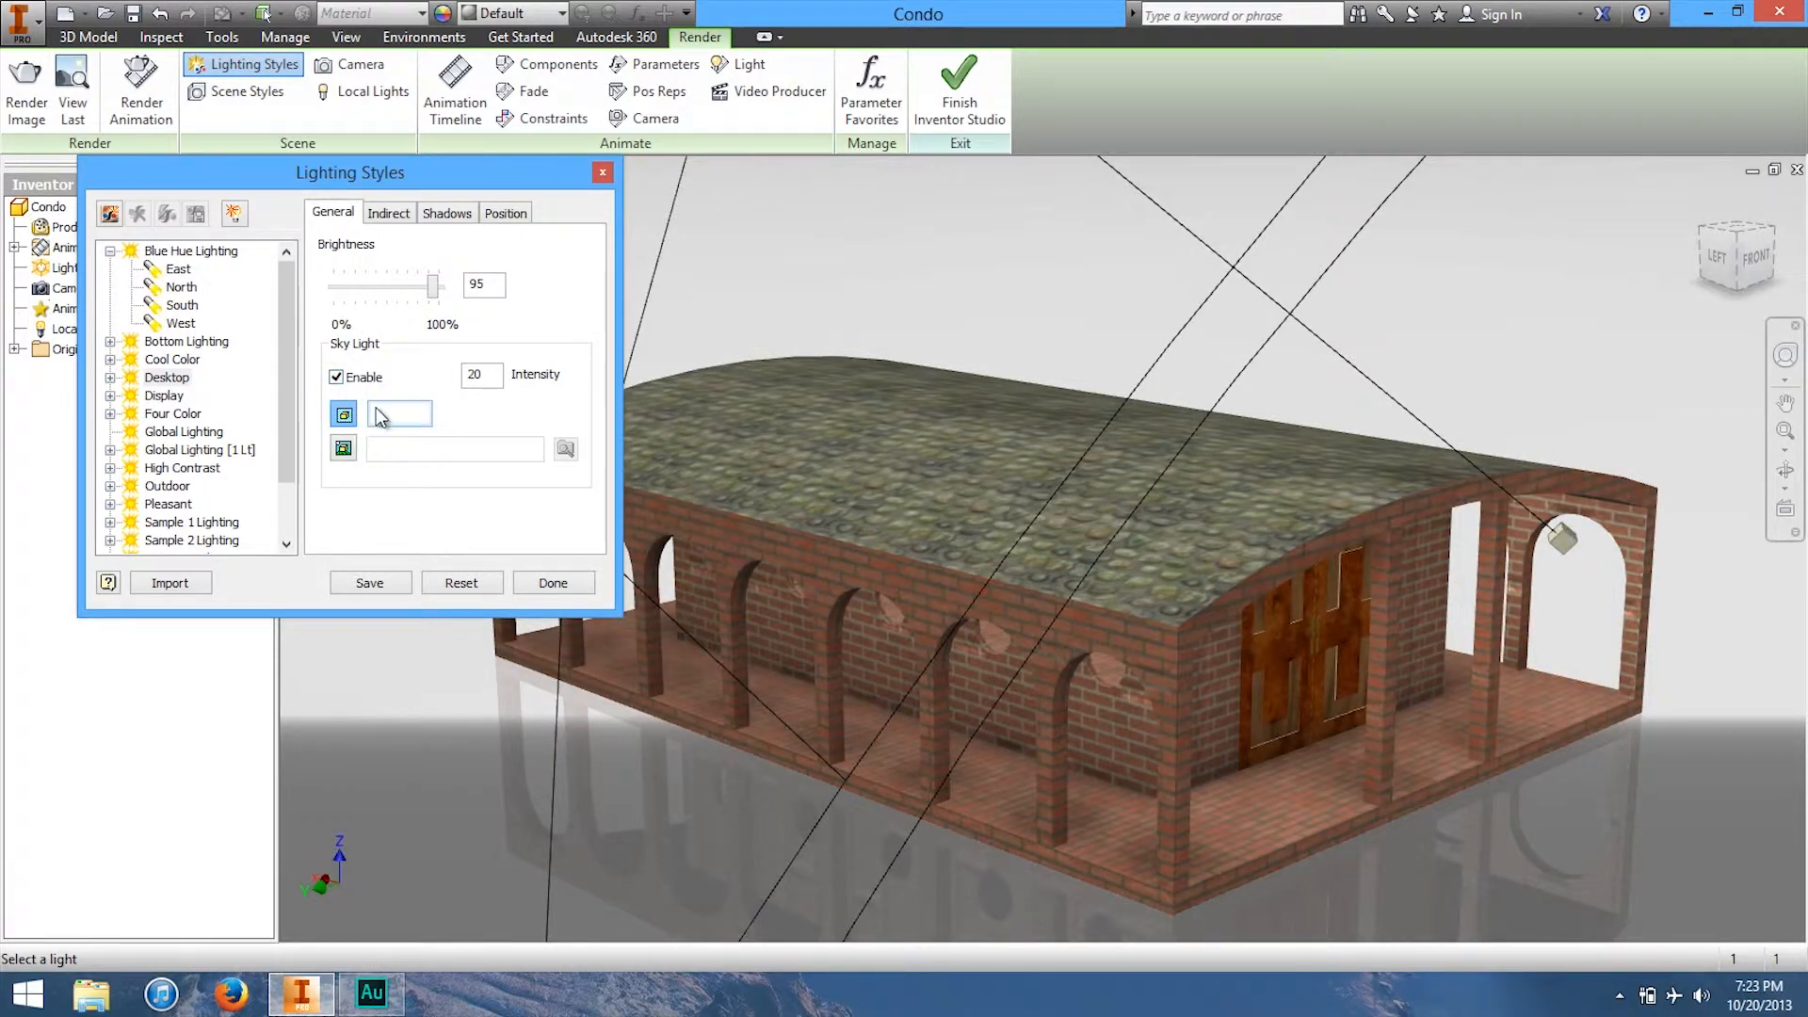
pyautogui.click(336, 378)
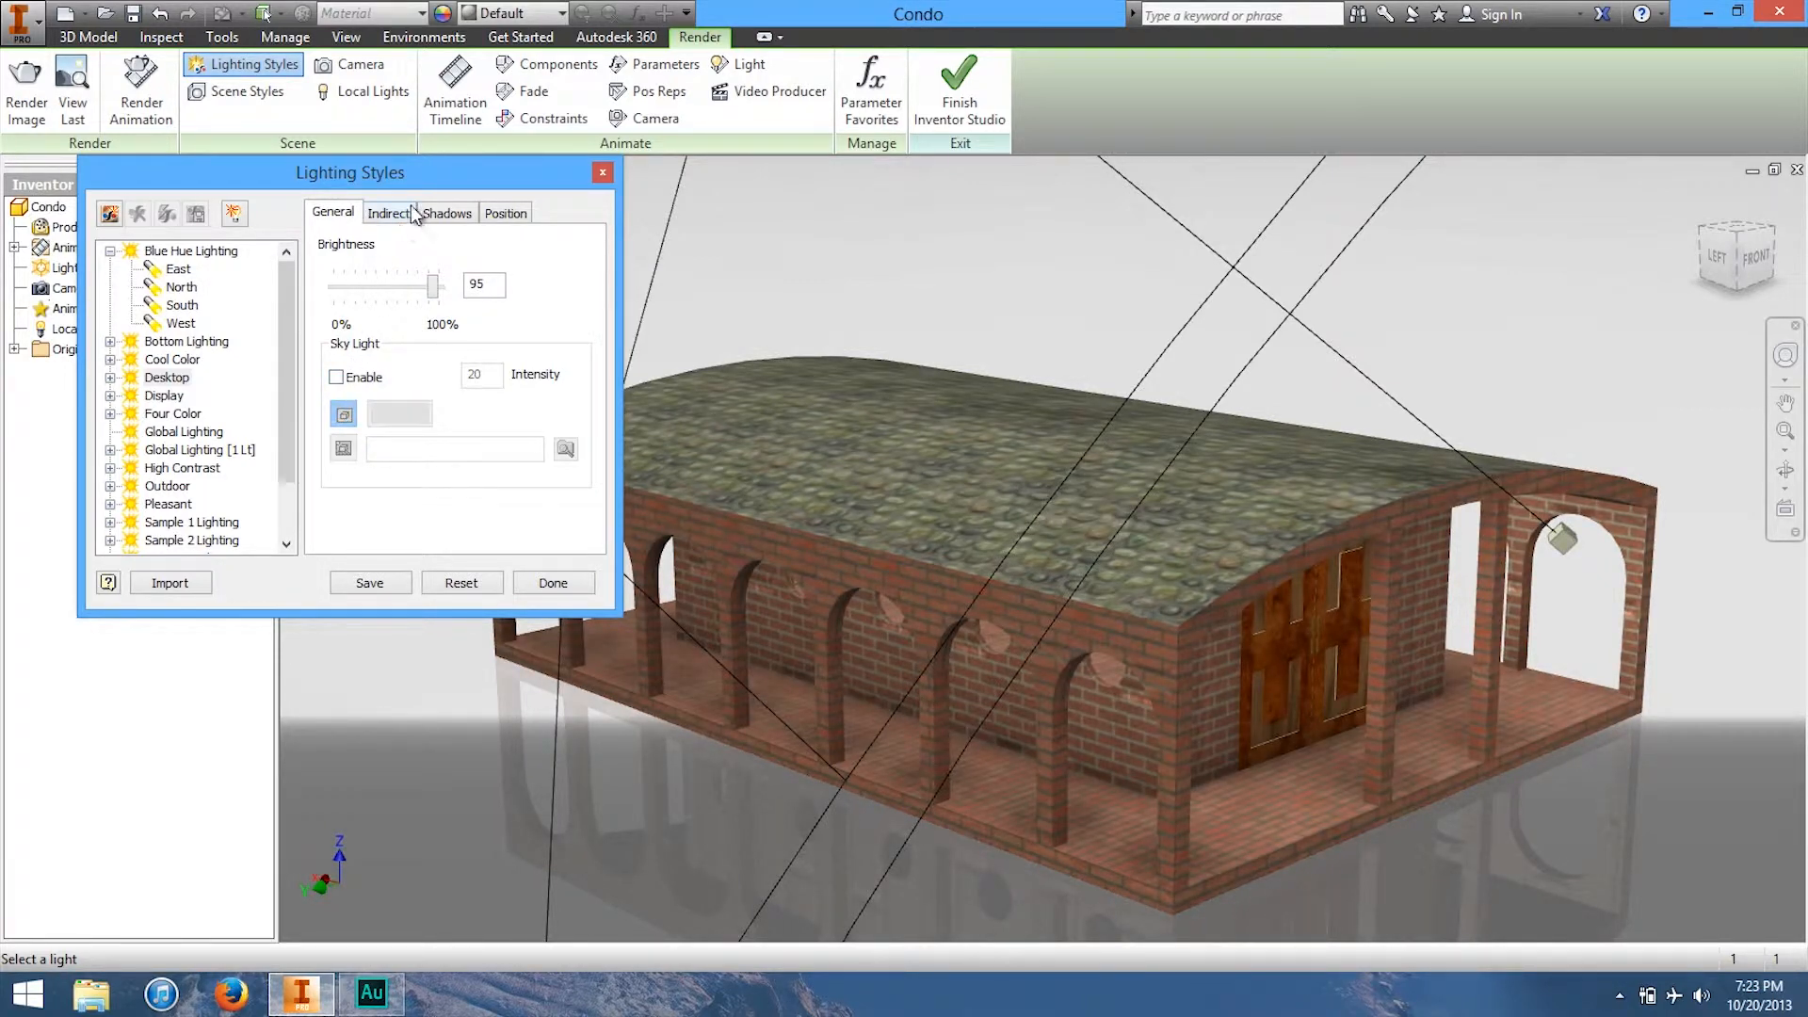
# Step: Set the Desktop lighting style's ambience to 43 and enable its bounced light at Low quality
pyautogui.click(401, 214)
pyautogui.moveTo(370, 292); pyautogui.dragTo(382, 291)
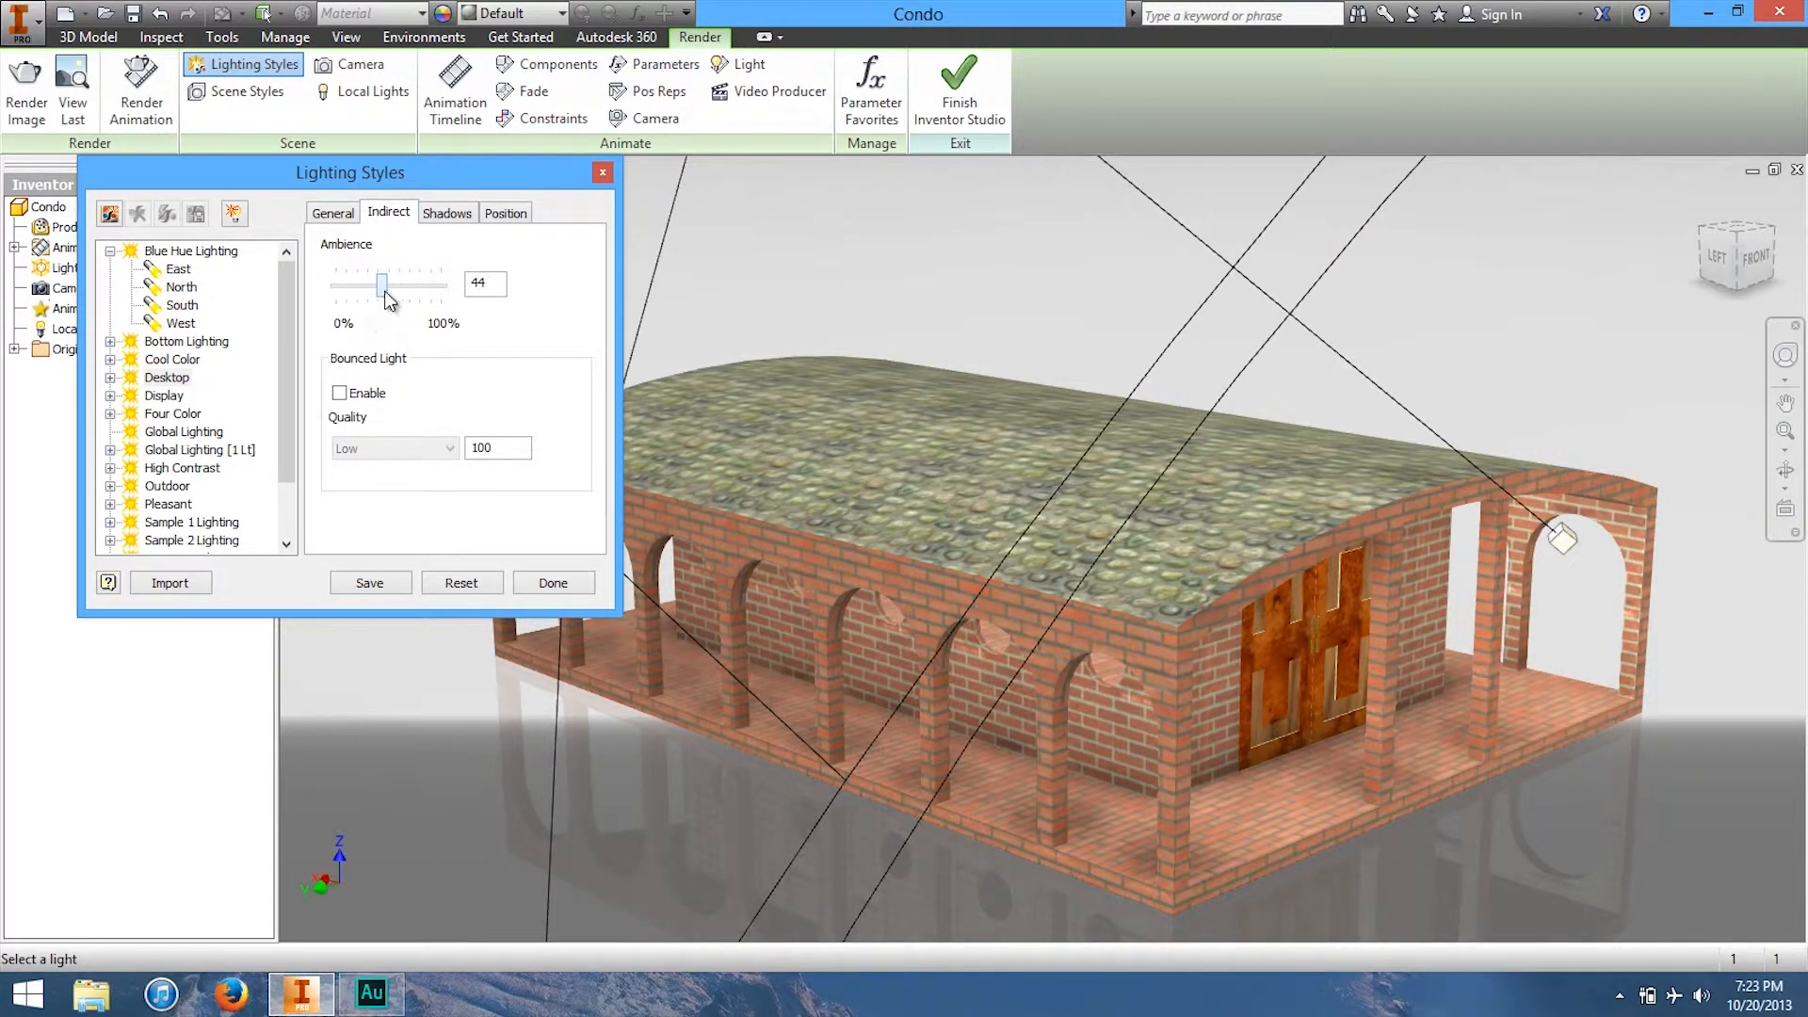
pyautogui.click(340, 393)
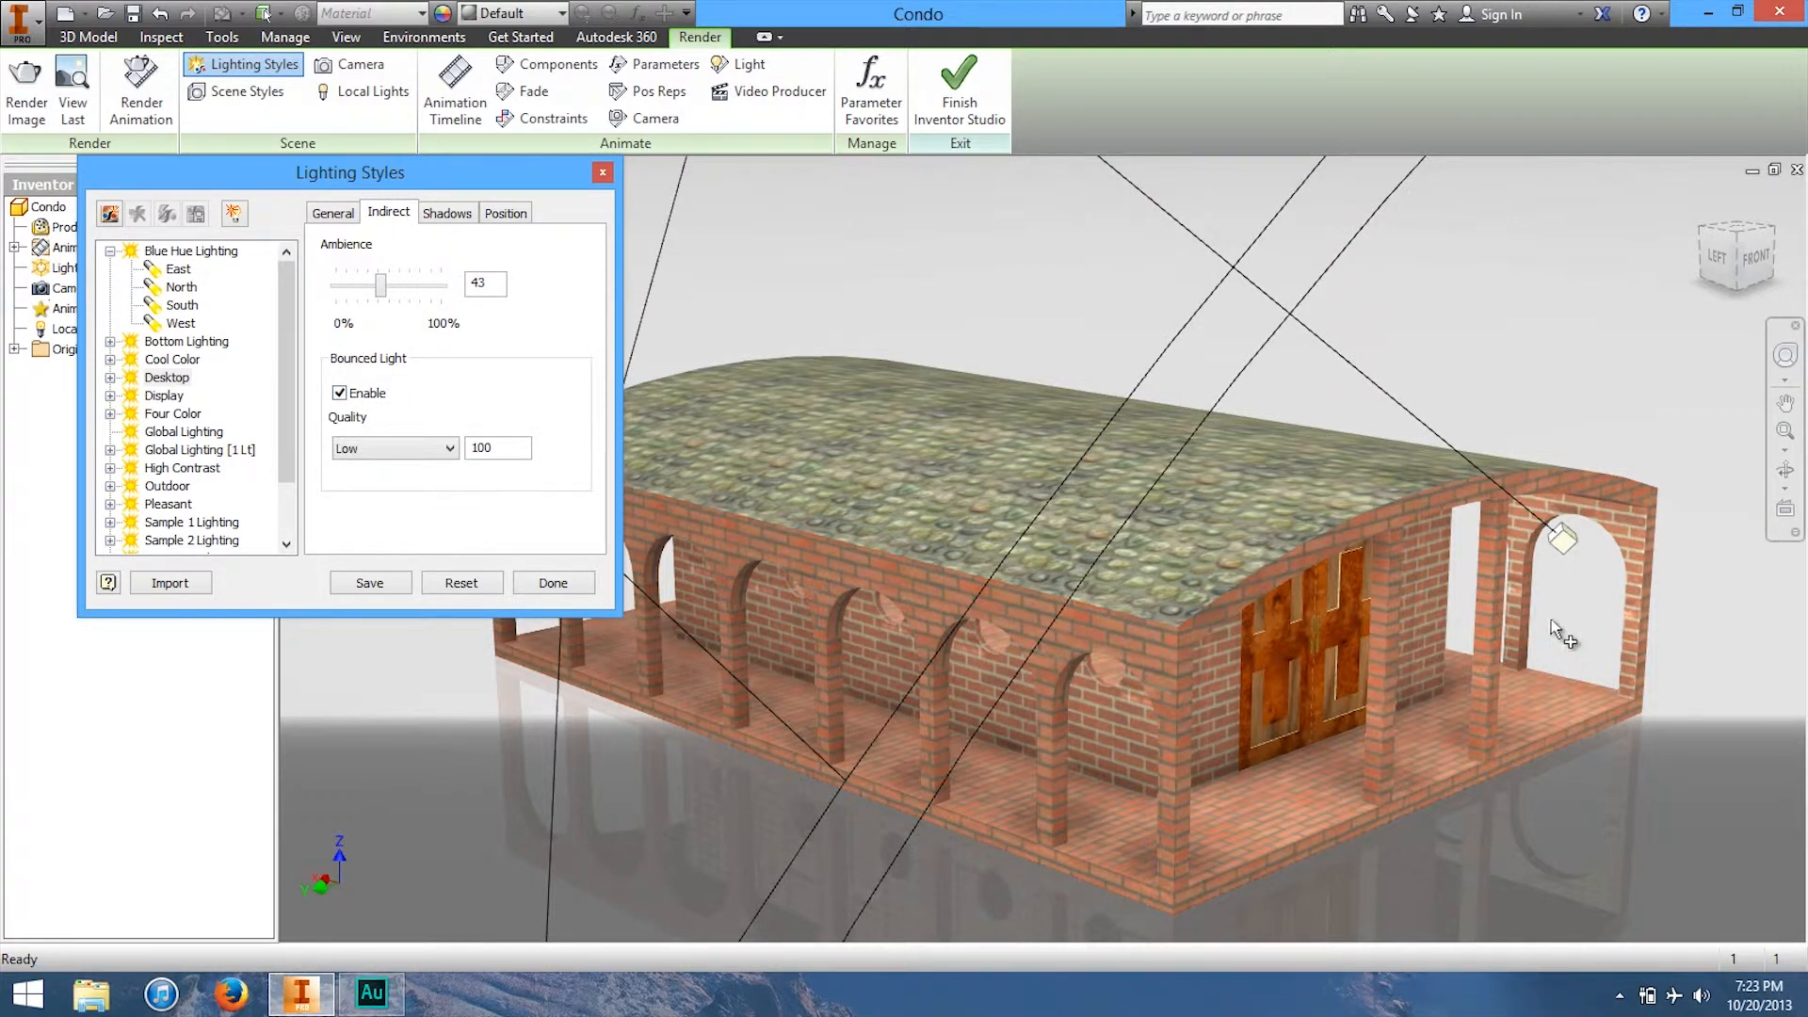
# Step: Give the Desktop lighting style soft shadows at the highest quality with a density of 87
pyautogui.click(441, 215)
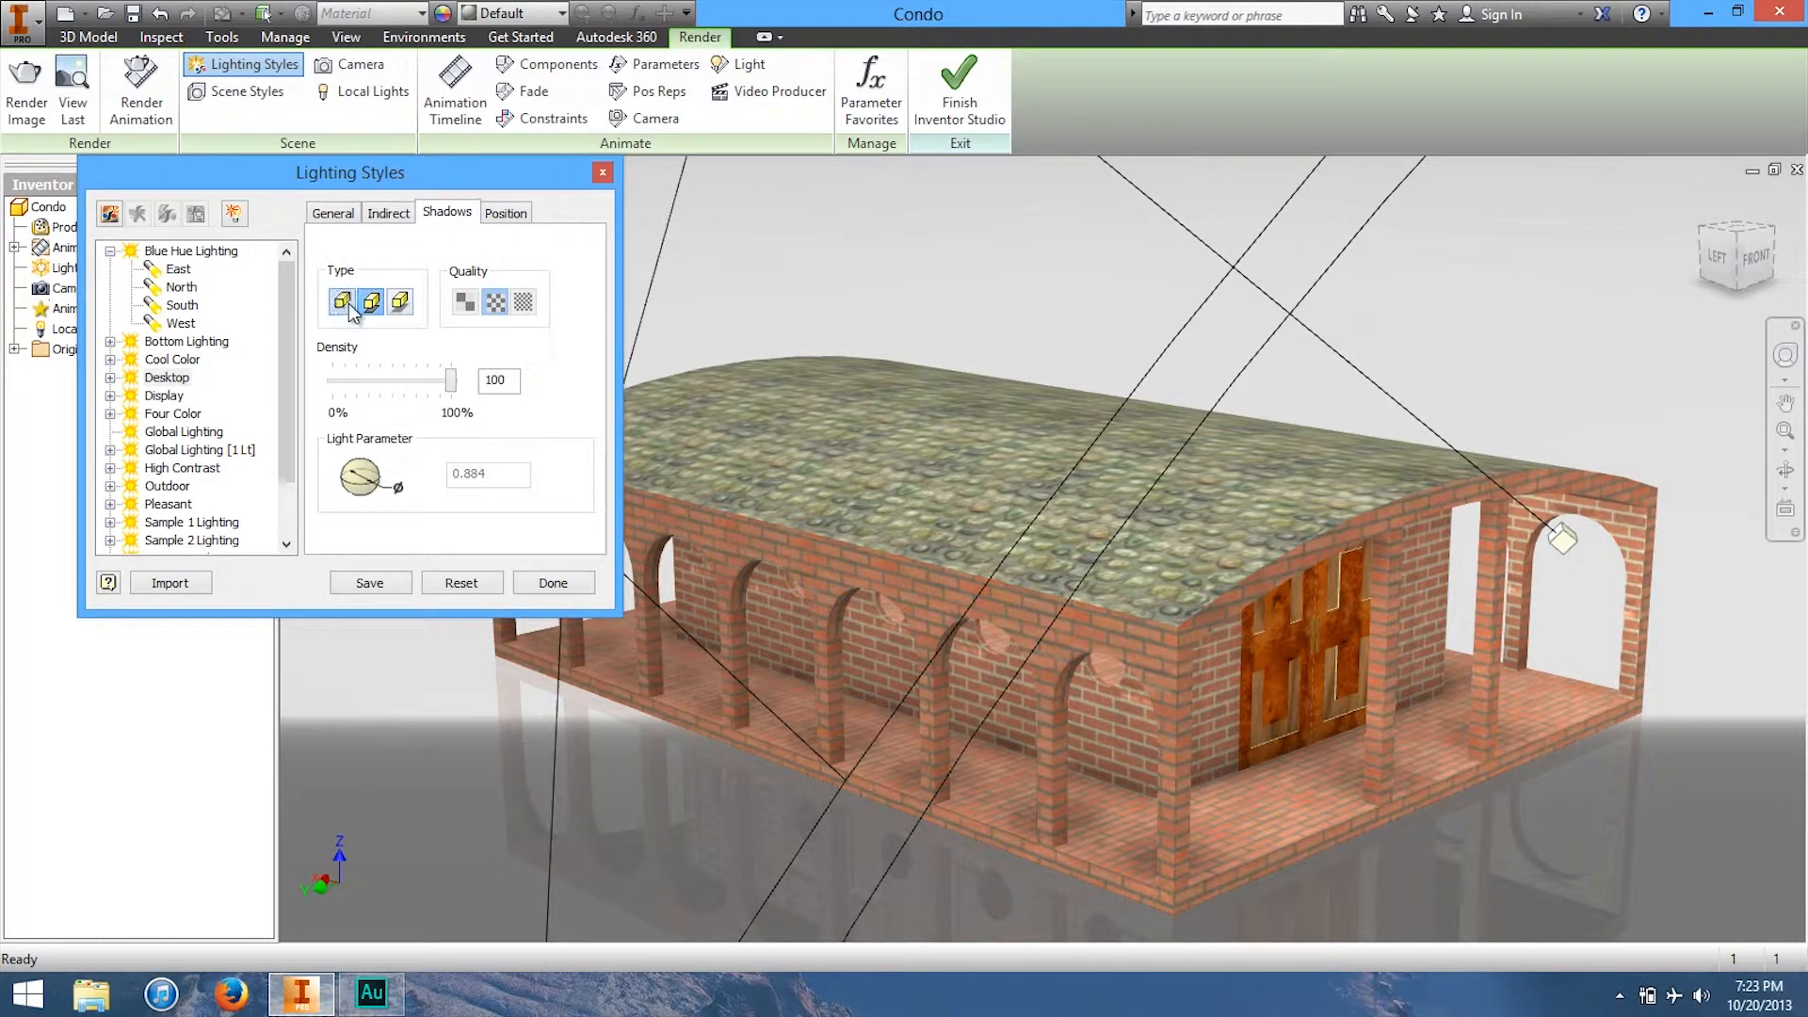
pyautogui.click(401, 301)
pyautogui.click(376, 304)
pyautogui.click(396, 303)
pyautogui.click(523, 301)
pyautogui.moveTo(451, 380)
pyautogui.mouseDown()
pyautogui.moveTo(407, 381)
pyautogui.moveTo(435, 382)
pyautogui.mouseUp()
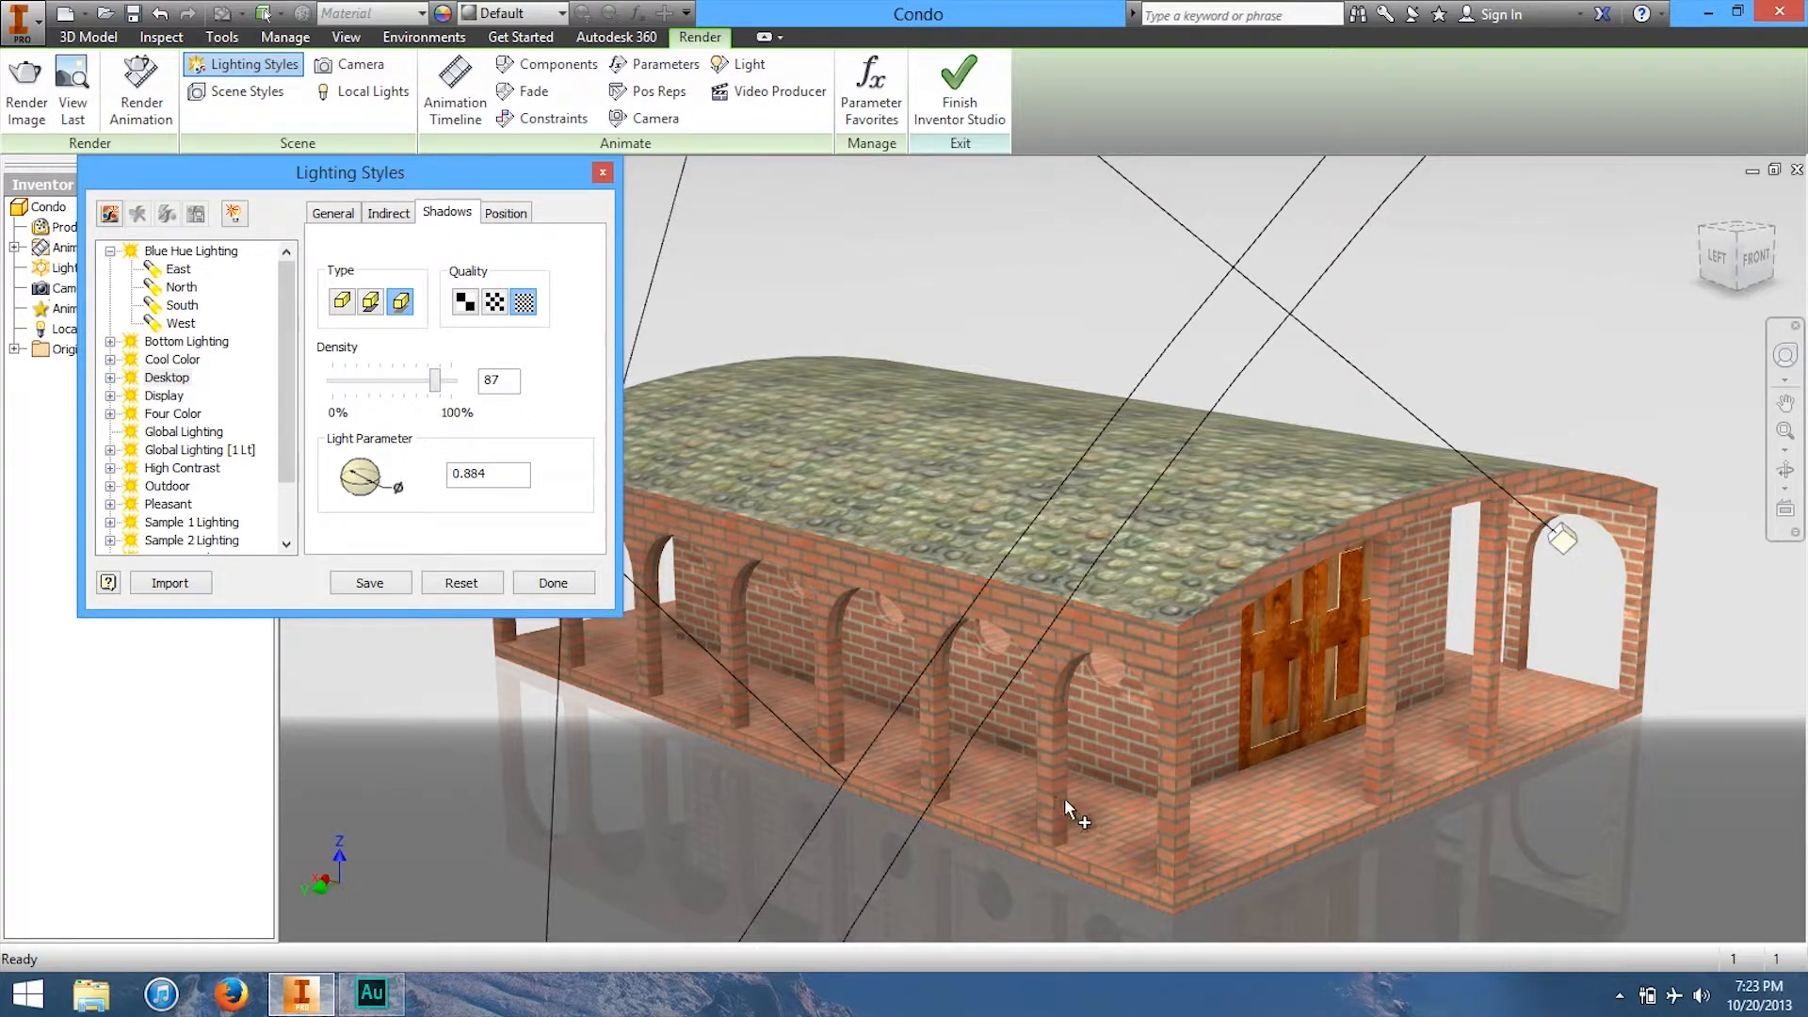
# Step: Review the Desktop lighting style's orientation, scale and position settings and finish editing the lighting styles
pyautogui.click(507, 214)
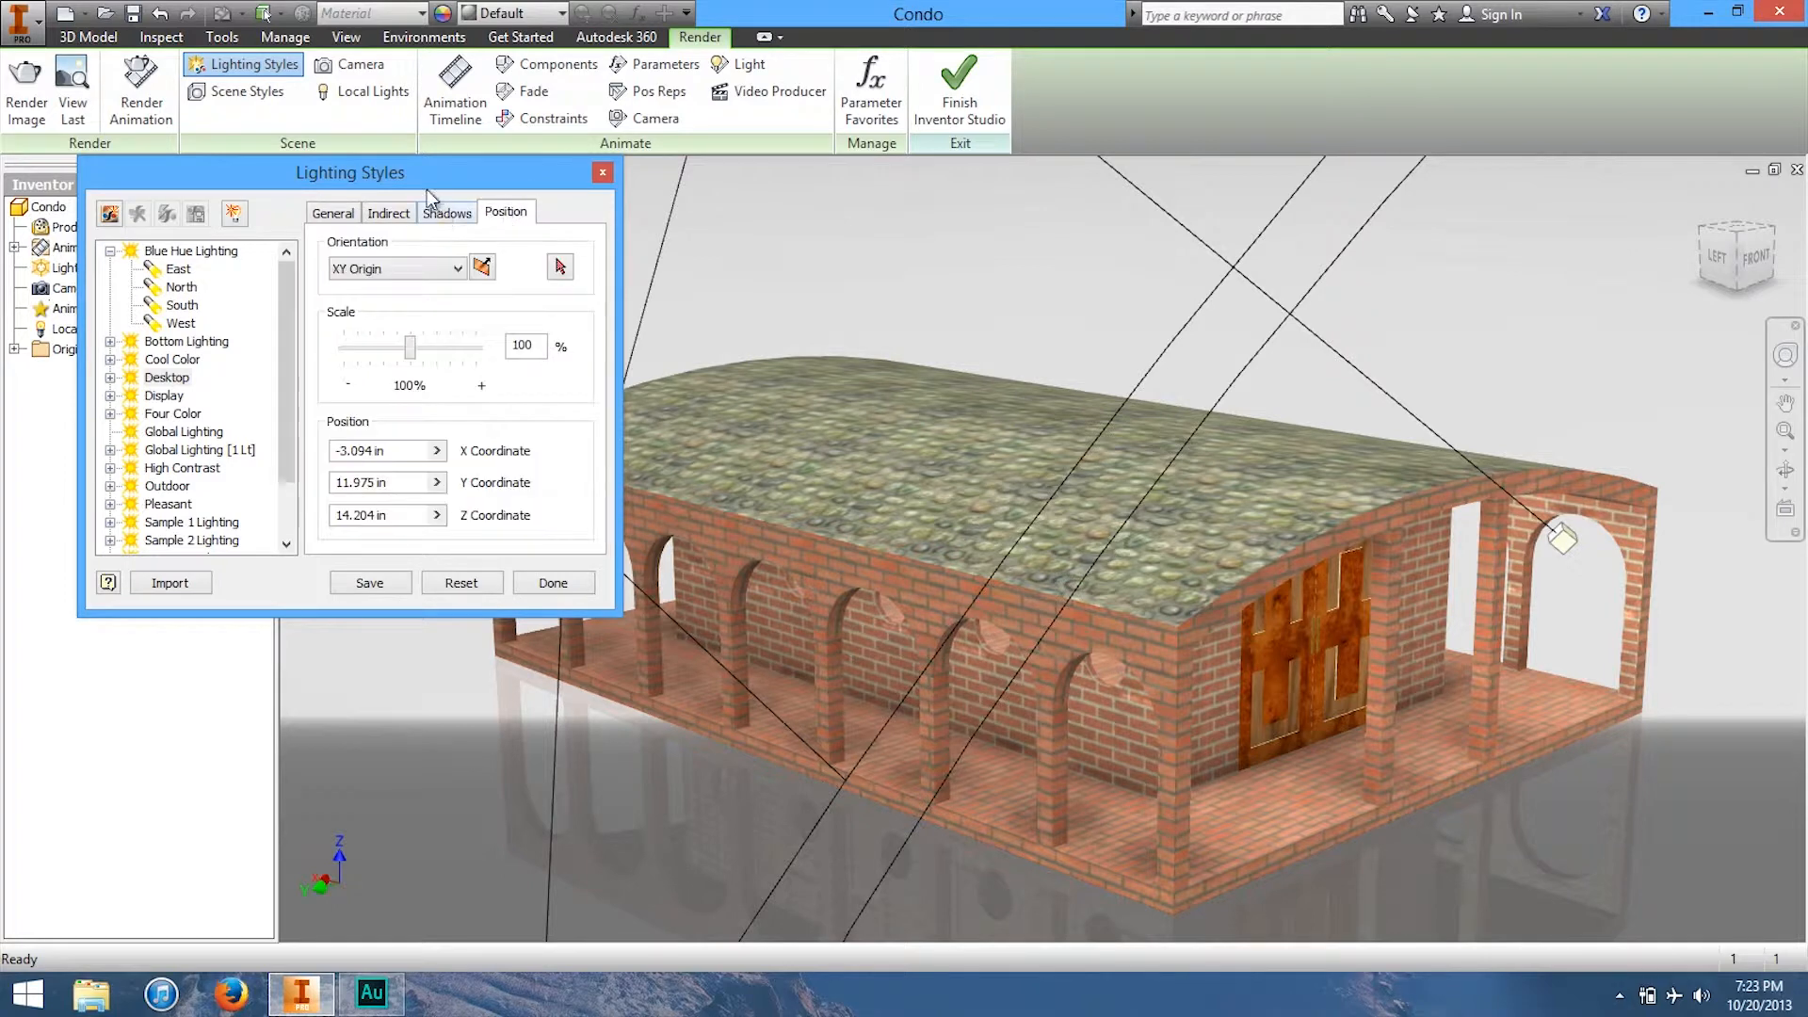
pyautogui.moveTo(421, 175); pyautogui.dragTo(436, 142)
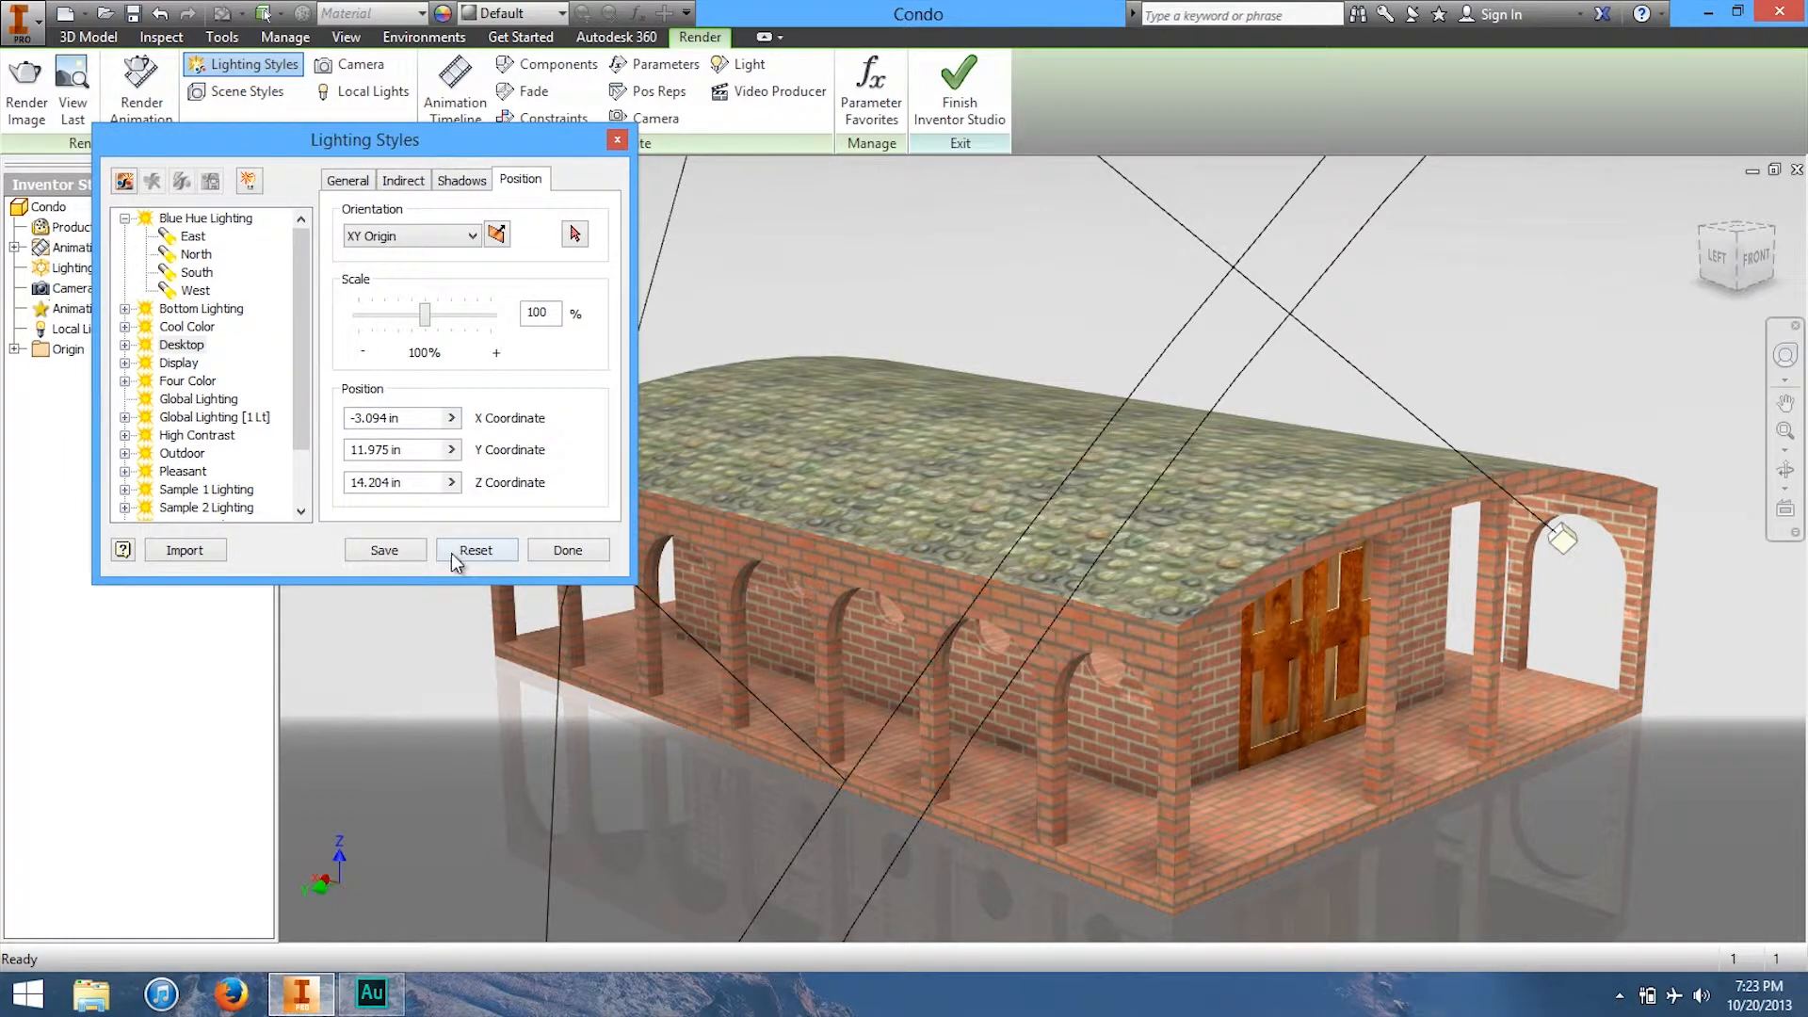
pyautogui.click(580, 552)
pyautogui.click(256, 407)
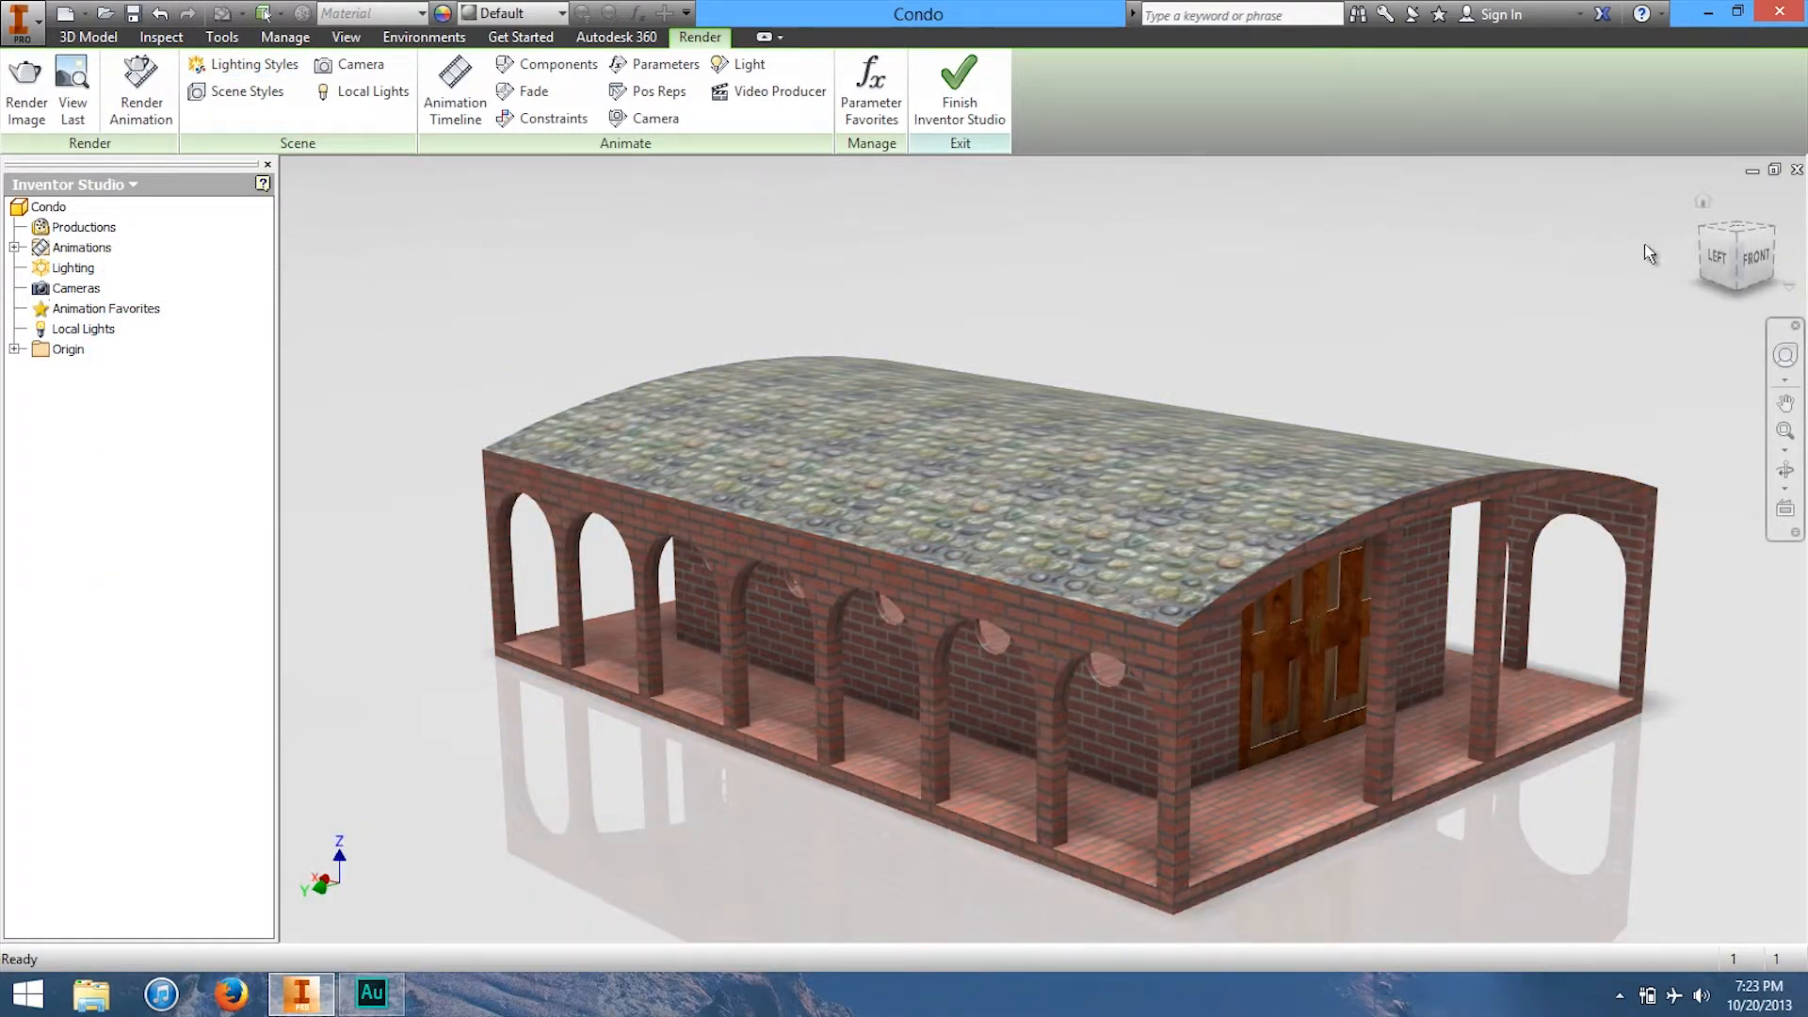
# Step: Start a new local light, look over the Spot type and keep the light set to Point
pyautogui.moveTo(1723, 253)
pyautogui.mouseDown()
pyautogui.moveTo(1699, 263)
pyautogui.moveTo(1699, 315)
pyautogui.mouseUp()
pyautogui.click(377, 97)
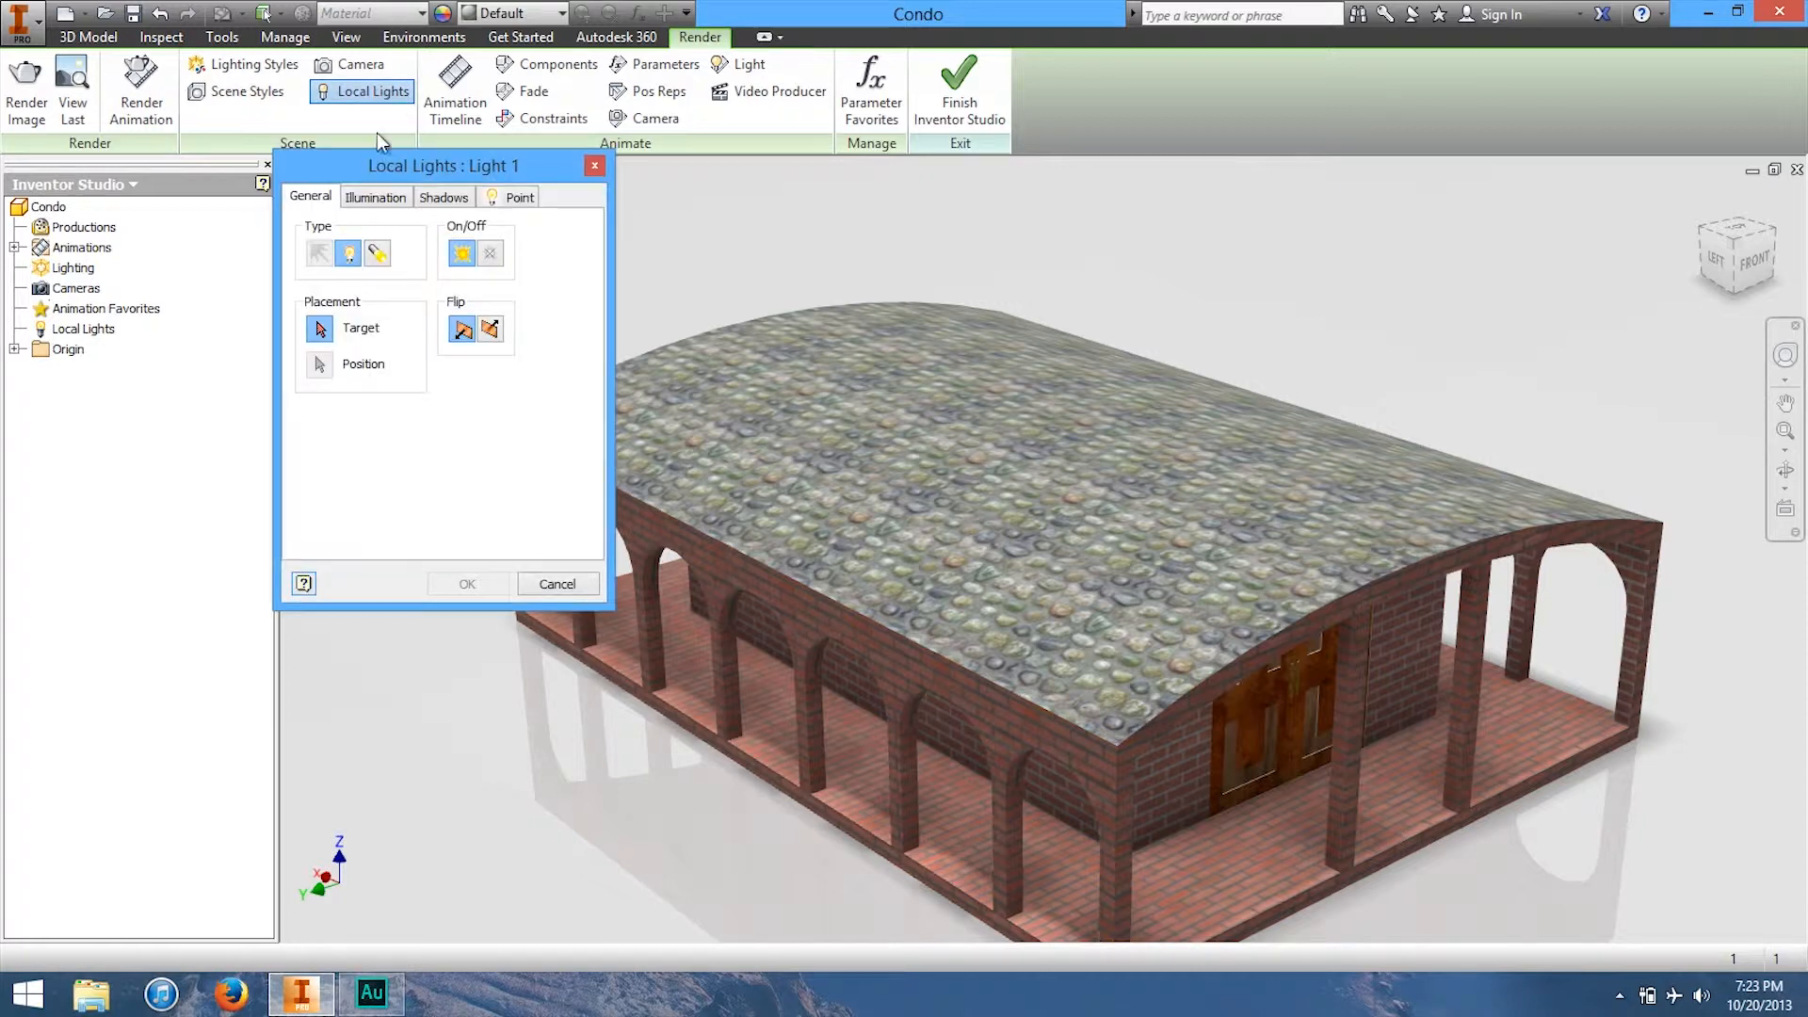
pyautogui.moveTo(366, 161); pyautogui.dragTo(234, 160)
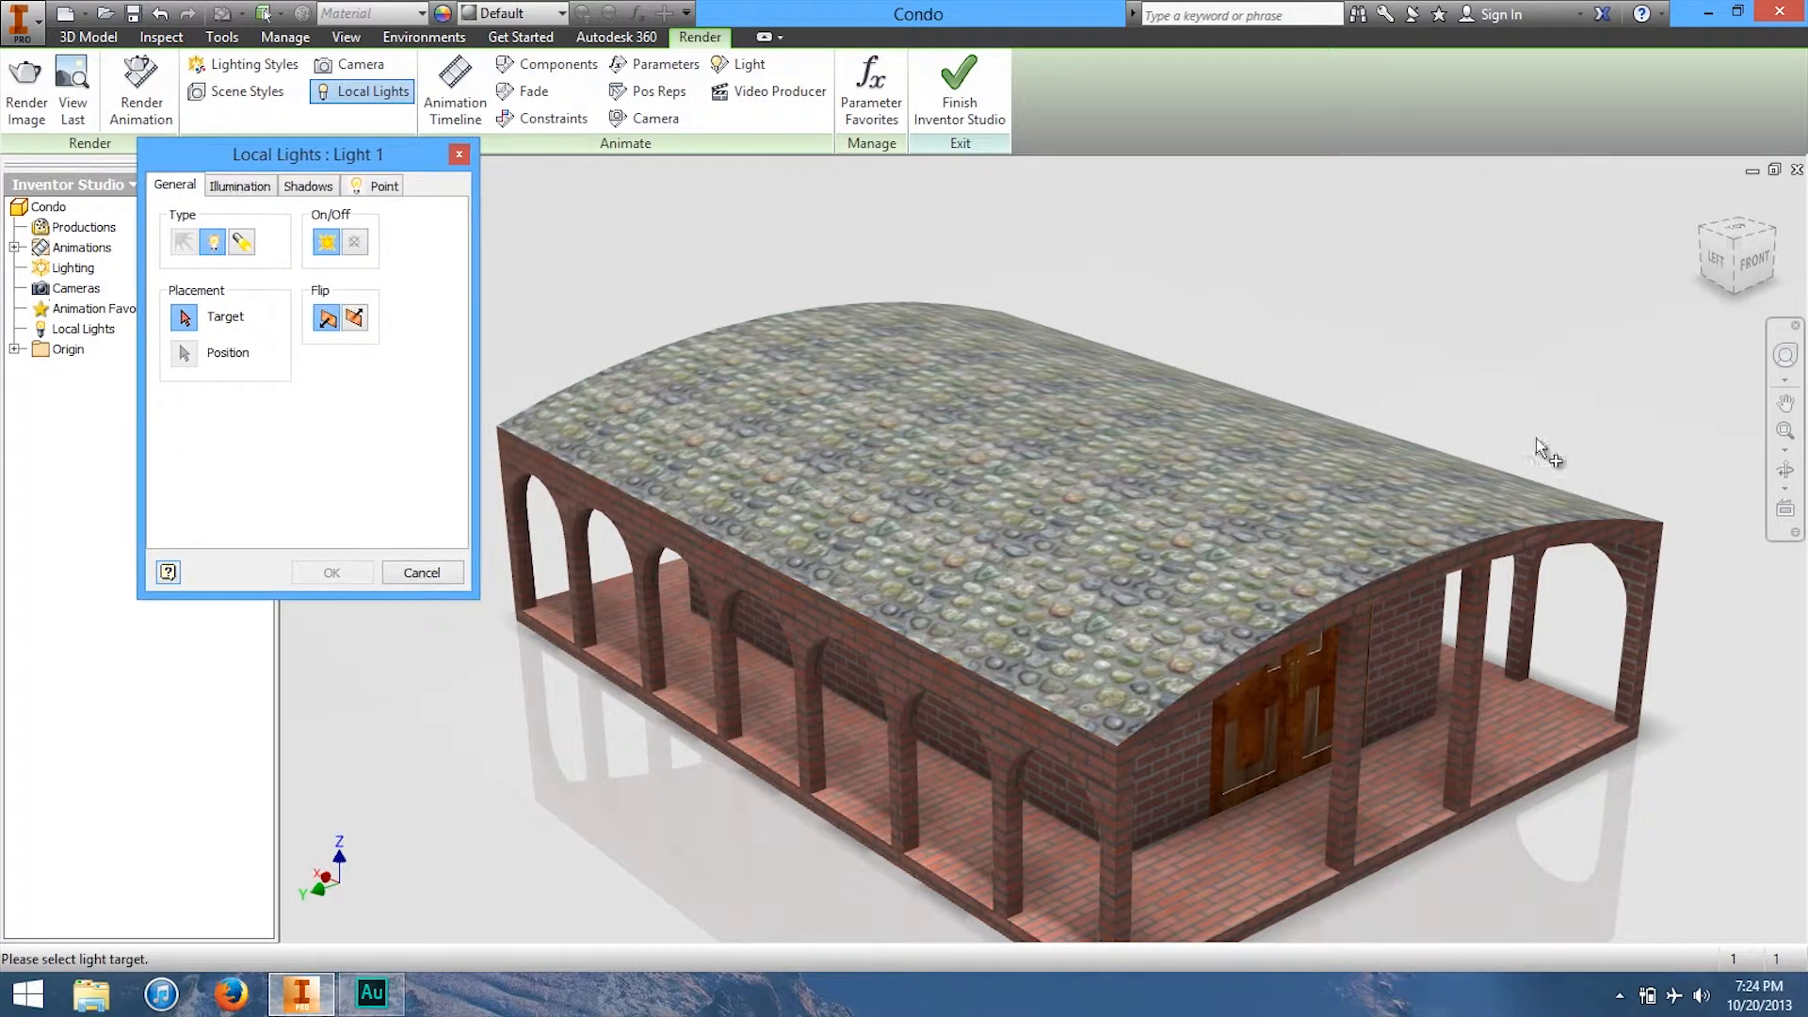
pyautogui.click(1517, 321)
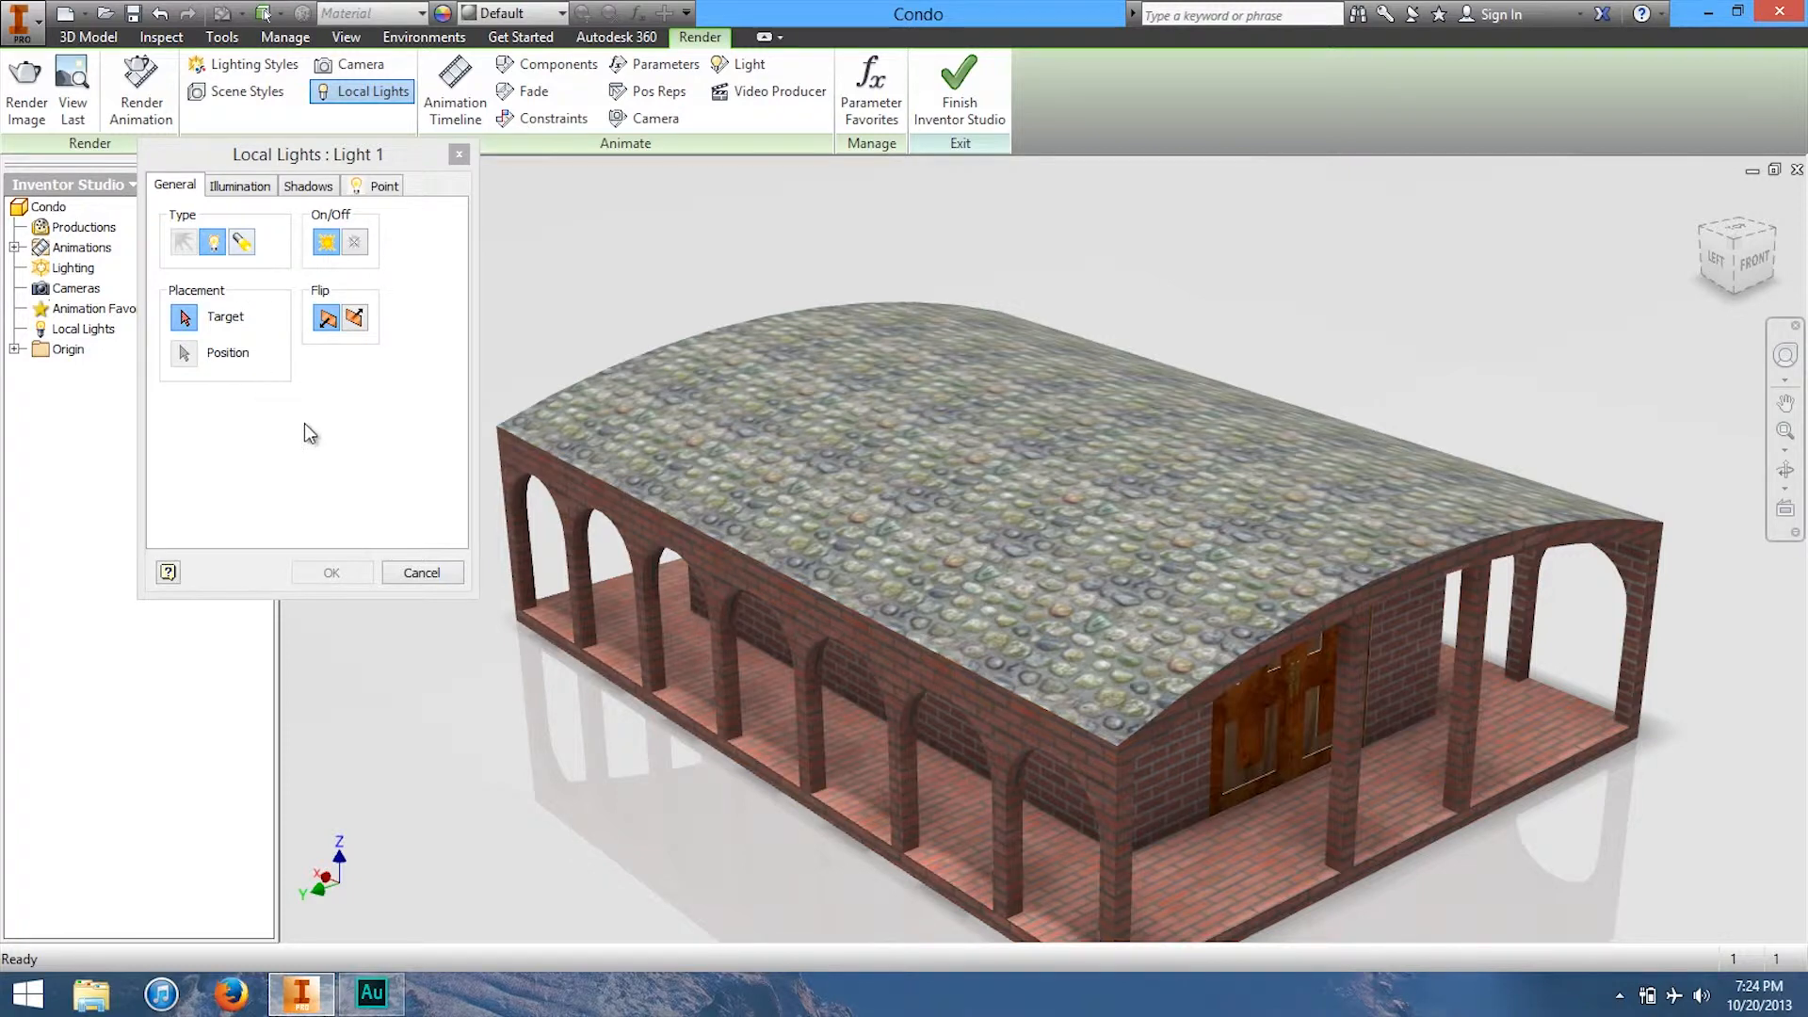
pyautogui.moveTo(605, 454); pyautogui.dragTo(609, 288)
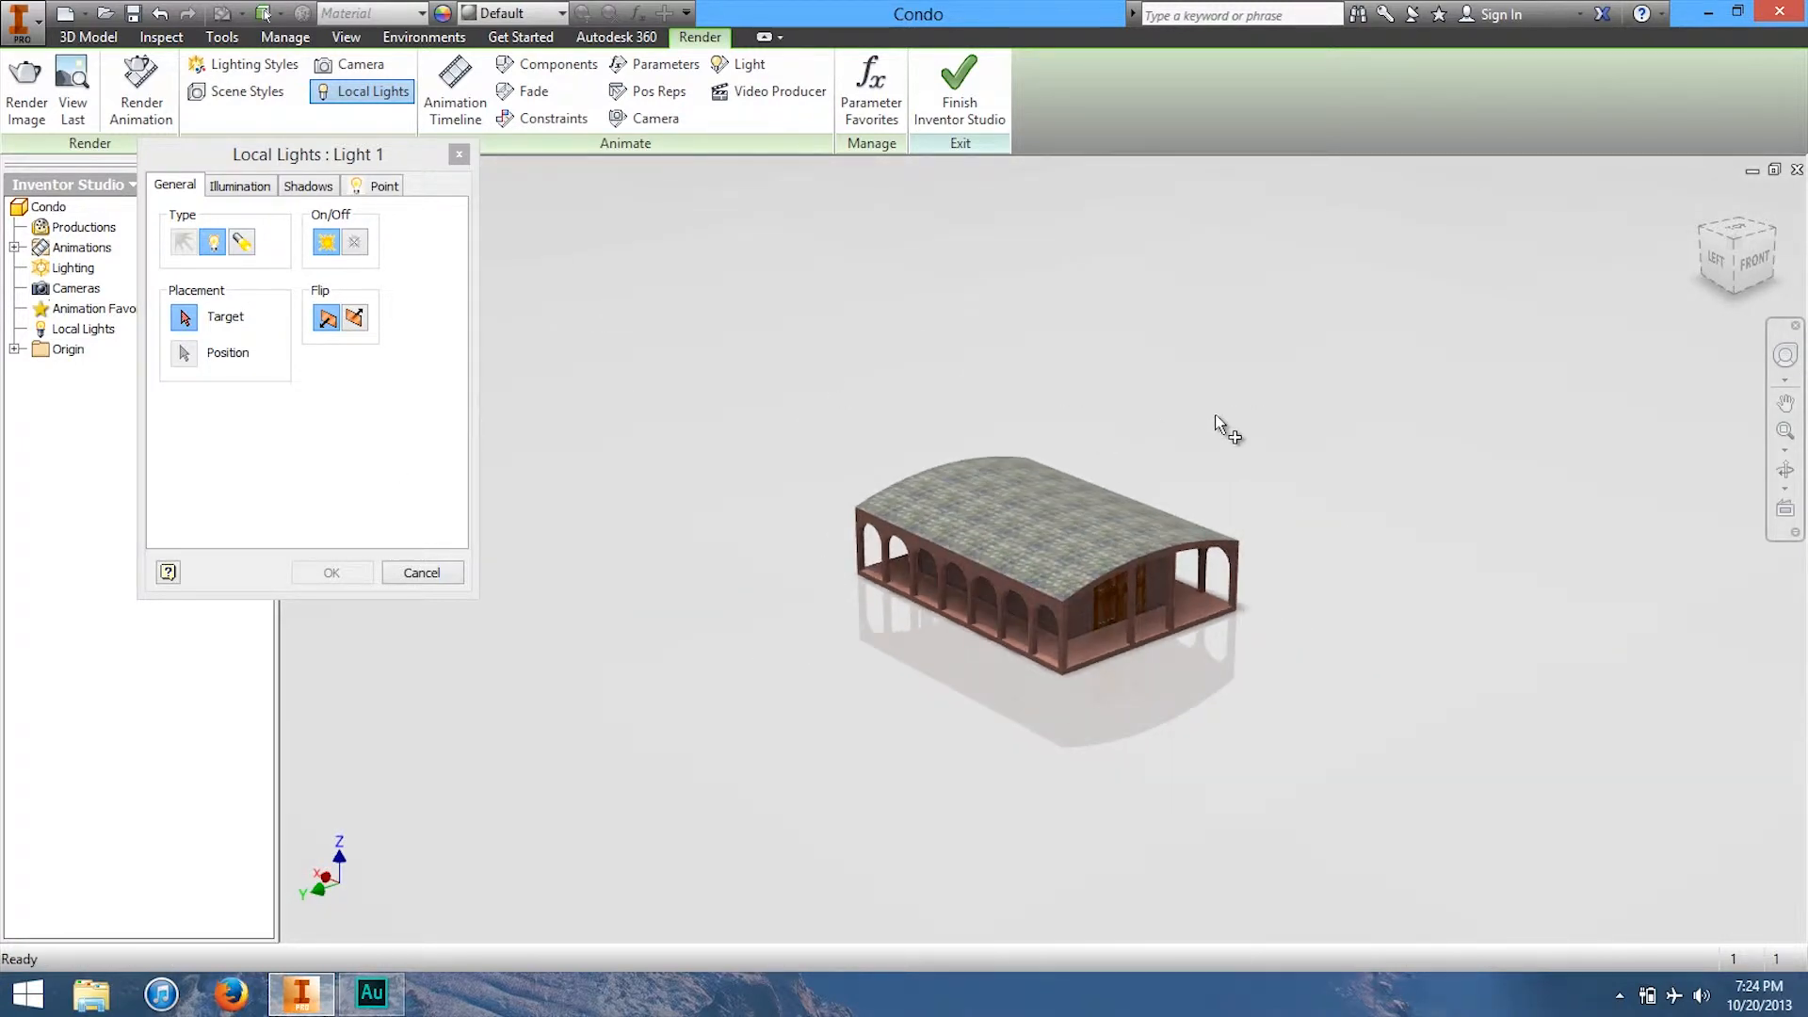
pyautogui.click(242, 243)
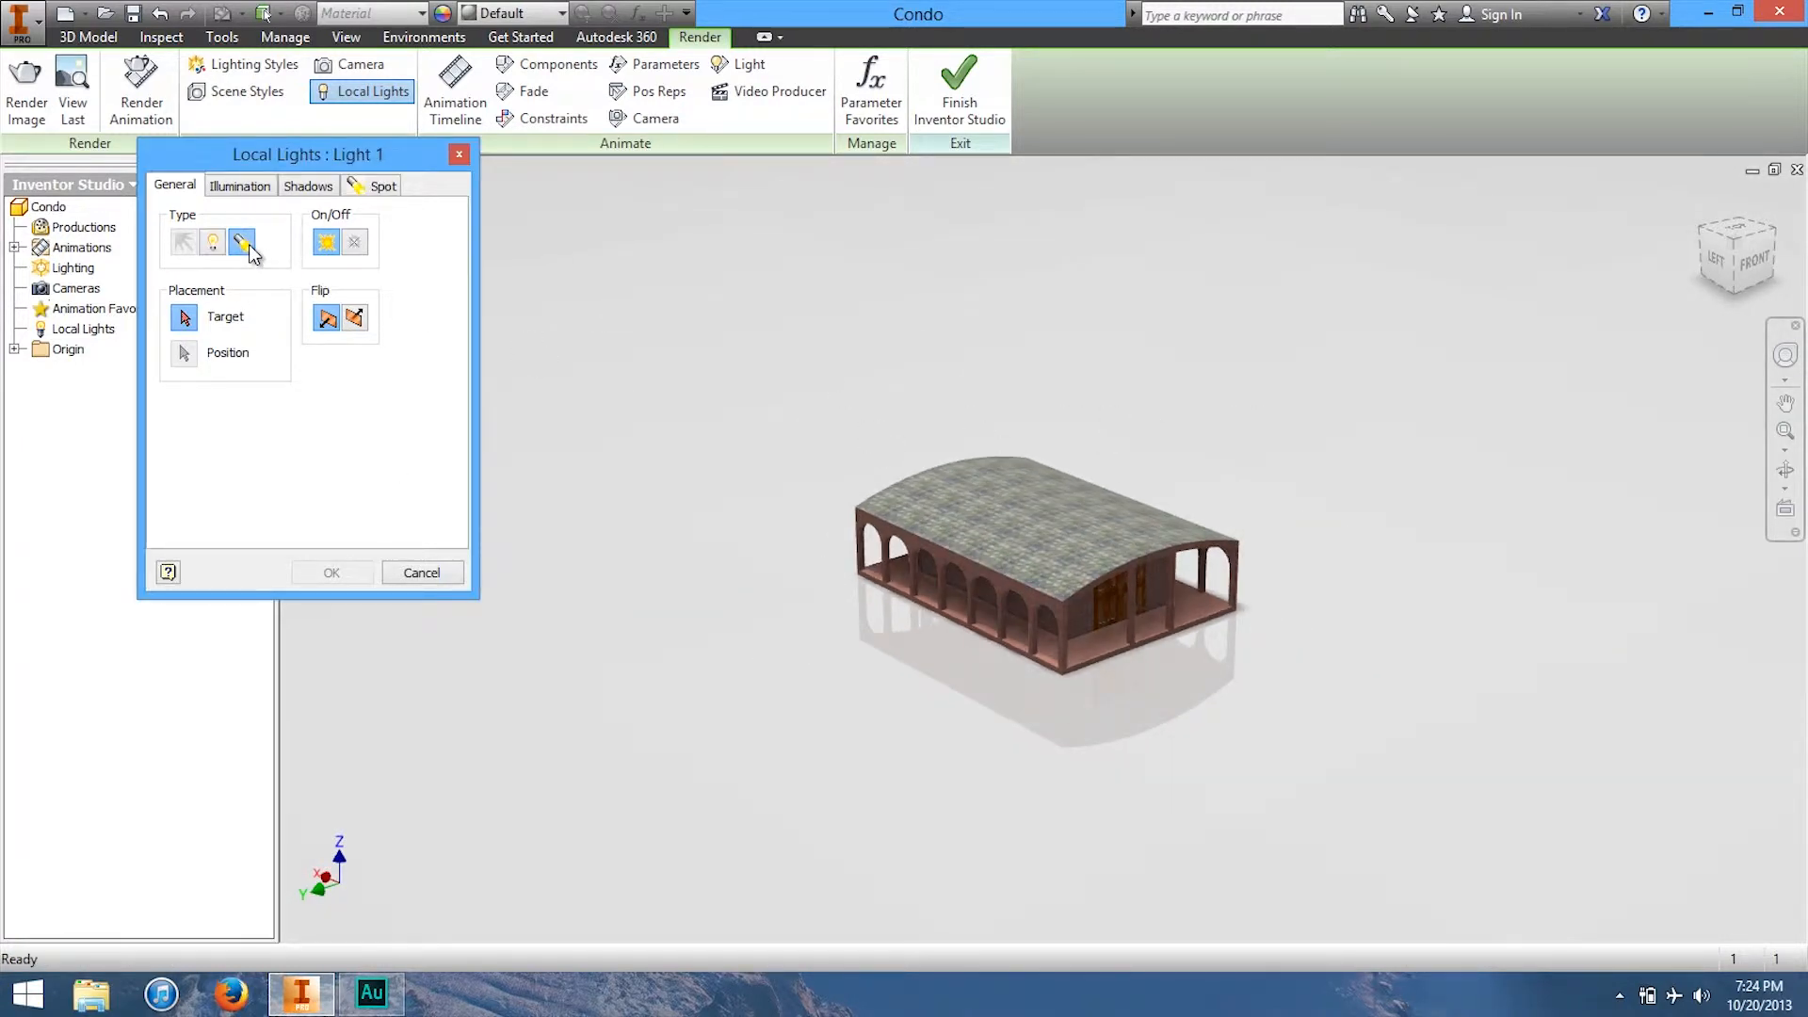
pyautogui.click(374, 188)
pyautogui.click(179, 188)
pyautogui.click(213, 242)
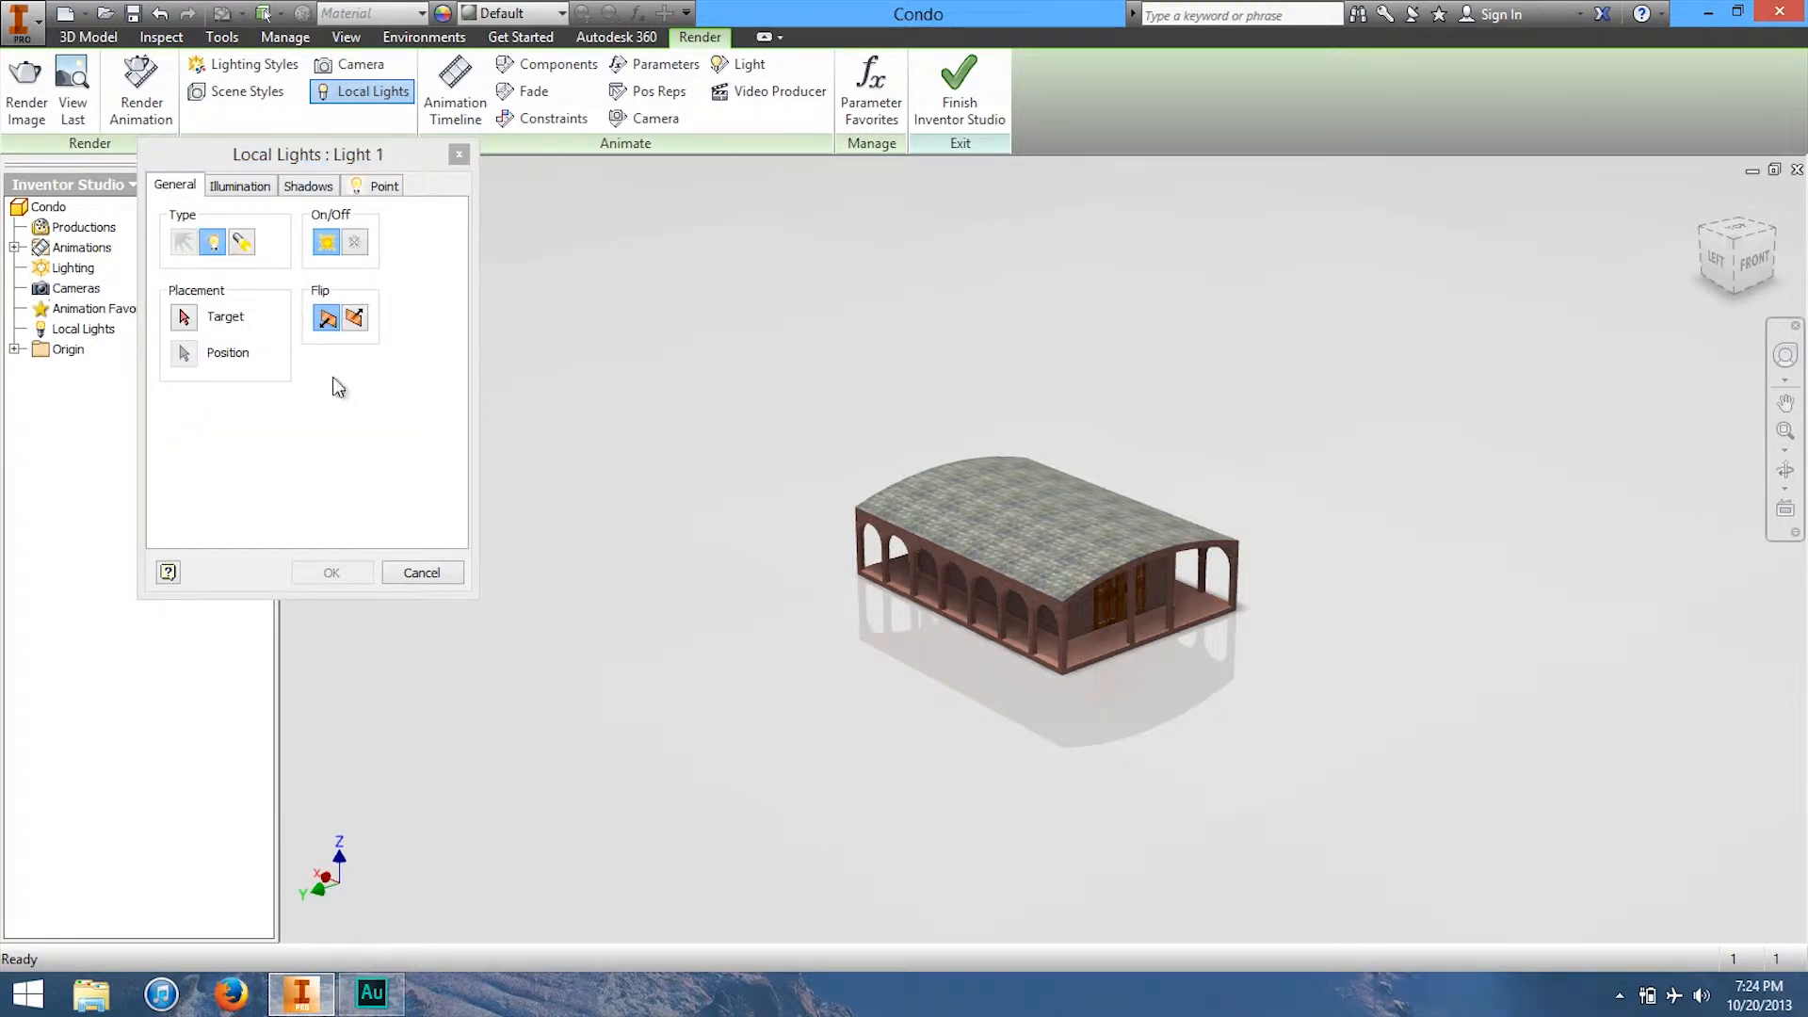
# Step: Target the point light at the condo's front entrance and position it a short distance out in front of the building
pyautogui.click(193, 325)
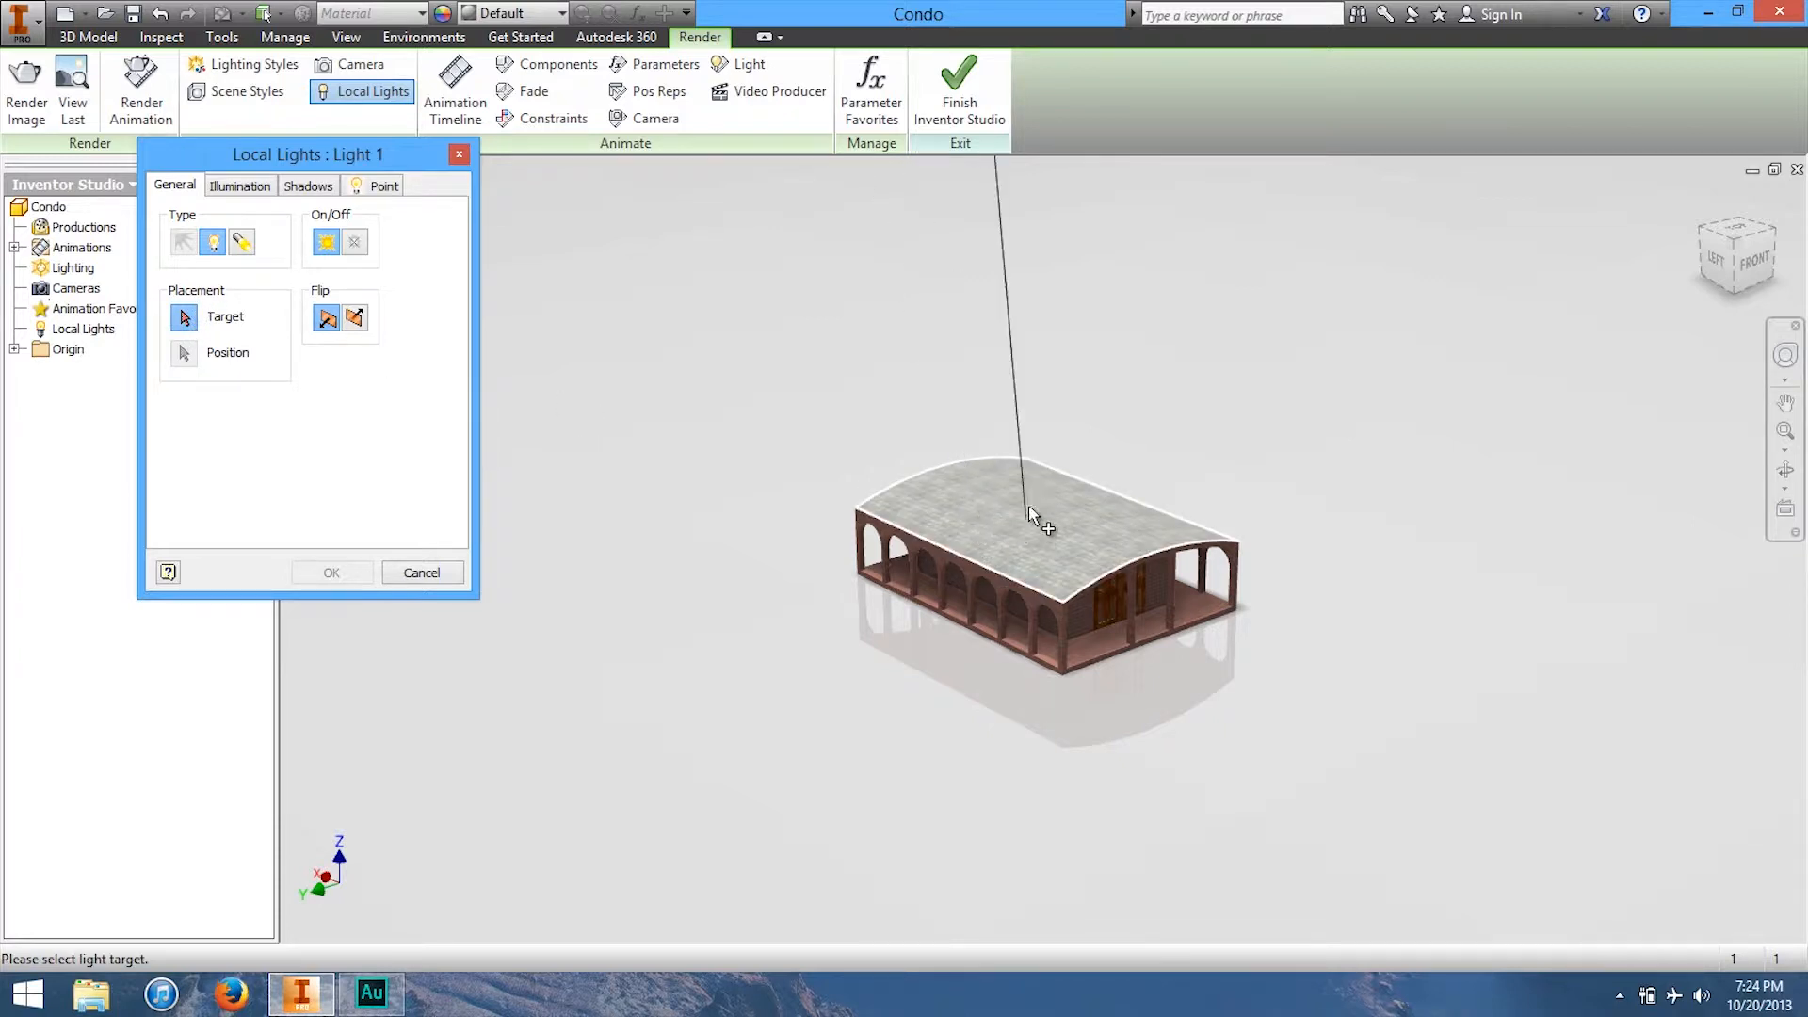
pyautogui.scroll(4, 1035, 412)
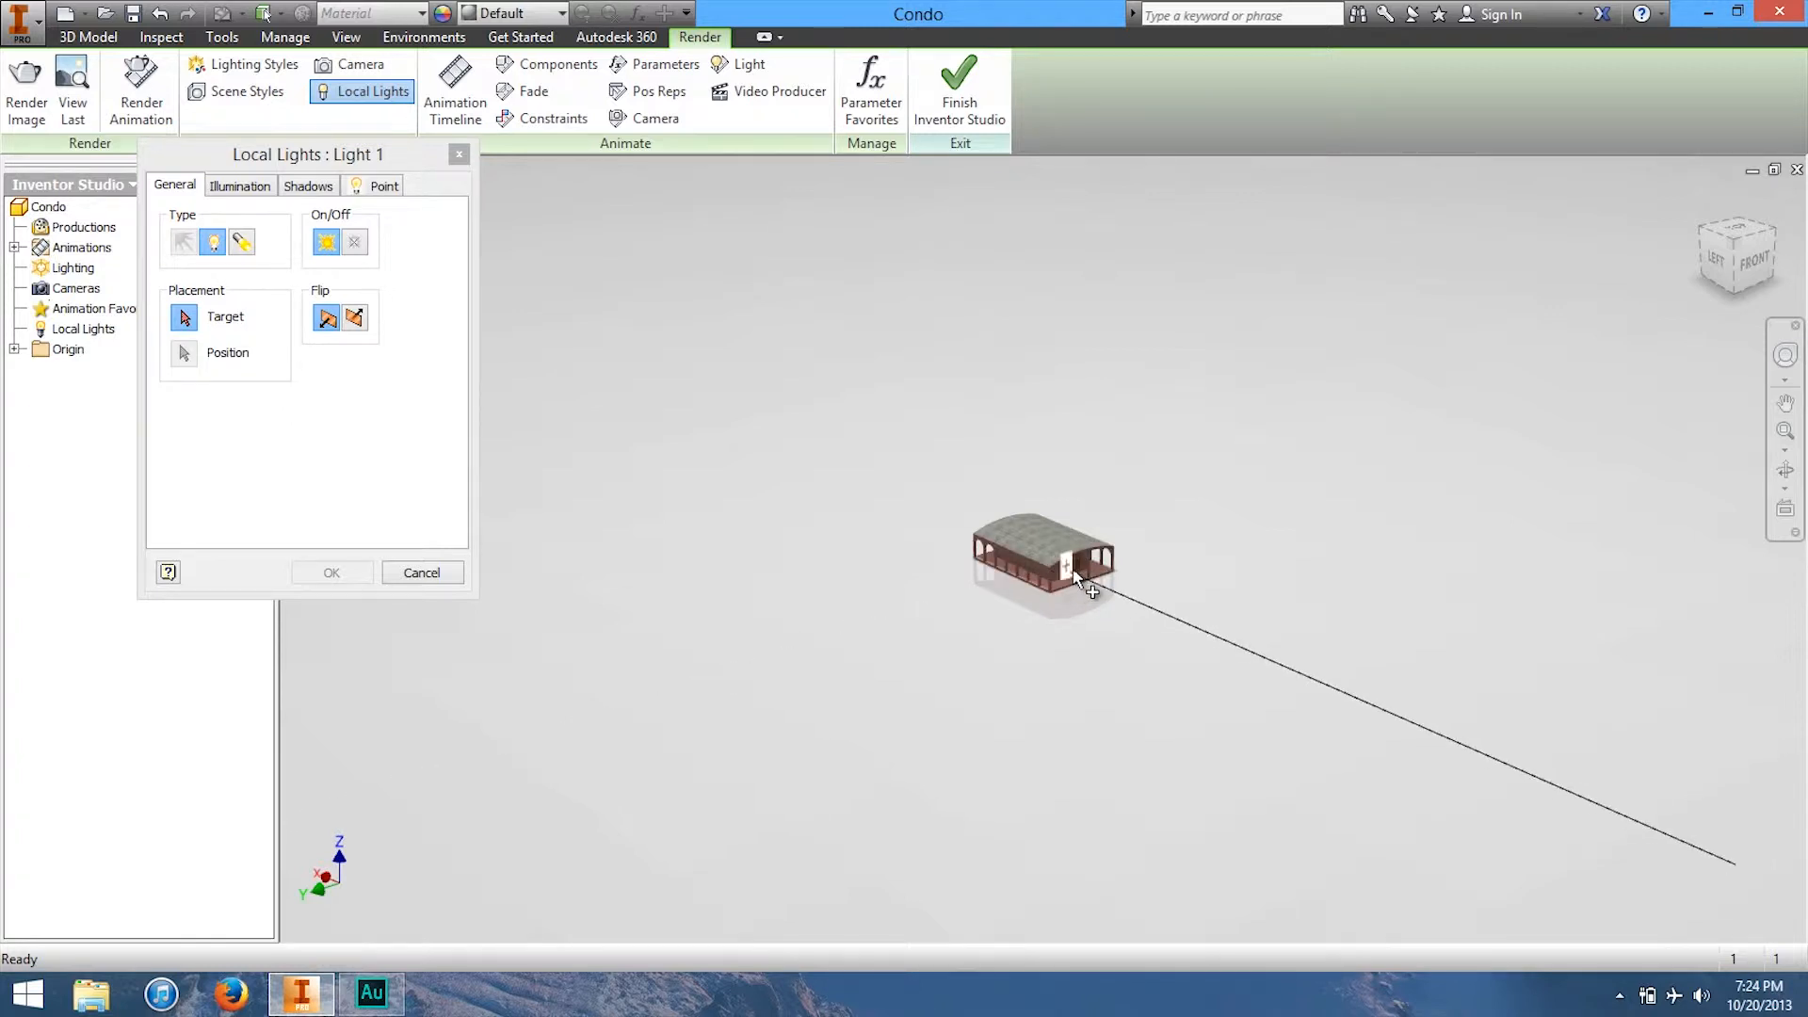
pyautogui.click(1073, 577)
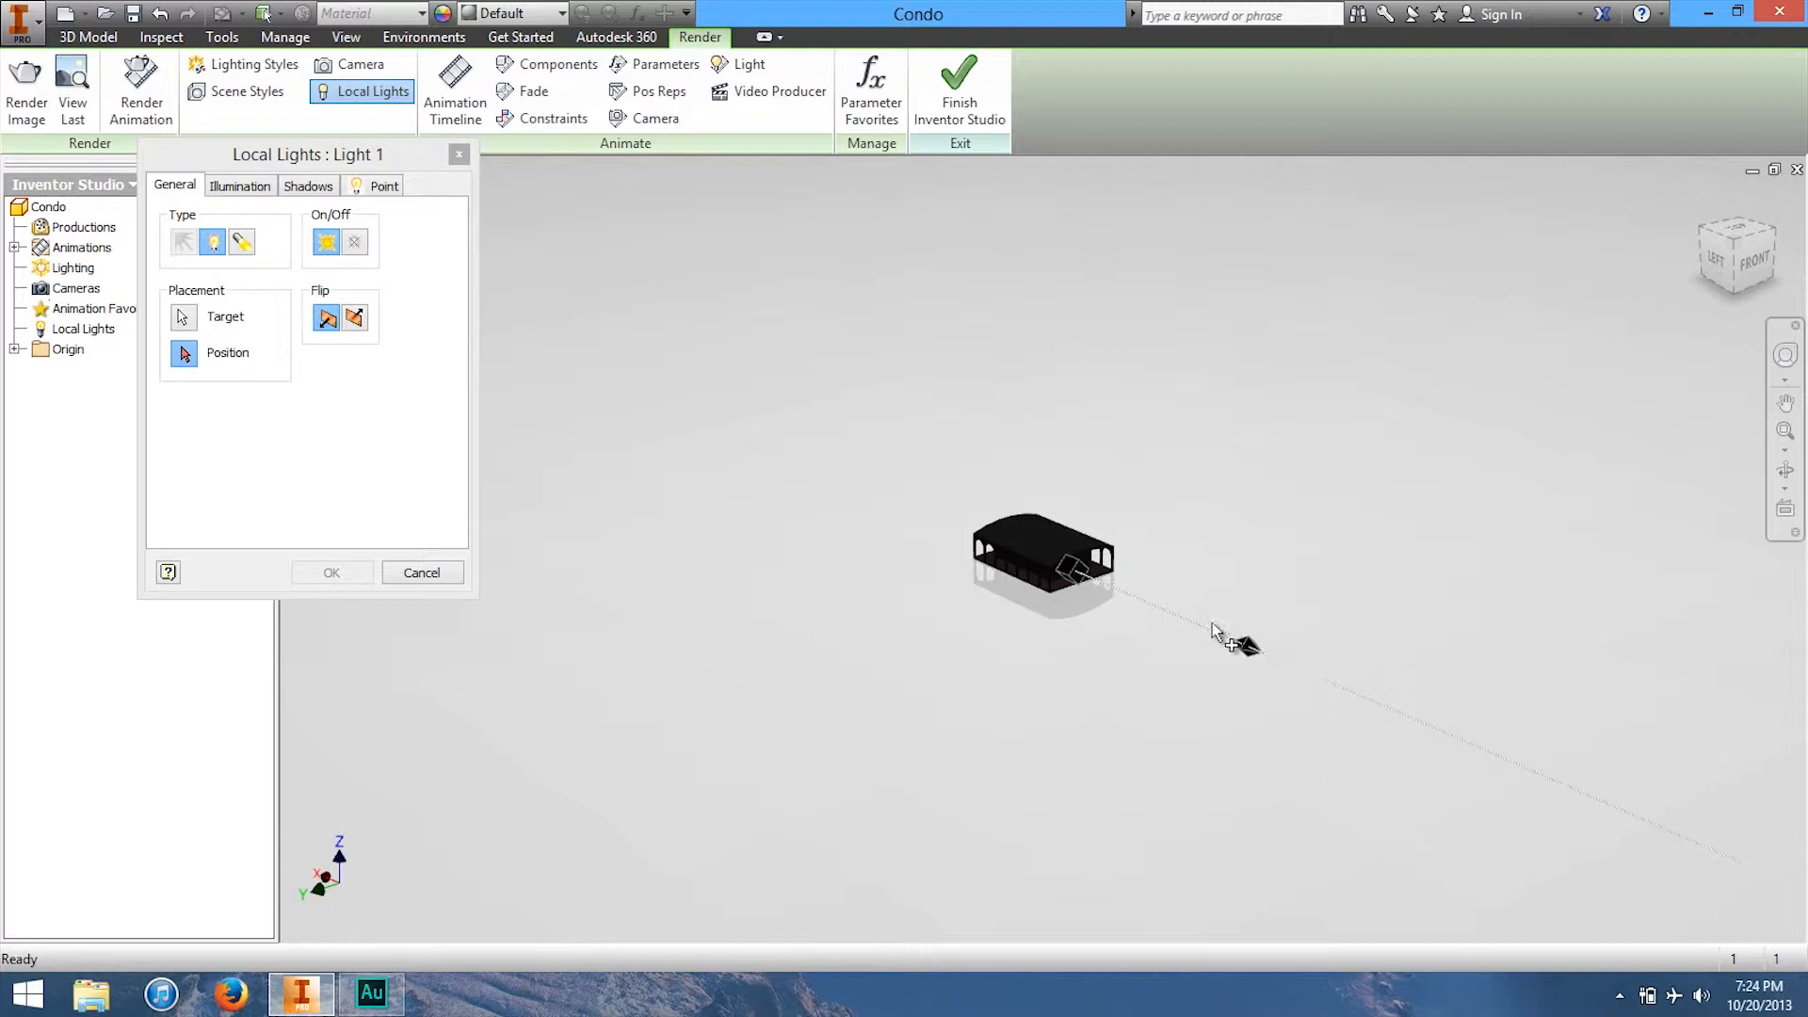
pyautogui.click(1175, 616)
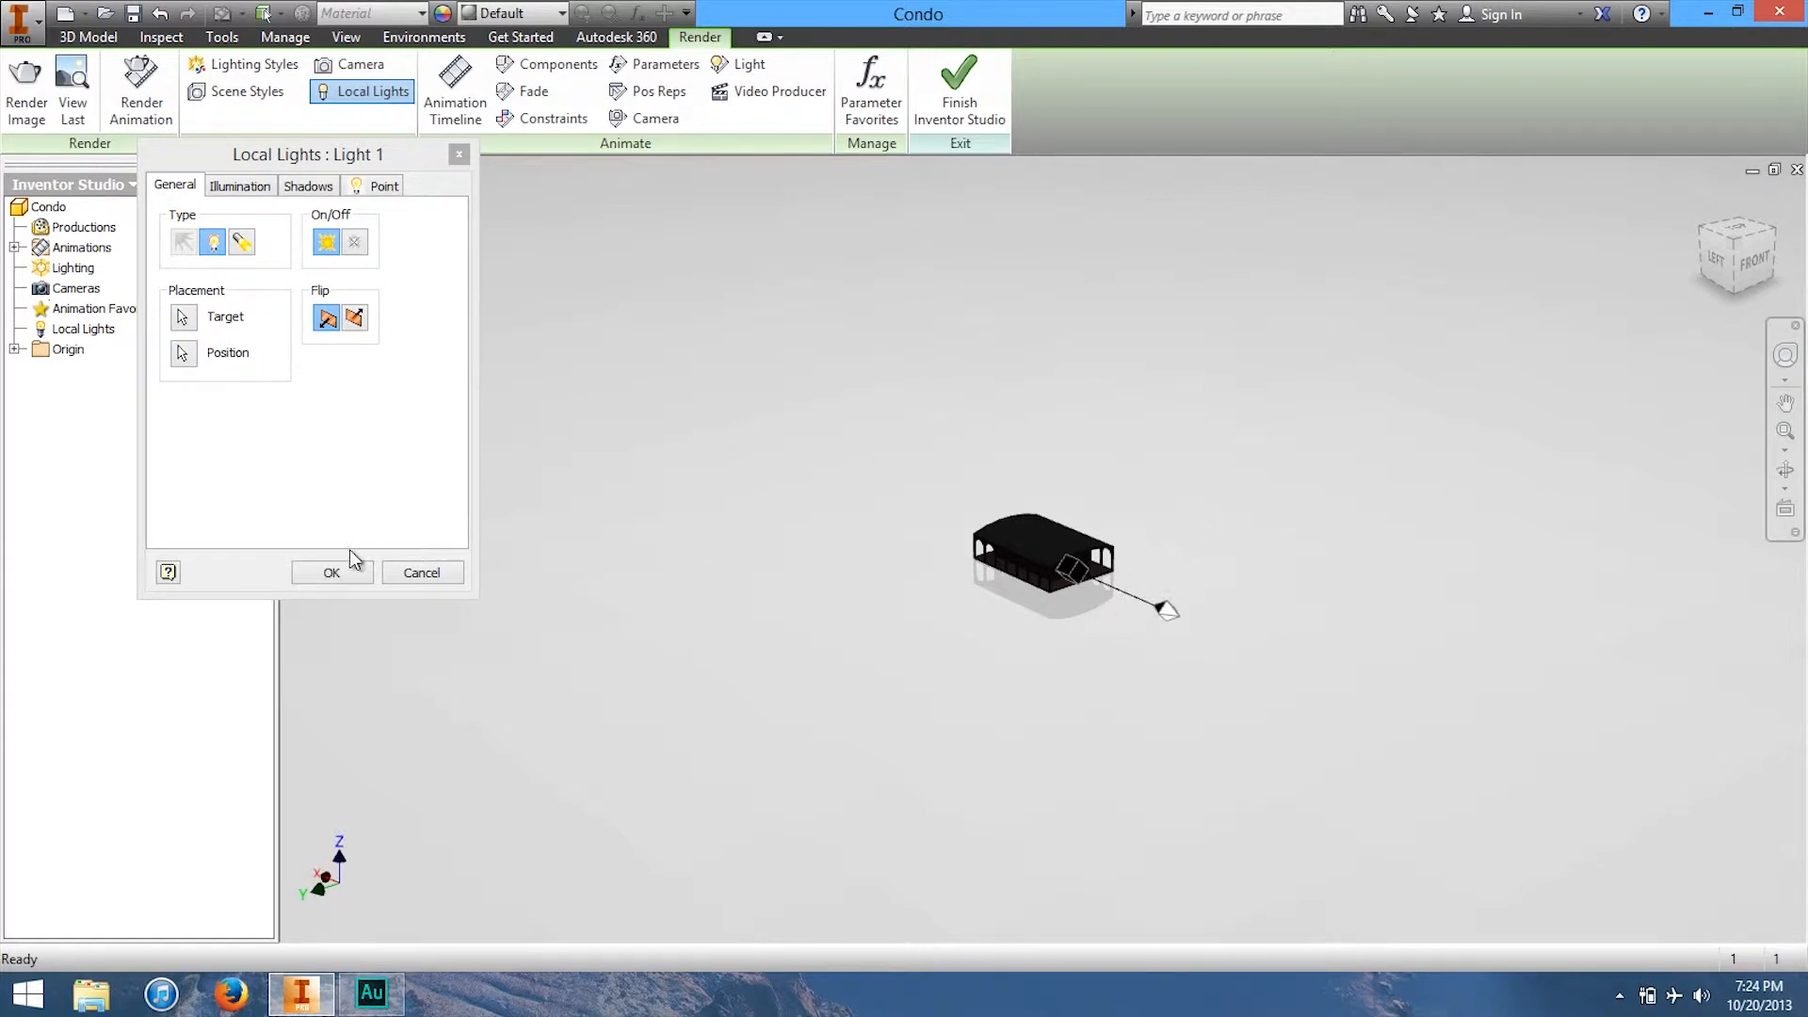
# Step: Flip the point light's direction so its target and position swap ends
pyautogui.scroll(5, 1275, 838)
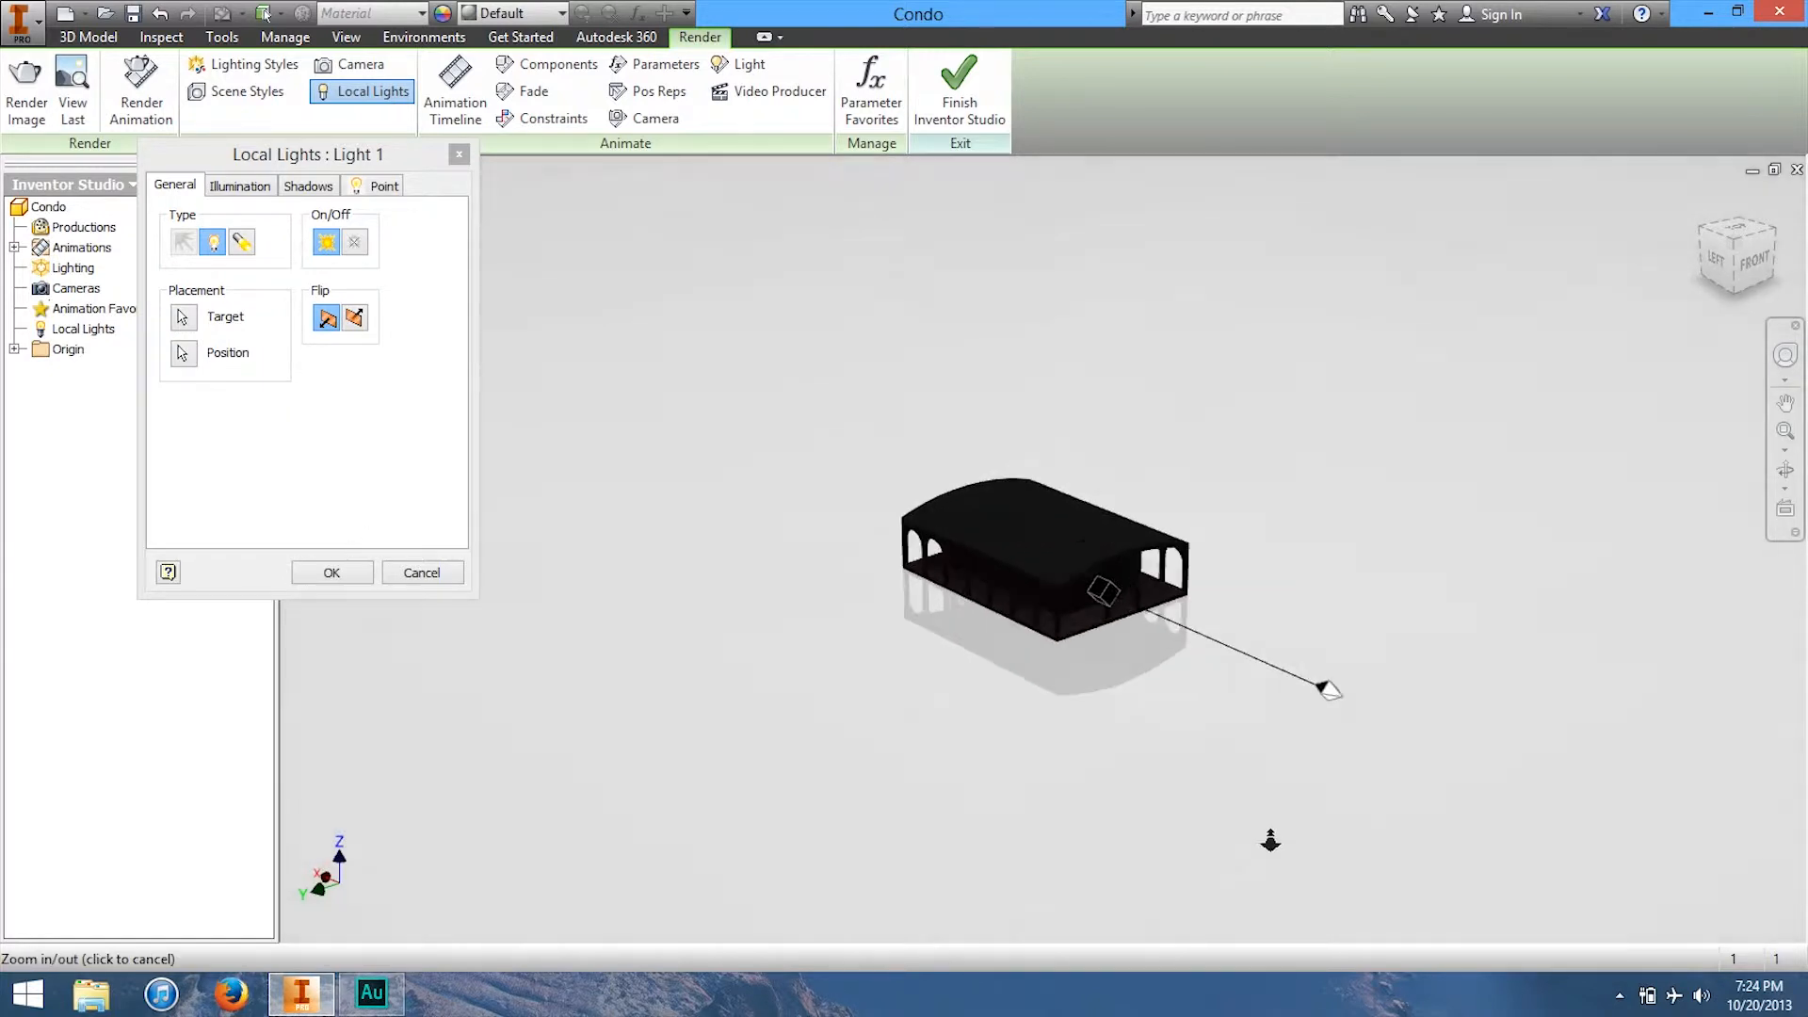
pyautogui.click(355, 319)
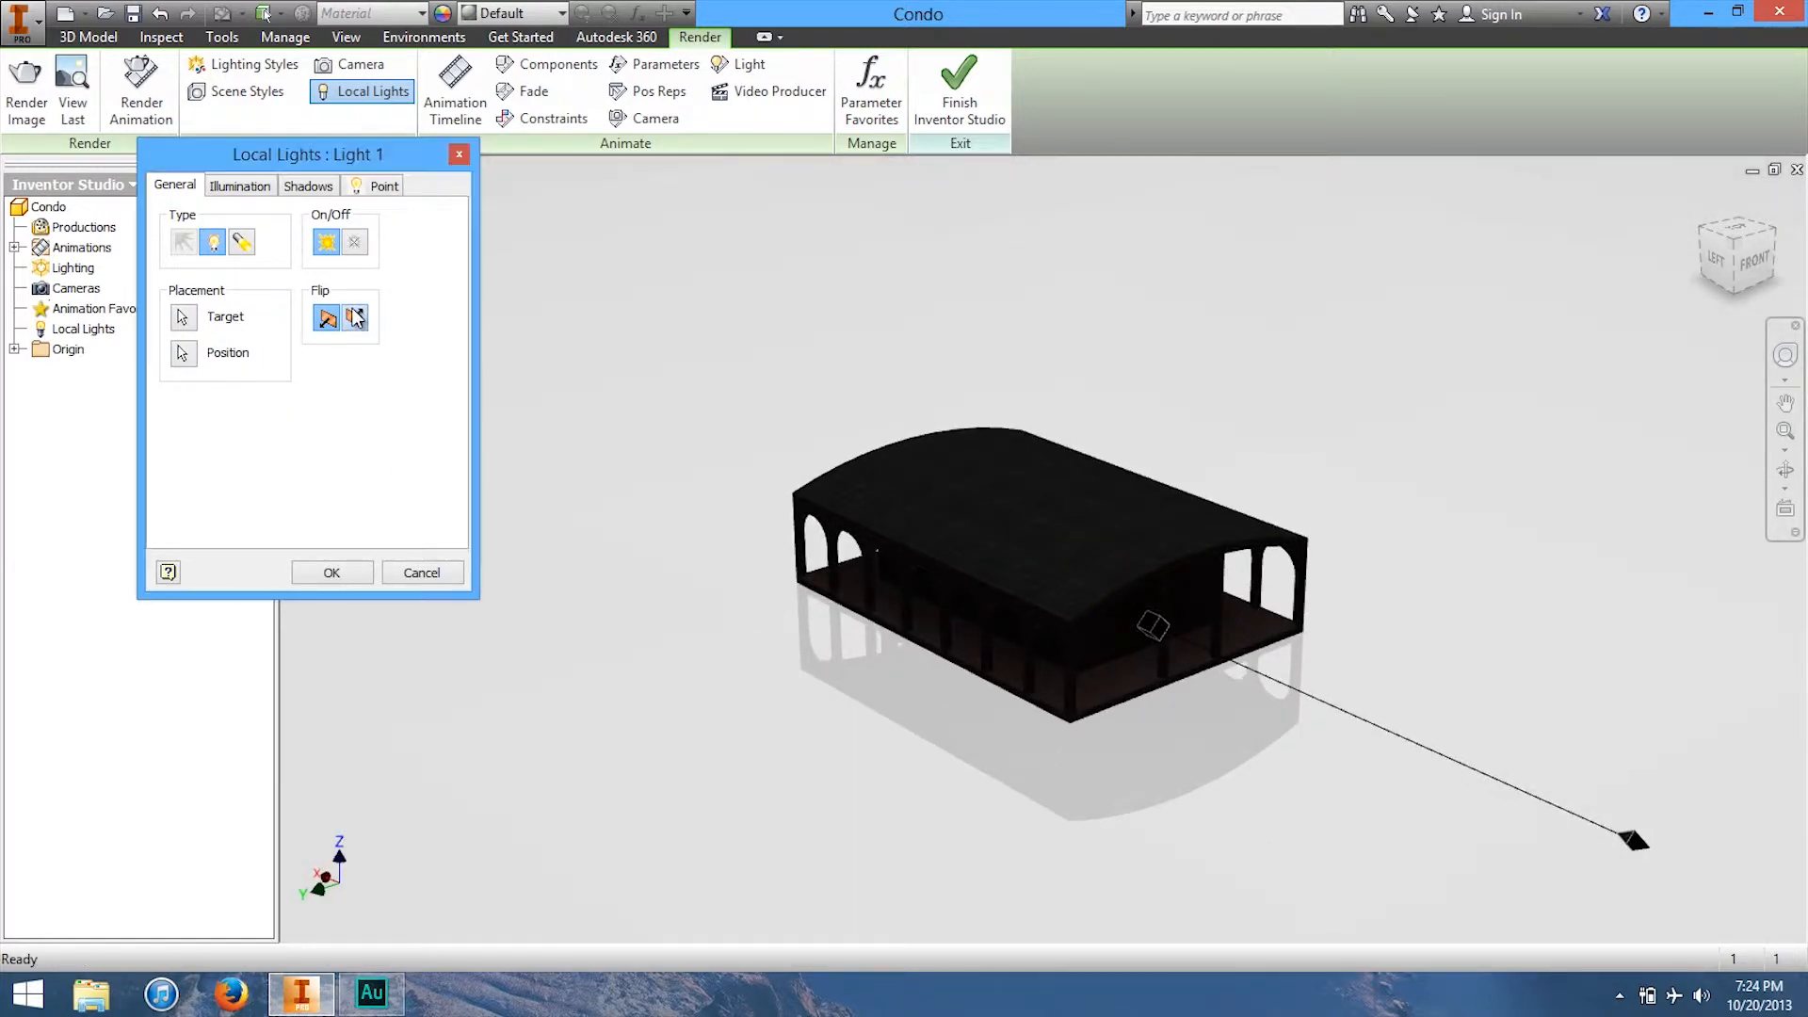
pyautogui.click(324, 320)
pyautogui.click(353, 319)
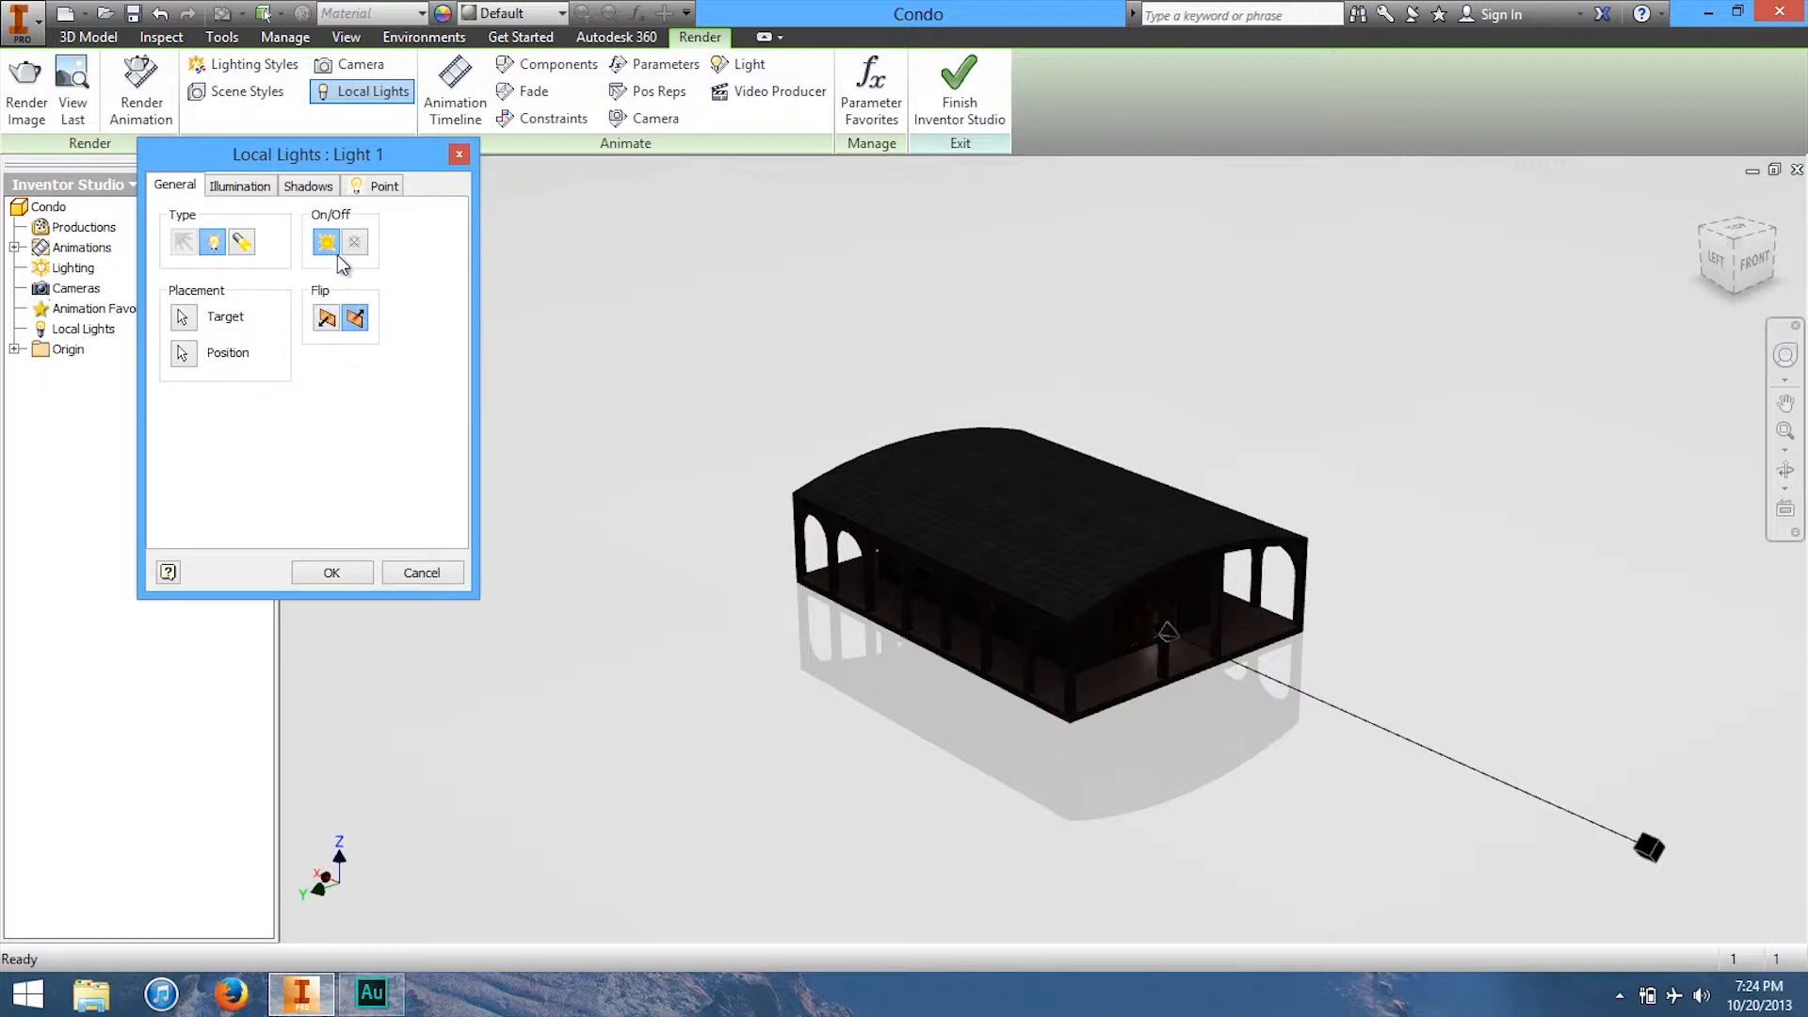
# Step: Give the point light sharp shadows, review its intensity and position settings, and finish creating it
pyautogui.click(240, 186)
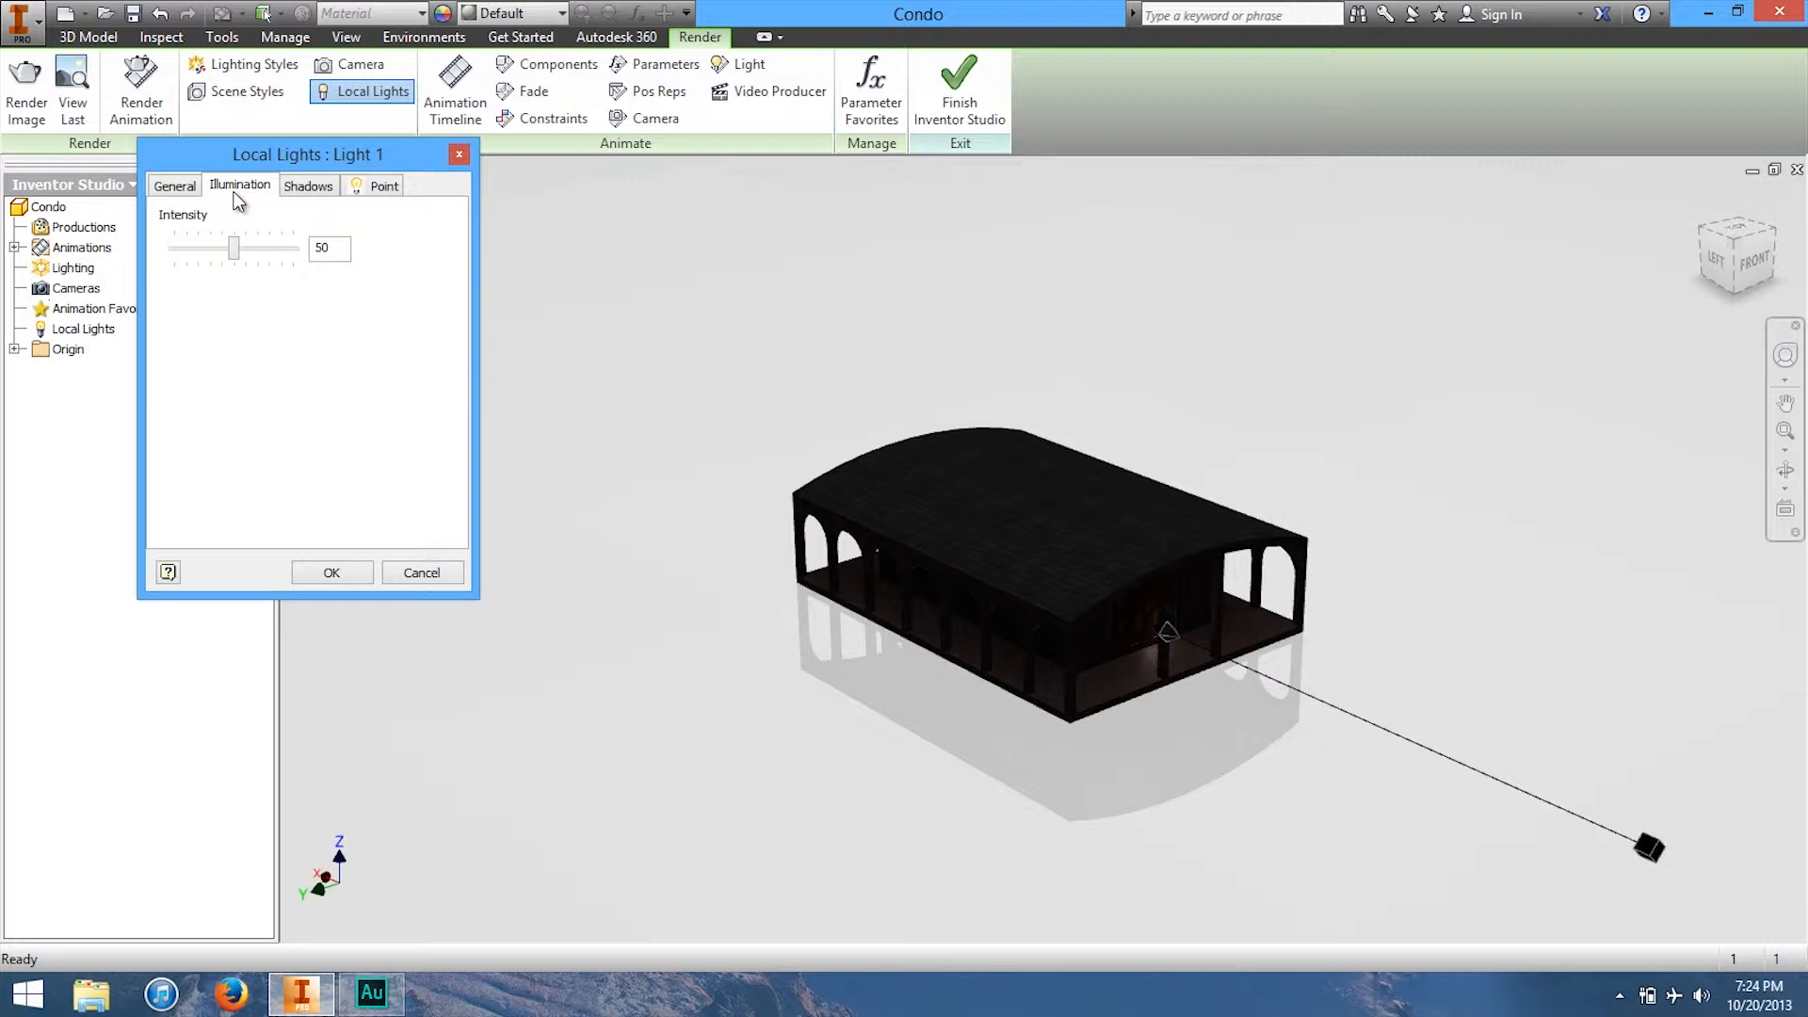
pyautogui.click(309, 186)
pyautogui.click(213, 274)
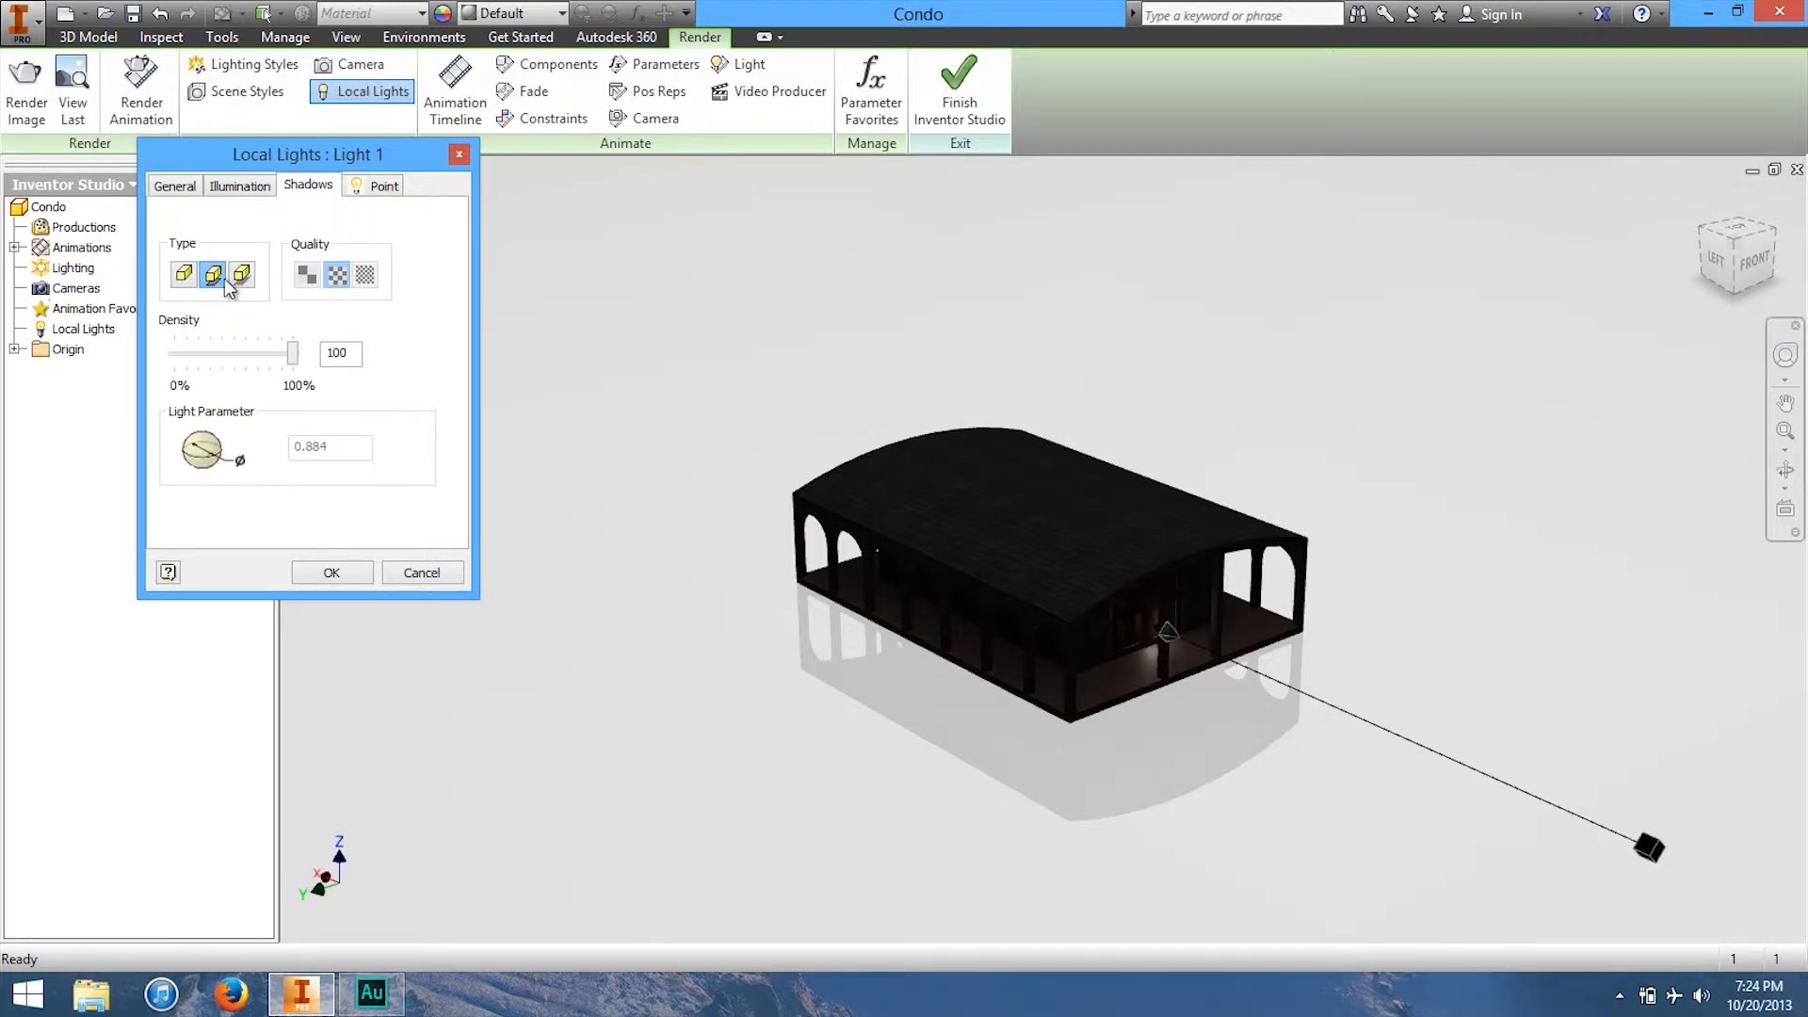
pyautogui.click(372, 186)
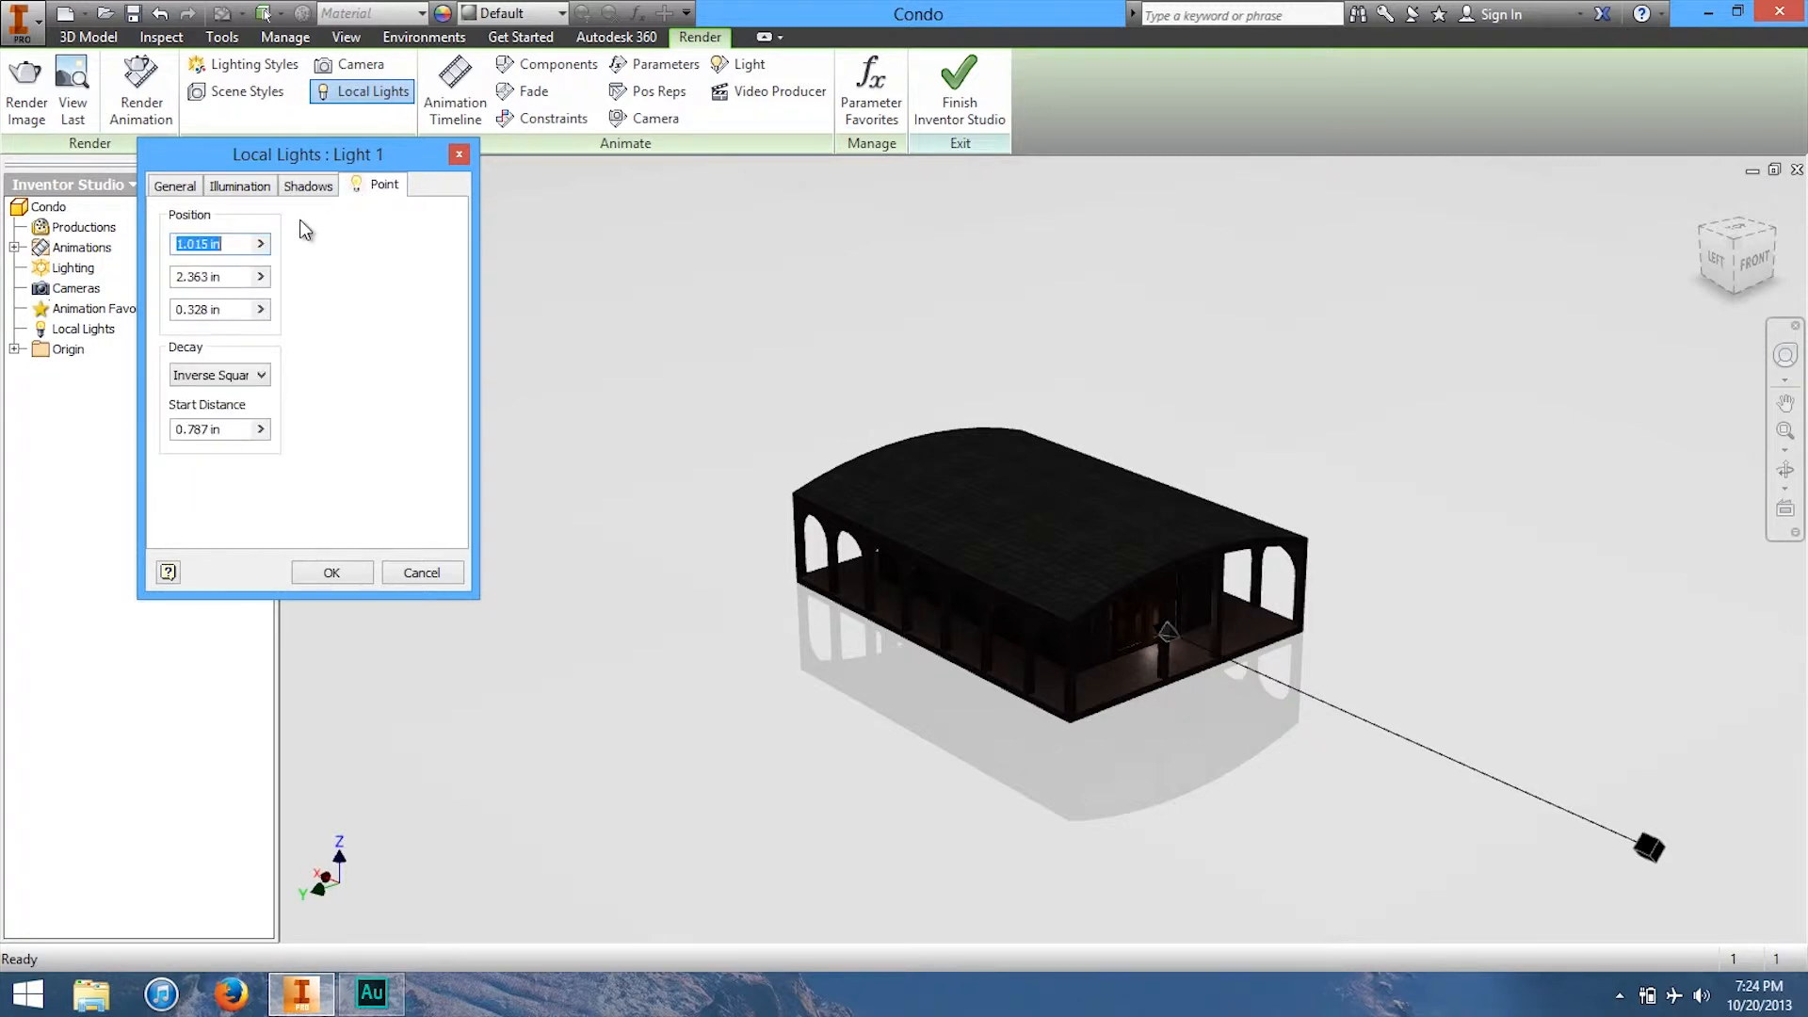
pyautogui.click(172, 186)
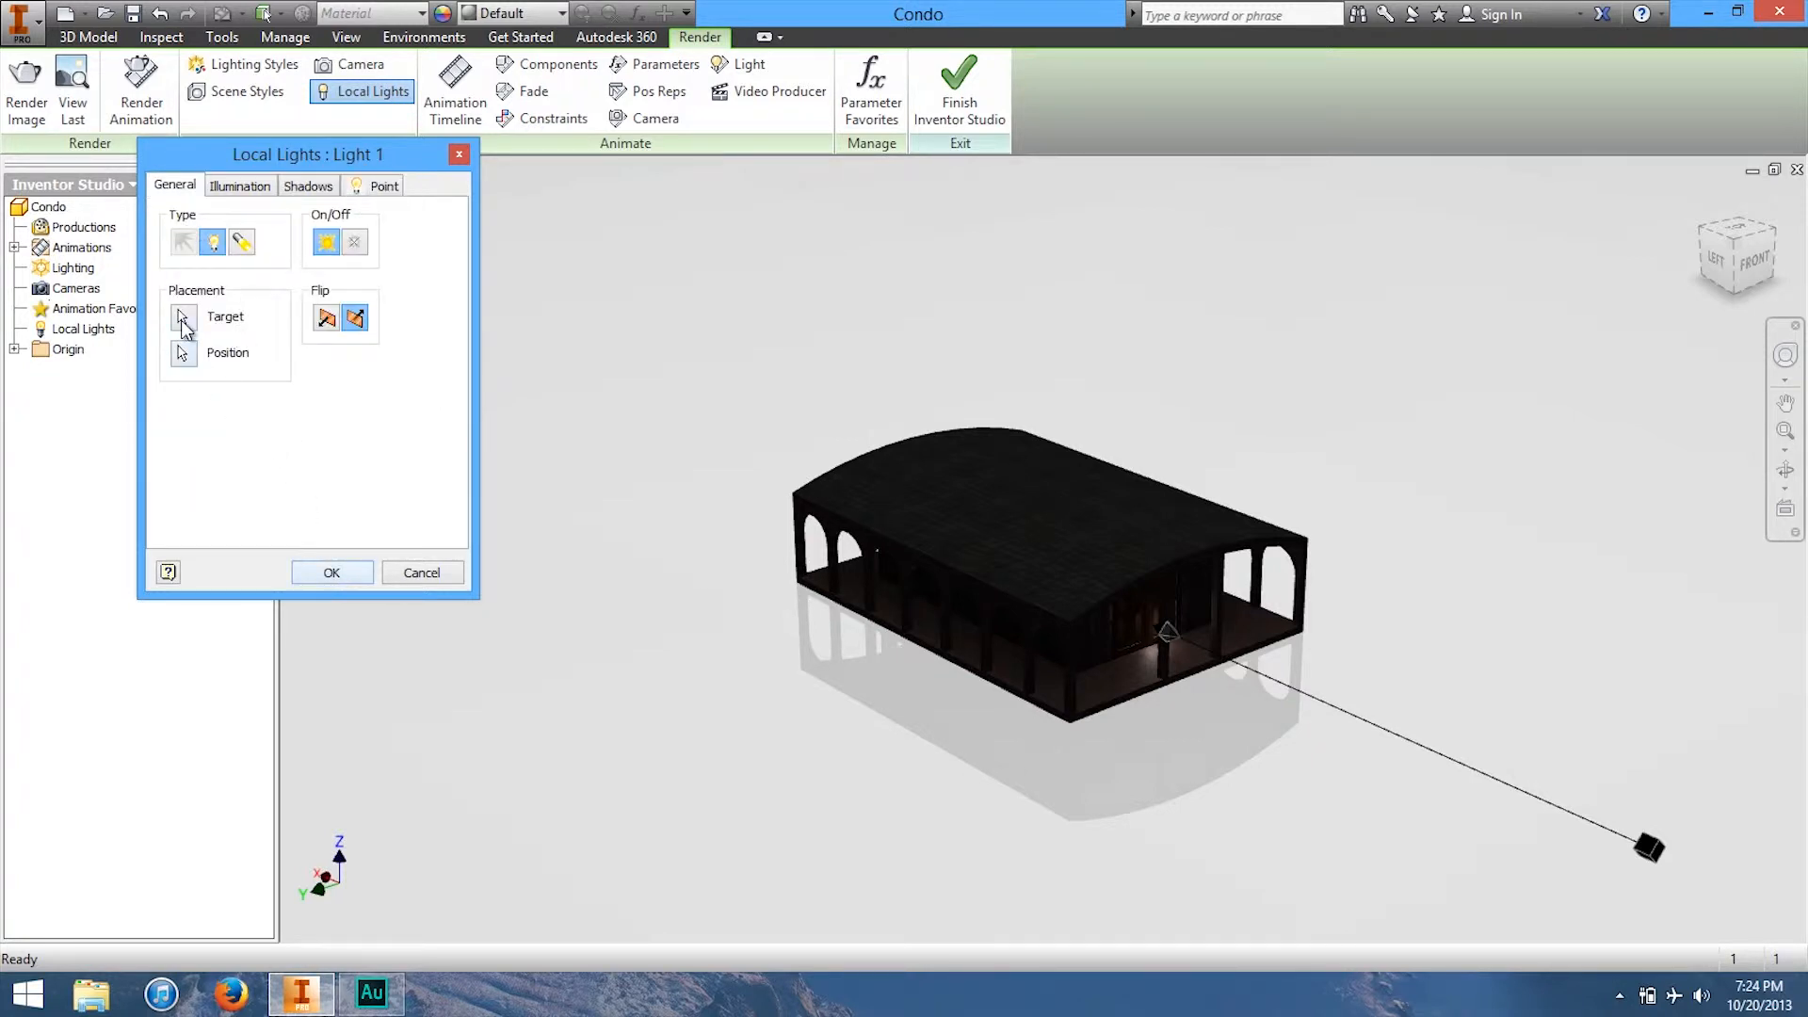
pyautogui.click(331, 570)
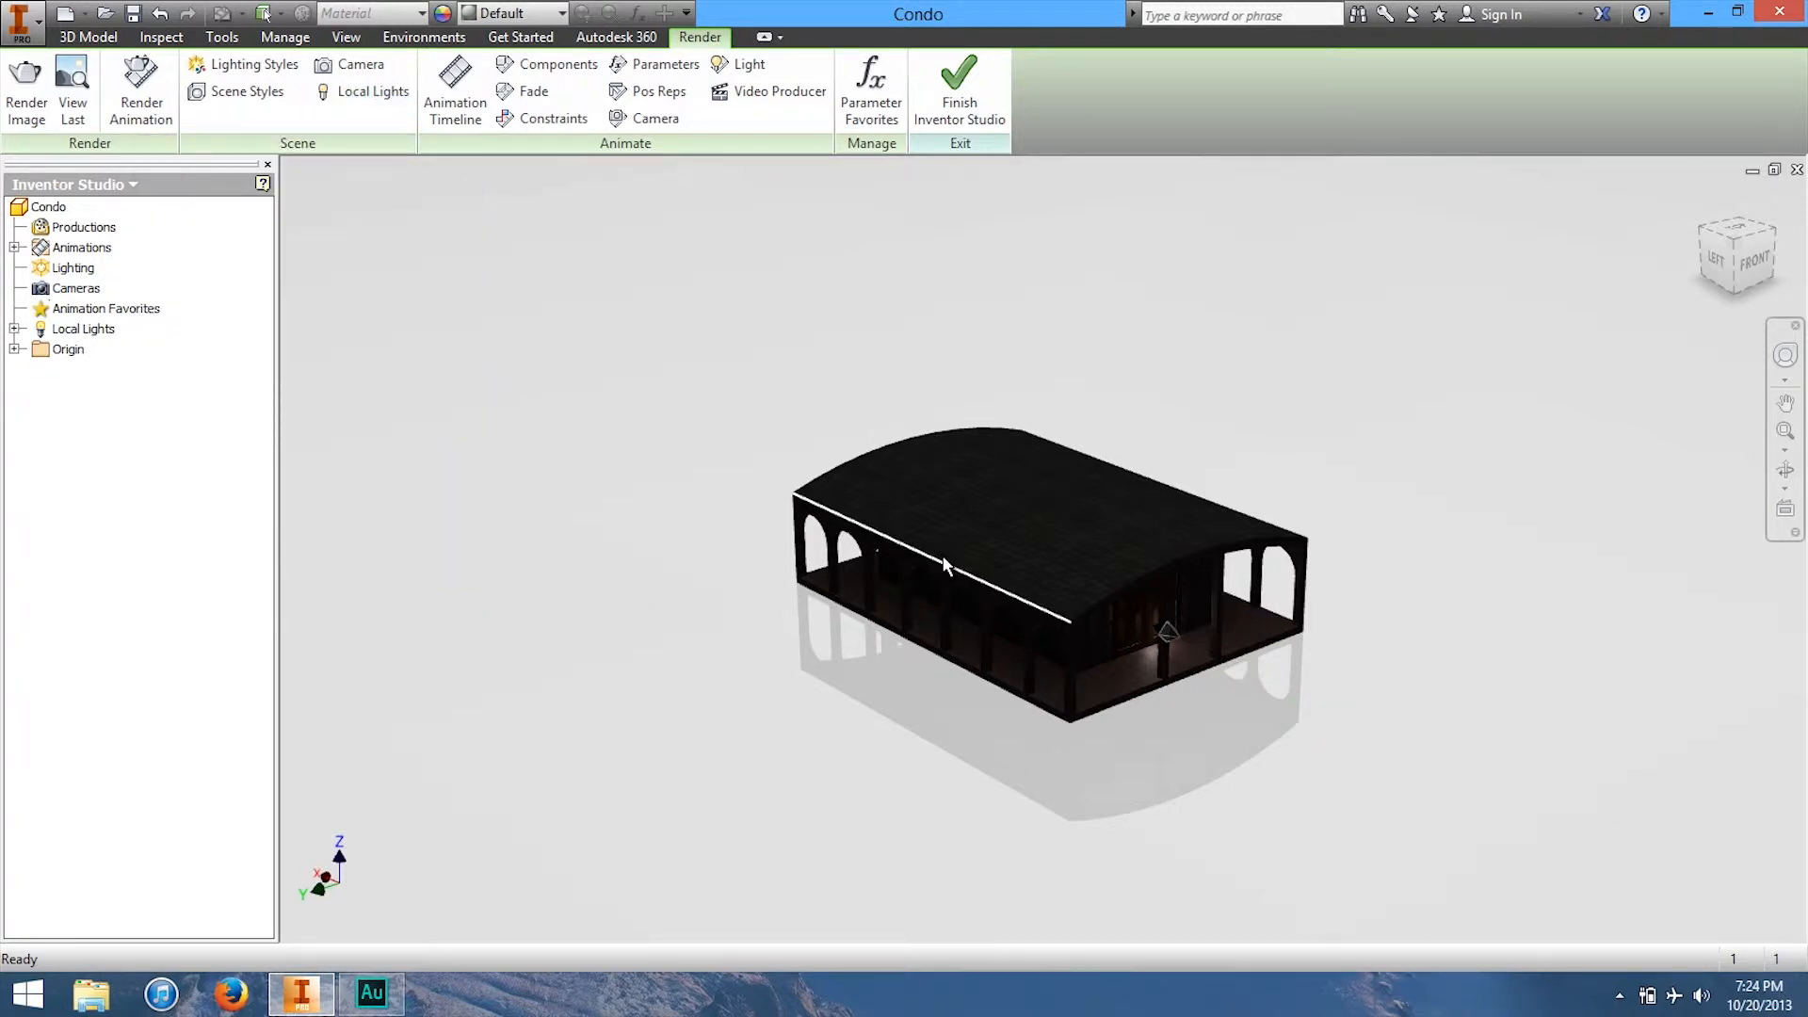
# Step: Add a second local light of type Spot, targeted on the roof and positioned high above the condo
pyautogui.click(355, 93)
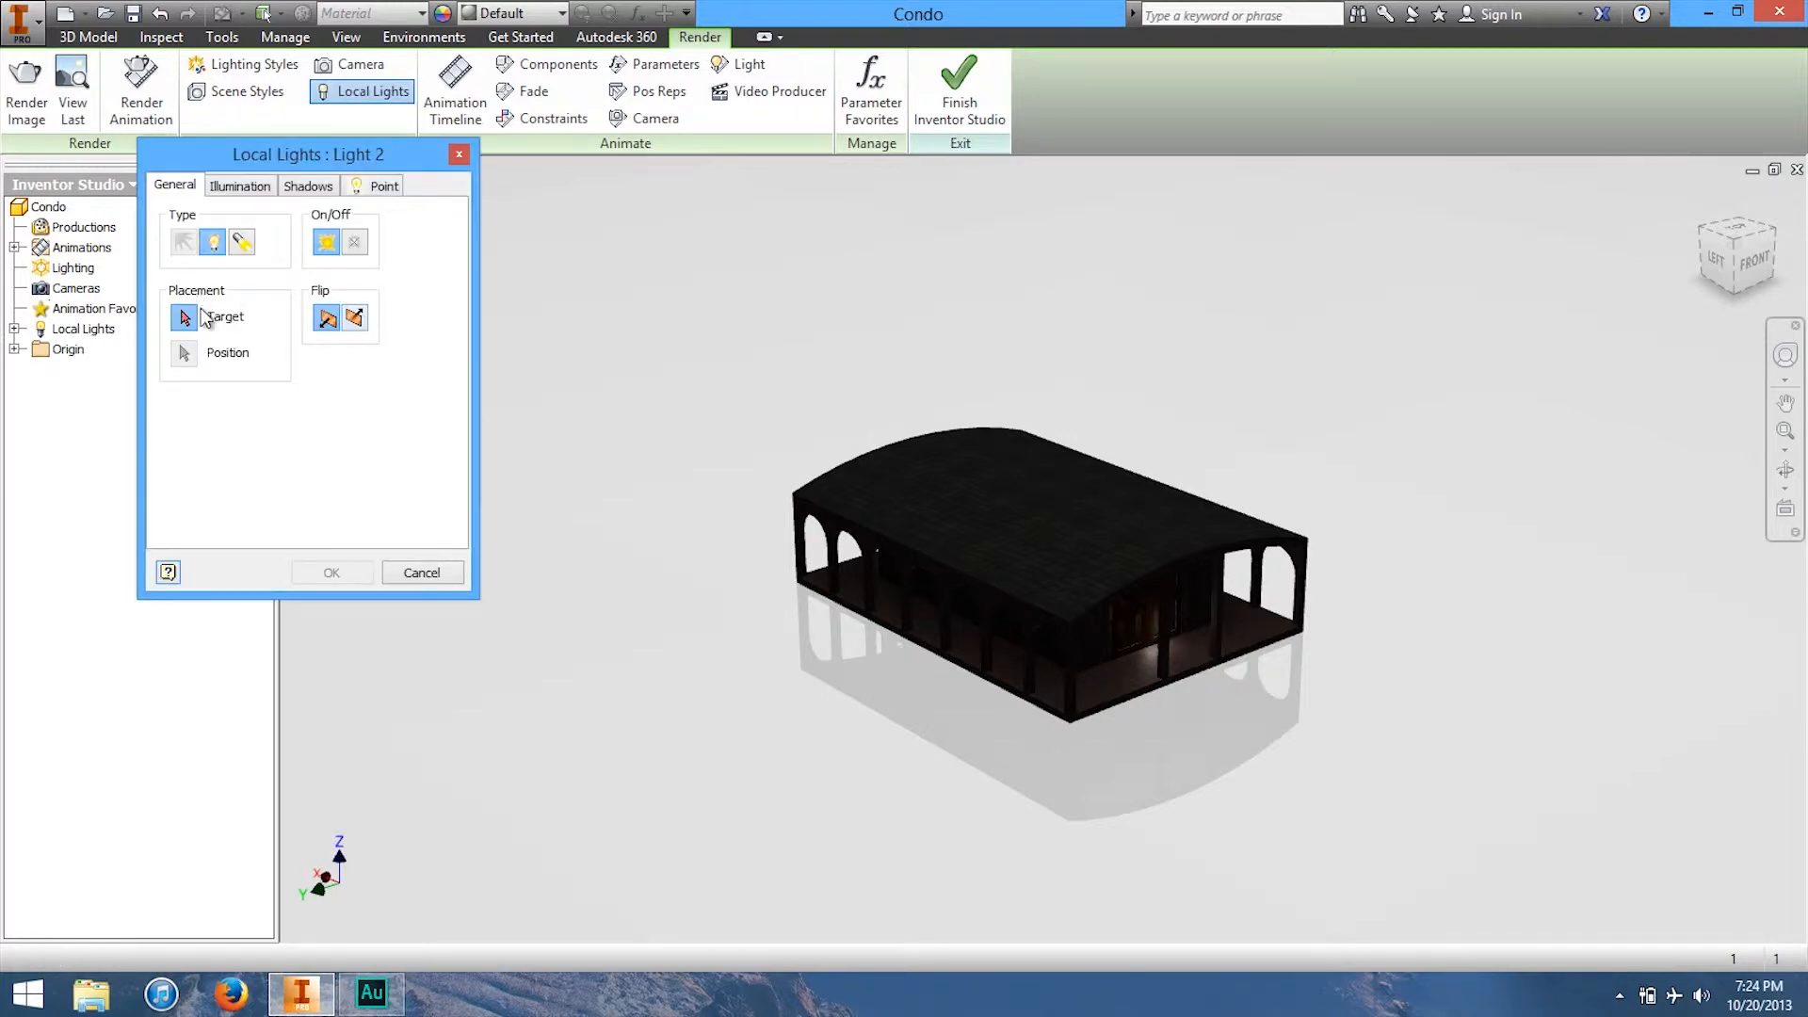
pyautogui.click(241, 243)
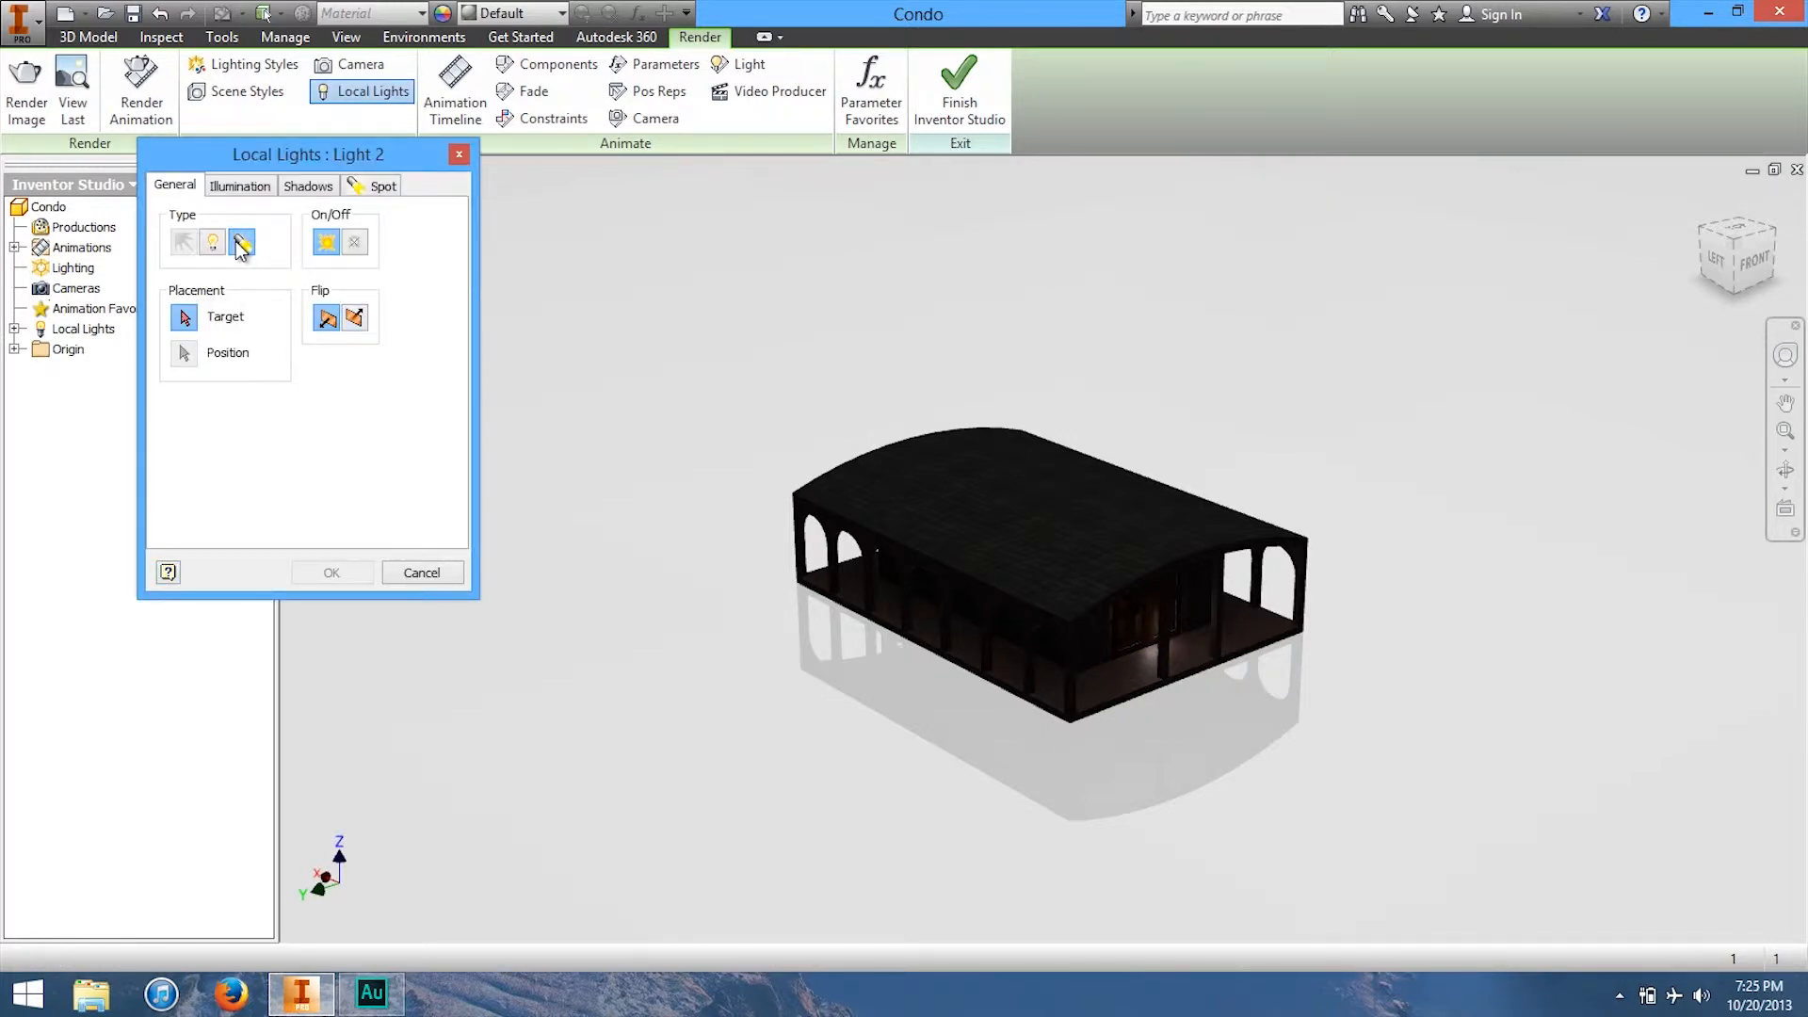
pyautogui.click(208, 319)
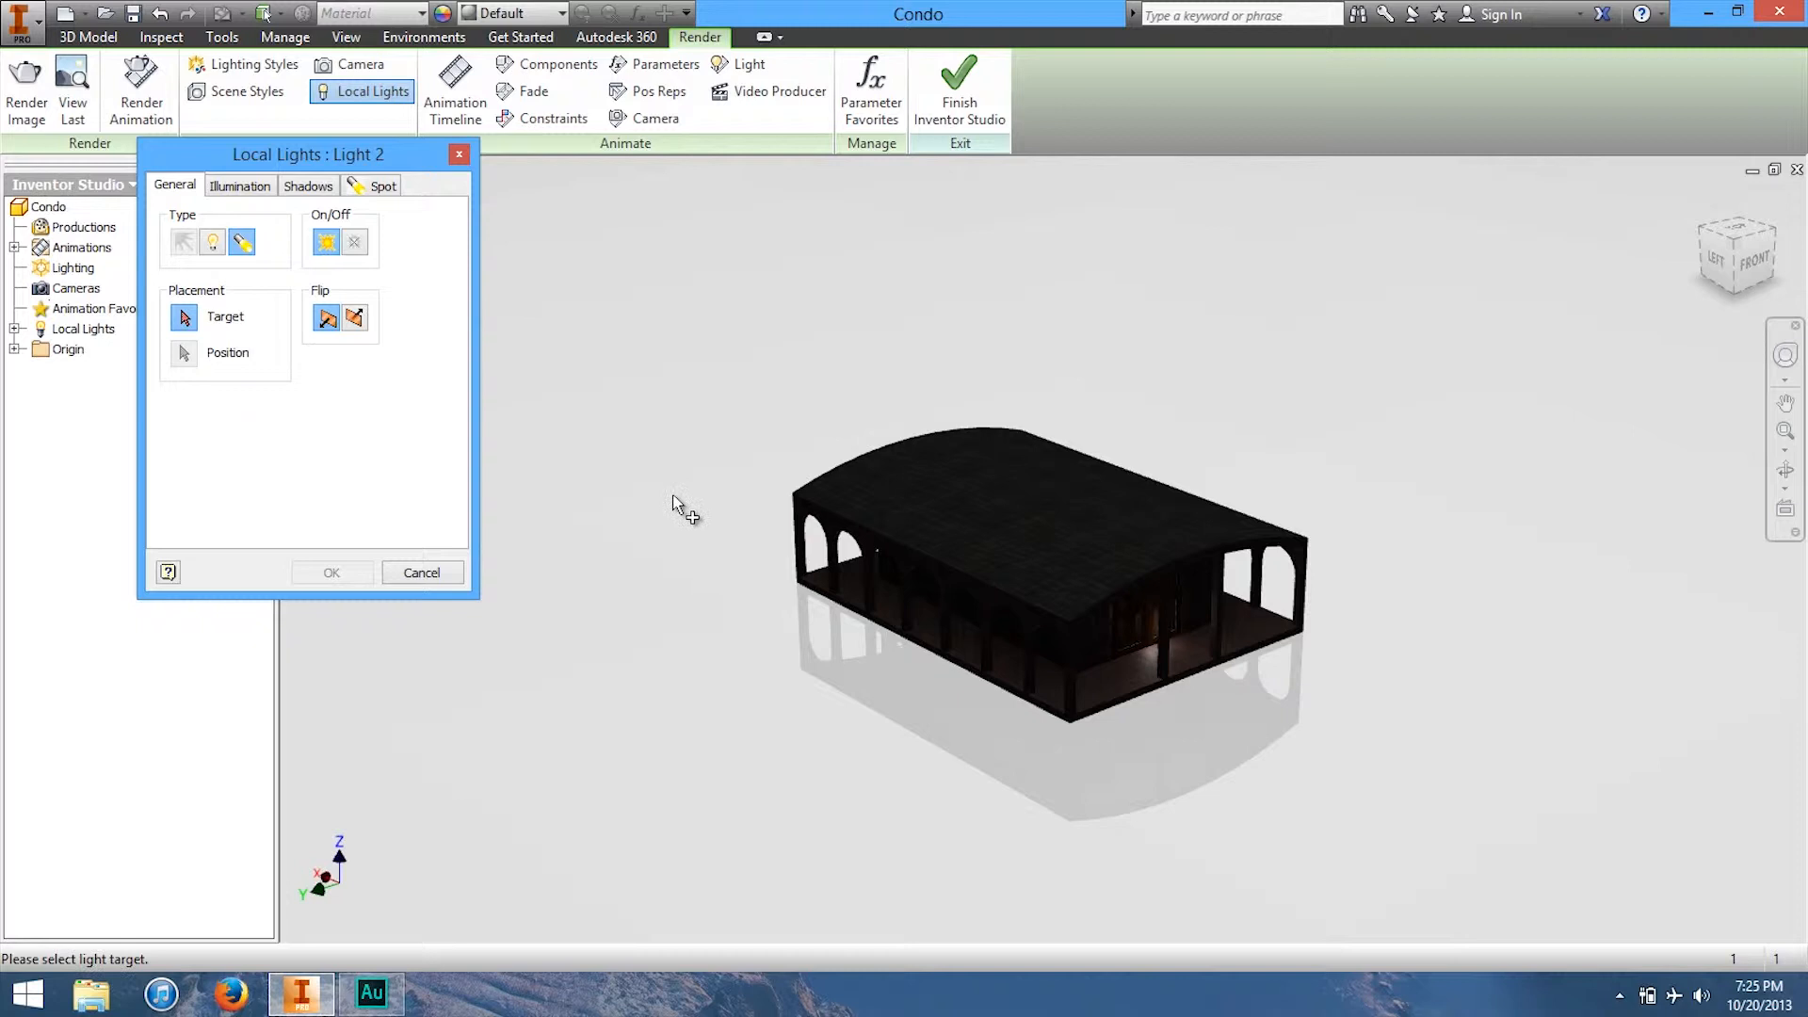
pyautogui.click(956, 516)
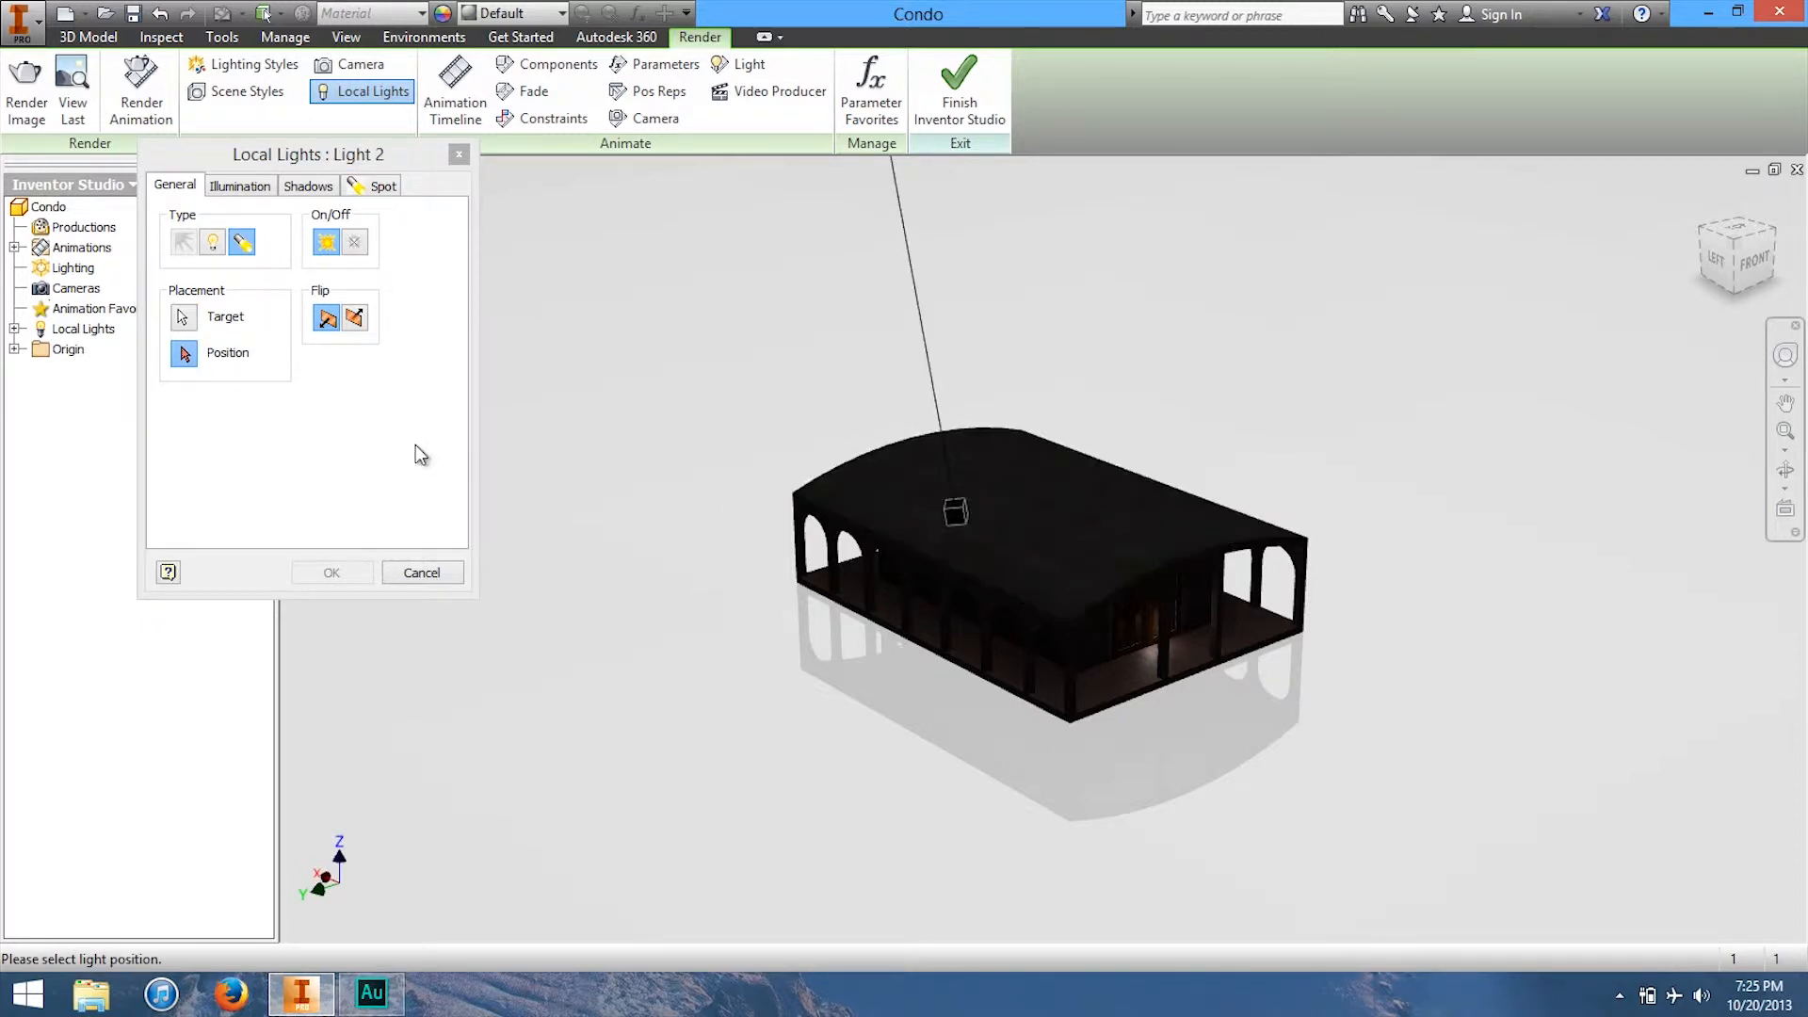
pyautogui.click(929, 426)
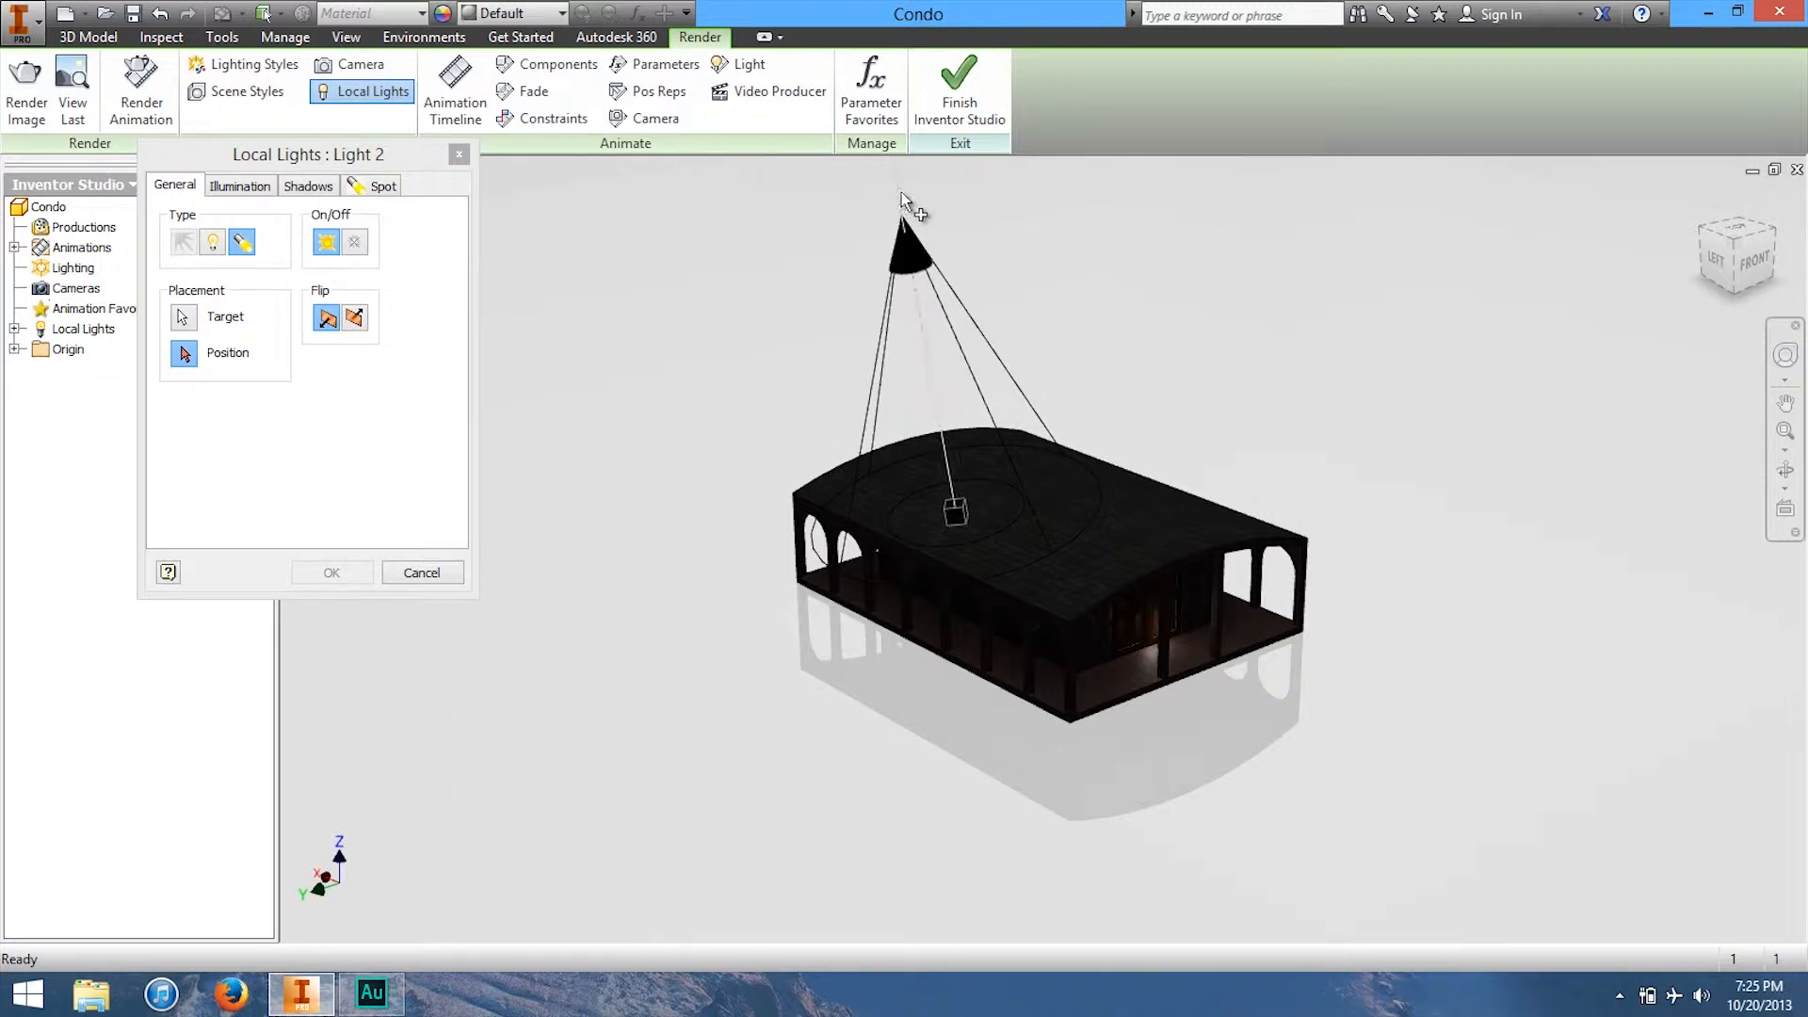
pyautogui.scroll(-5, 913, 215)
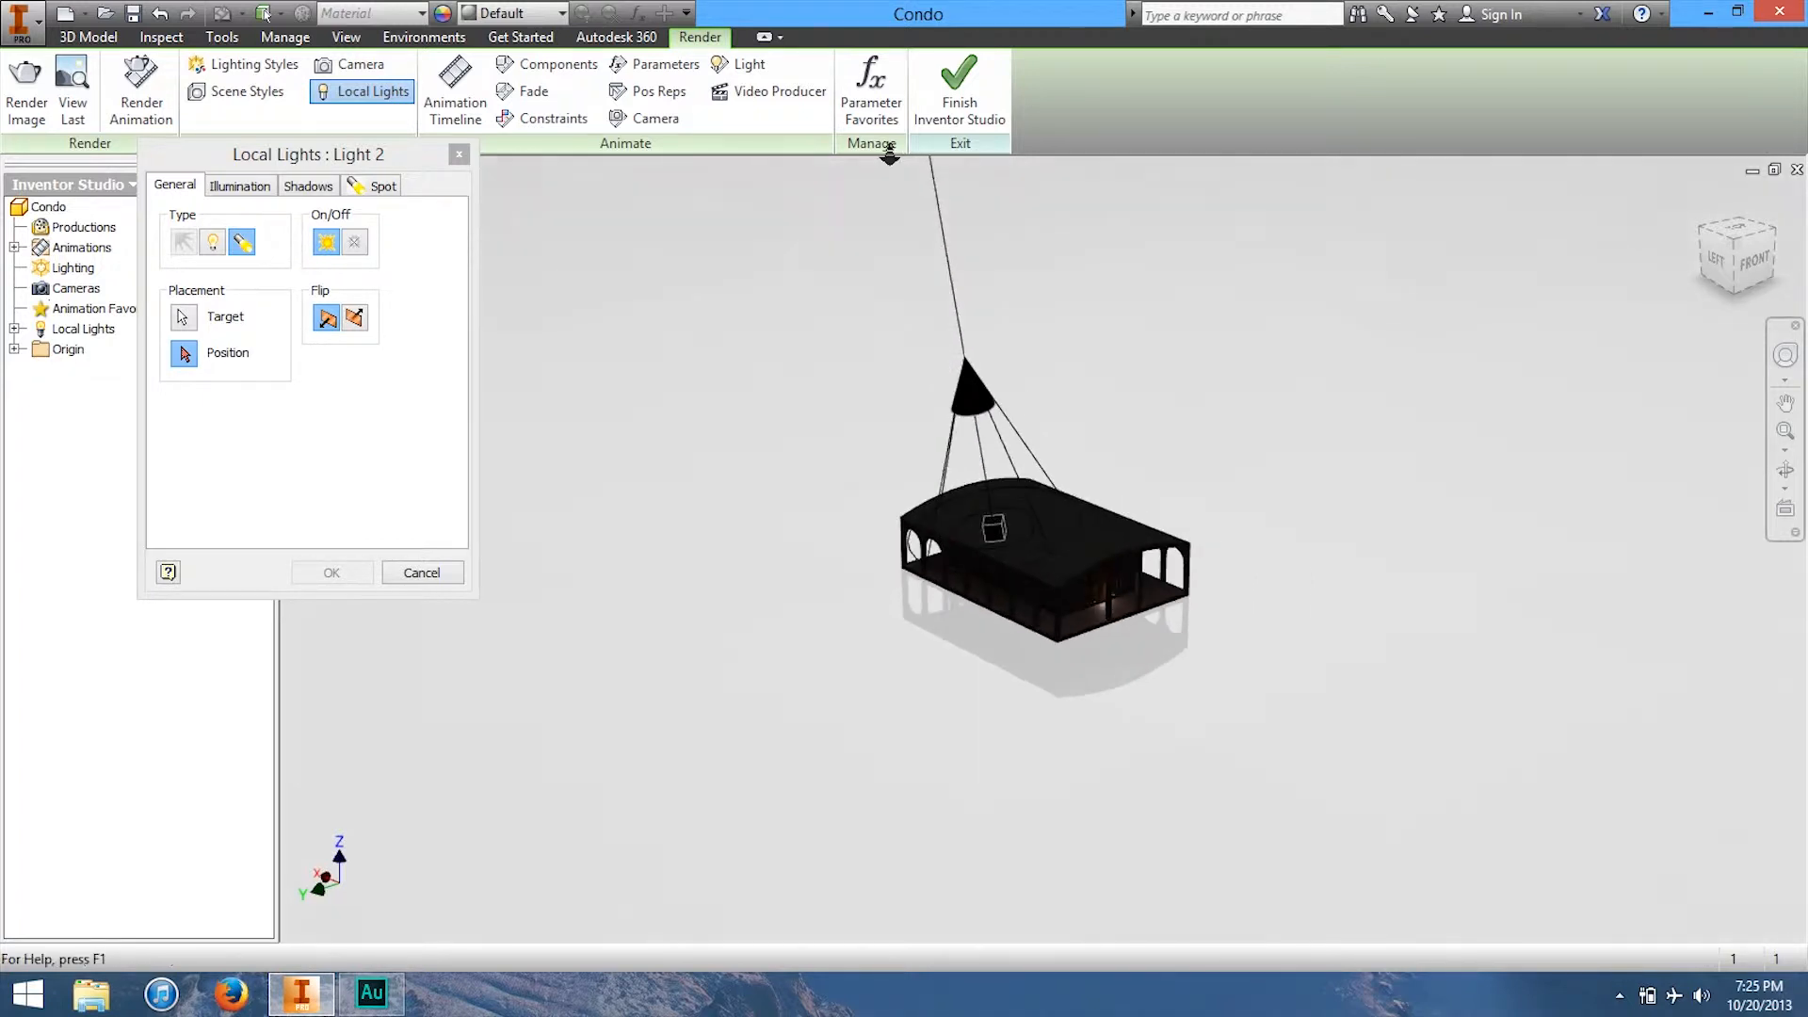
pyautogui.click(939, 181)
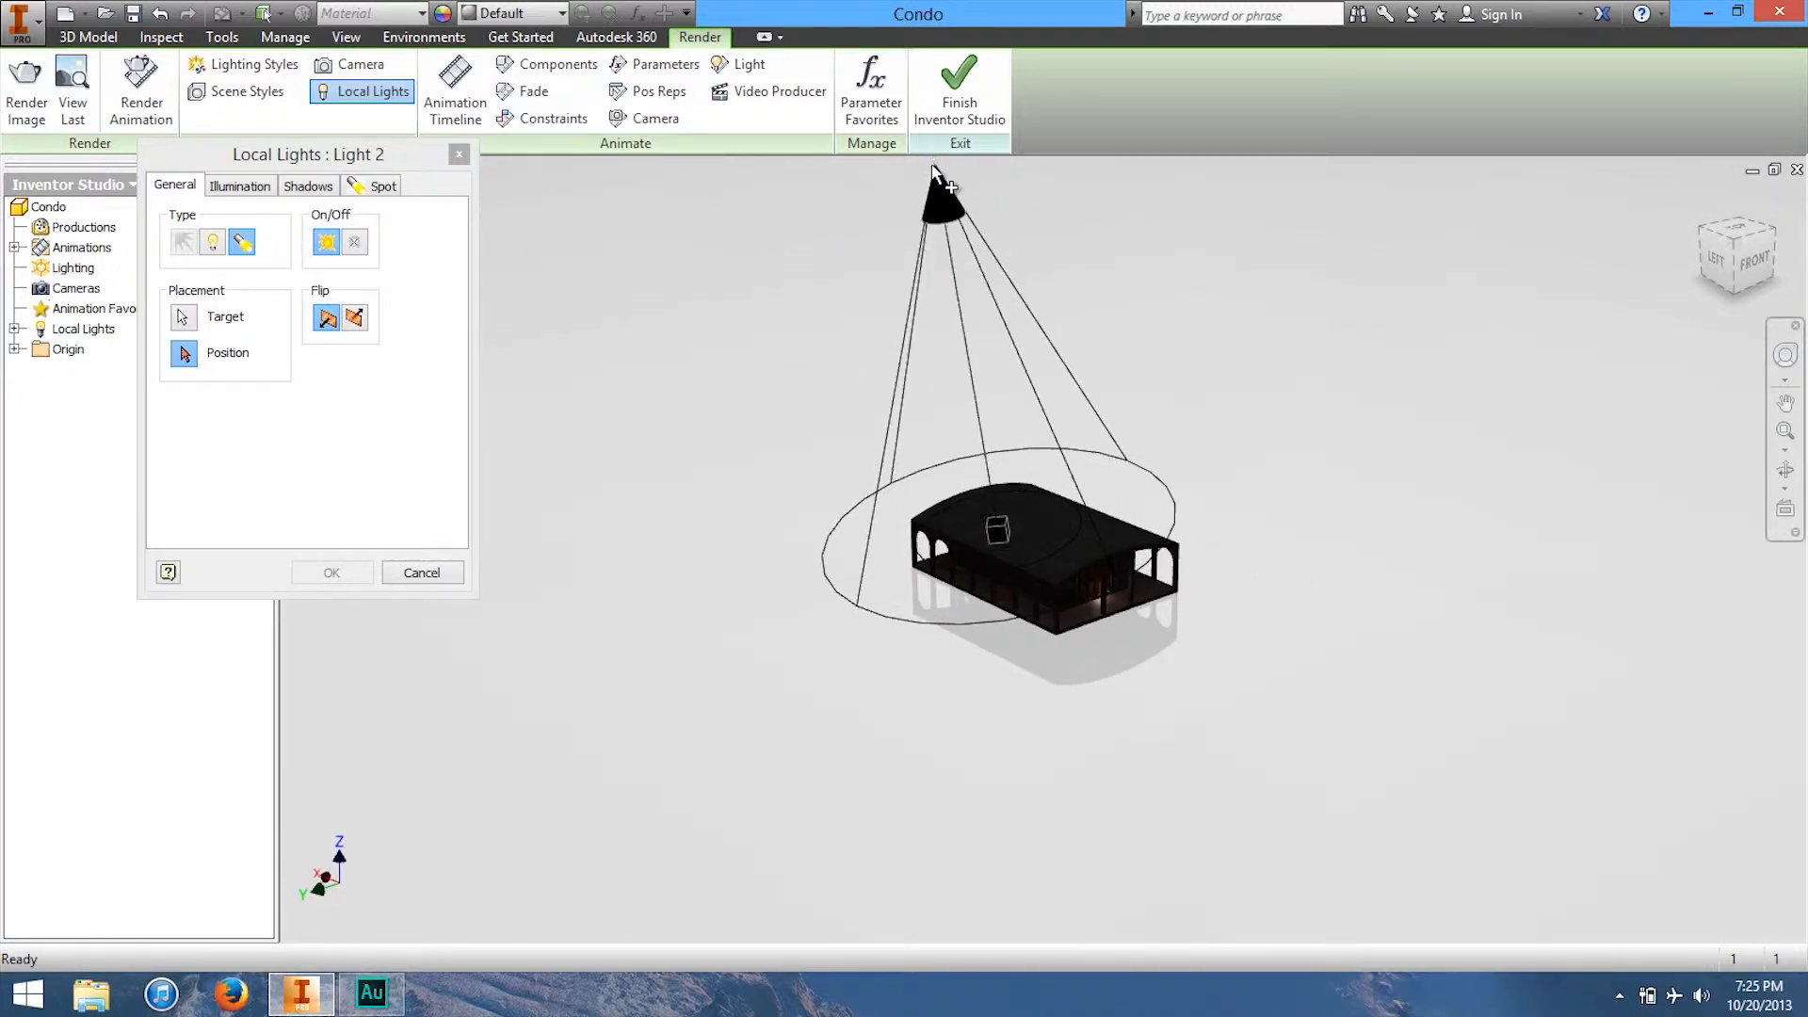
# Step: Set the spot light's intensity to 100 and finish creating it
pyautogui.click(241, 184)
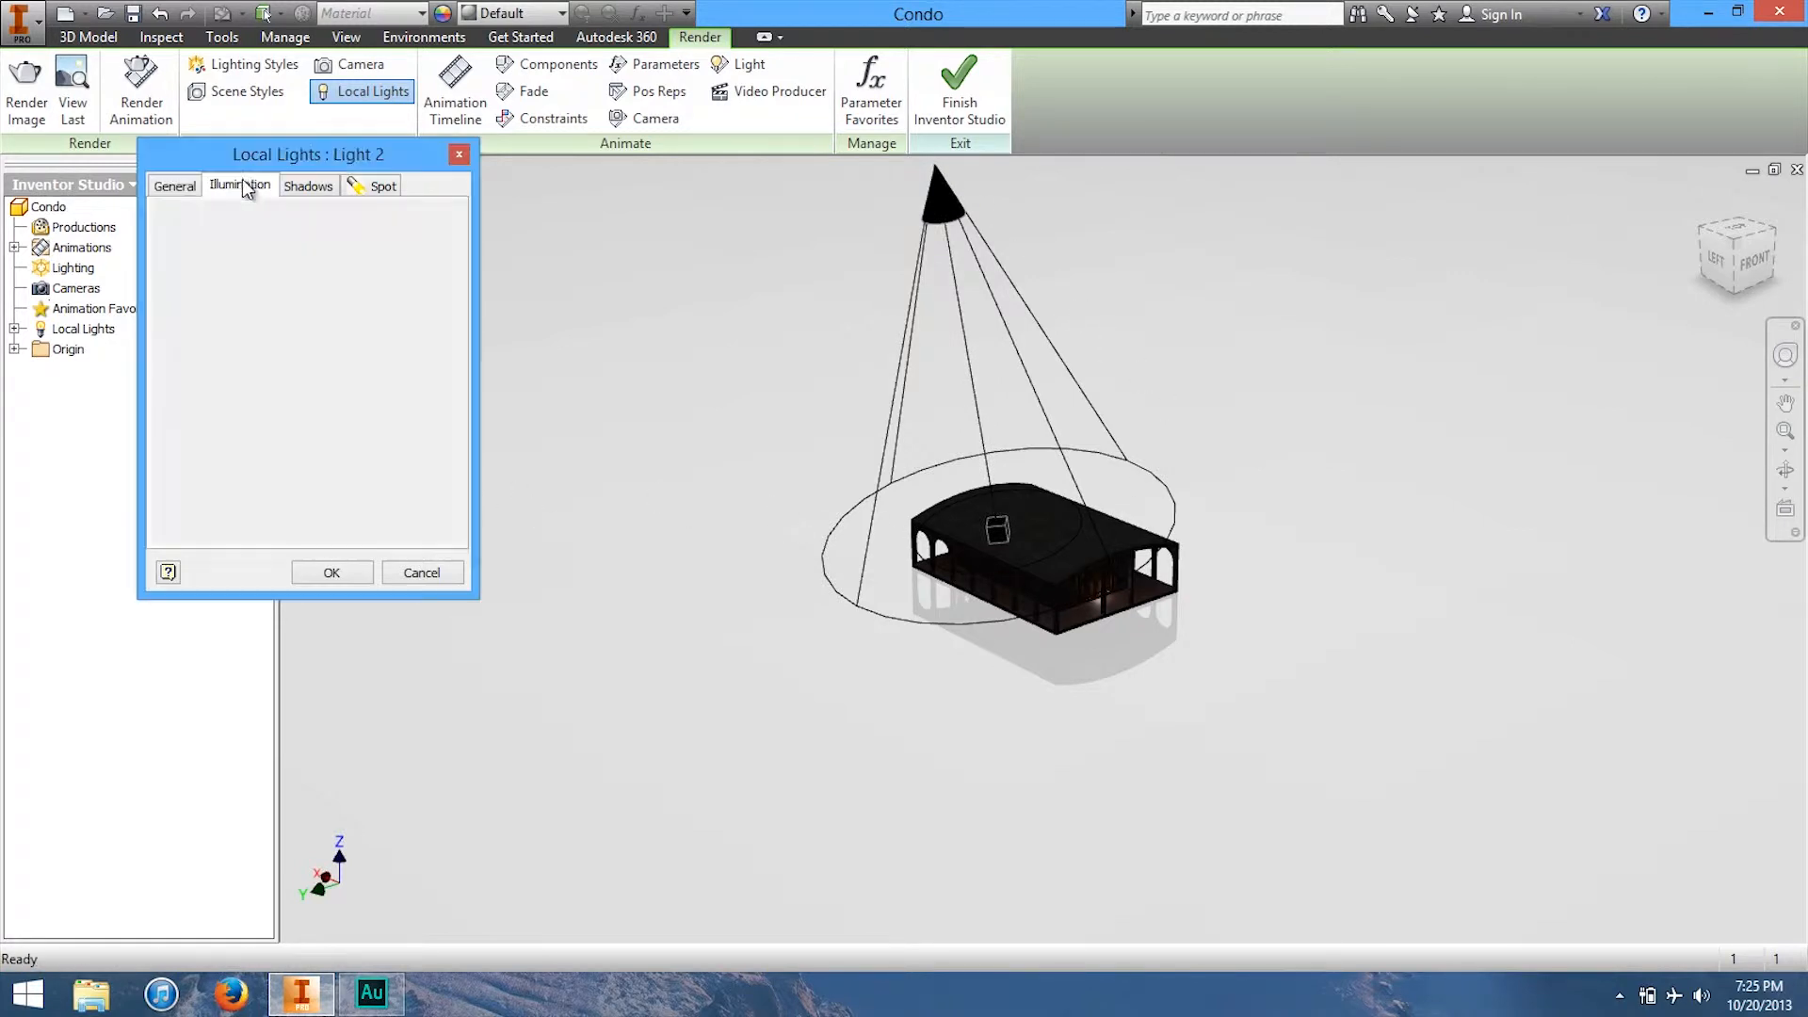
pyautogui.moveTo(236, 250); pyautogui.dragTo(366, 257)
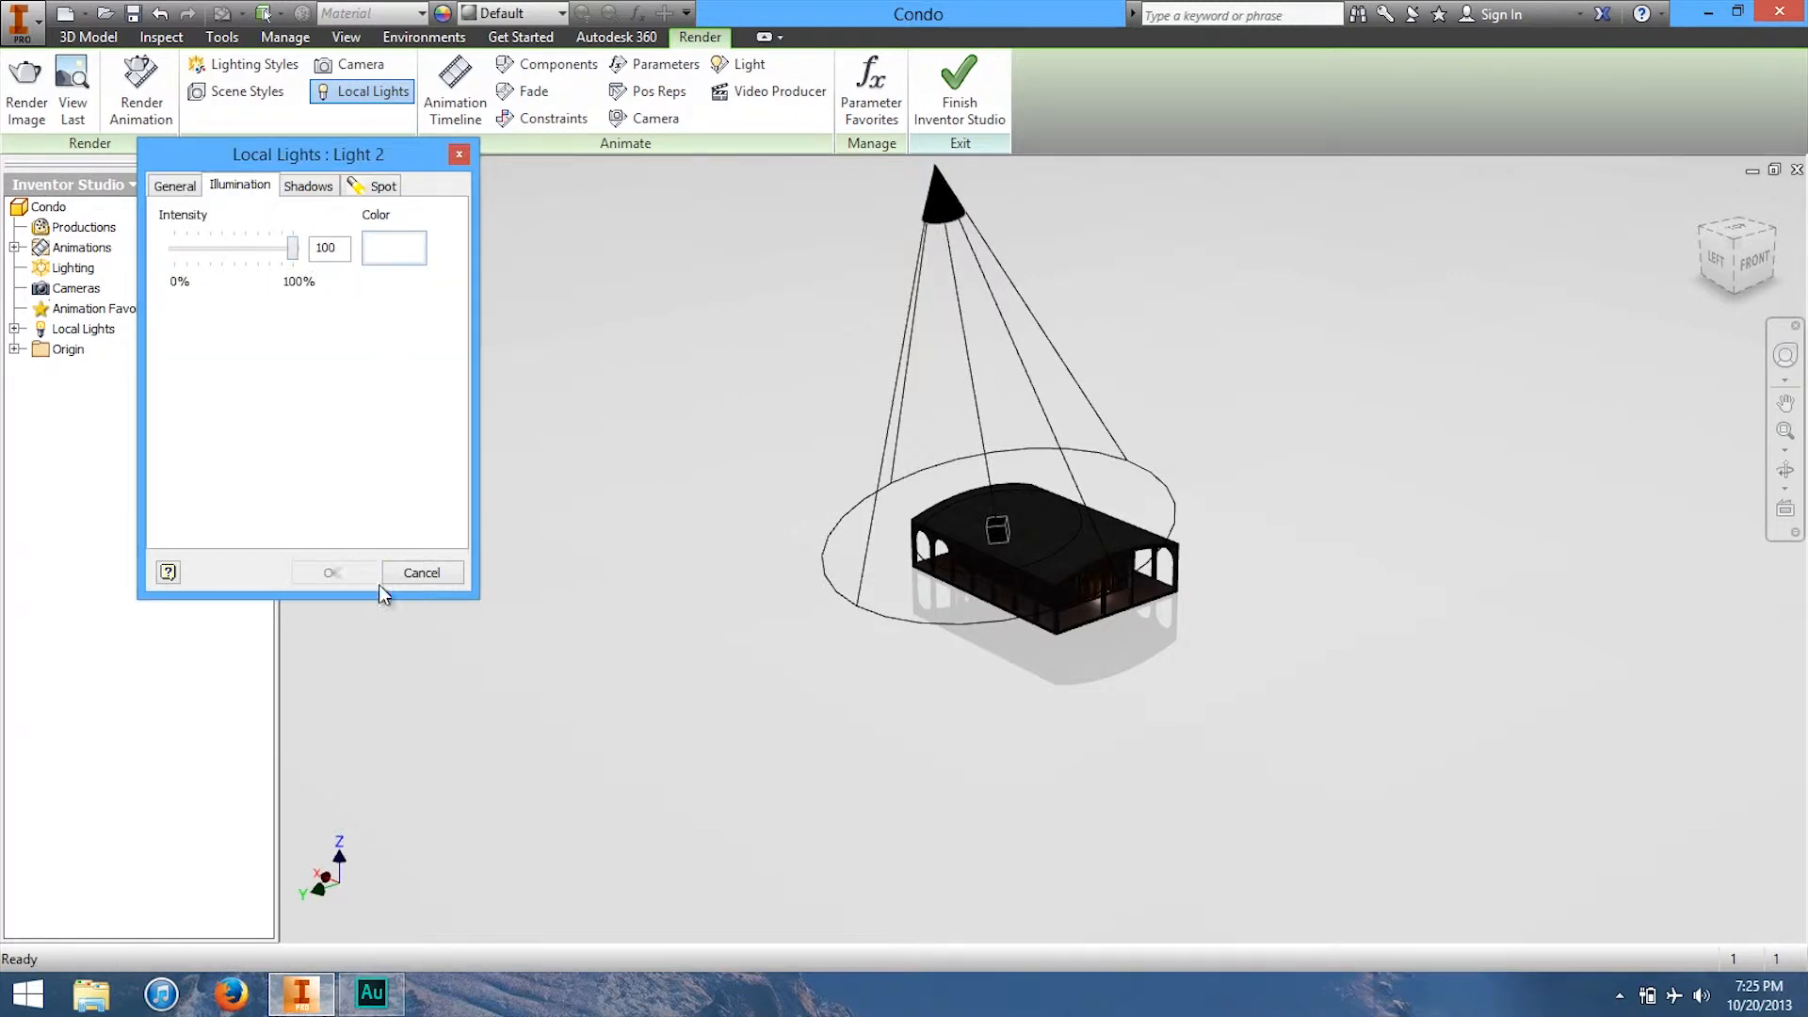
pyautogui.scroll(2, 1280, 660)
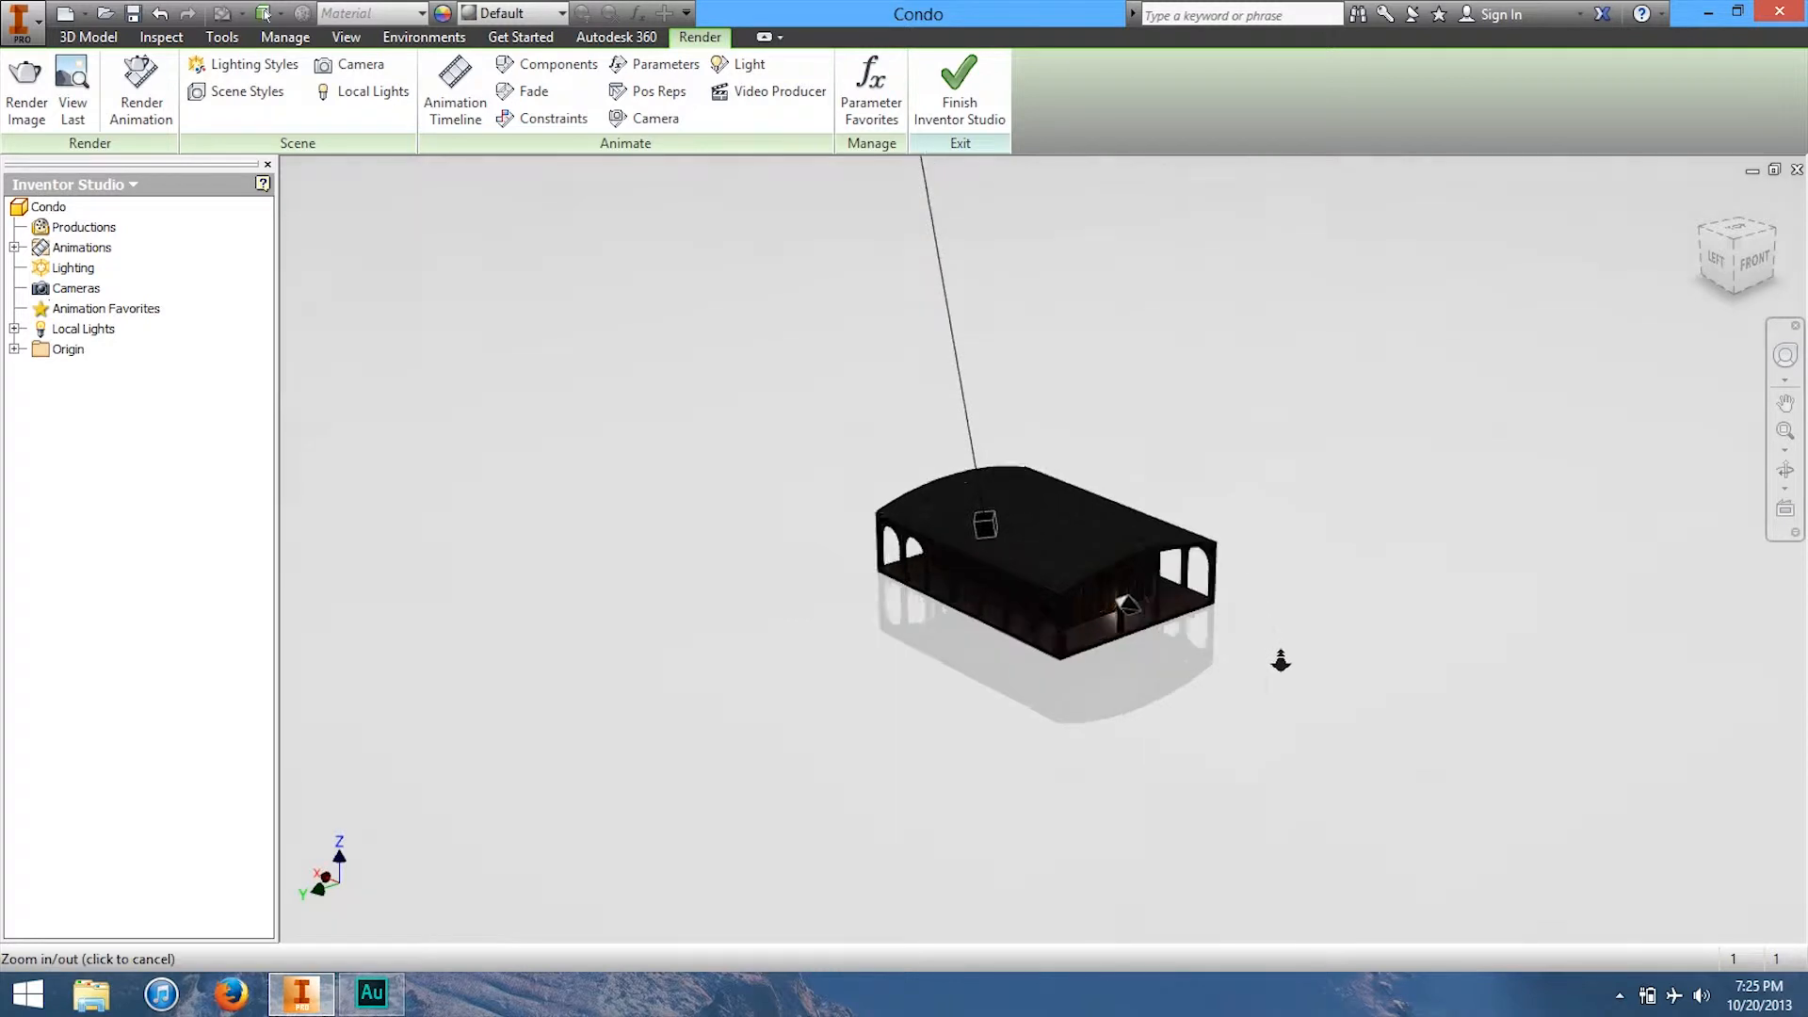
pyautogui.scroll(-4, 1281, 660)
pyautogui.scroll(2, 1289, 706)
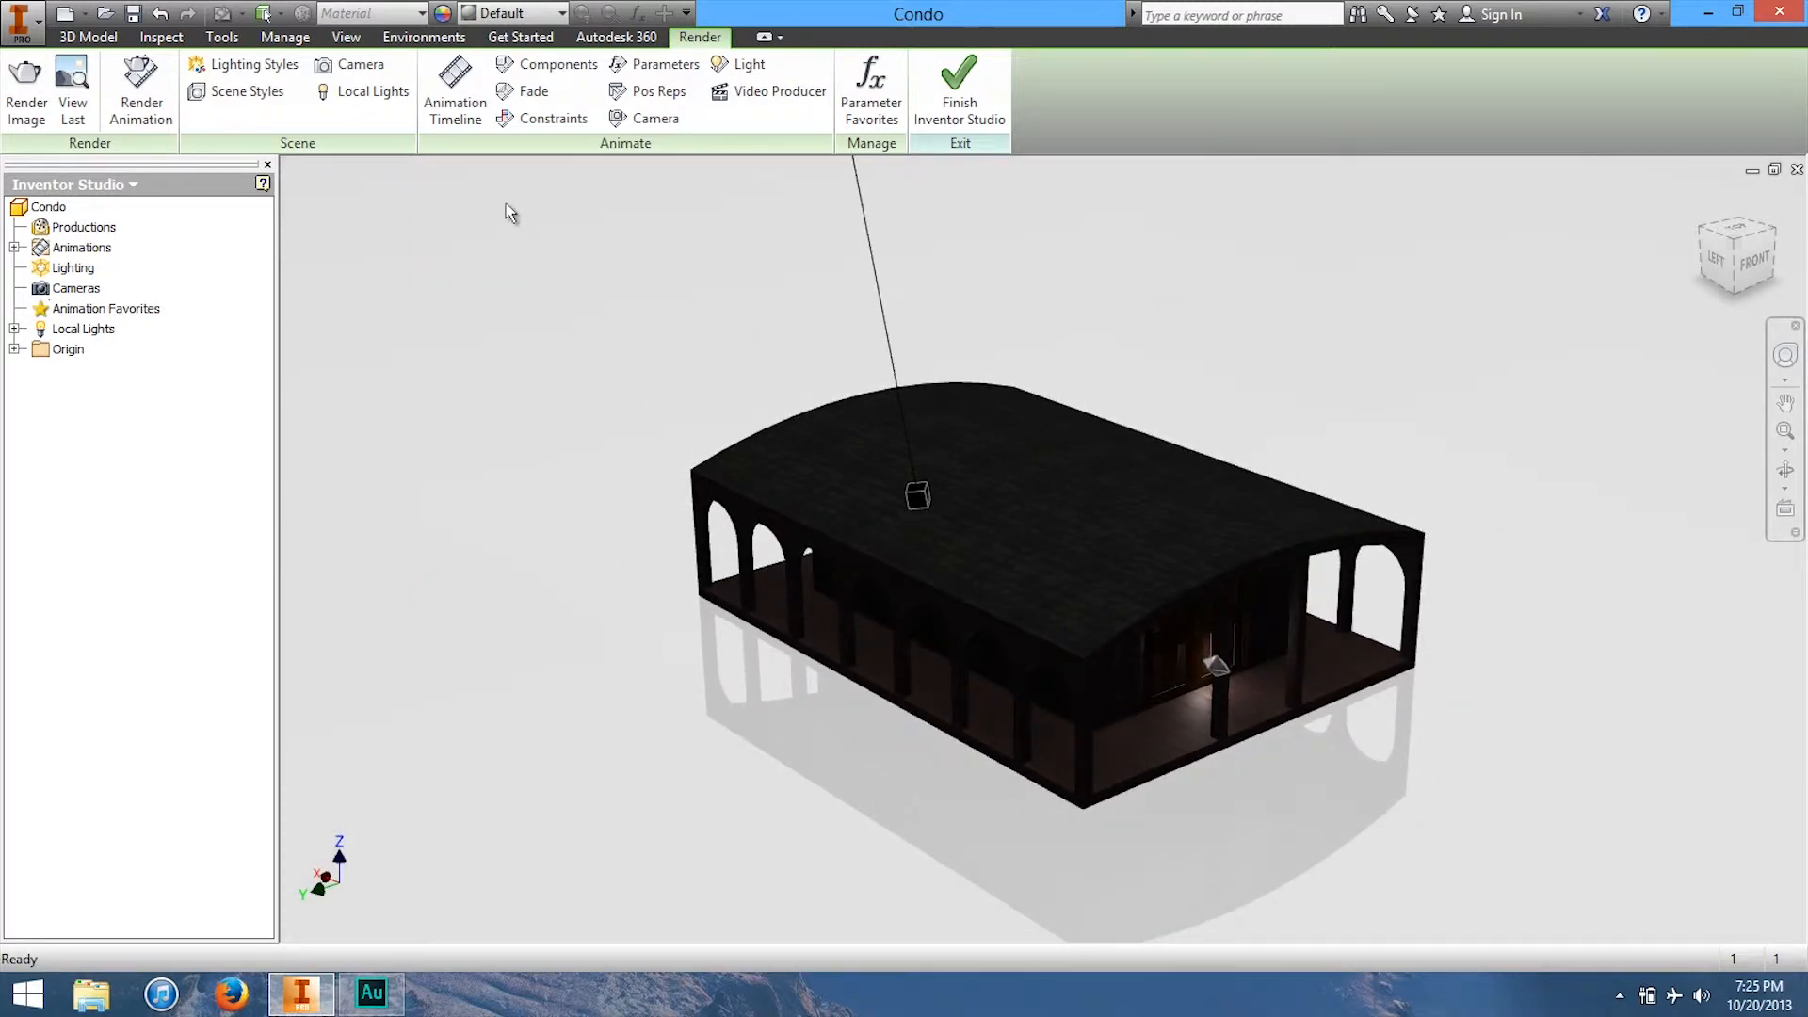
# Step: Start a new camera with its target at the roof's front corner and its position high above the condo
pyautogui.click(345, 69)
pyautogui.moveTo(506, 153); pyautogui.dragTo(456, 203)
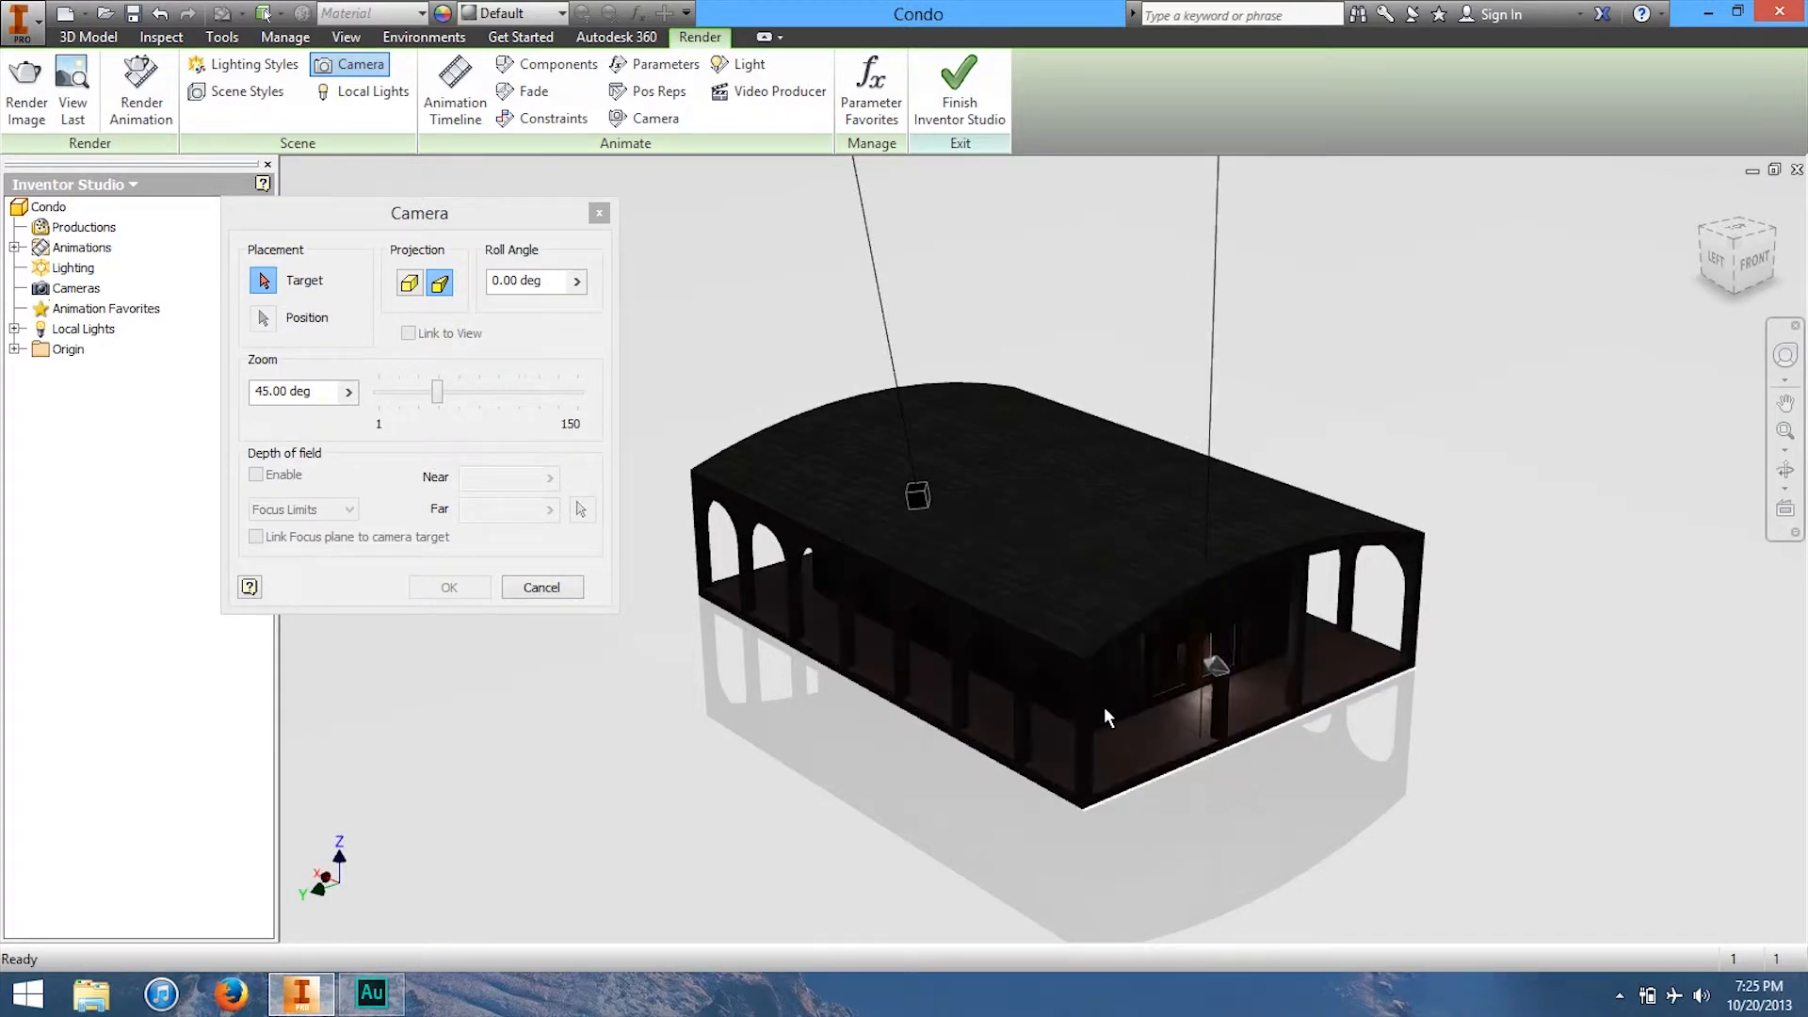
pyautogui.click(1104, 641)
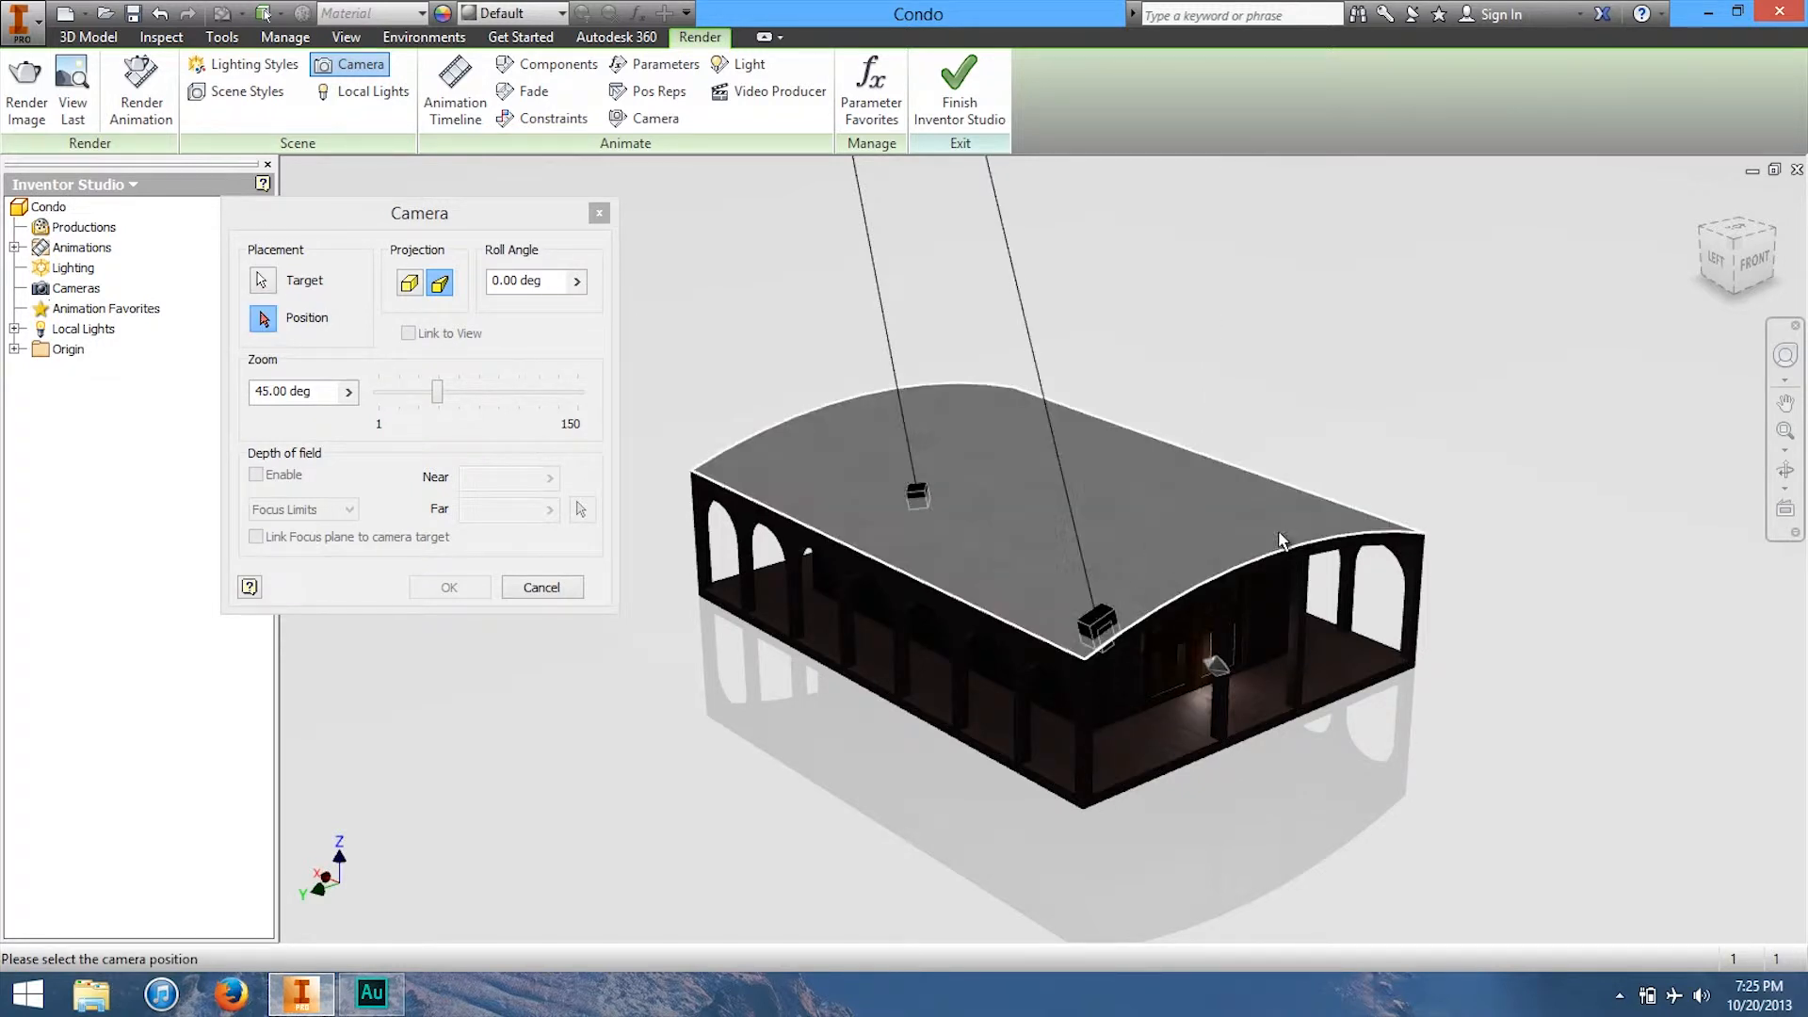
pyautogui.click(1039, 384)
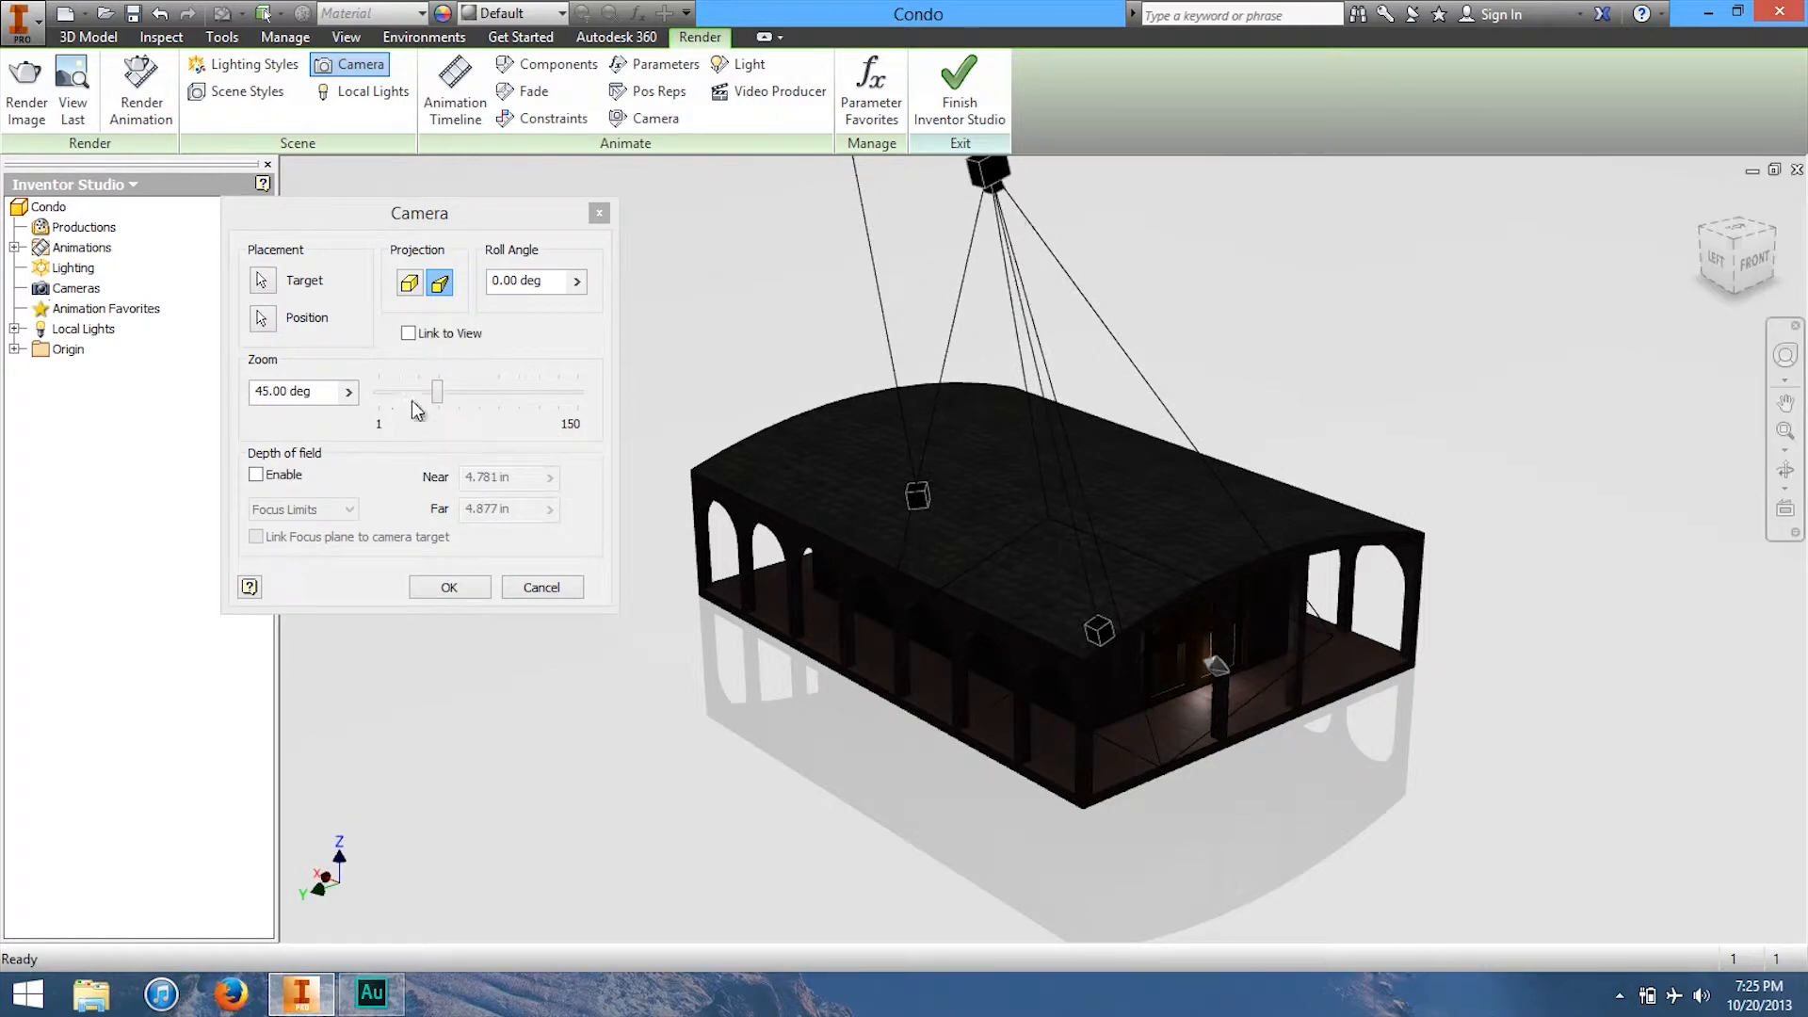
# Step: Keep the camera's perspective projection, enable depth of field and move the camera target toward the condo's front entrance
pyautogui.click(442, 287)
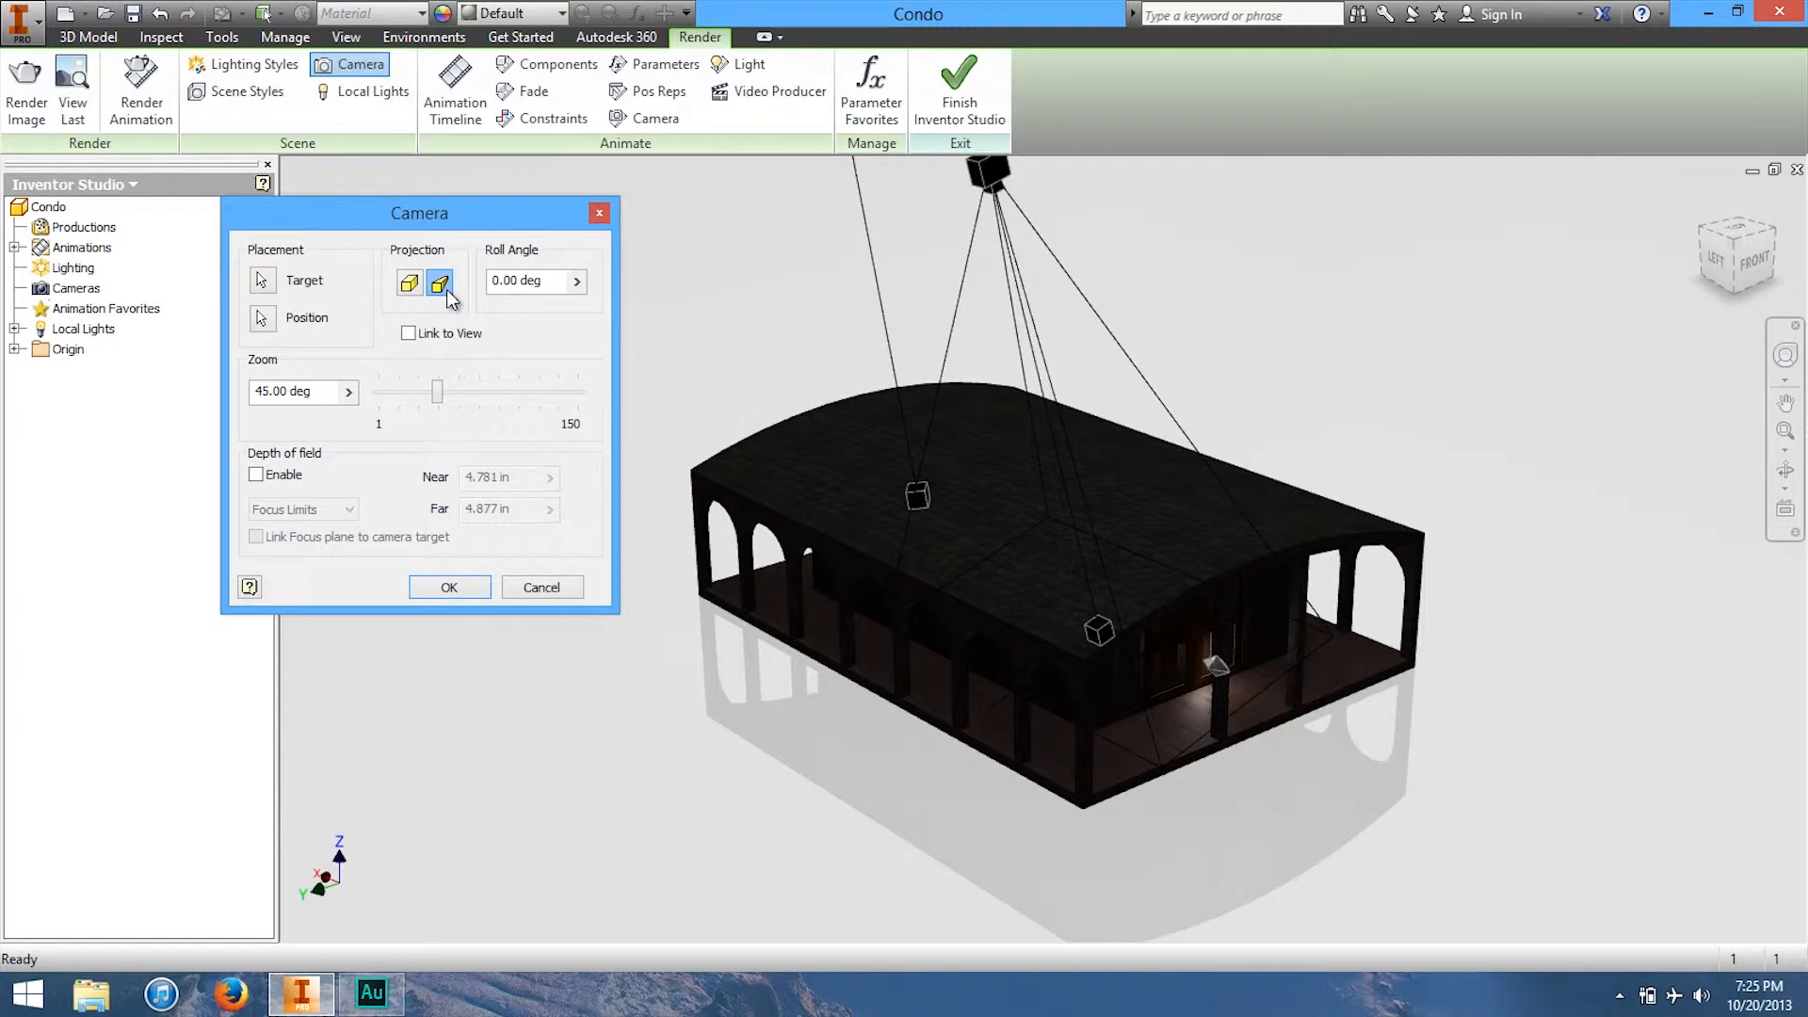
pyautogui.click(257, 476)
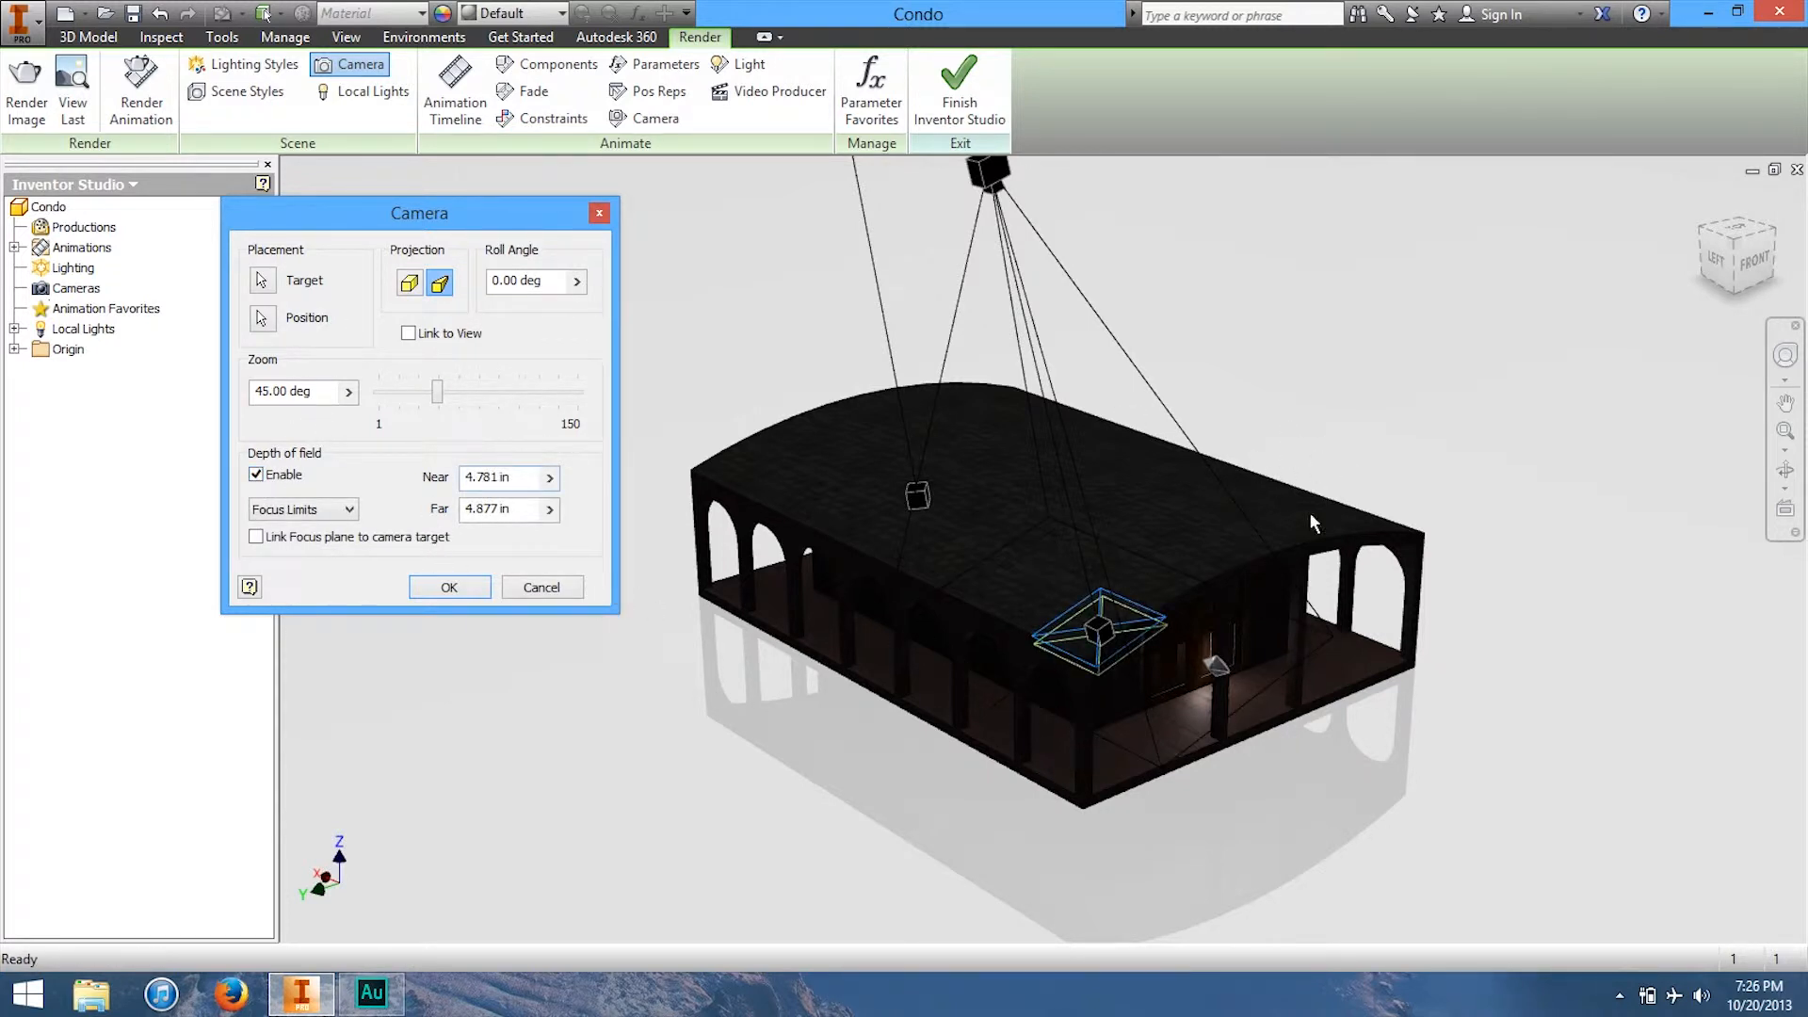
pyautogui.click(1099, 652)
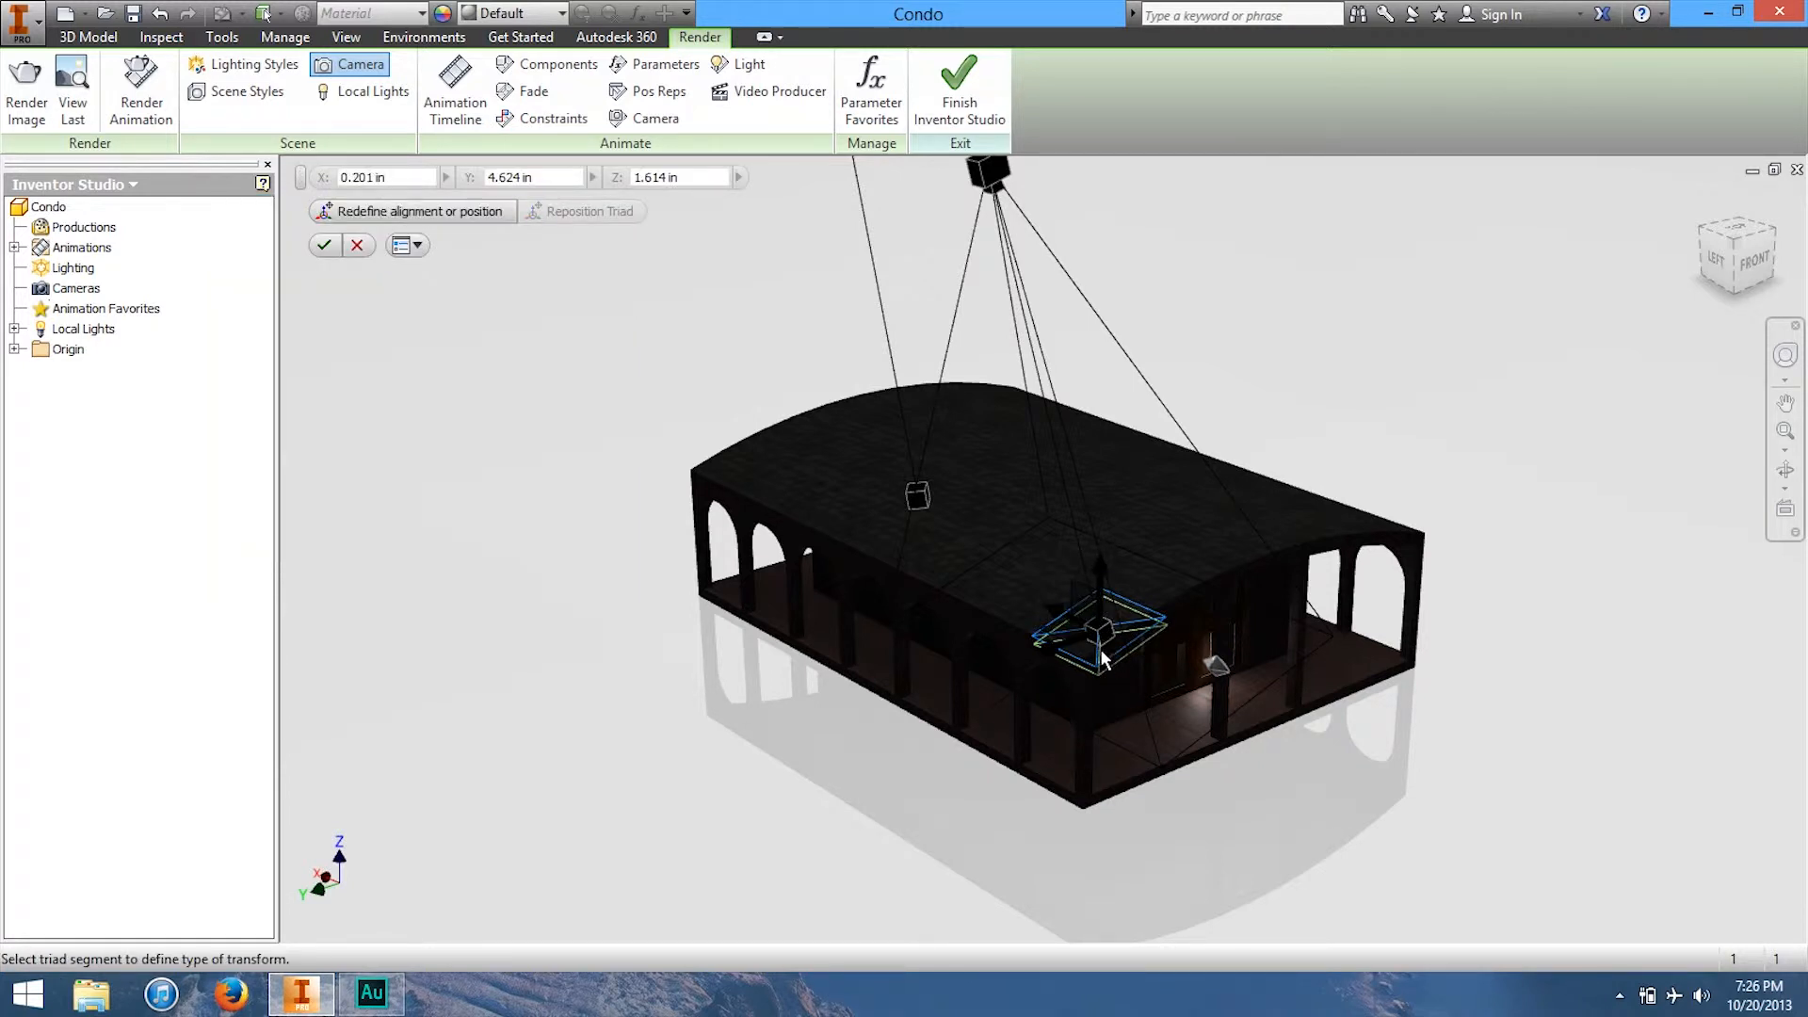
pyautogui.moveTo(1106, 630); pyautogui.dragTo(1175, 646)
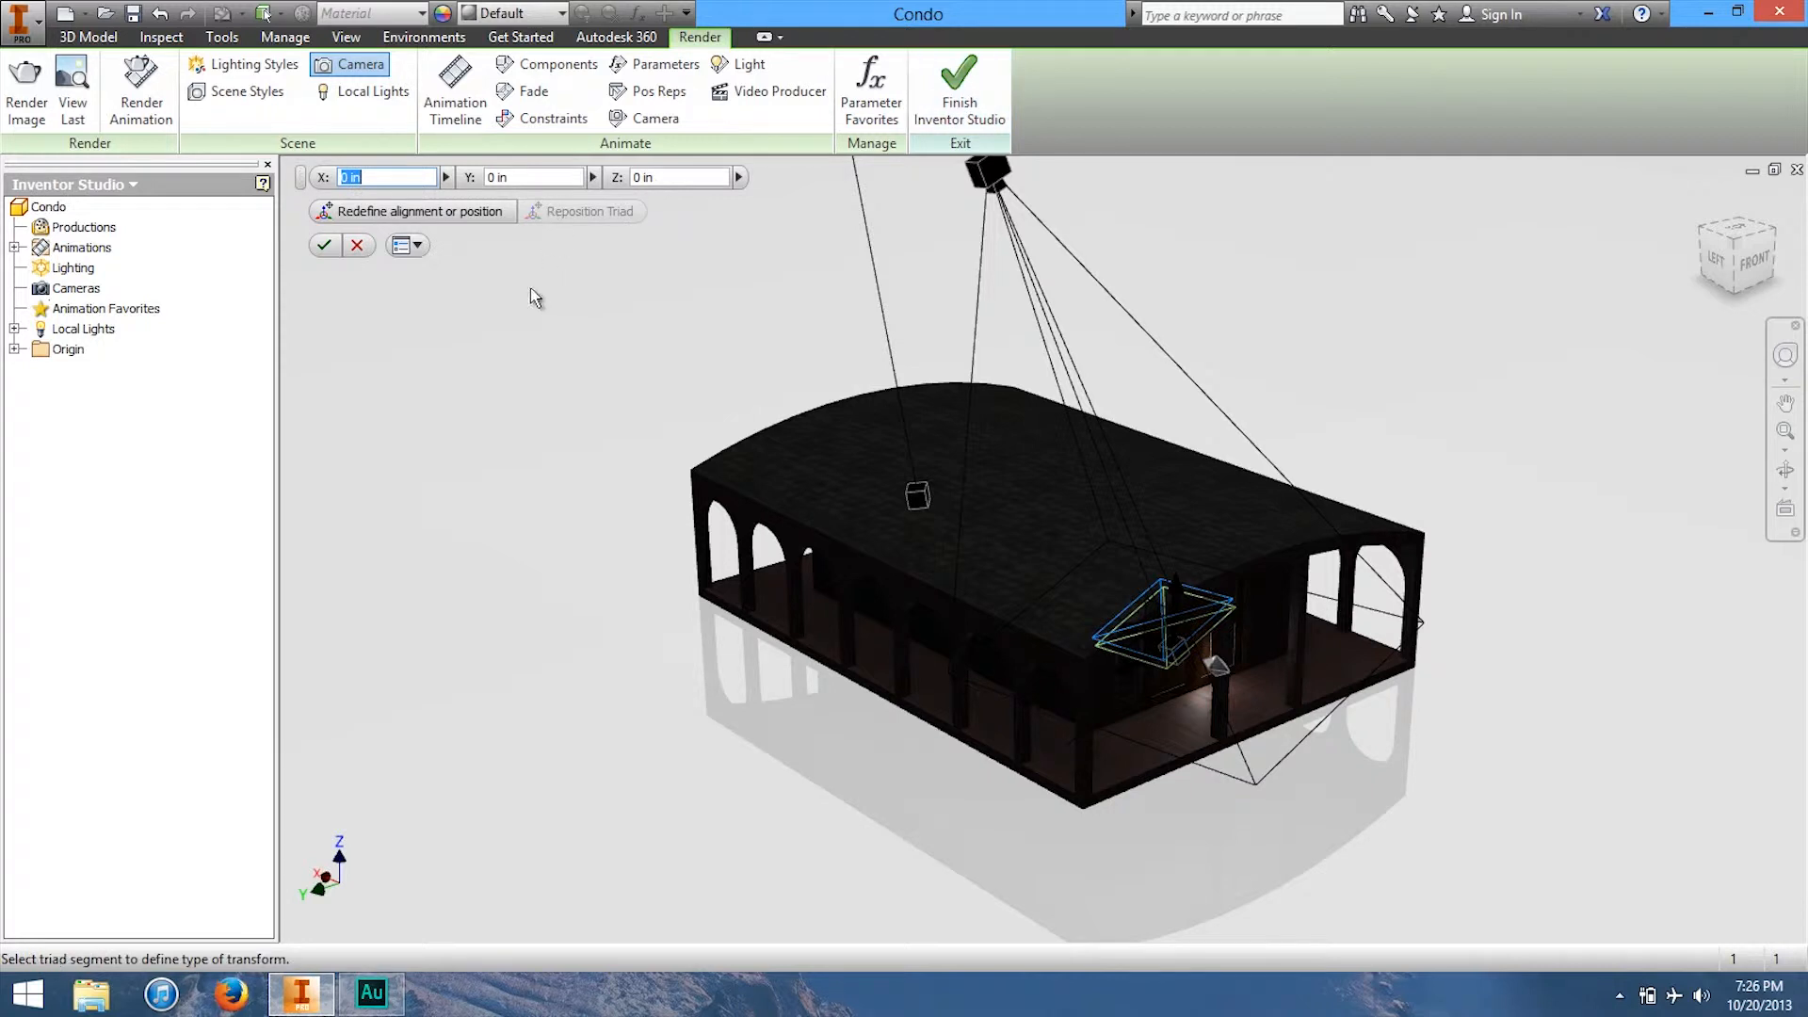
pyautogui.click(325, 246)
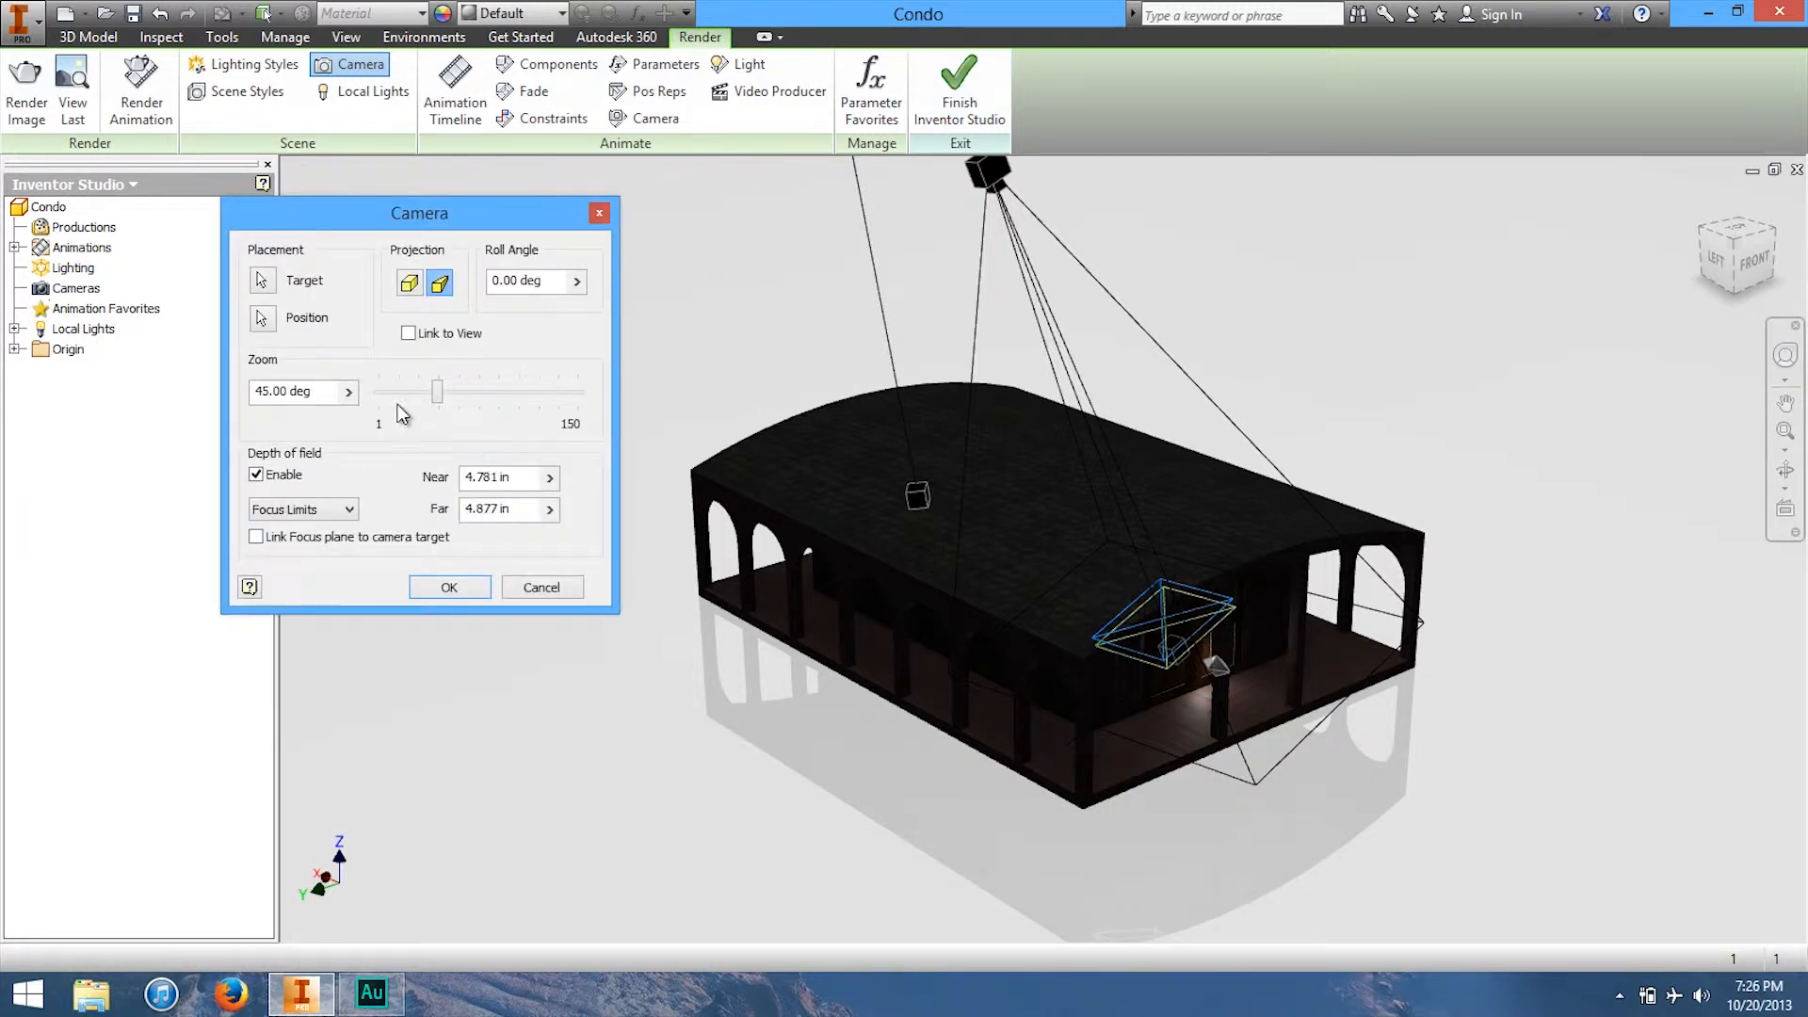
# Step: Set the camera zoom to about 103.44 deg, switch depth of field to an f-Stop of 1.8 and finish the camera
pyautogui.moveTo(438, 399); pyautogui.dragTo(517, 413)
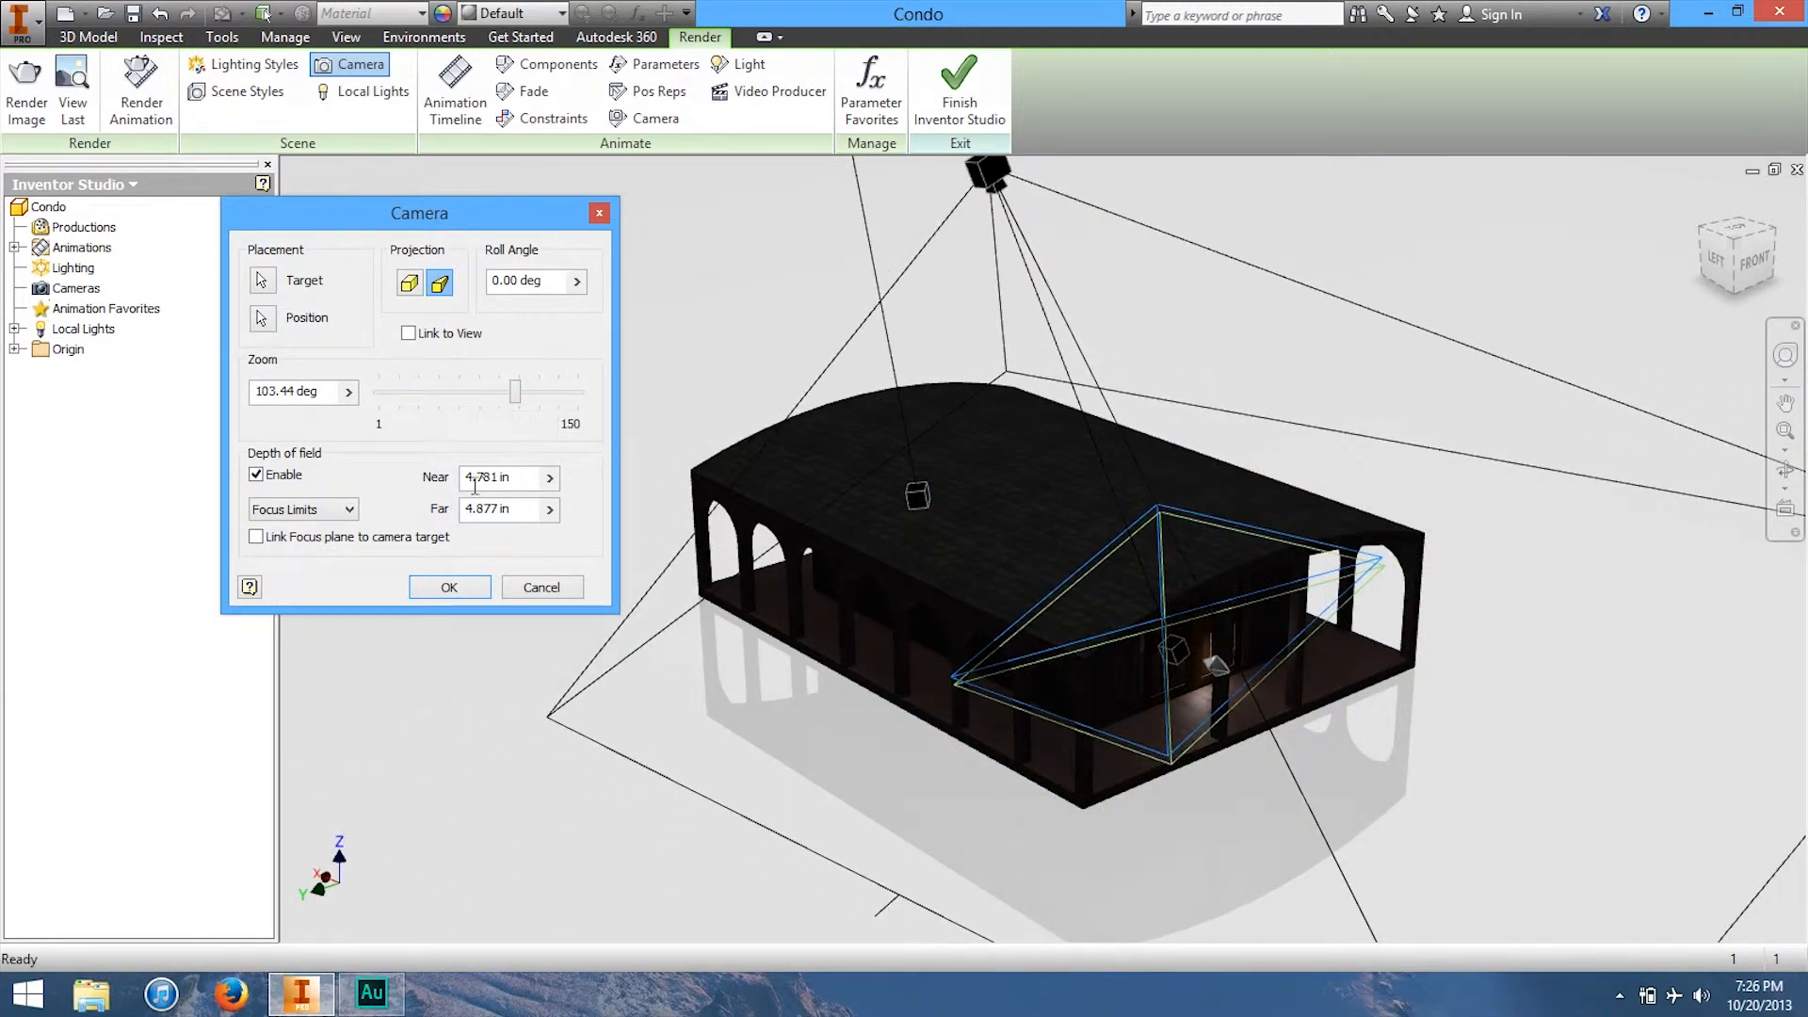
pyautogui.click(320, 511)
pyautogui.click(320, 510)
pyautogui.click(315, 514)
pyautogui.click(308, 544)
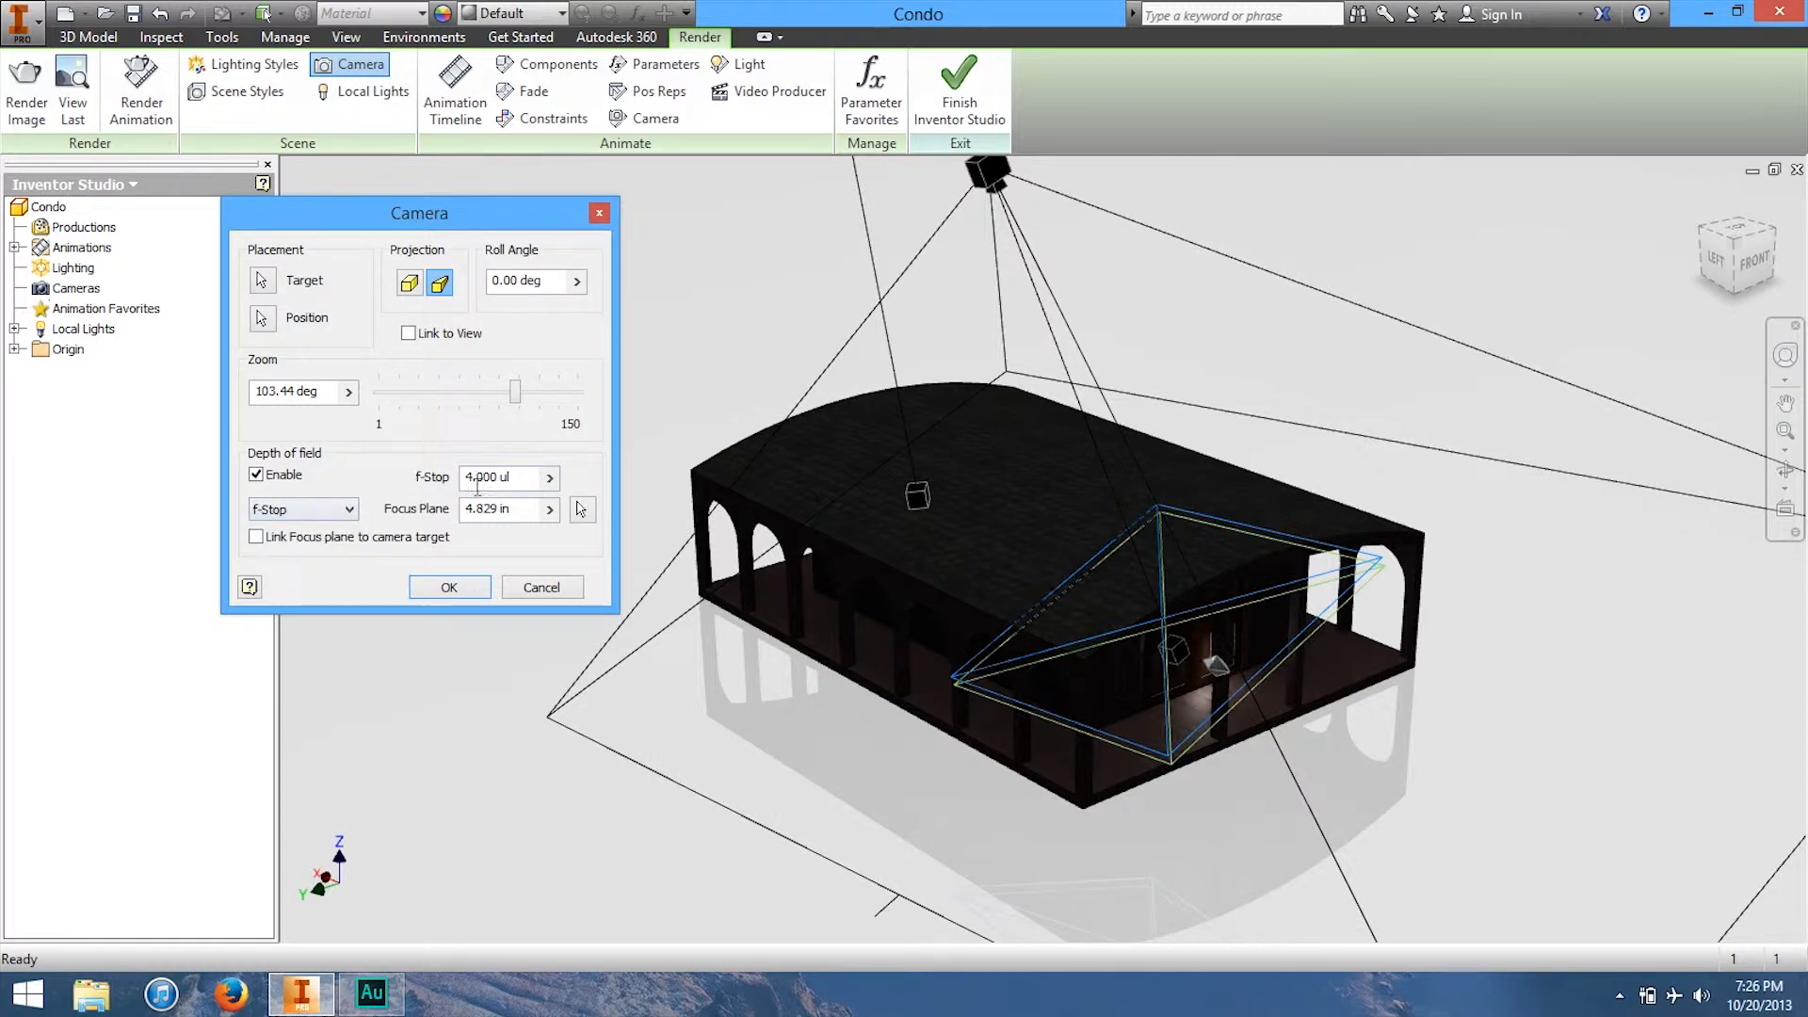
pyautogui.doubleClick(519, 475)
pyautogui.write('1')
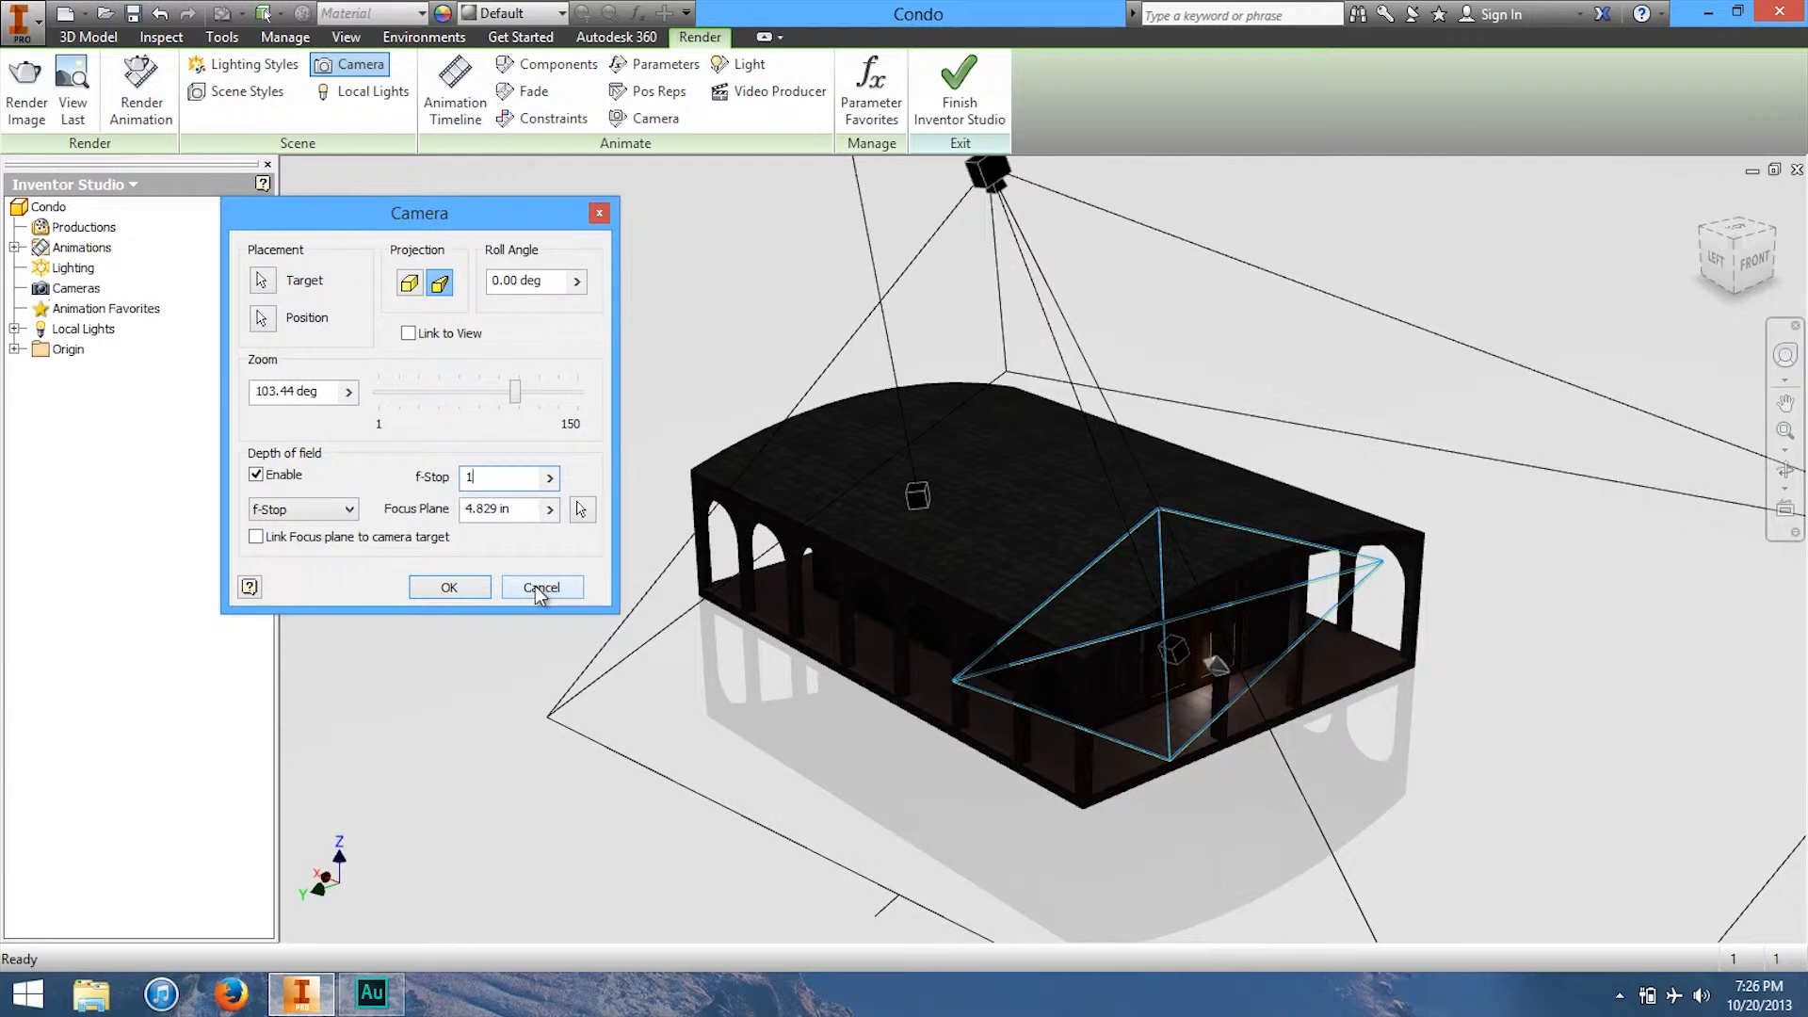
pyautogui.write('.8')
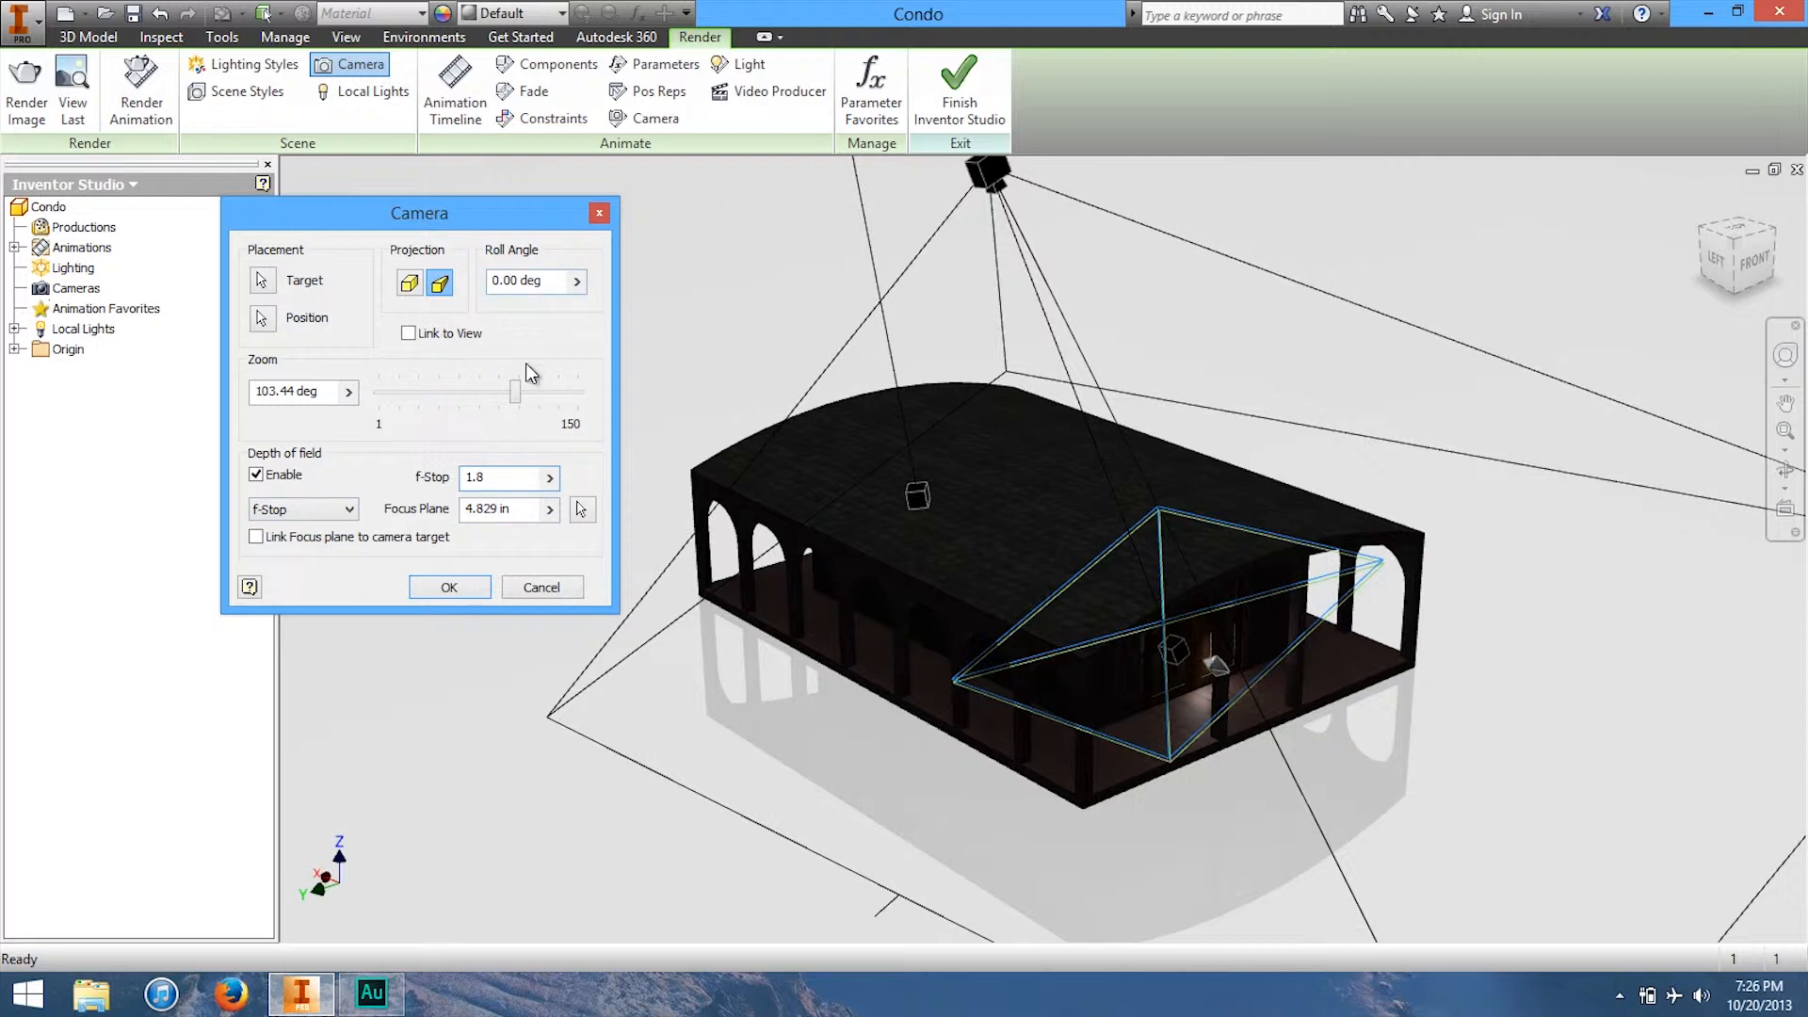
pyautogui.click(449, 587)
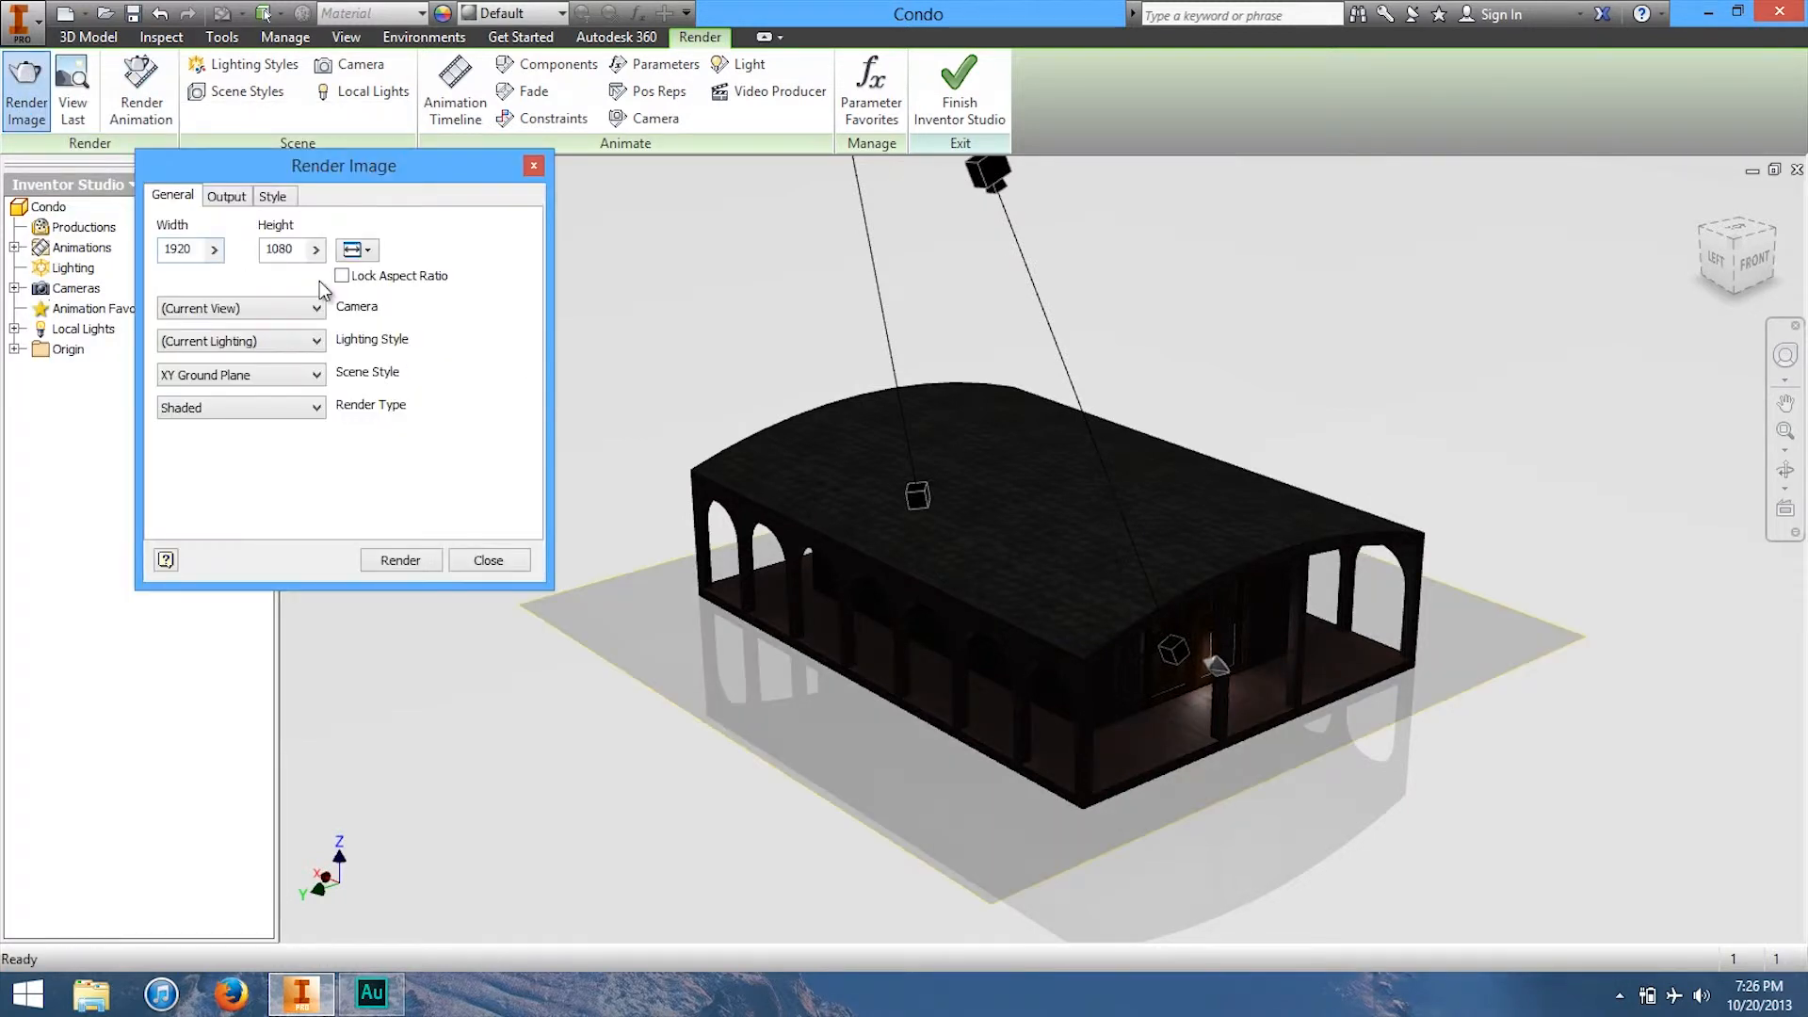
# Step: Set up an image render that uses Camera1 as its camera
pyautogui.moveTo(292, 165); pyautogui.dragTo(296, 130)
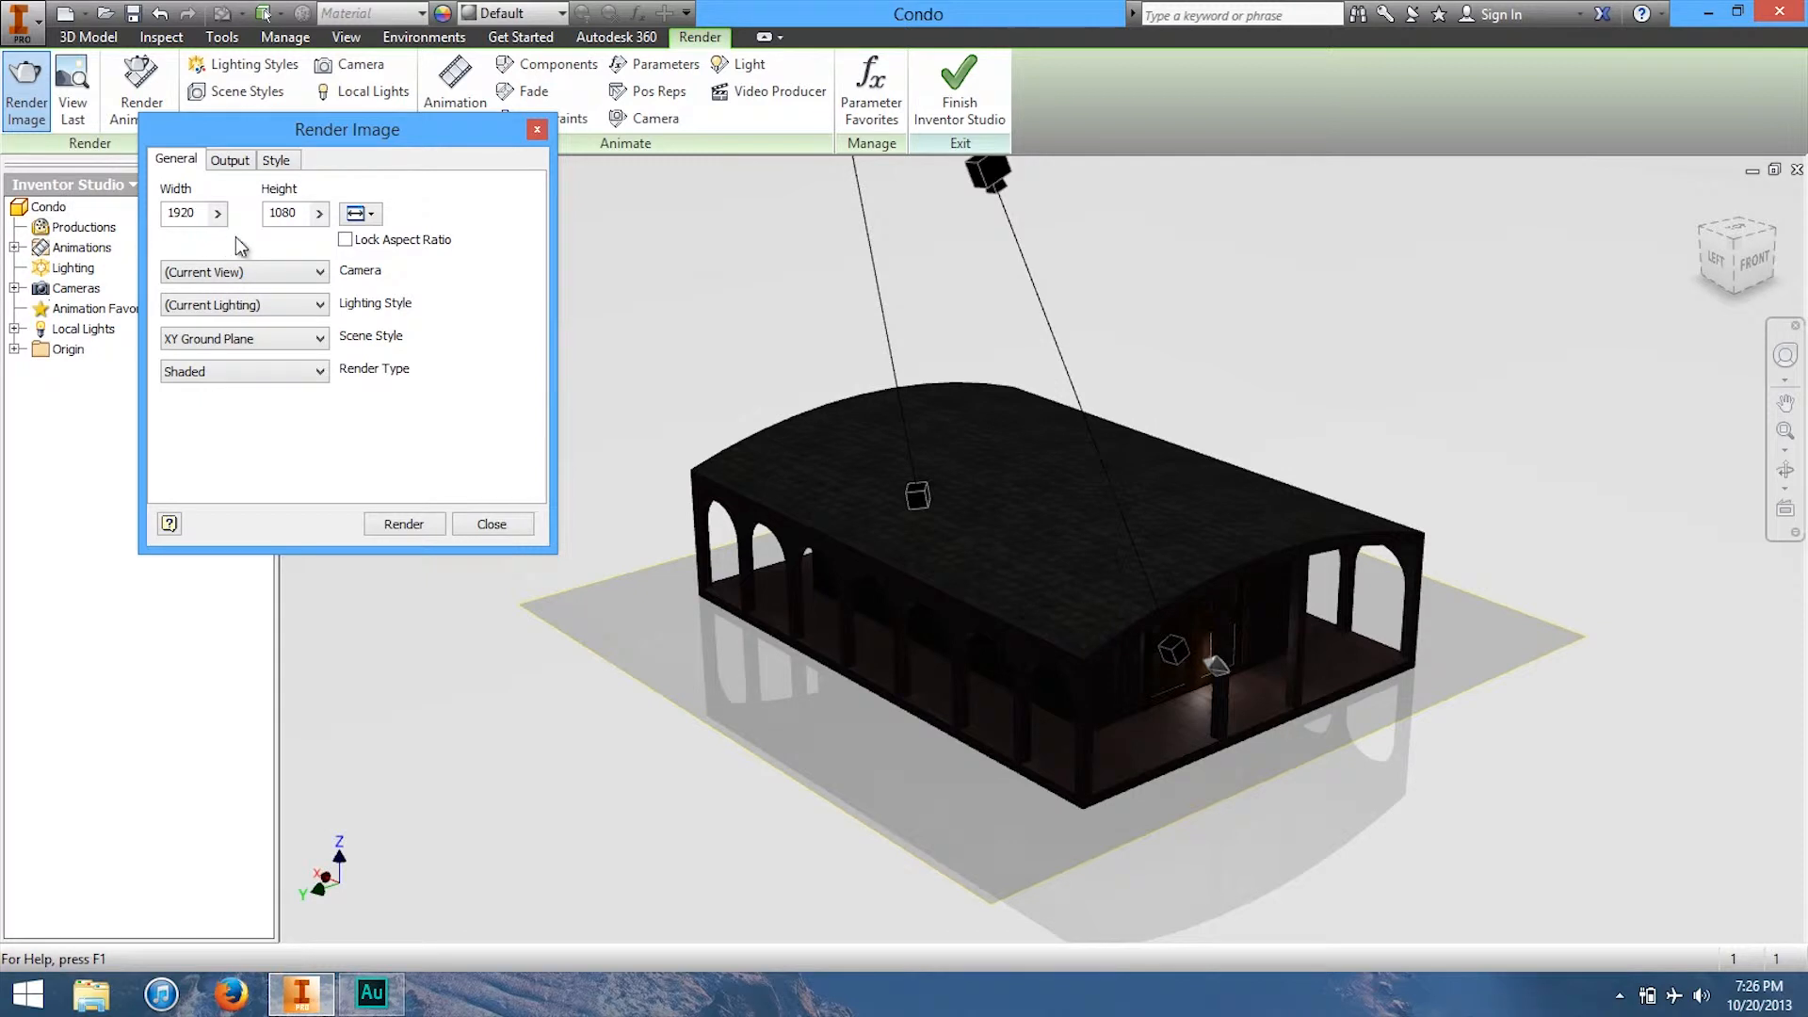
pyautogui.click(368, 214)
pyautogui.click(258, 273)
pyautogui.click(247, 298)
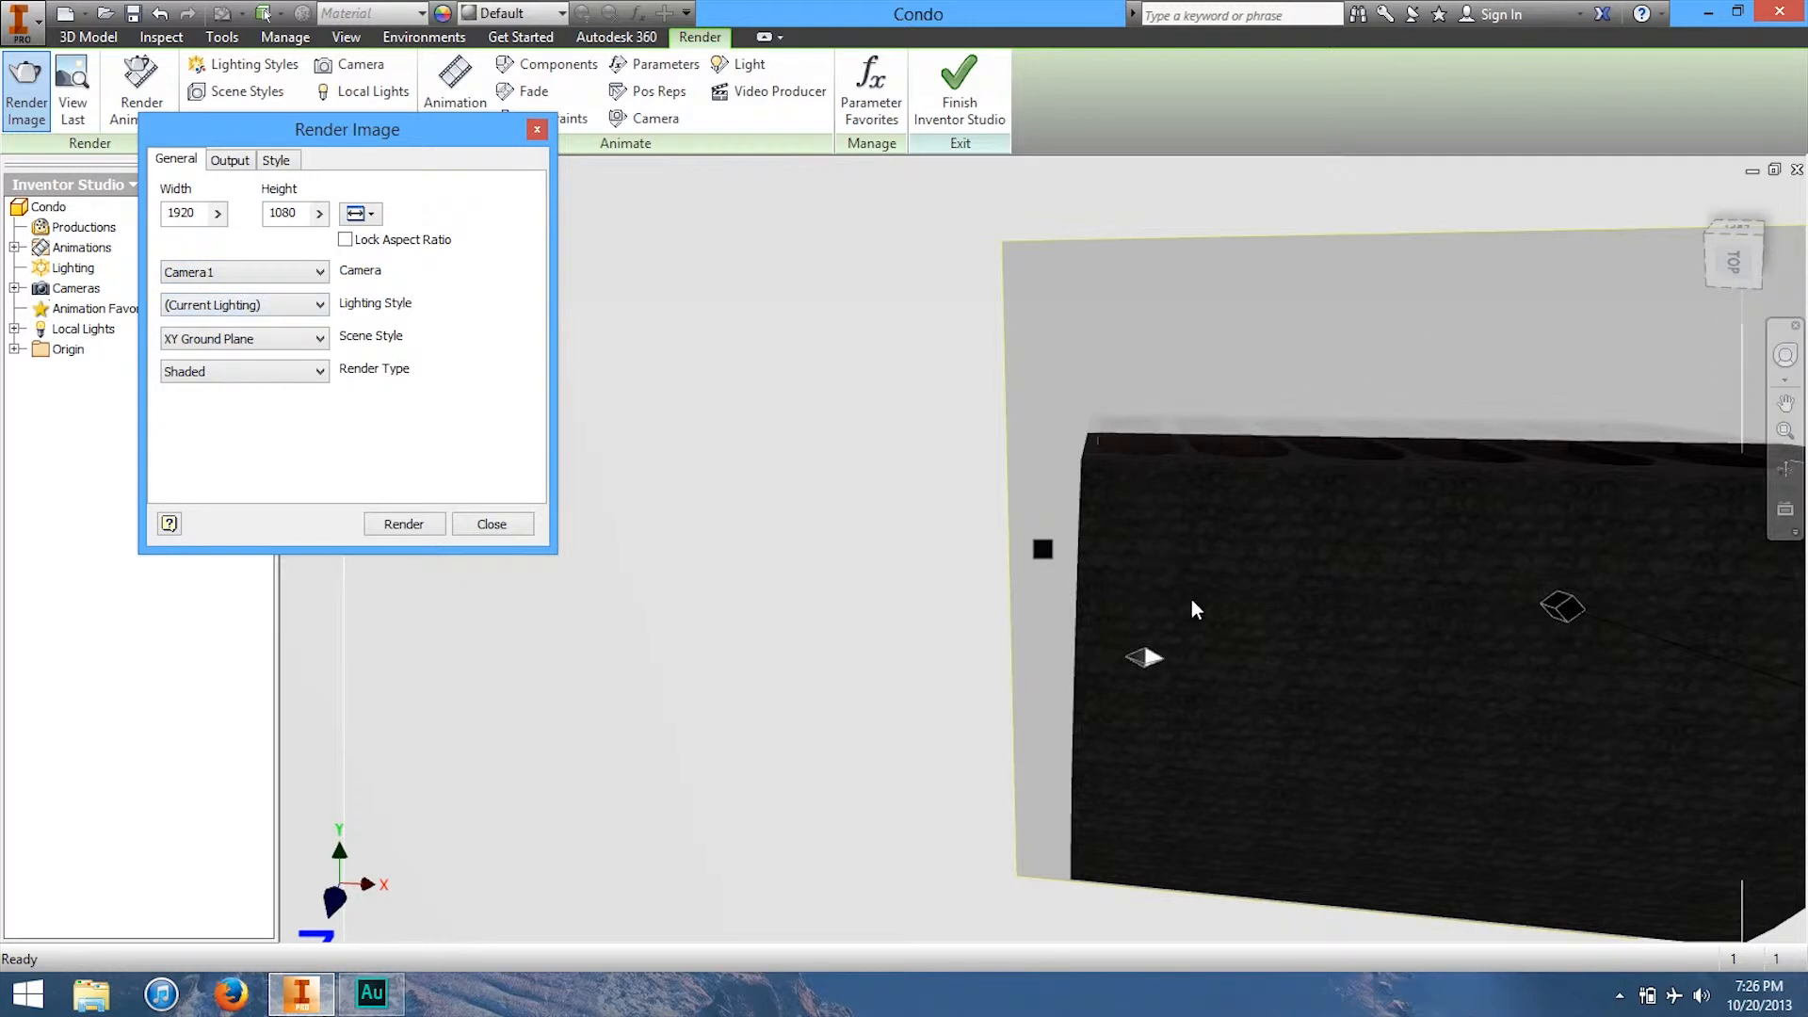
pyautogui.moveTo(1206, 661); pyautogui.dragTo(791, 535, button='middle')
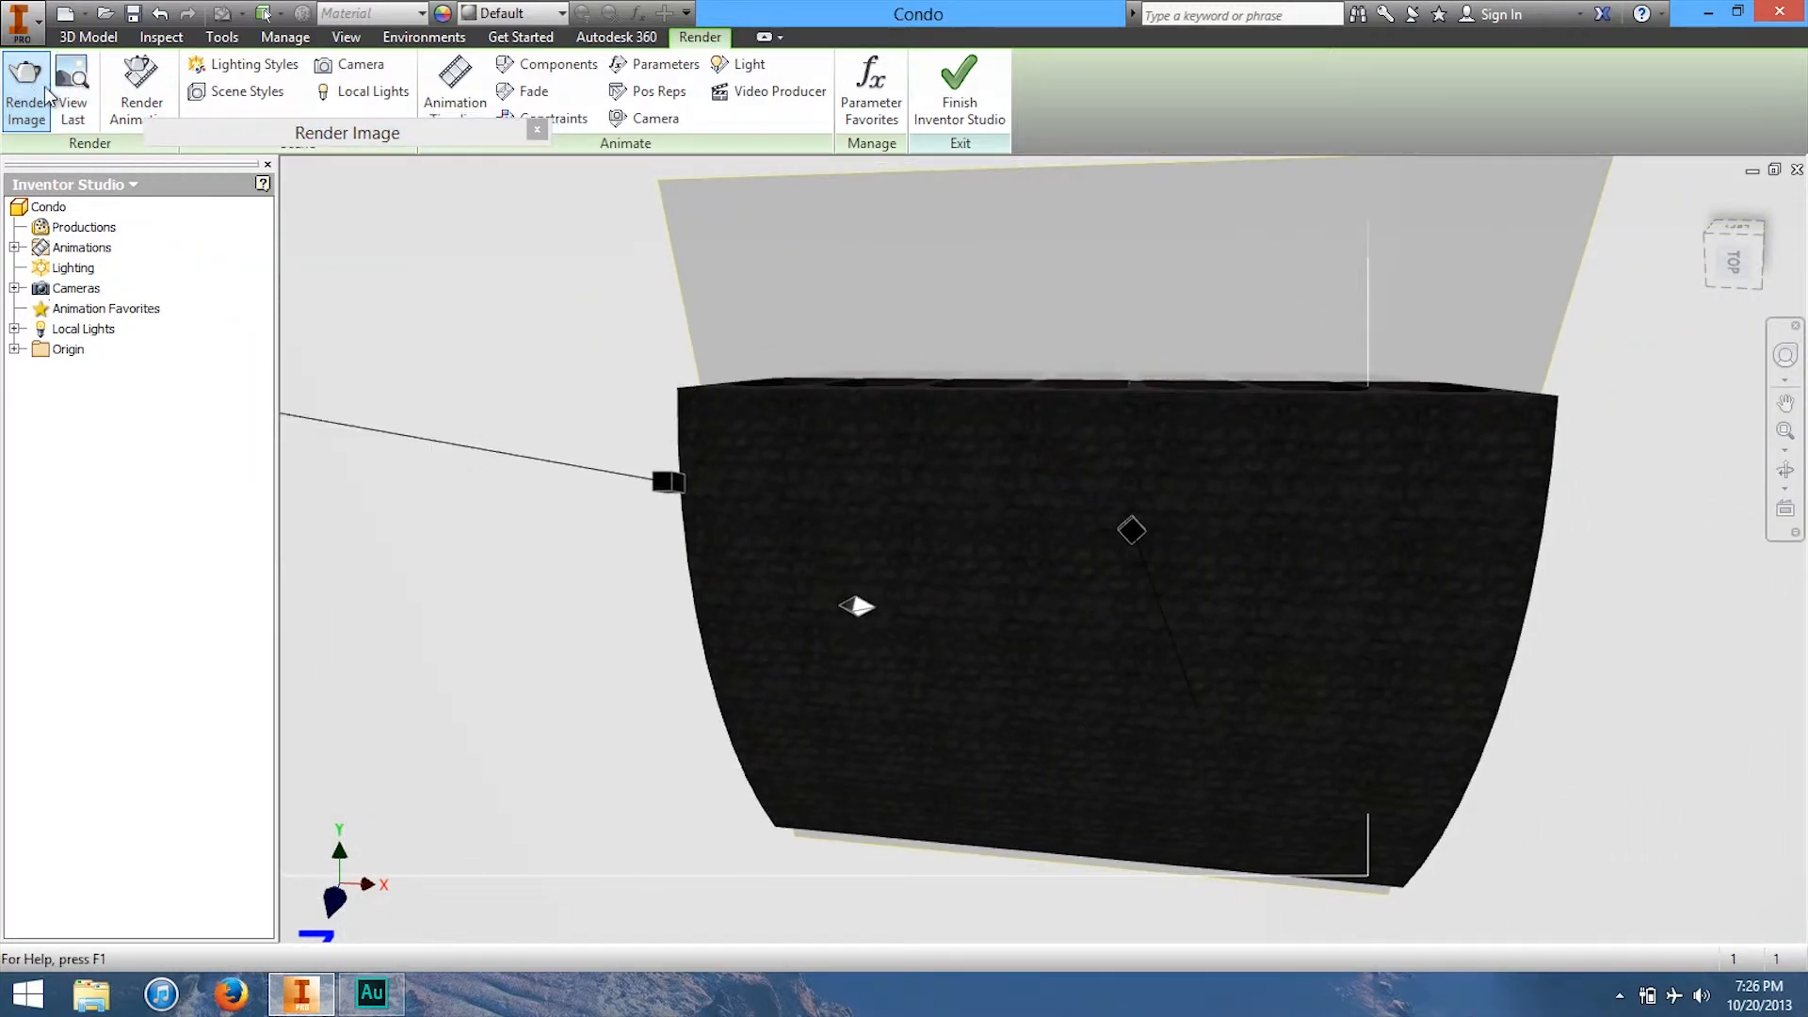
pyautogui.moveTo(247, 143)
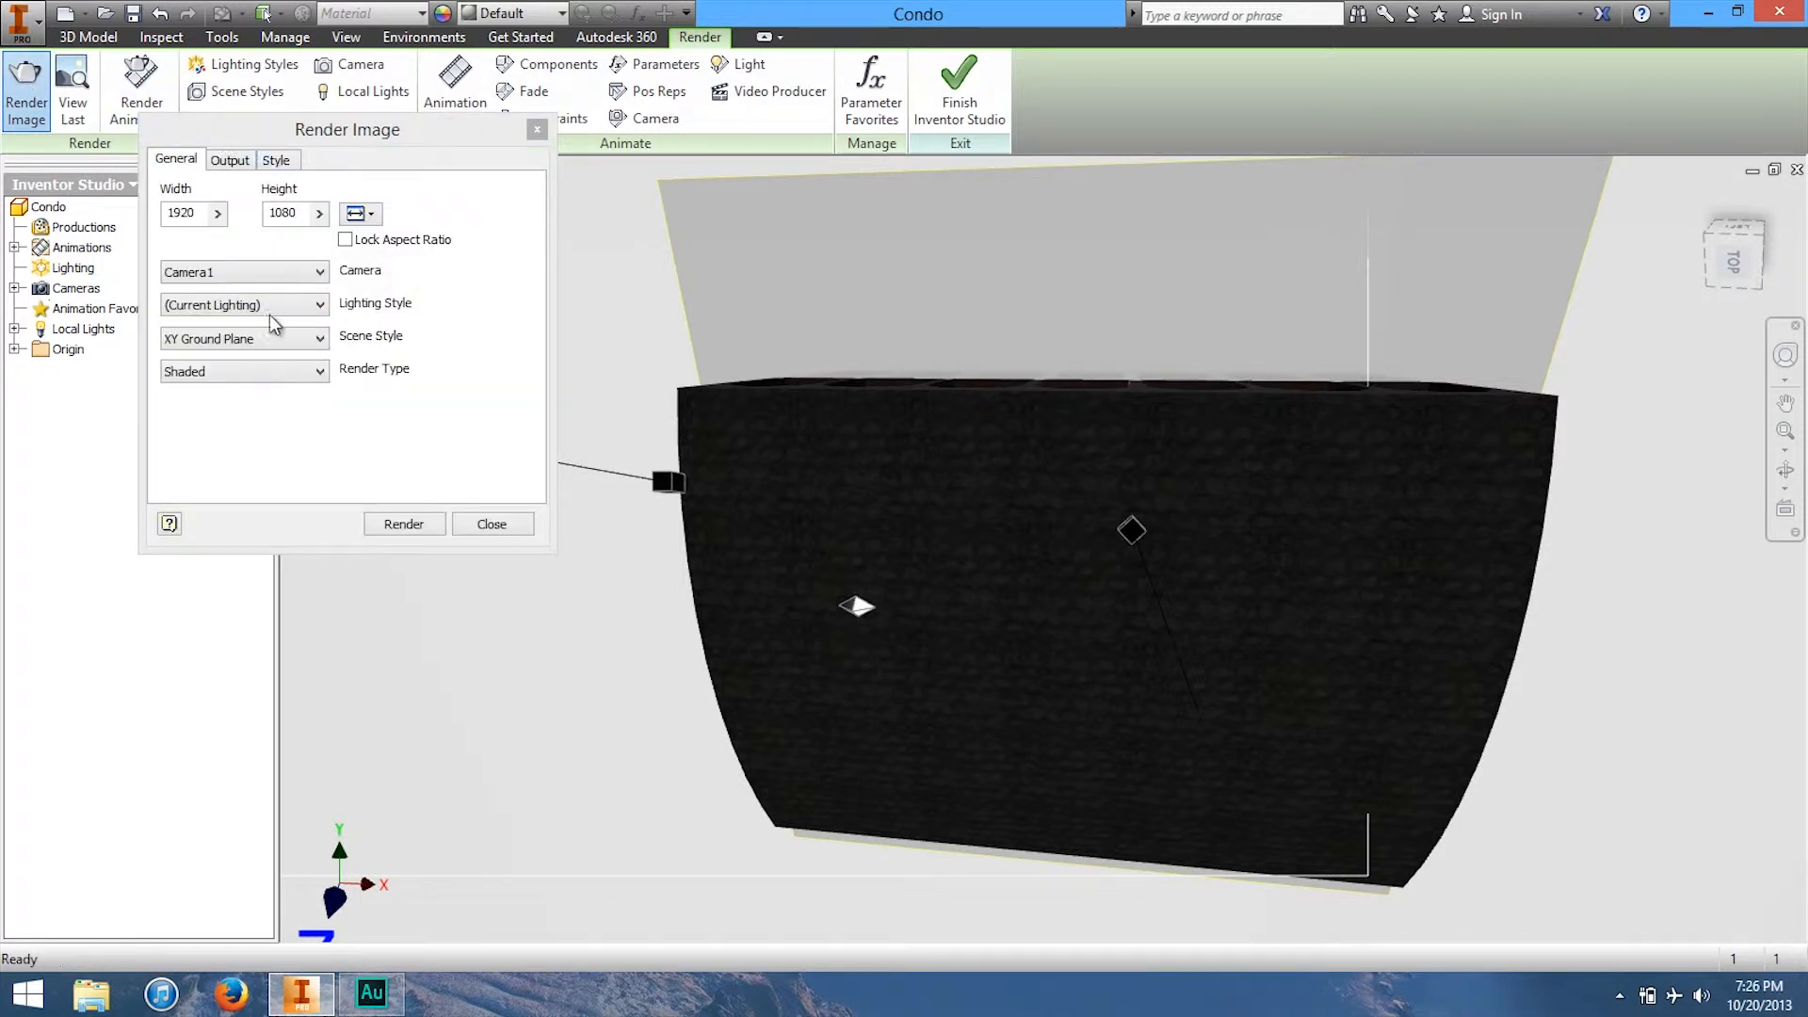
# Step: Review the render type, scene style, output and reflection settings, and render the Camera1 image with the Shaded type
pyautogui.click(273, 373)
pyautogui.click(273, 369)
pyautogui.click(269, 369)
pyautogui.click(260, 341)
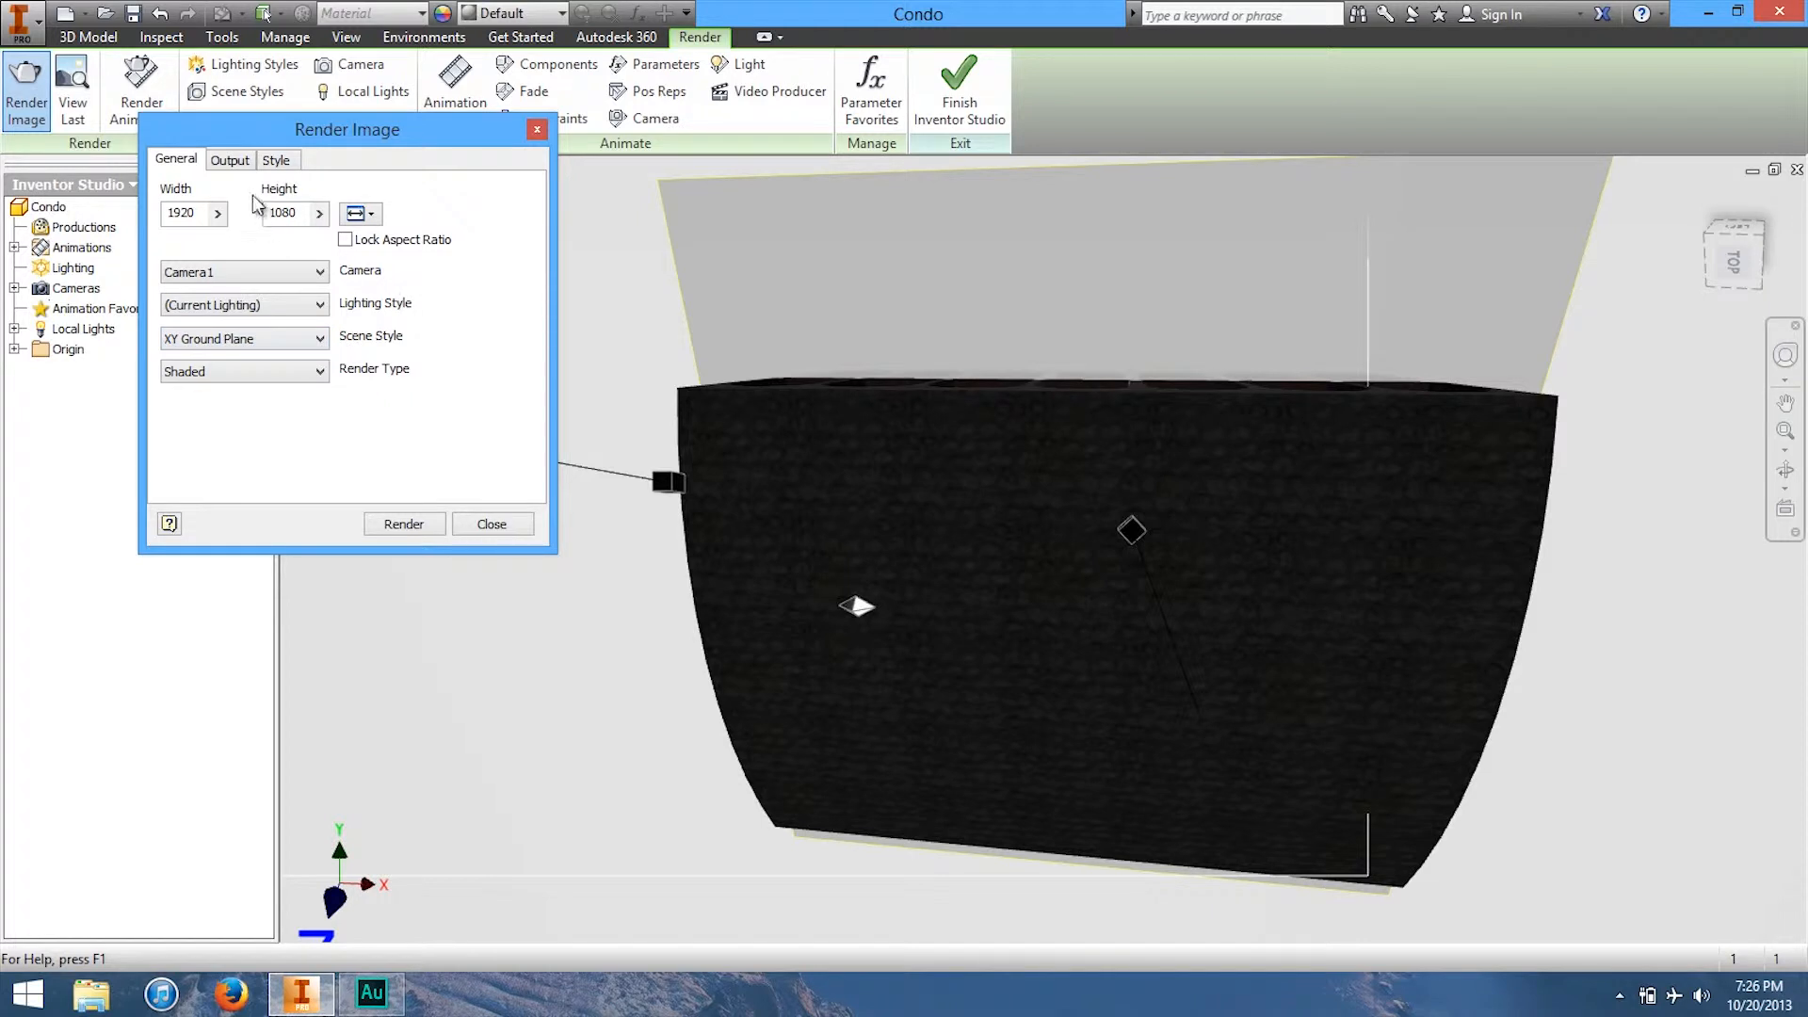
pyautogui.click(229, 161)
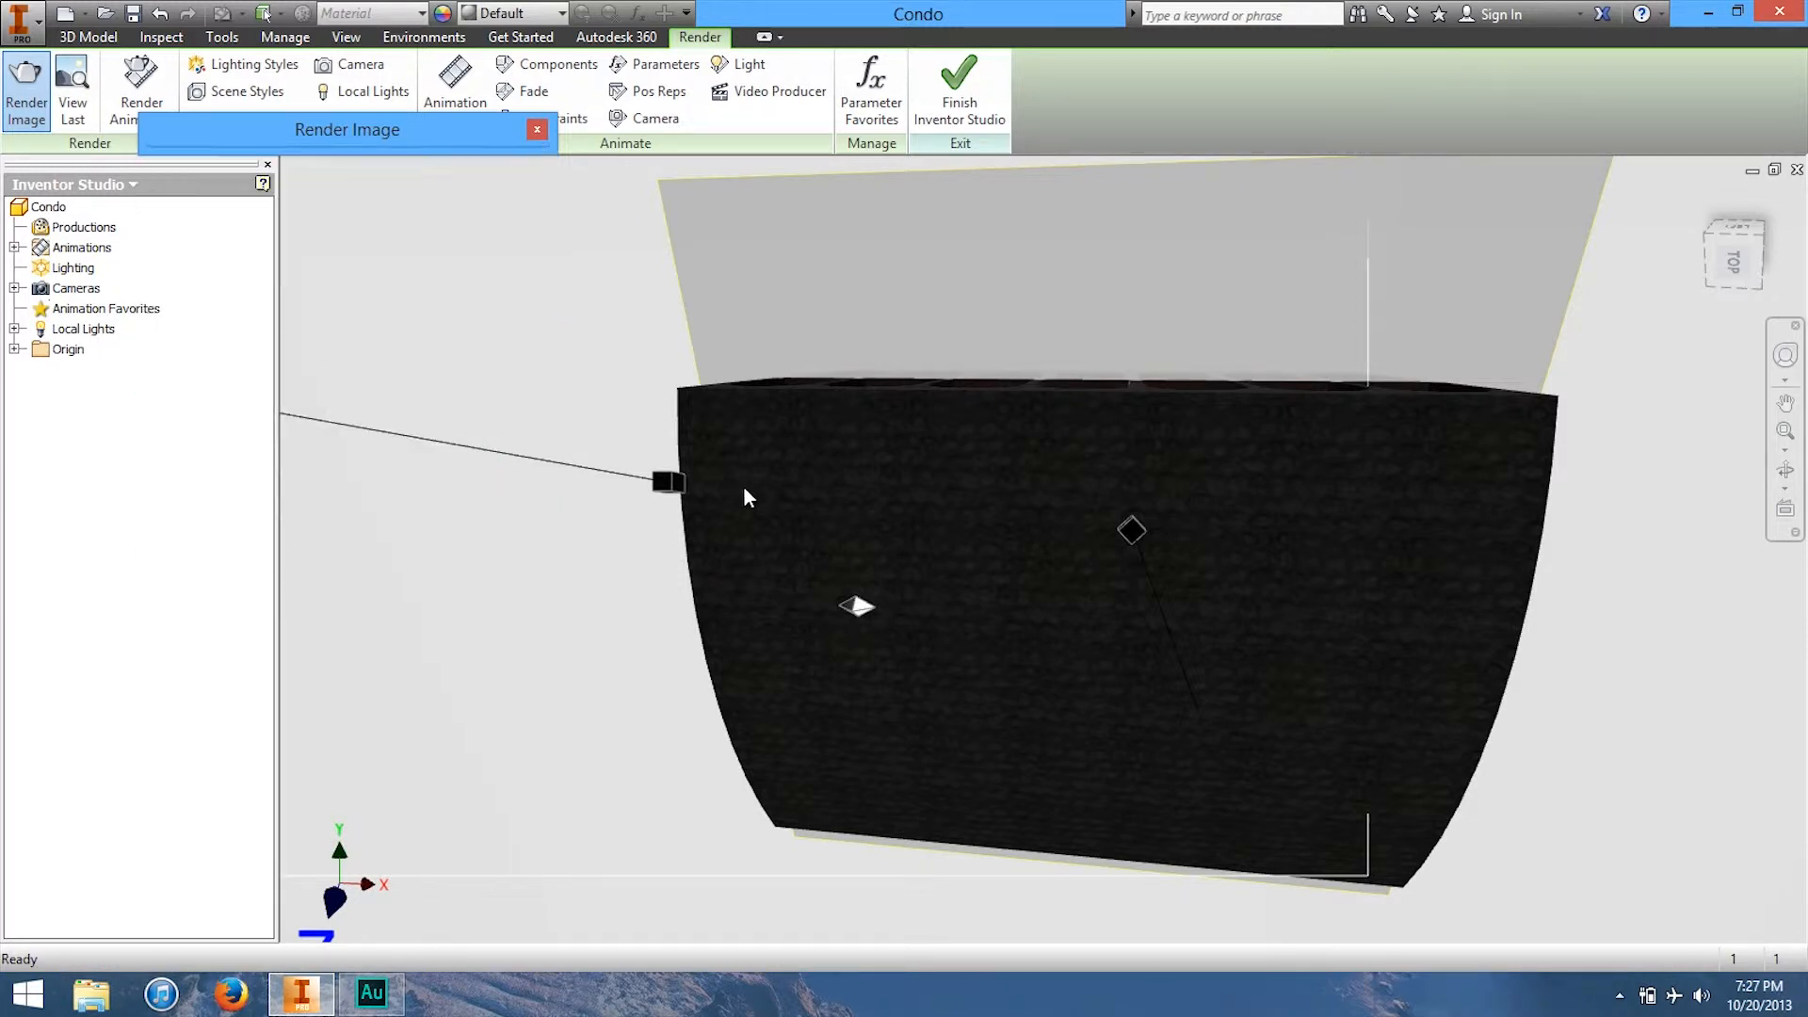
pyautogui.click(269, 160)
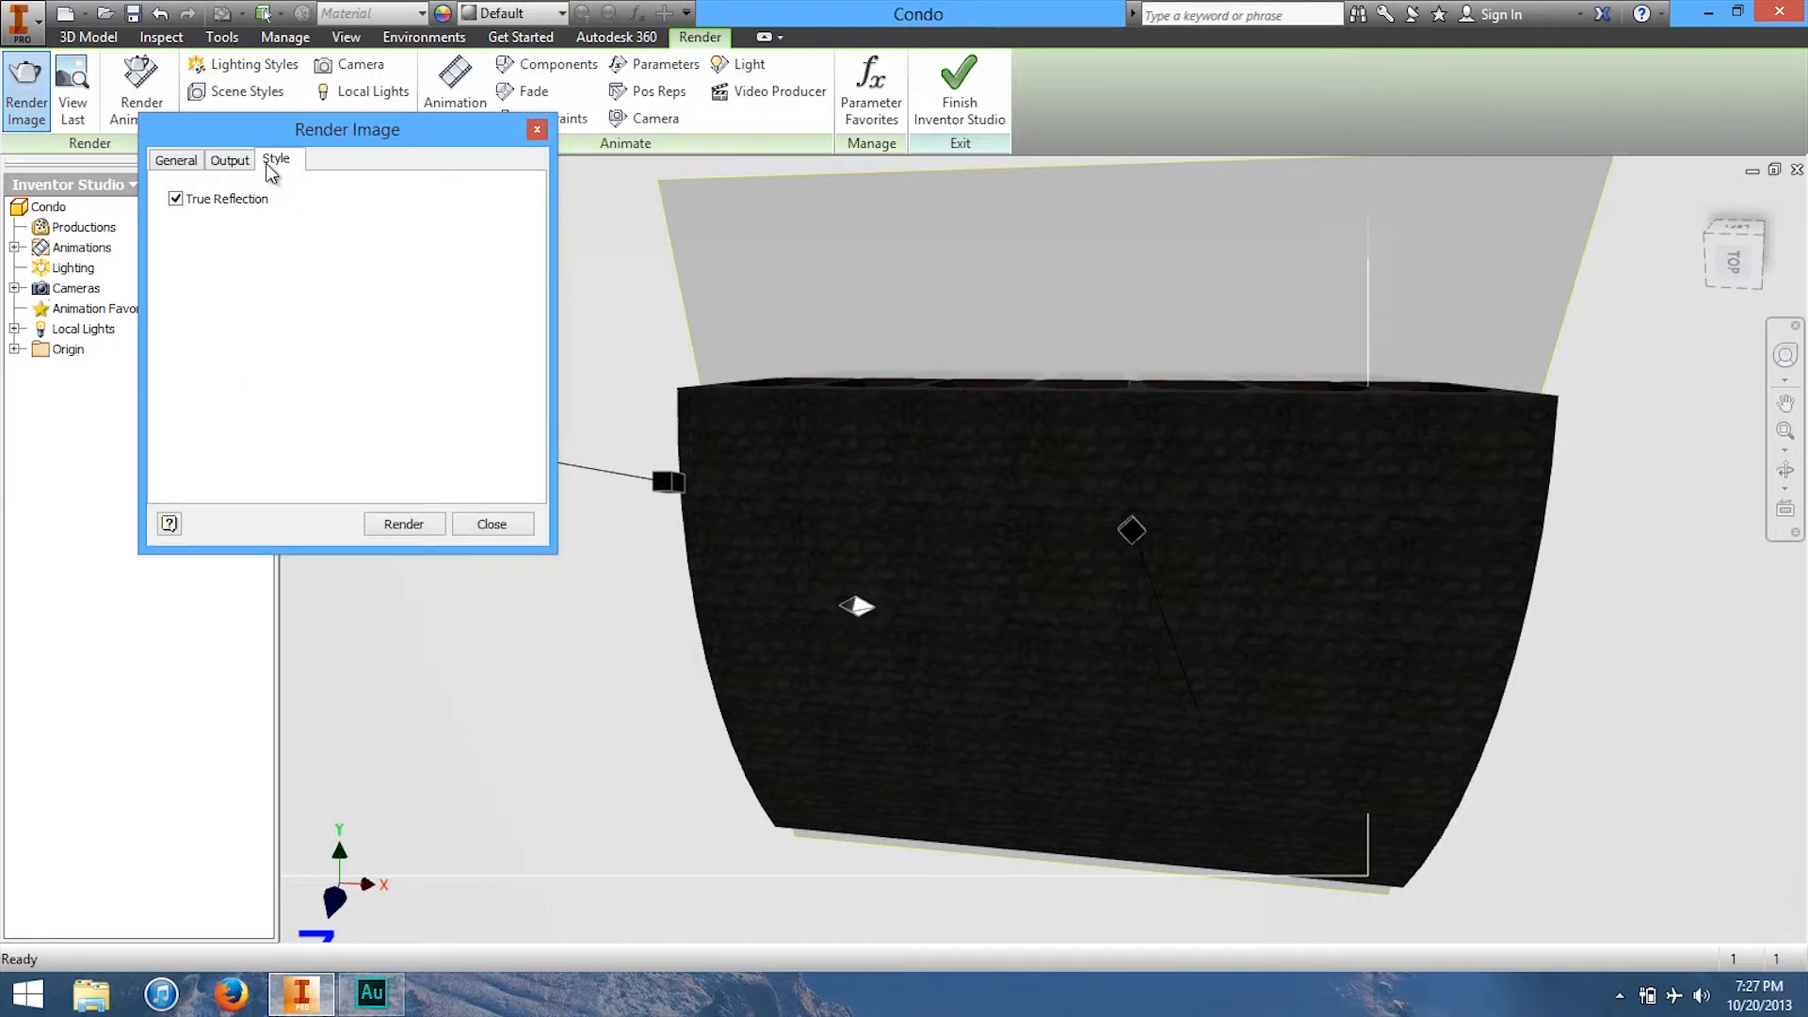
pyautogui.click(175, 161)
pyautogui.click(395, 524)
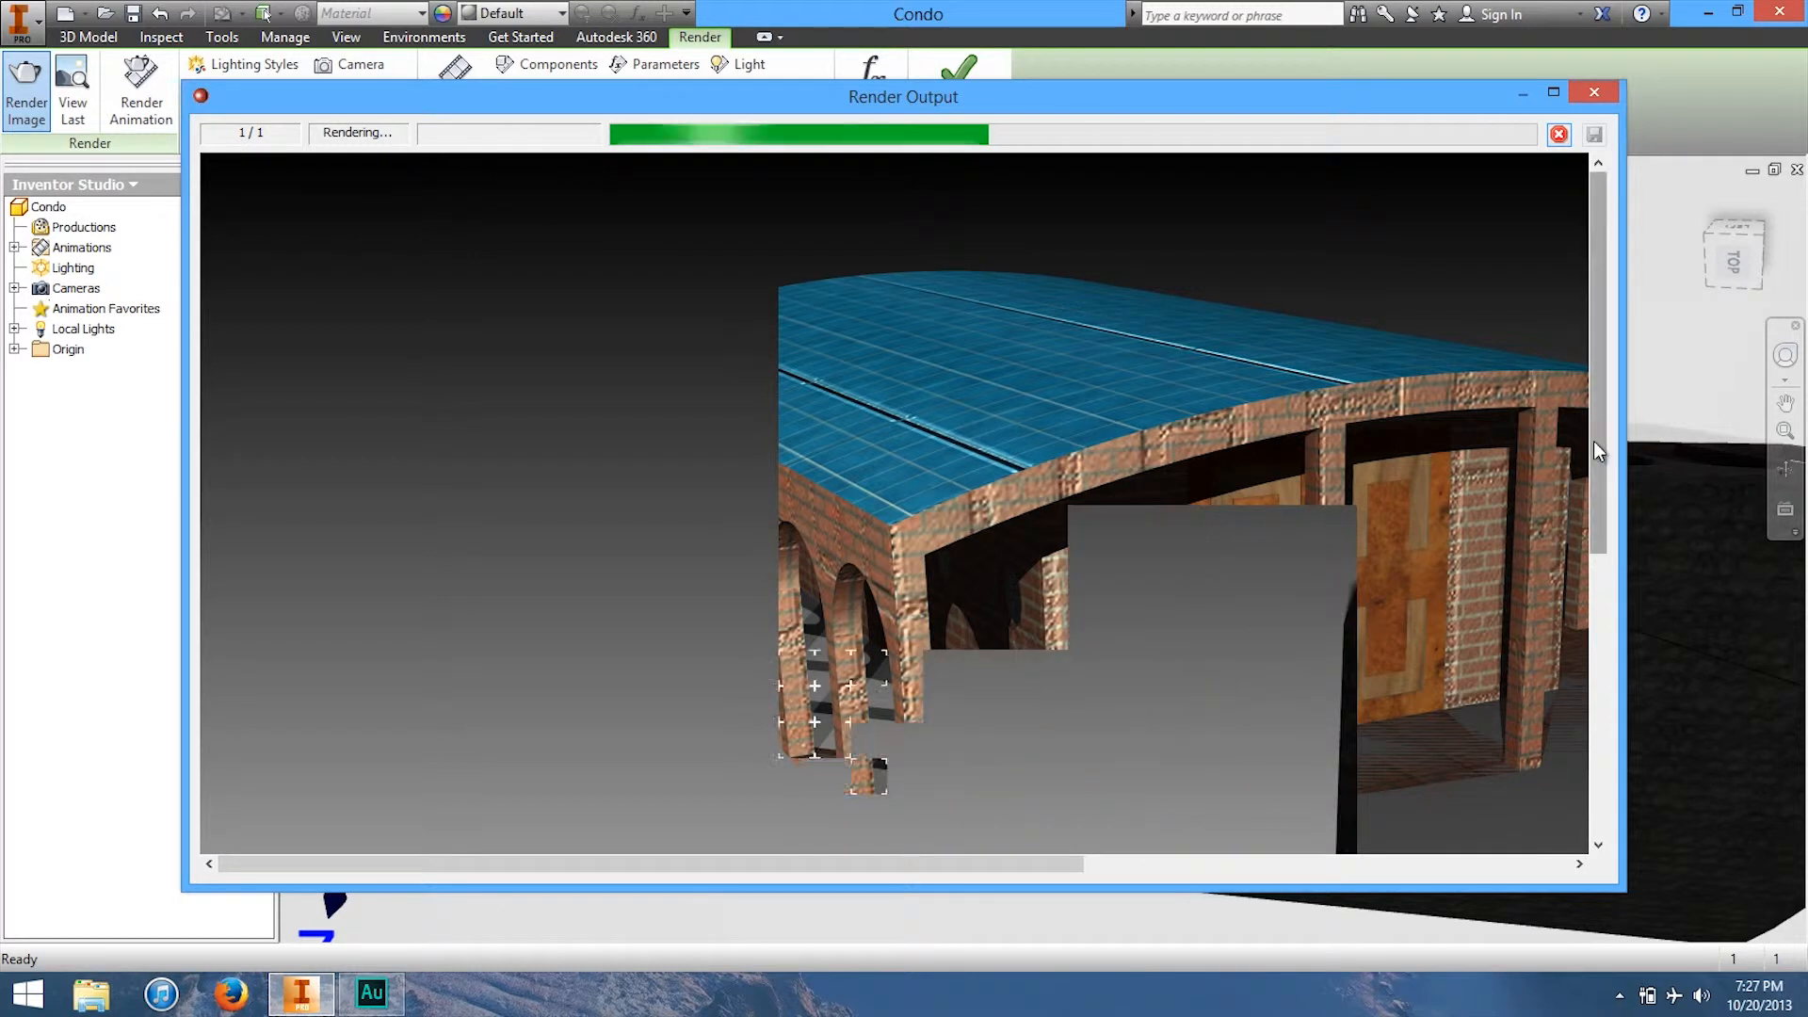
# Step: Examine the different areas of the Camera1 render as it progresses, and close the render output
pyautogui.moveTo(1592, 441); pyautogui.dragTo(1584, 587)
pyautogui.moveTo(987, 866); pyautogui.dragTo(1488, 810)
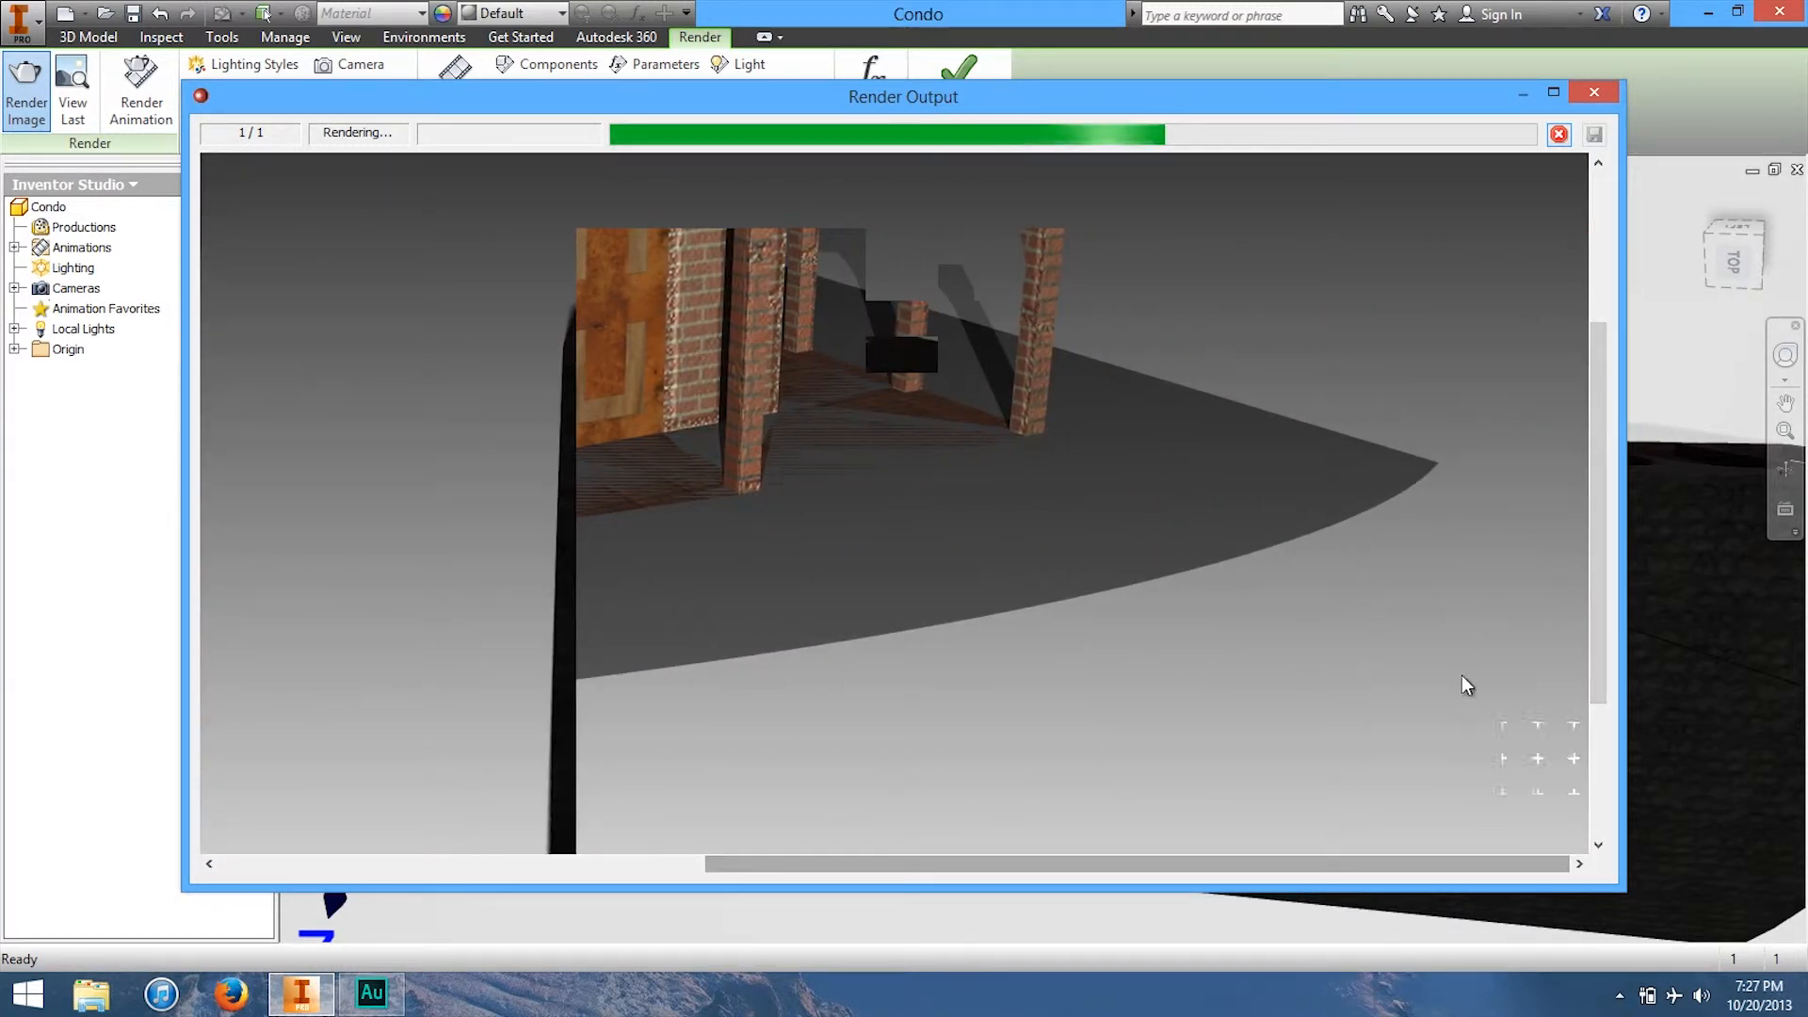
pyautogui.moveTo(1601, 420)
pyautogui.mouseDown()
pyautogui.moveTo(1585, 639)
pyautogui.moveTo(1574, 442)
pyautogui.mouseUp()
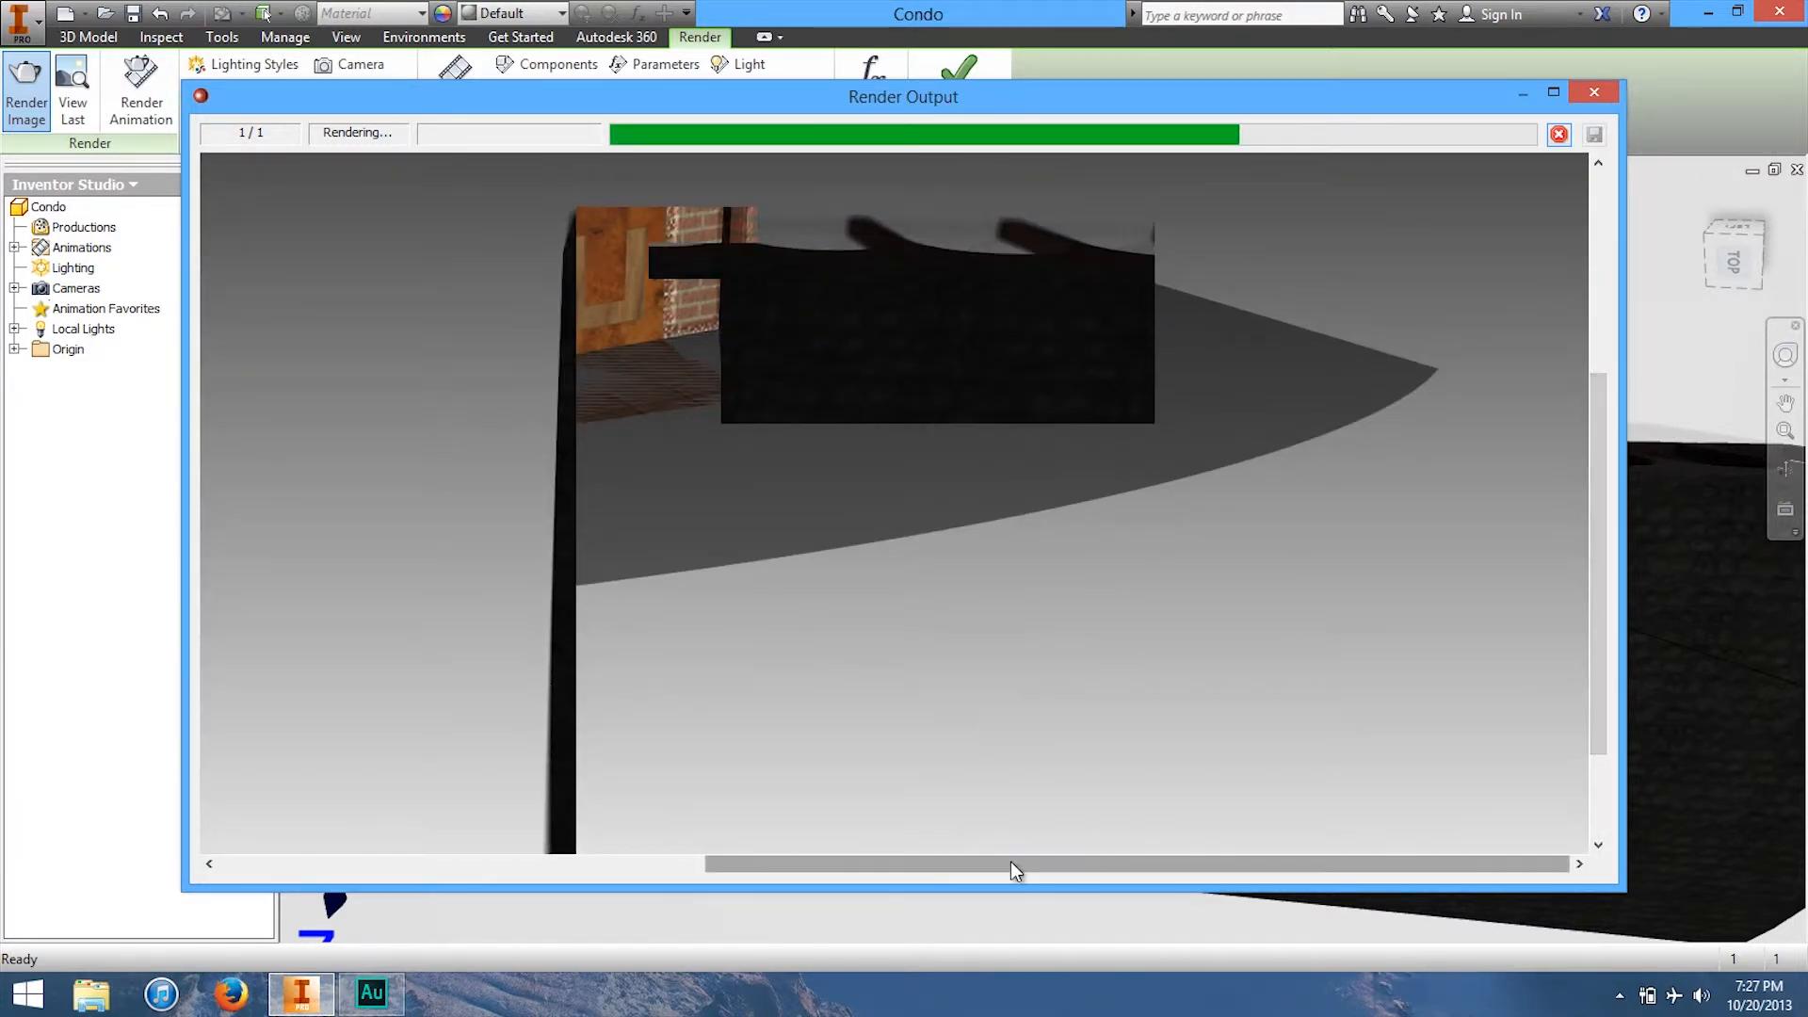
pyautogui.moveTo(1115, 859); pyautogui.dragTo(1072, 859)
pyautogui.moveTo(1589, 571); pyautogui.dragTo(1585, 646)
pyautogui.moveTo(1105, 857); pyautogui.dragTo(1277, 845)
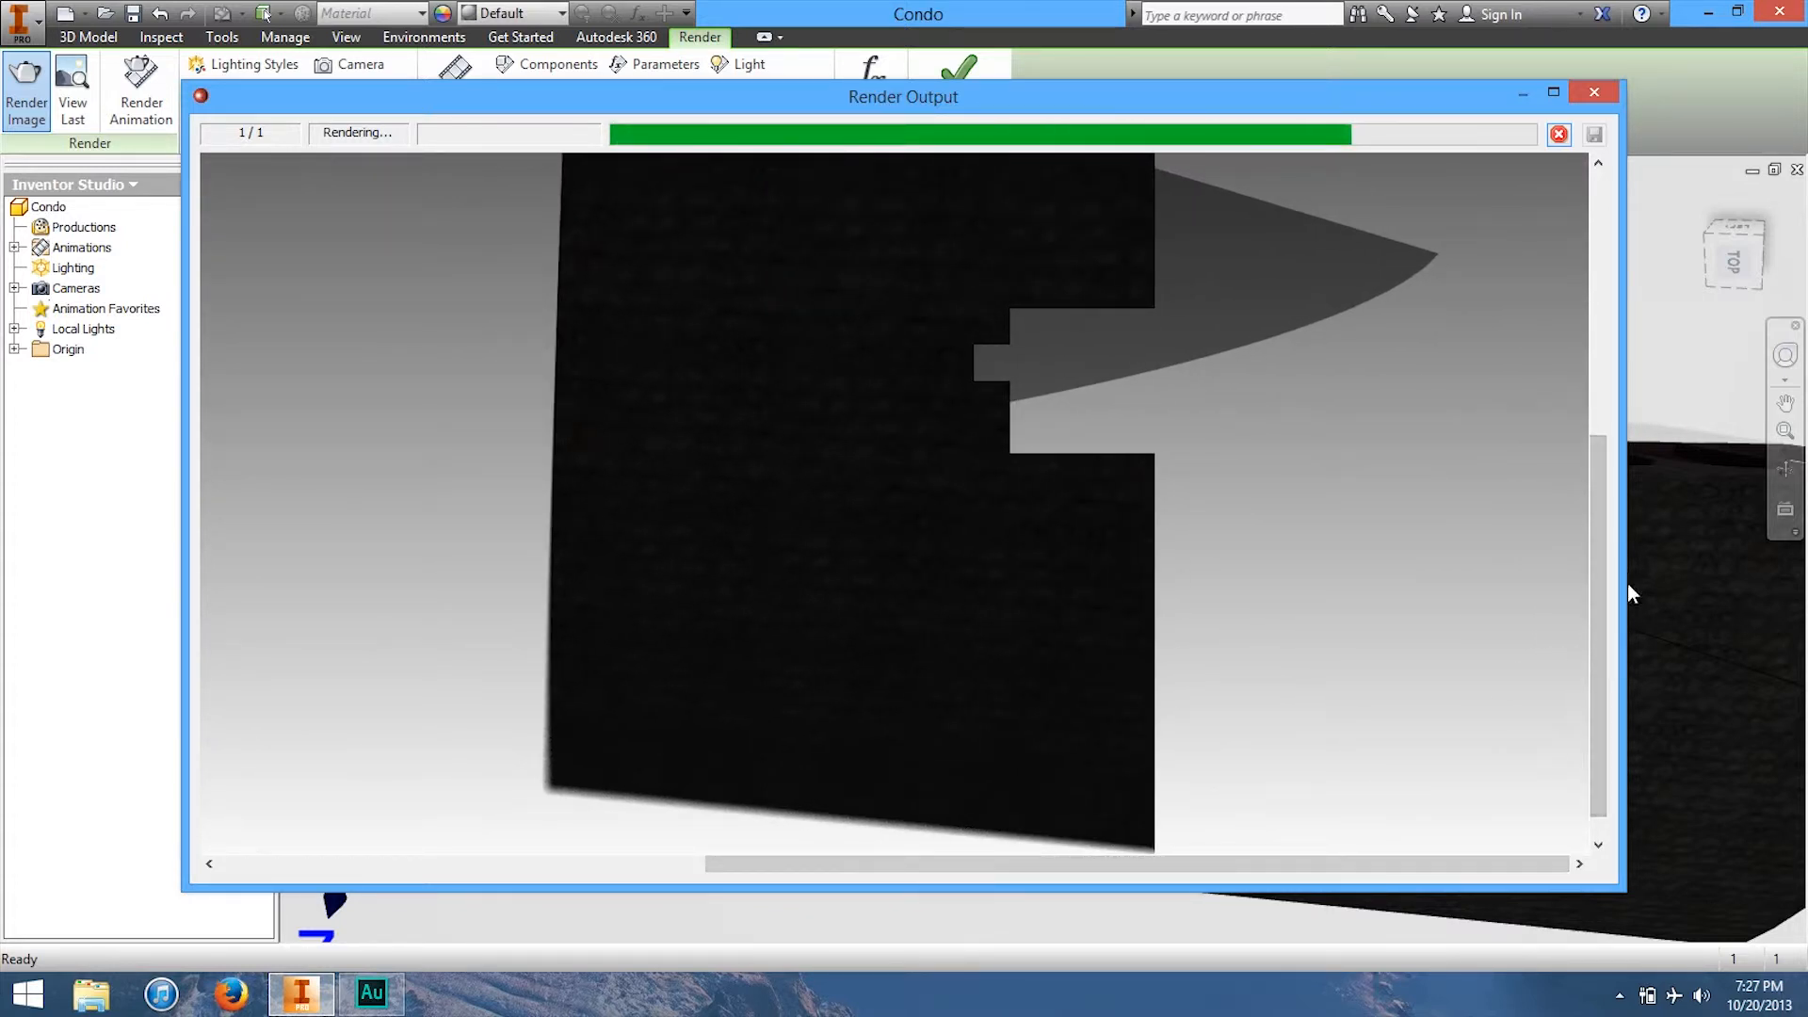
pyautogui.moveTo(1592, 484)
pyautogui.mouseDown()
pyautogui.moveTo(1589, 395)
pyautogui.moveTo(1580, 551)
pyautogui.moveTo(1597, 557)
pyautogui.moveTo(1595, 510)
pyautogui.mouseUp()
pyautogui.moveTo(1112, 856); pyautogui.dragTo(1447, 348)
pyautogui.moveTo(1589, 523); pyautogui.dragTo(1638, 404)
pyautogui.click(1601, 92)
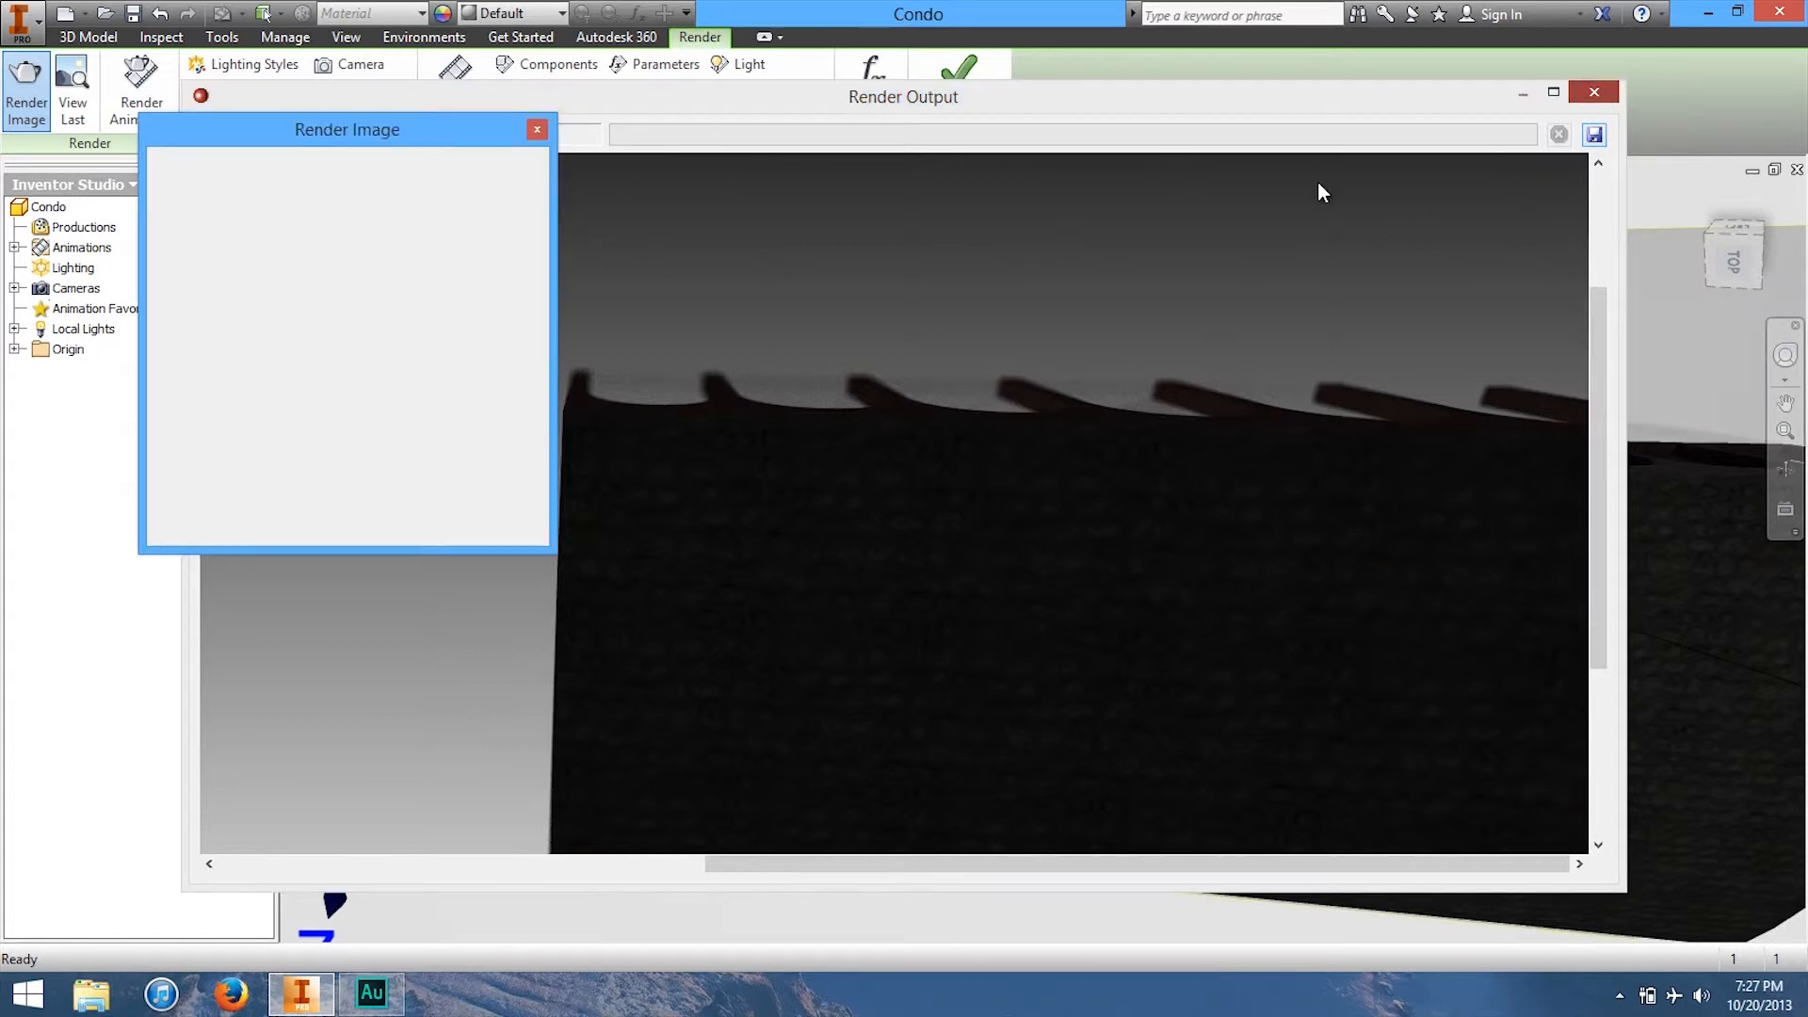
# Step: Set the render camera to Current View and orient the condo to a low view of its front-right corner
pyautogui.click(266, 272)
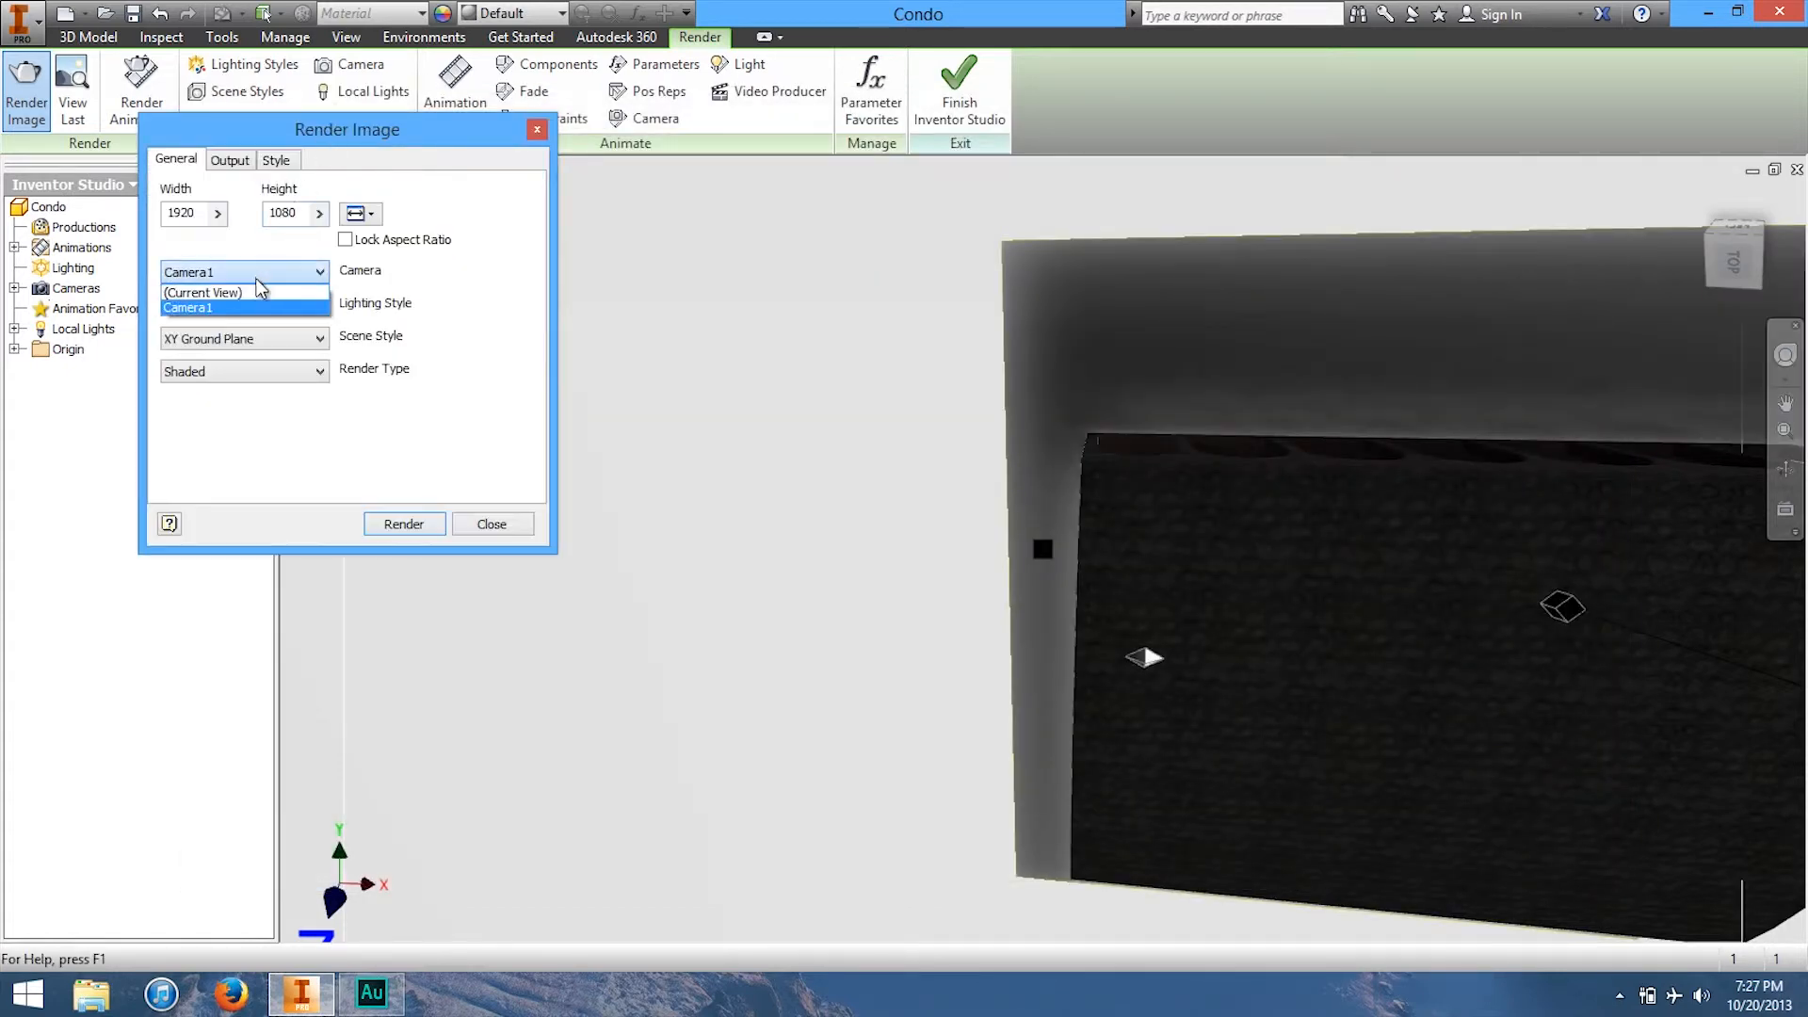
pyautogui.click(251, 290)
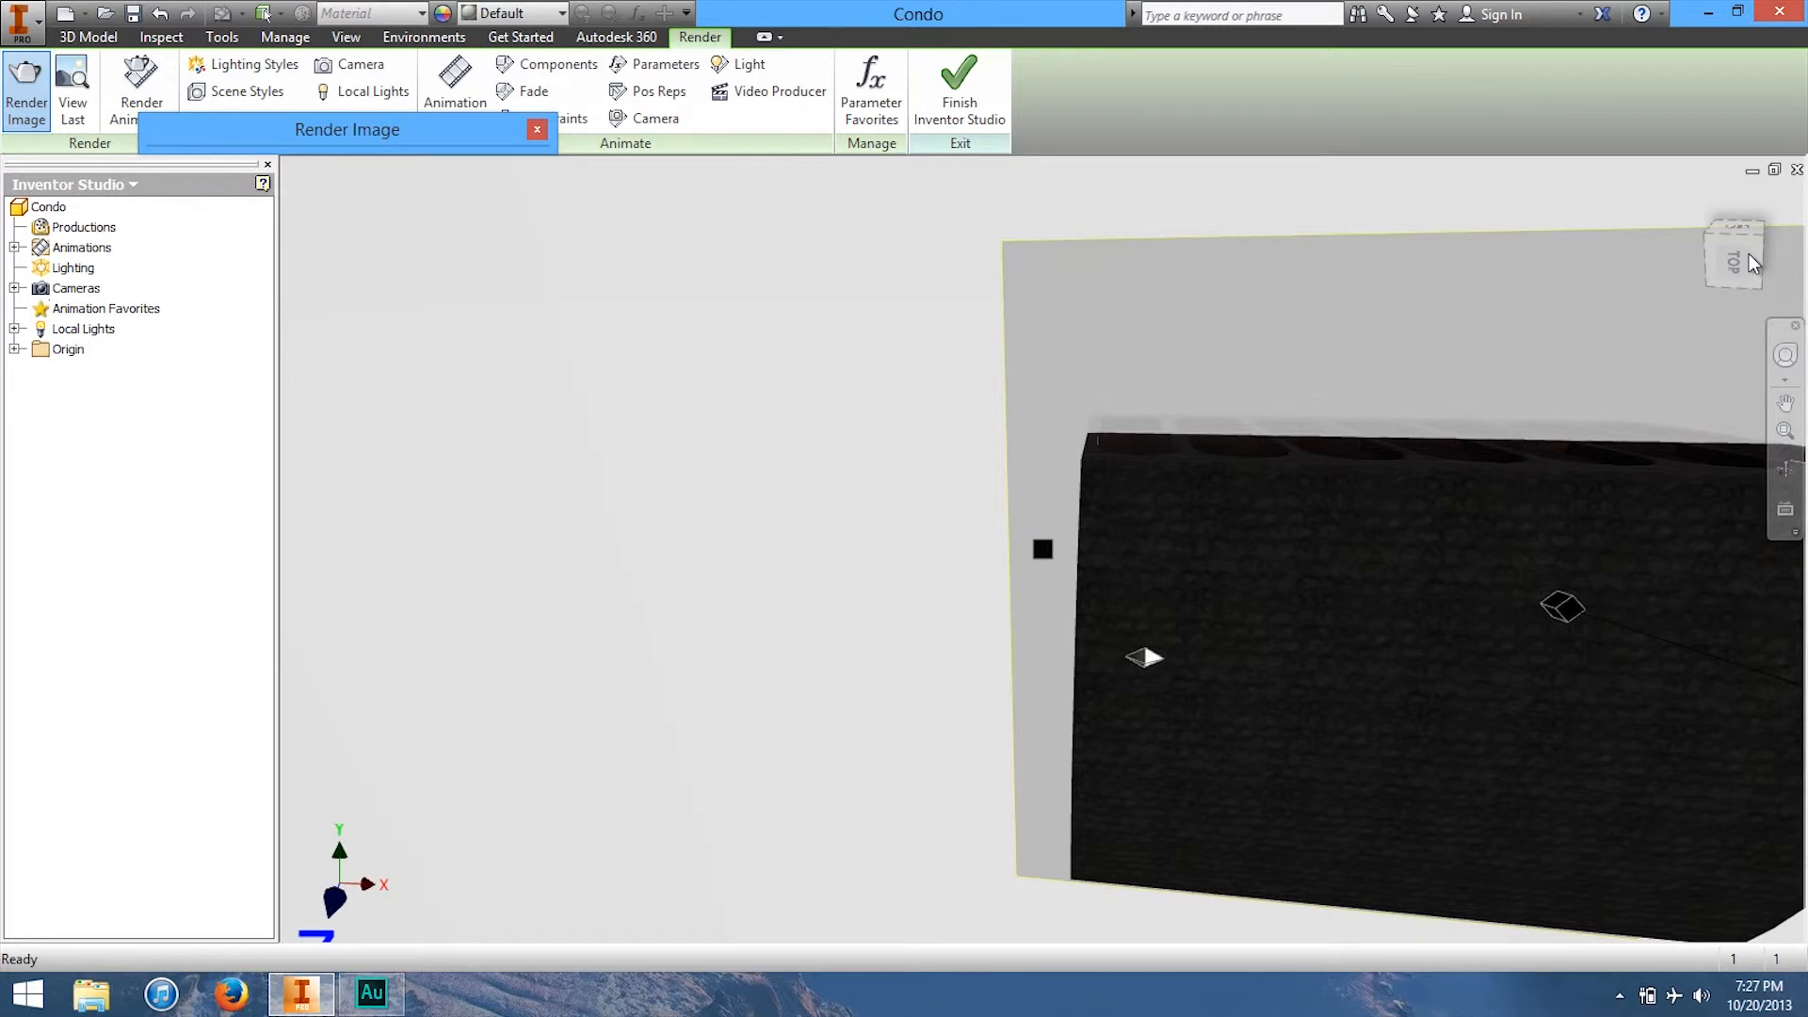
pyautogui.click(1731, 262)
pyautogui.keyDown('shift'); pyautogui.moveTo(1722, 902); pyautogui.dragTo(299, 640, button='middle'); pyautogui.keyUp('shift')
pyautogui.keyDown('shift'); pyautogui.moveTo(1757, 279); pyautogui.dragTo(299, 279, button='middle'); pyautogui.keyUp('shift')
pyautogui.moveTo(1230, 648); pyautogui.dragTo(1187, 551, button='middle')
pyautogui.scroll(-3, 1169, 573)
pyautogui.scroll(-2, 1187, 585)
pyautogui.scroll(-2, 1187, 570)
pyautogui.scroll(3, 1190, 554)
pyautogui.scroll(2, 1190, 555)
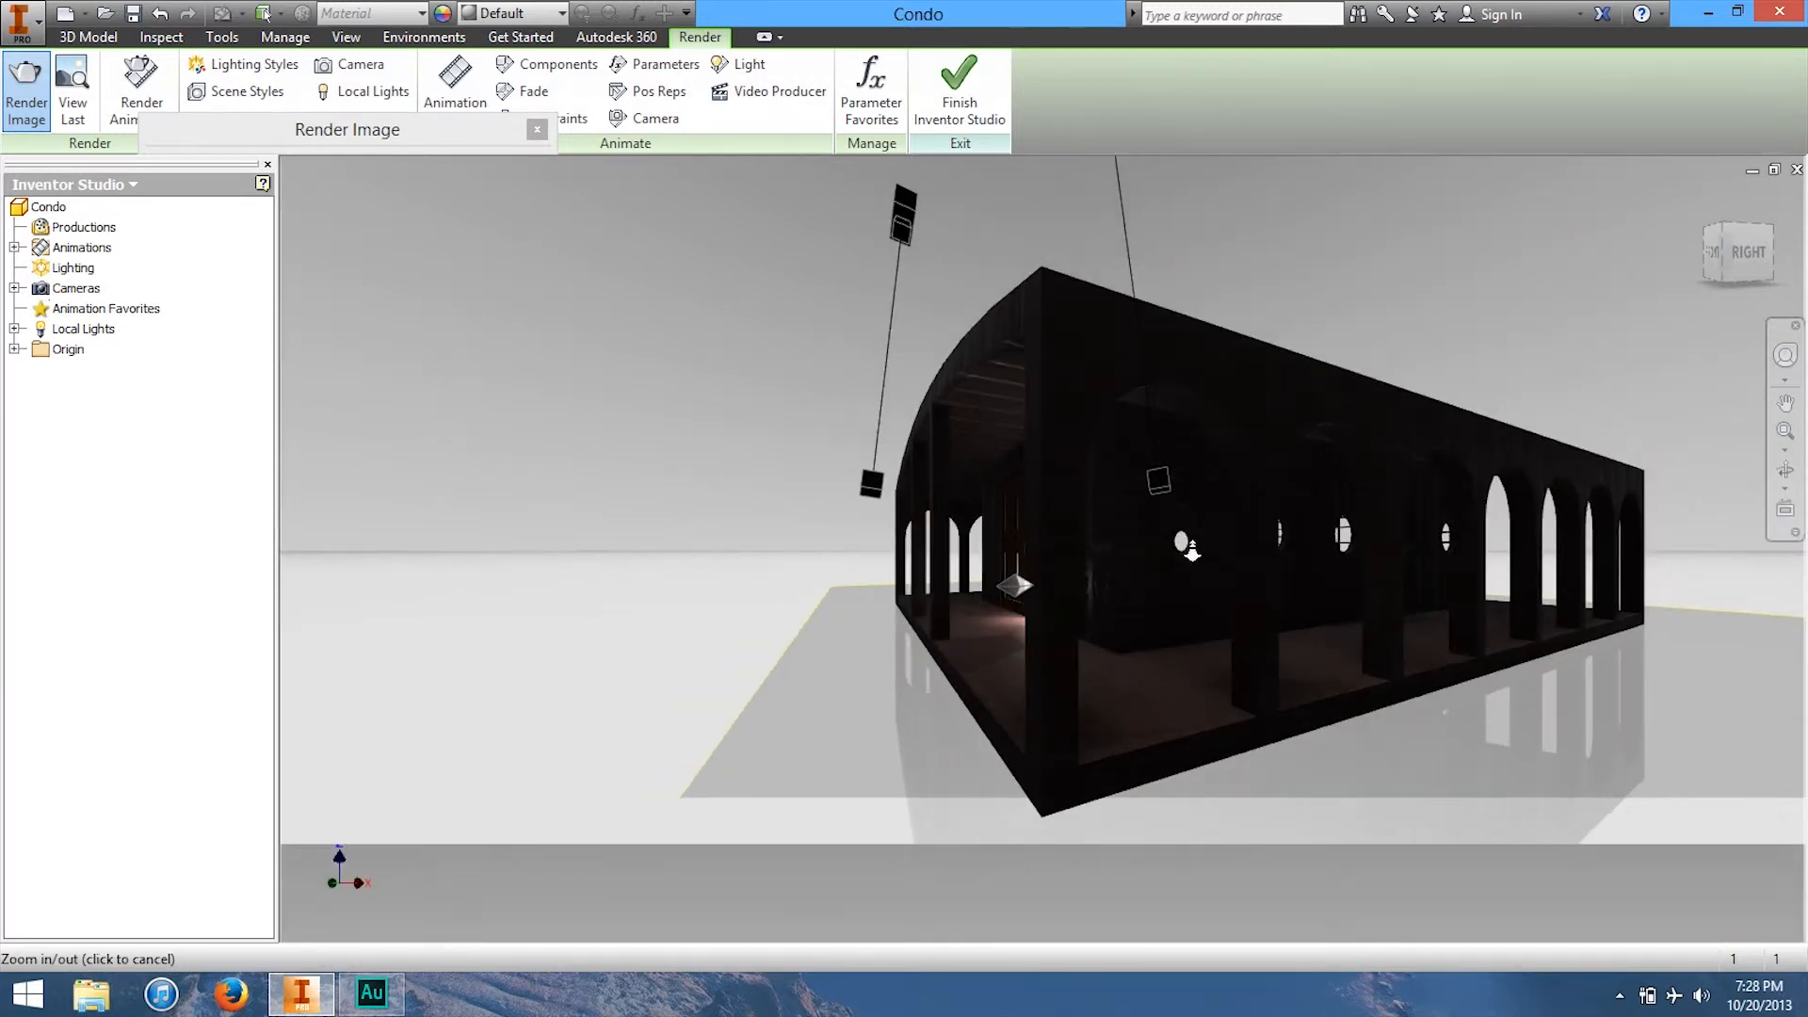
# Step: Set the render size to 800 x 600 and render the current view
pyautogui.click(32, 104)
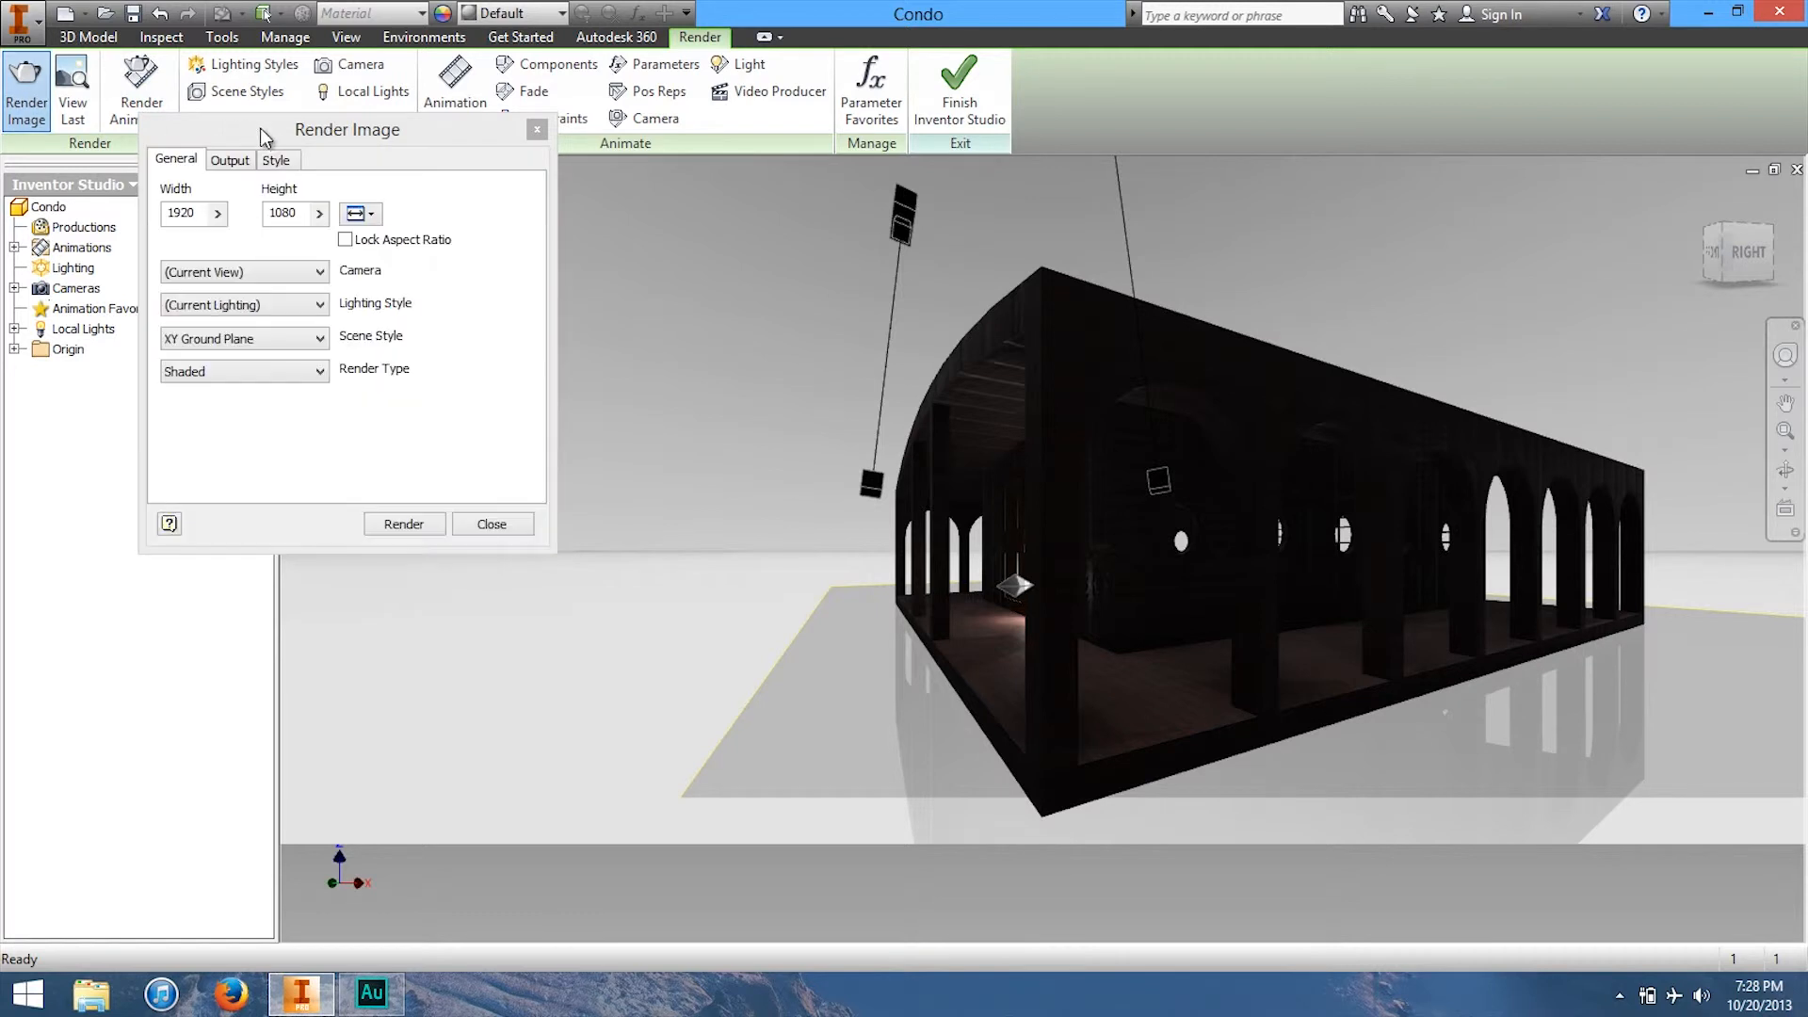
pyautogui.click(394, 521)
pyautogui.click(363, 215)
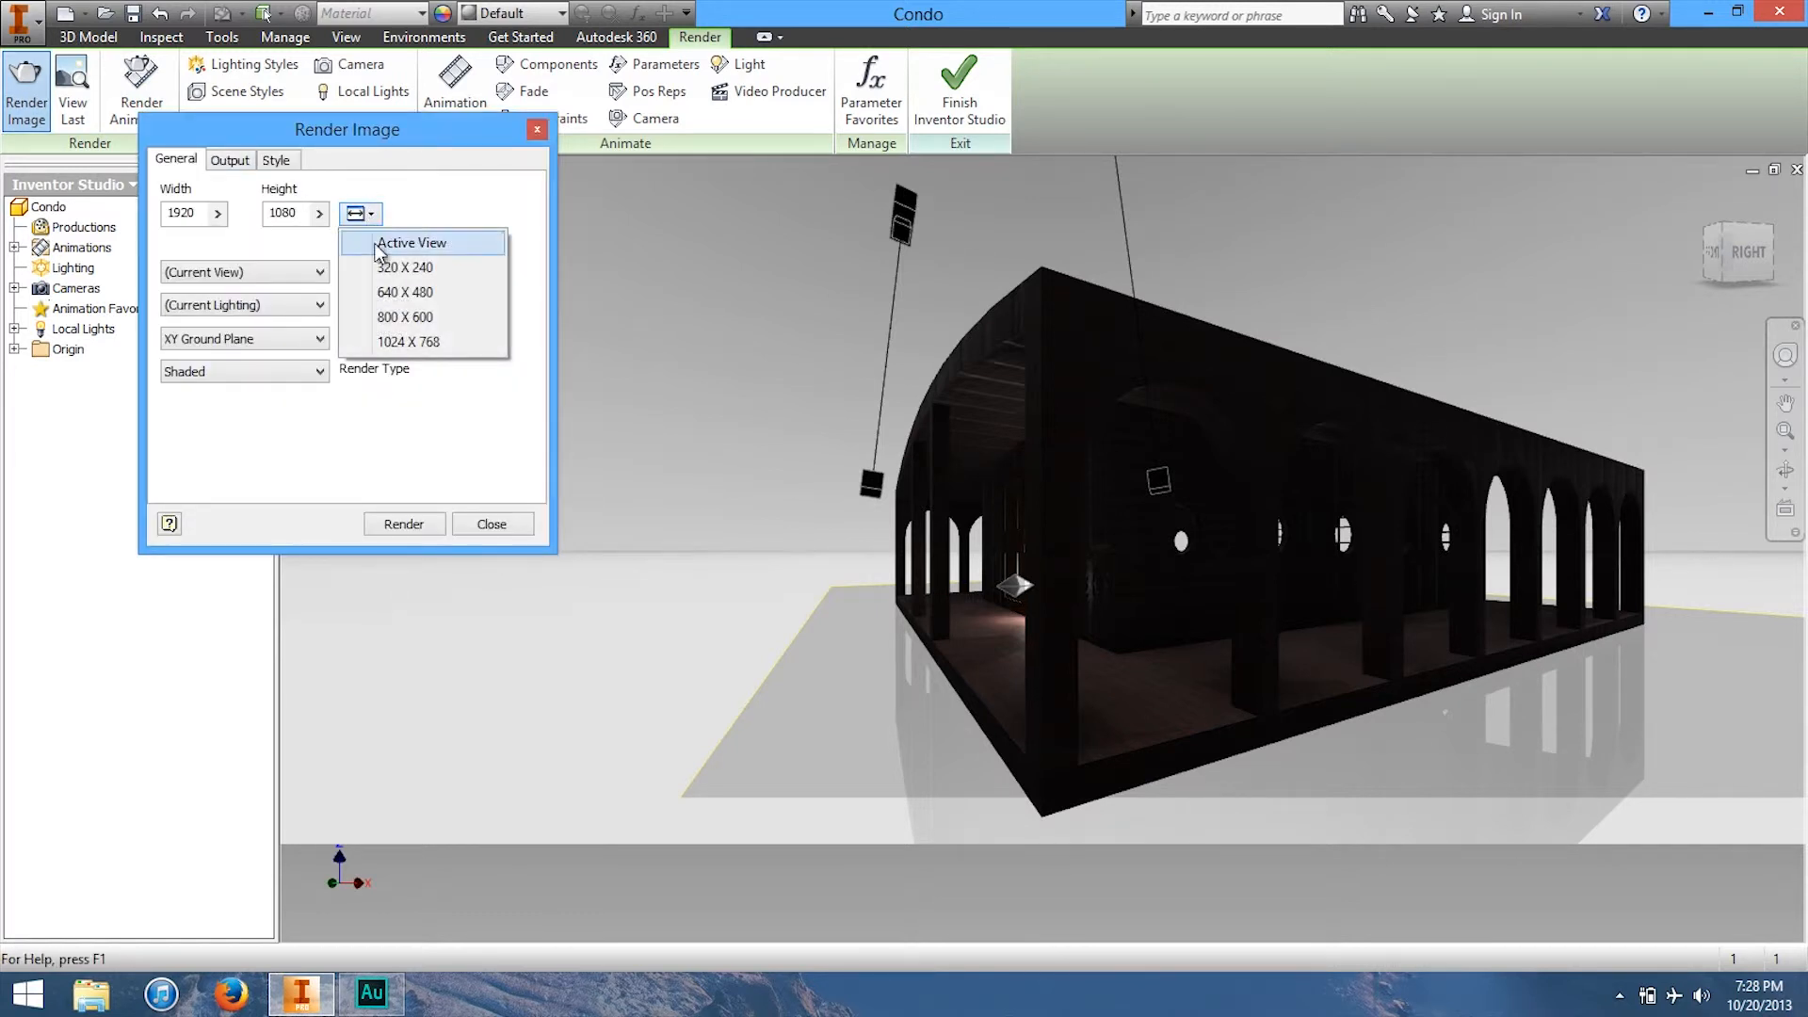
pyautogui.click(405, 317)
pyautogui.click(408, 524)
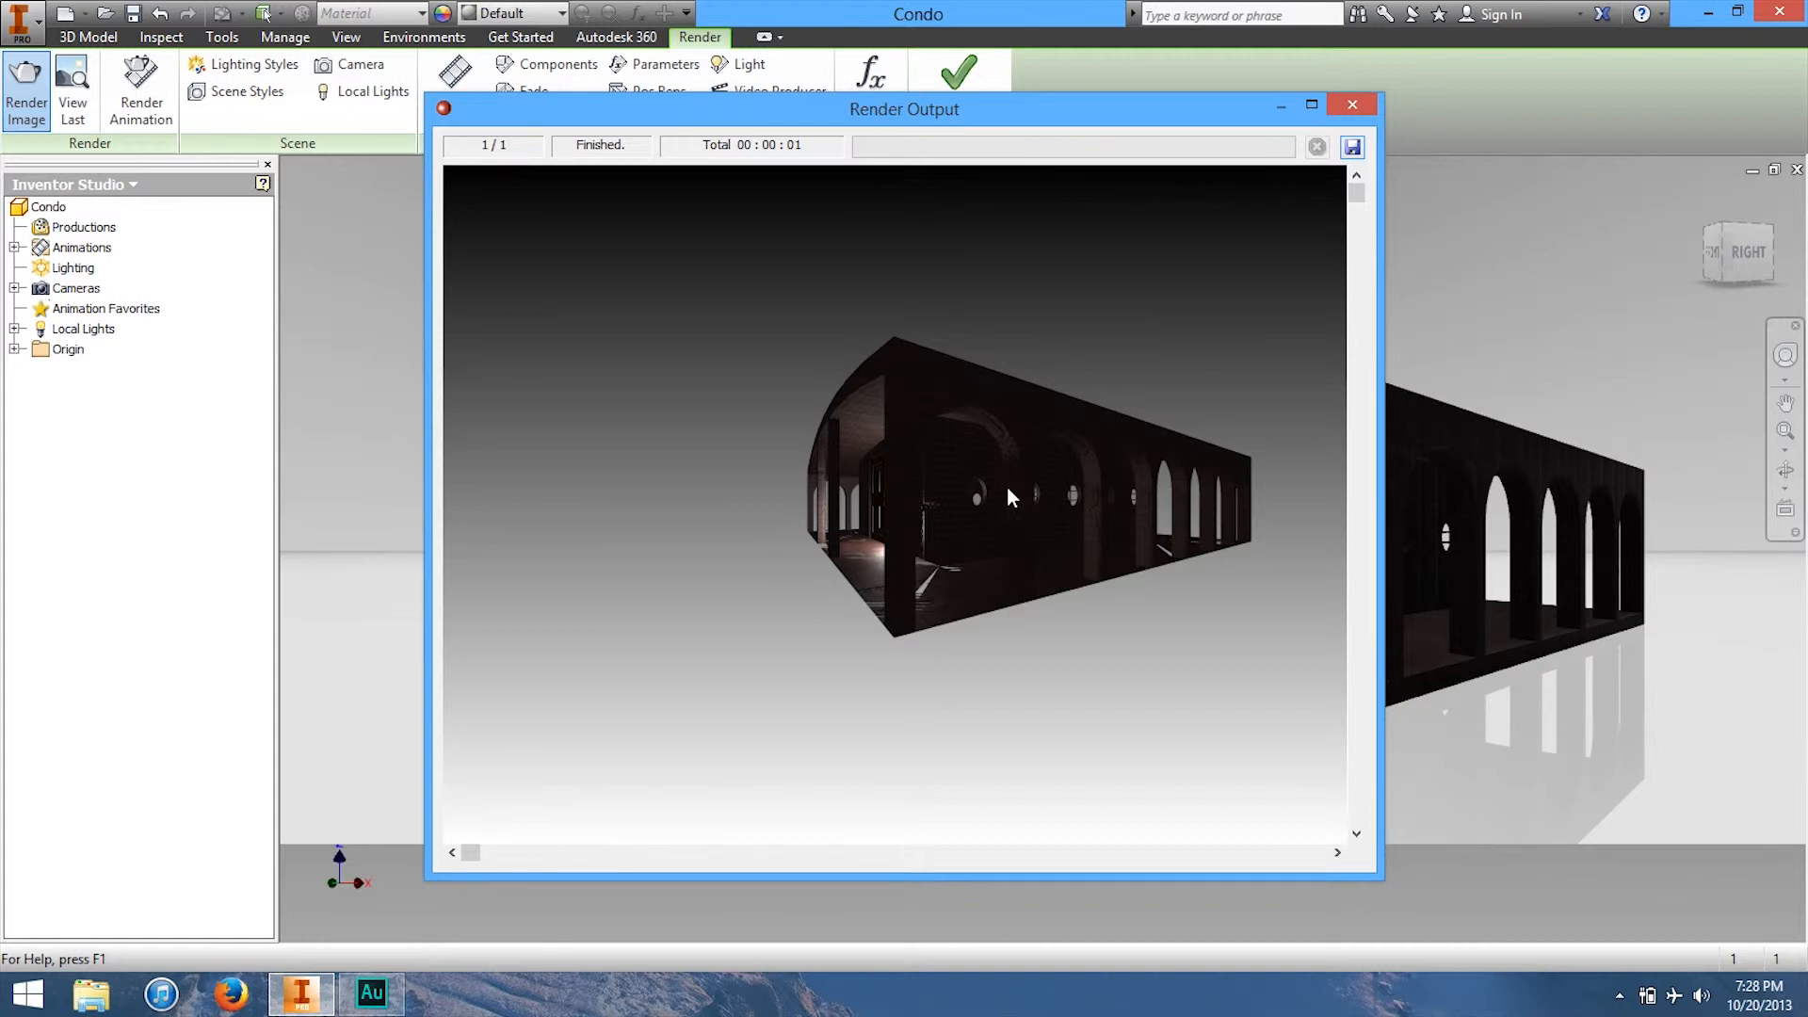
# Step: Close the render output and render settings, and finish Inventor Studio
pyautogui.click(1368, 112)
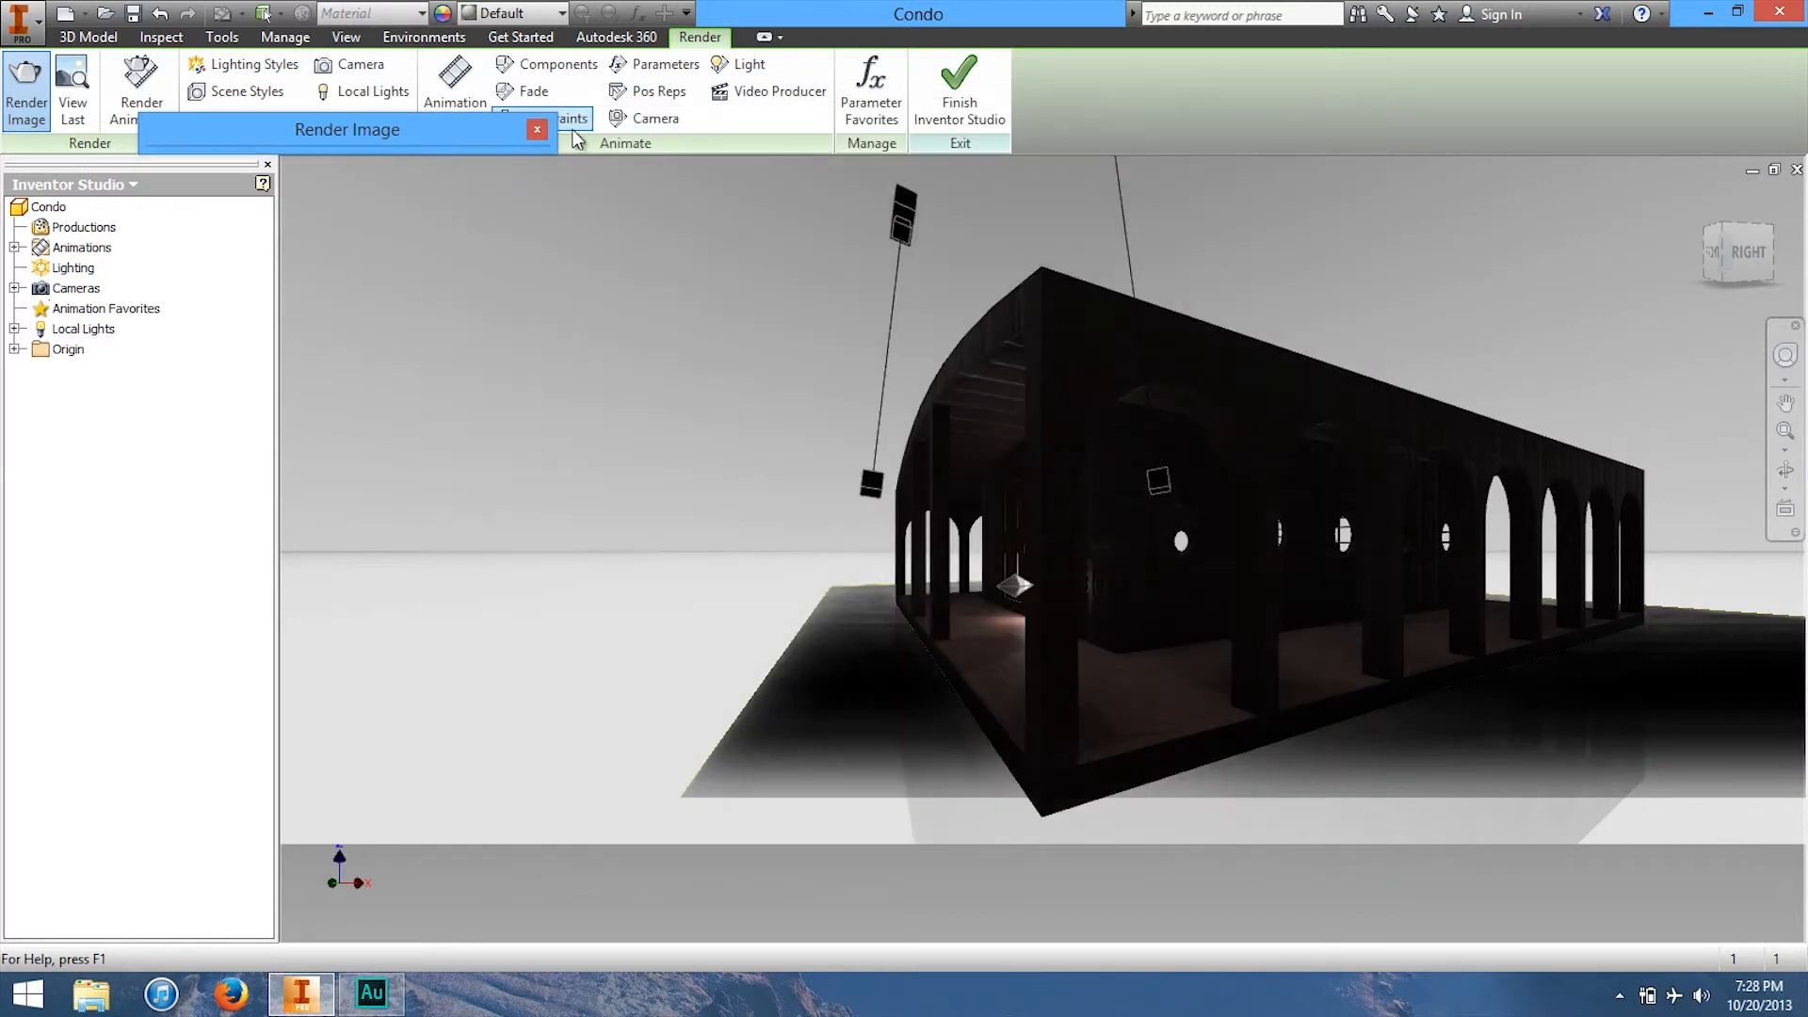
pyautogui.click(542, 129)
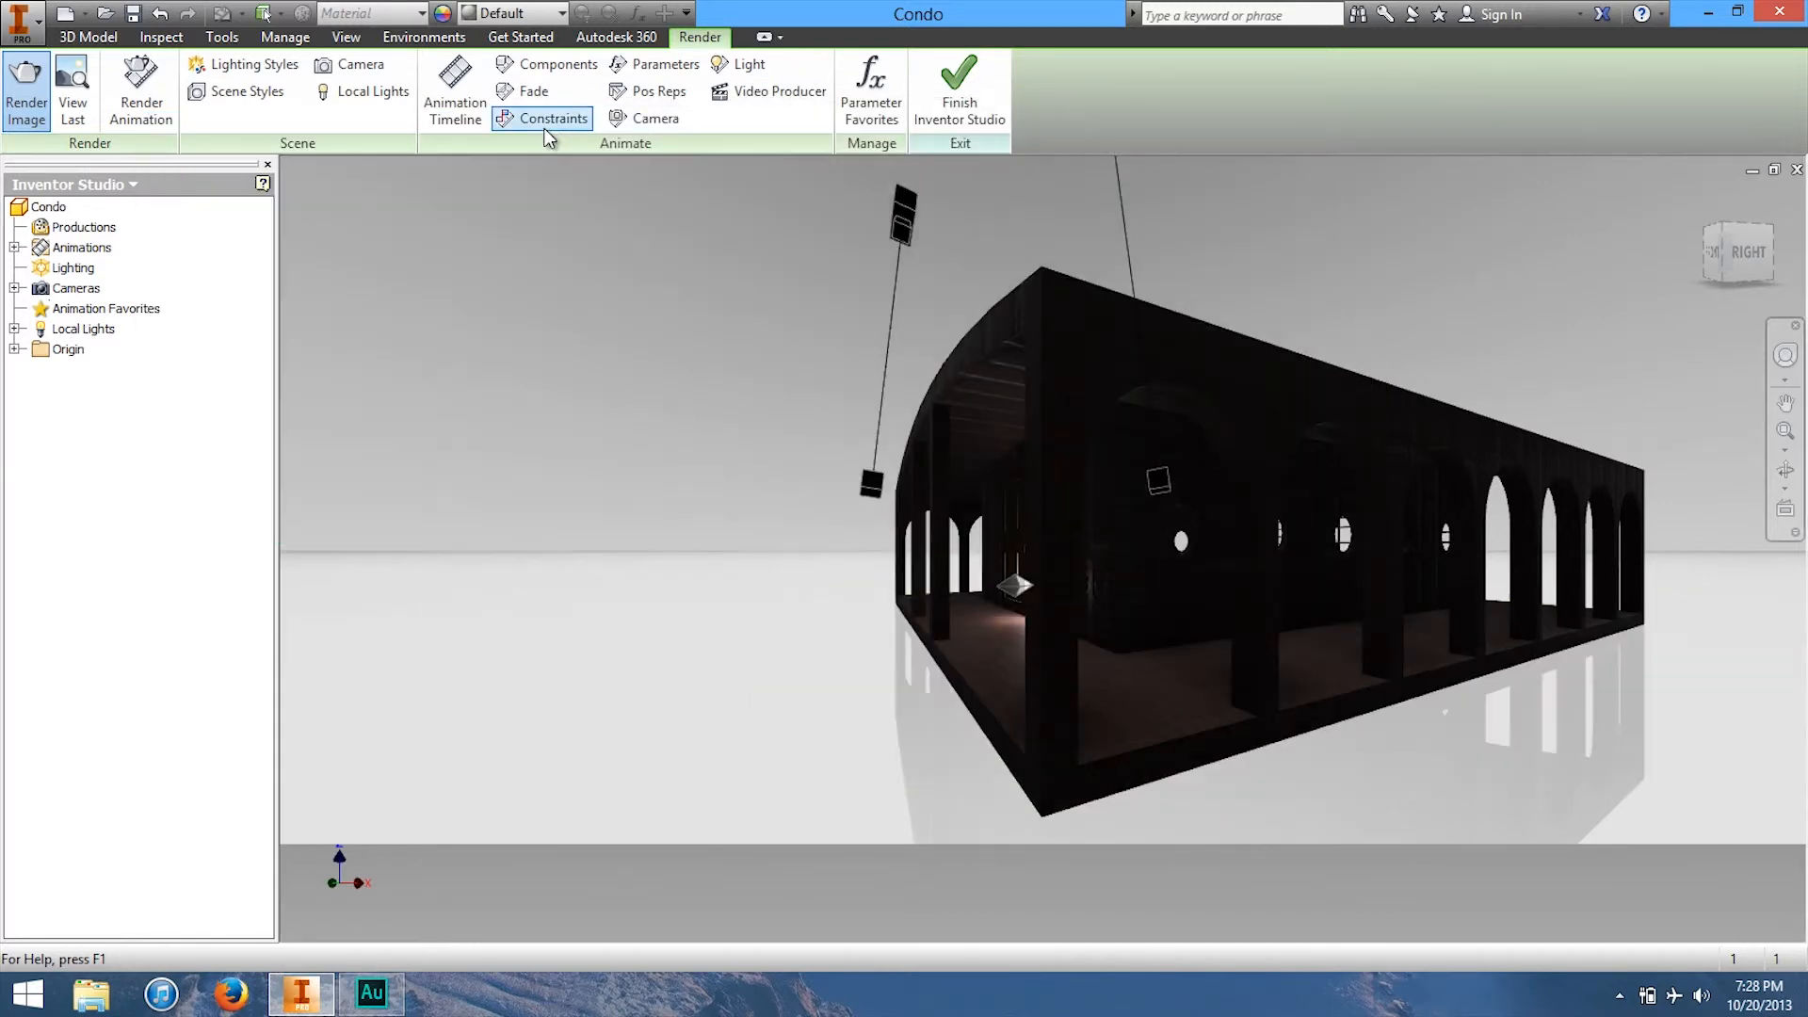
pyautogui.click(962, 88)
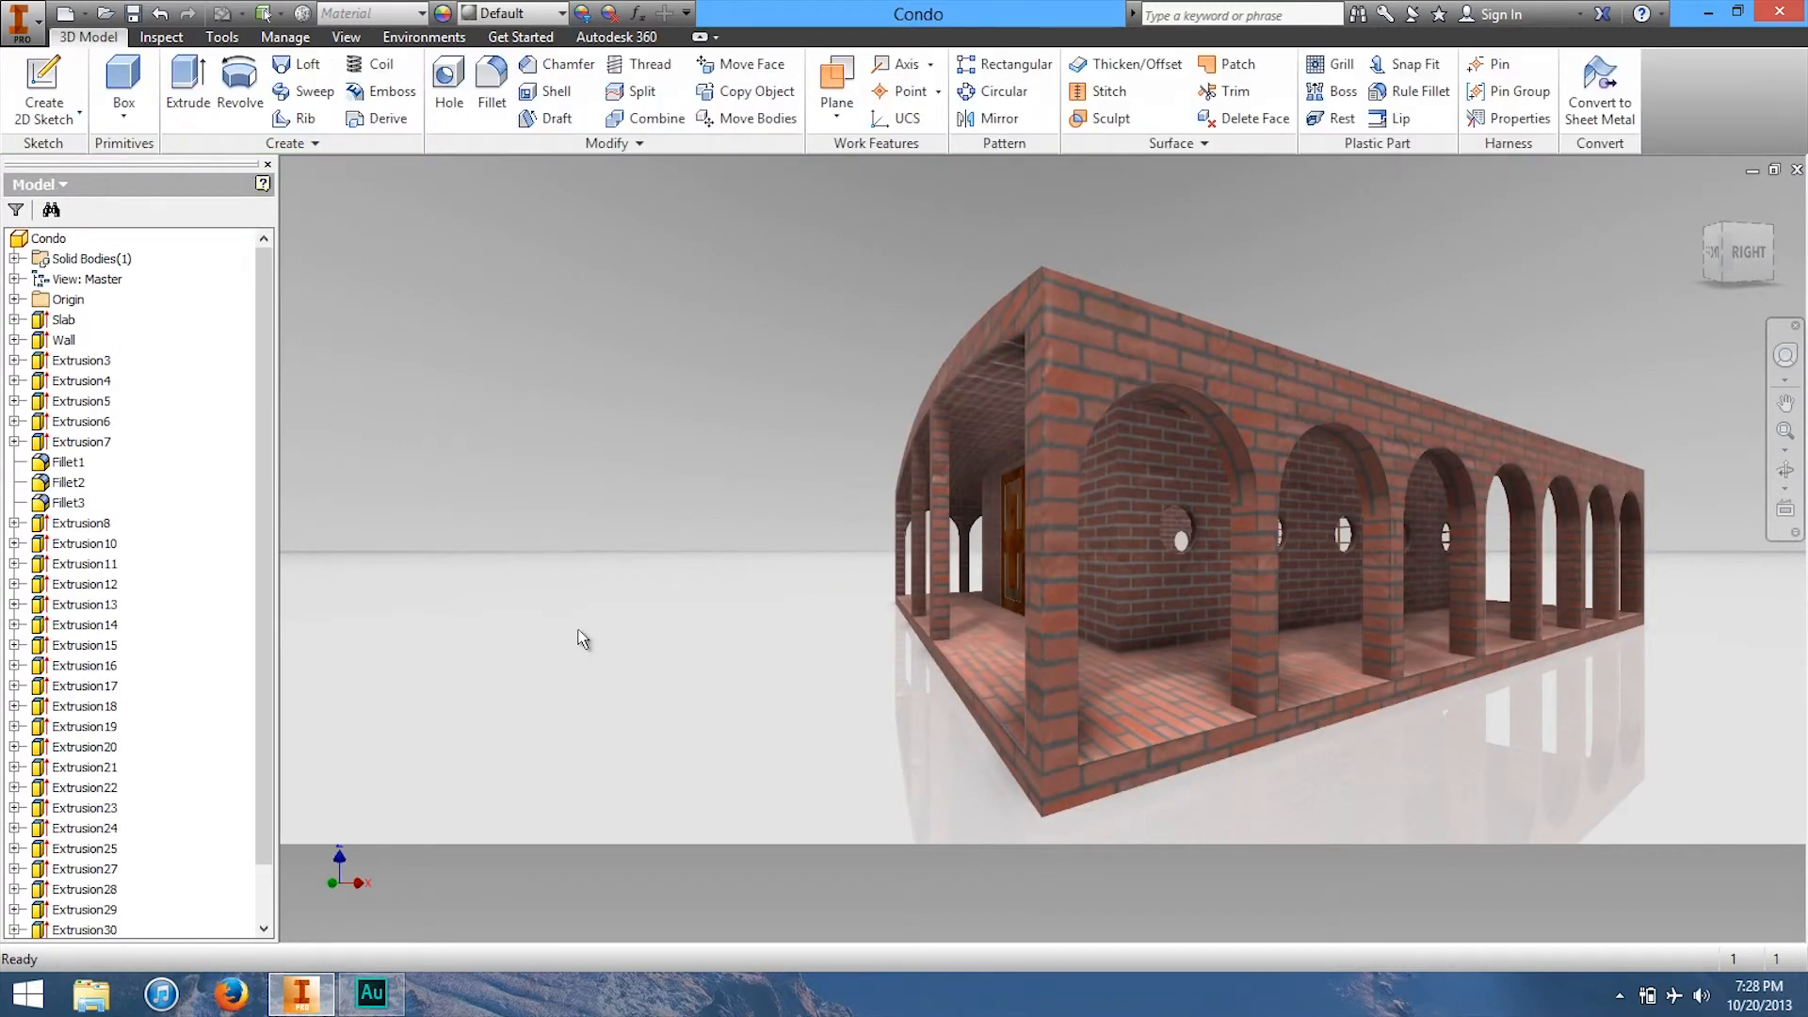
# Step: Examine the textured condo from several angles, including its front porch, side arches and roof
pyautogui.moveTo(1728, 247); pyautogui.dragTo(1793, 302)
pyautogui.press('F3')
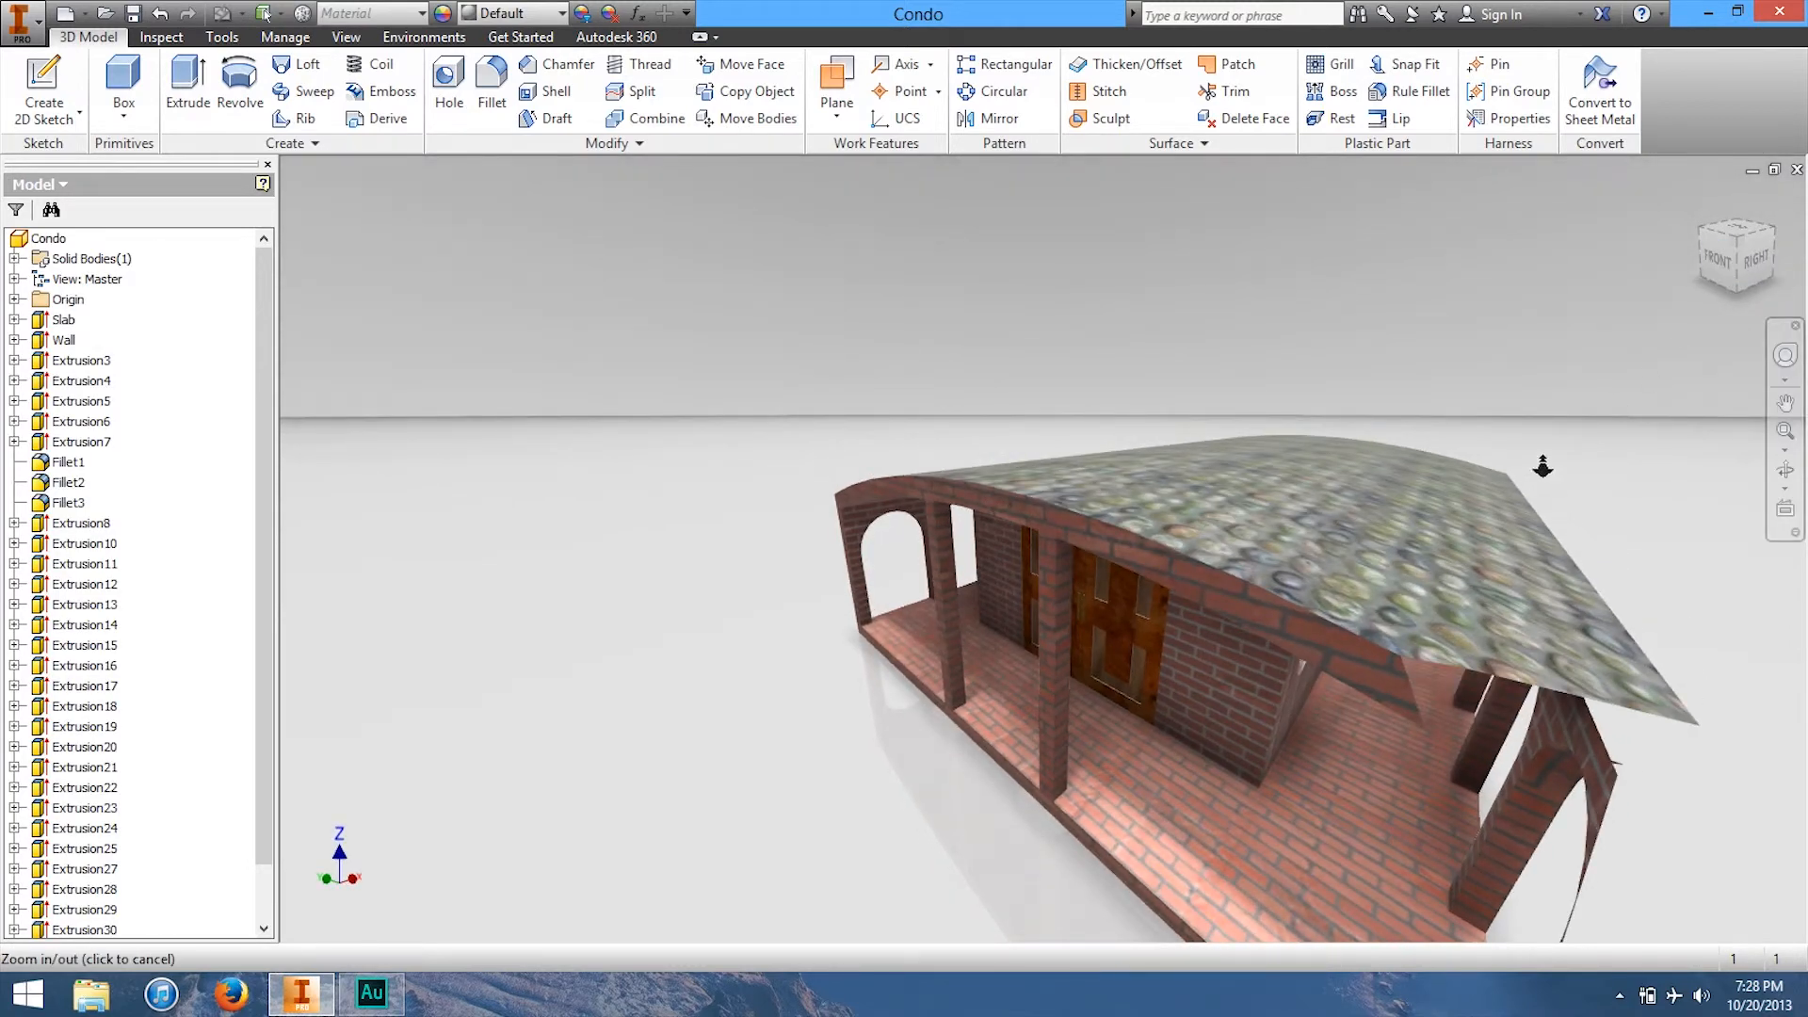
pyautogui.moveTo(1542, 466); pyautogui.dragTo(1534, 396)
pyautogui.moveTo(1432, 423); pyautogui.dragTo(1438, 476)
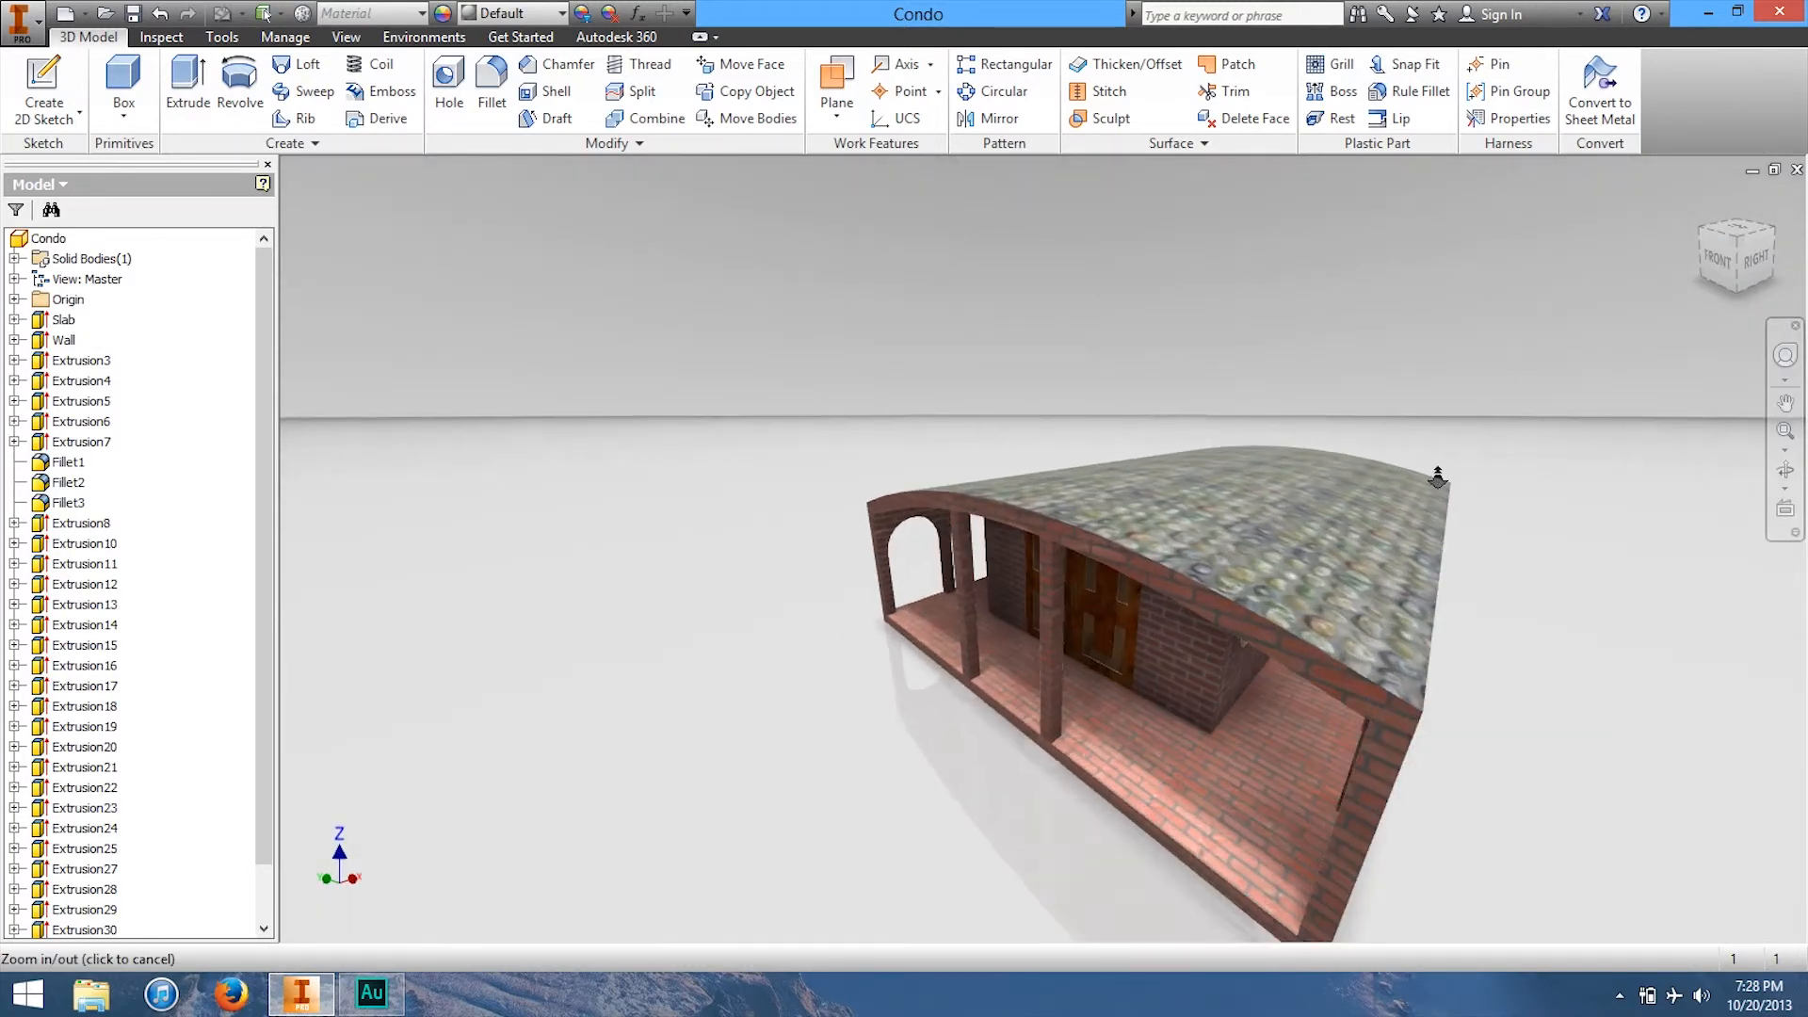
pyautogui.keyDown('shift'); pyautogui.moveTo(1170, 412); pyautogui.dragTo(1389, 437, button='middle'); pyautogui.keyUp('shift')
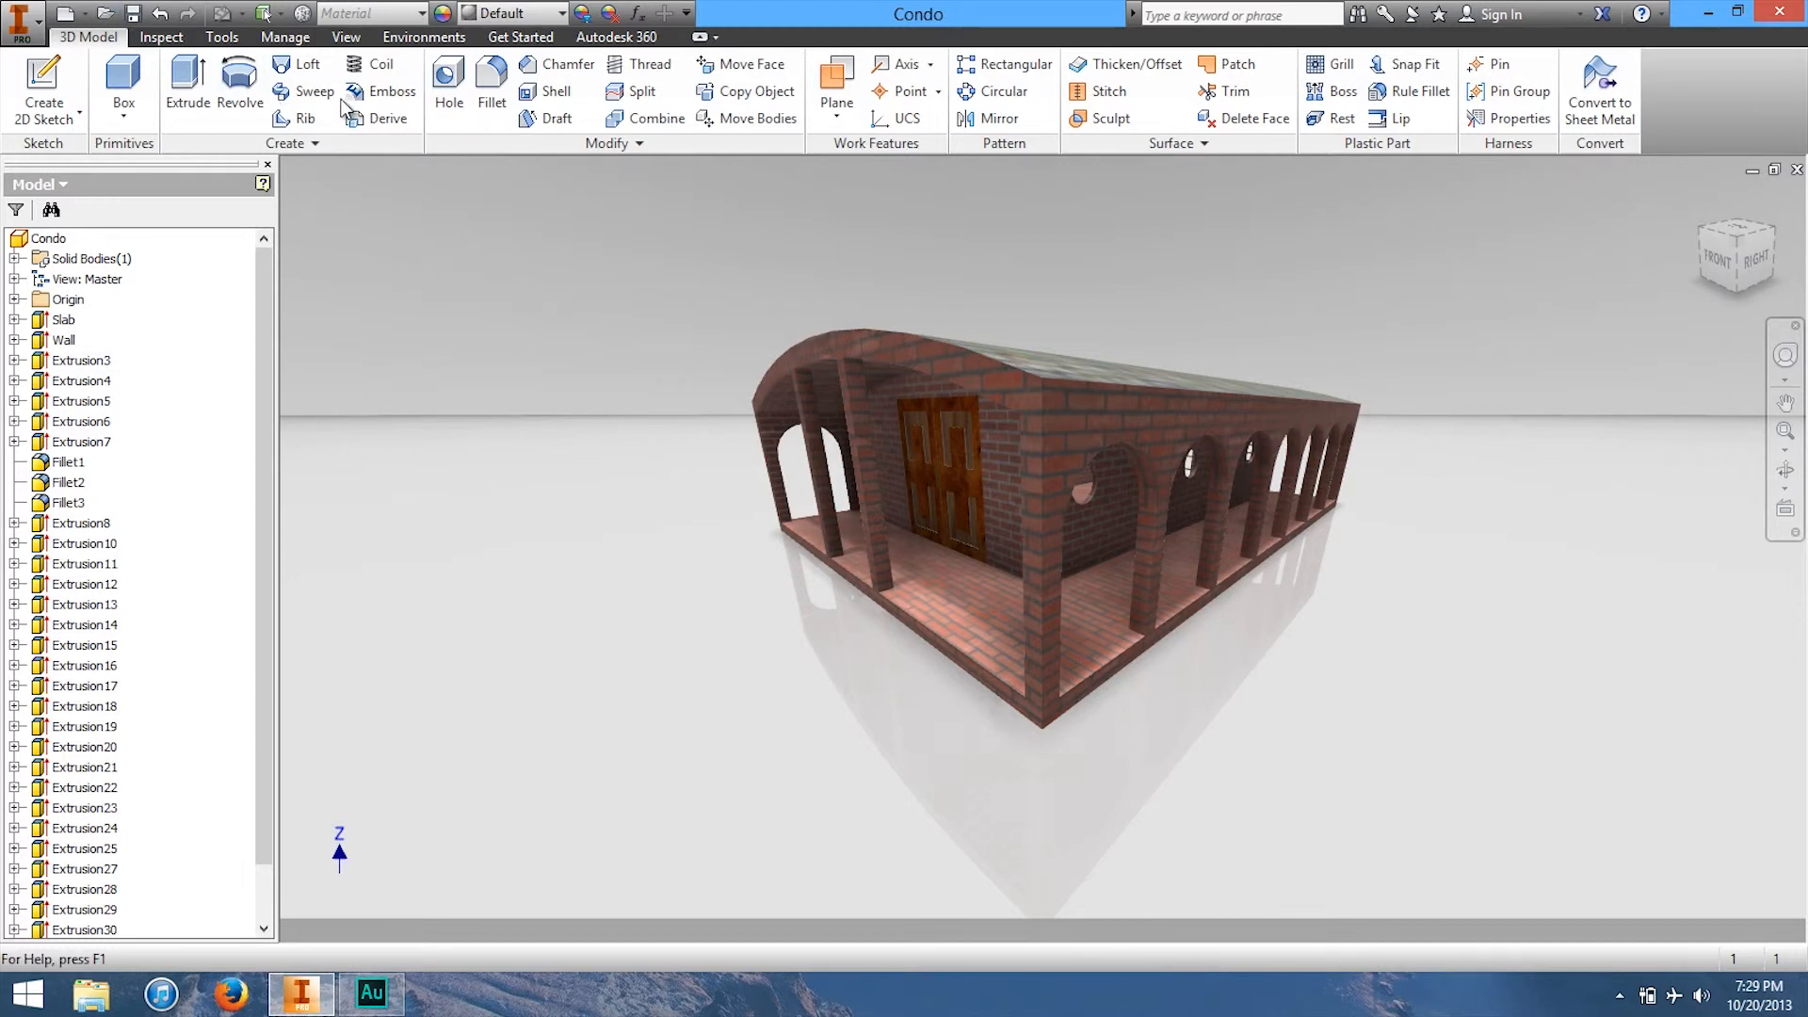
pyautogui.click(171, 36)
pyautogui.click(111, 38)
pyautogui.keyDown('shift'); pyautogui.moveTo(1801, 256); pyautogui.dragTo(558, 169, button='middle'); pyautogui.keyUp('shift')
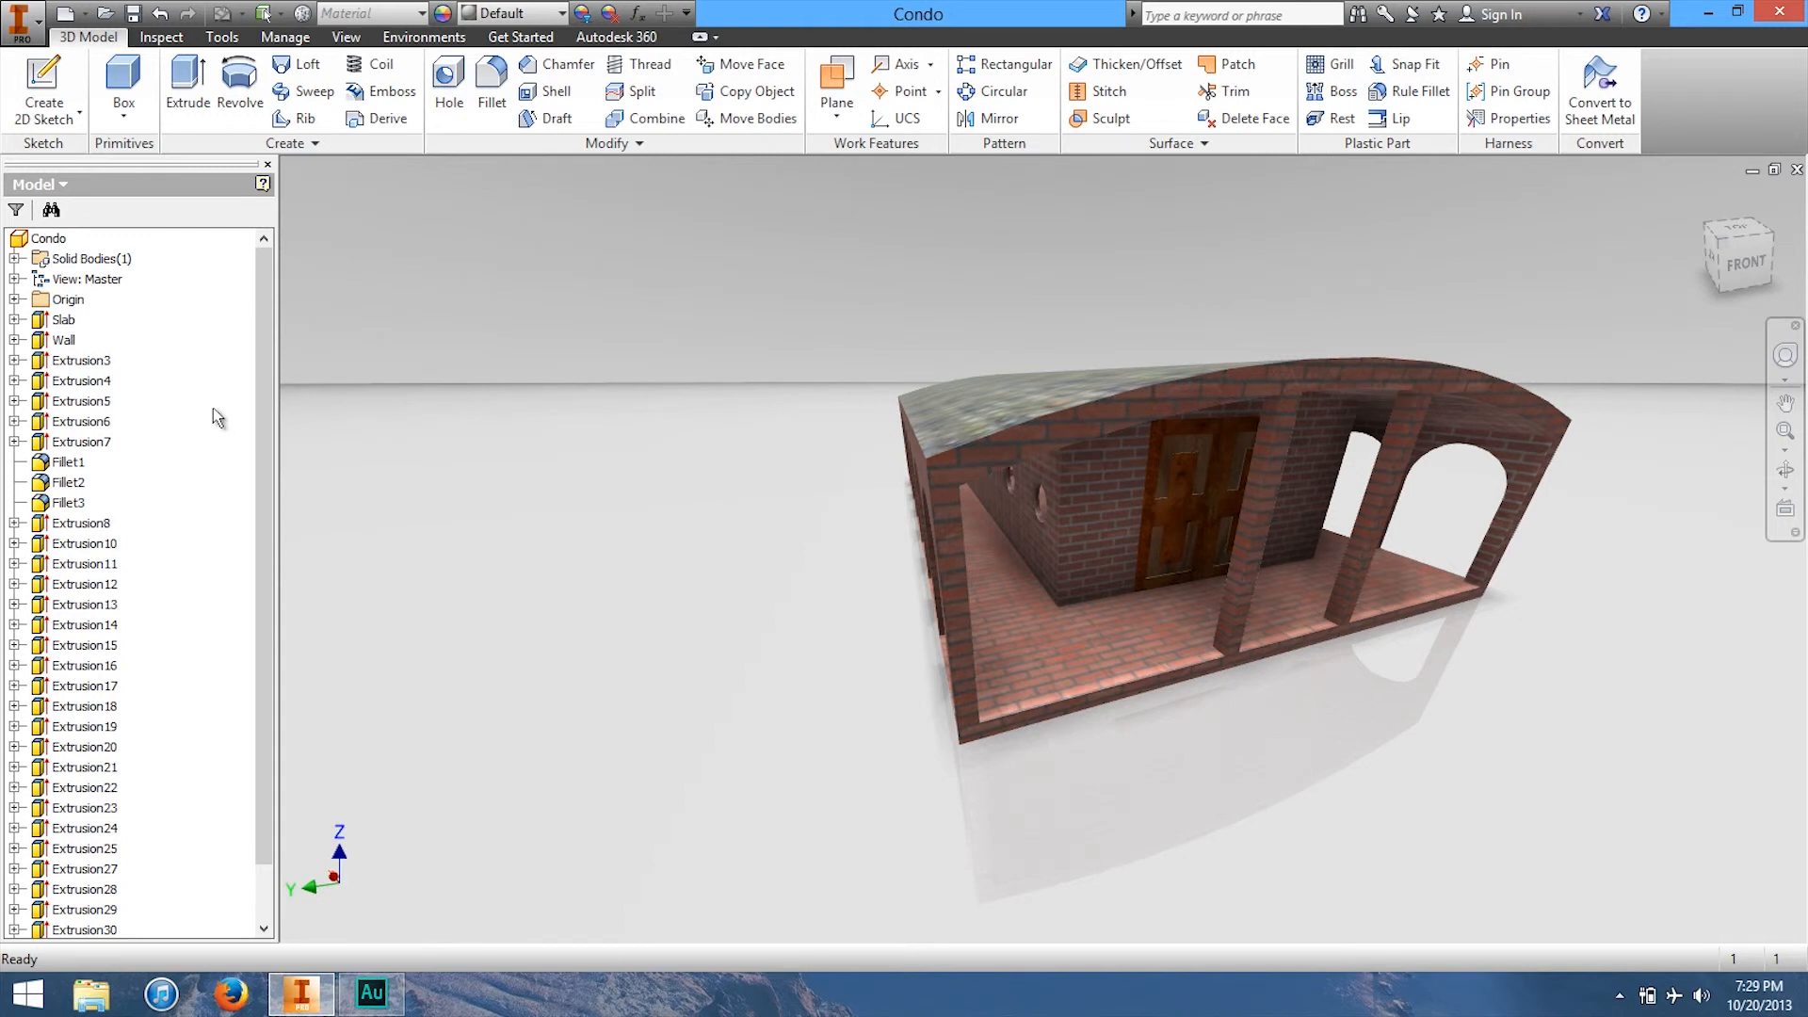
pyautogui.moveTo(264, 382); pyautogui.dragTo(270, 314)
pyautogui.moveTo(1743, 256)
pyautogui.mouseDown()
pyautogui.moveTo(1772, 267)
pyautogui.moveTo(1772, 230)
pyautogui.mouseUp()
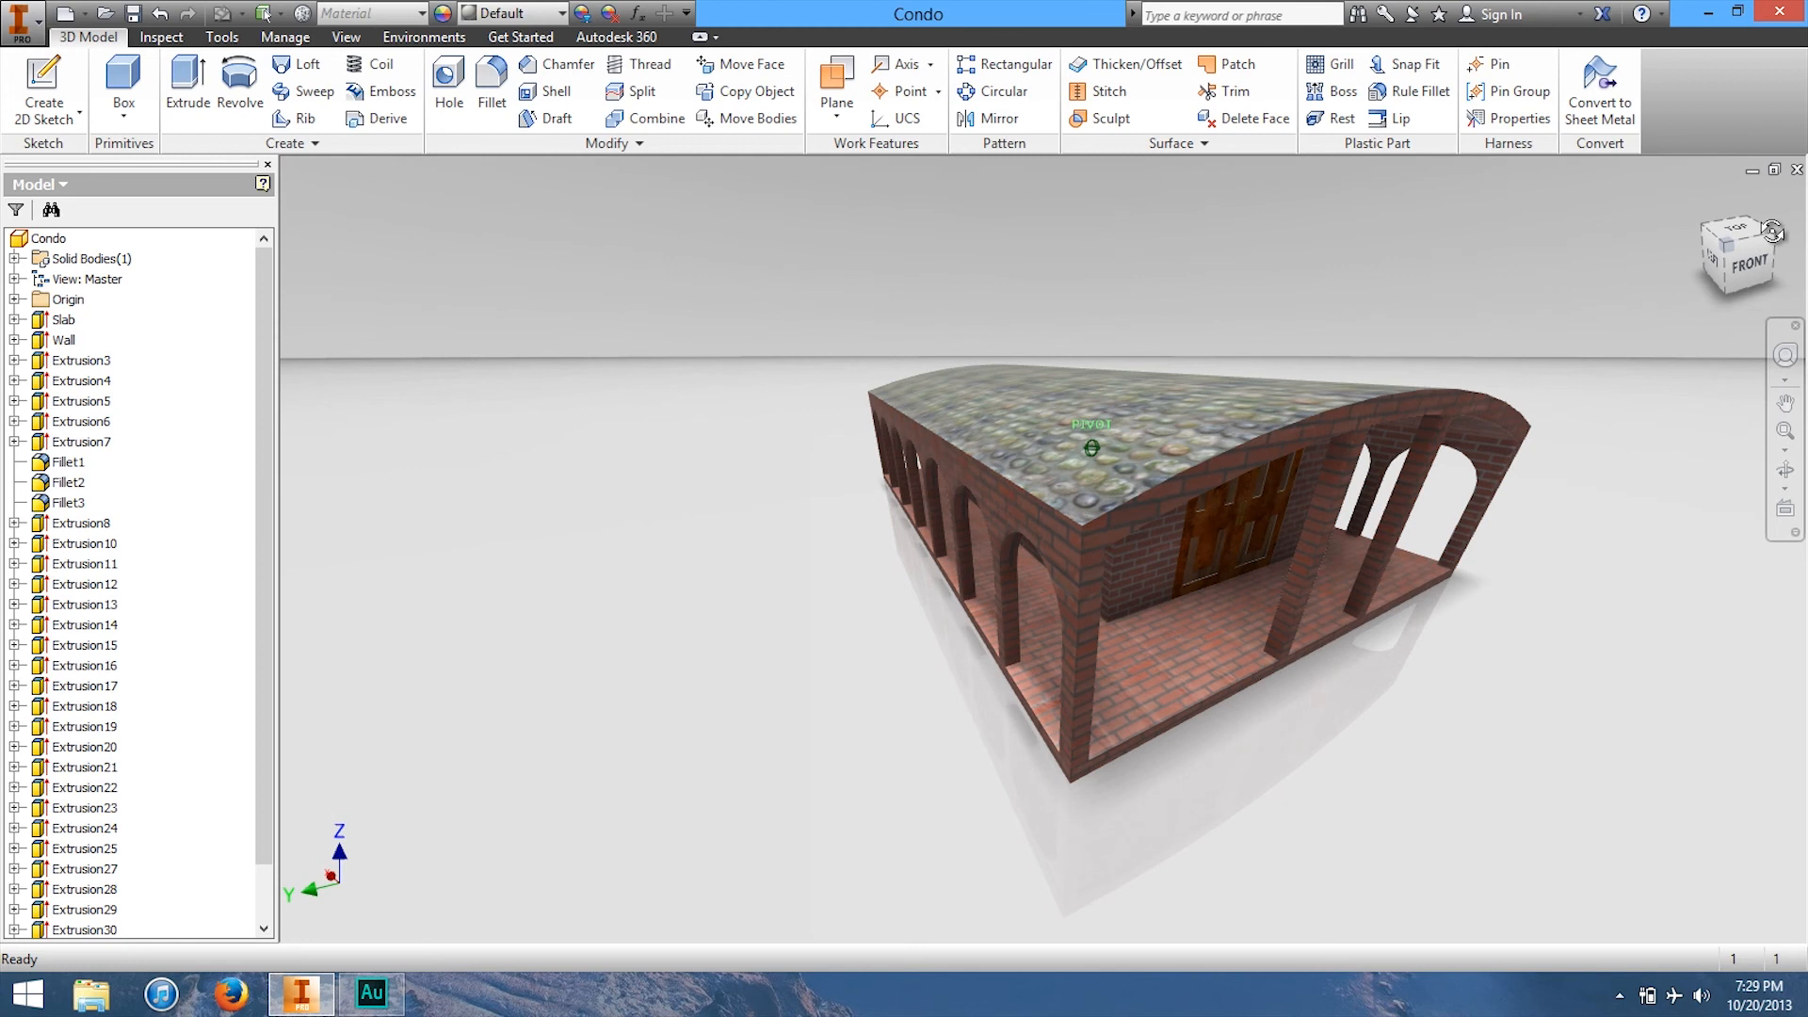